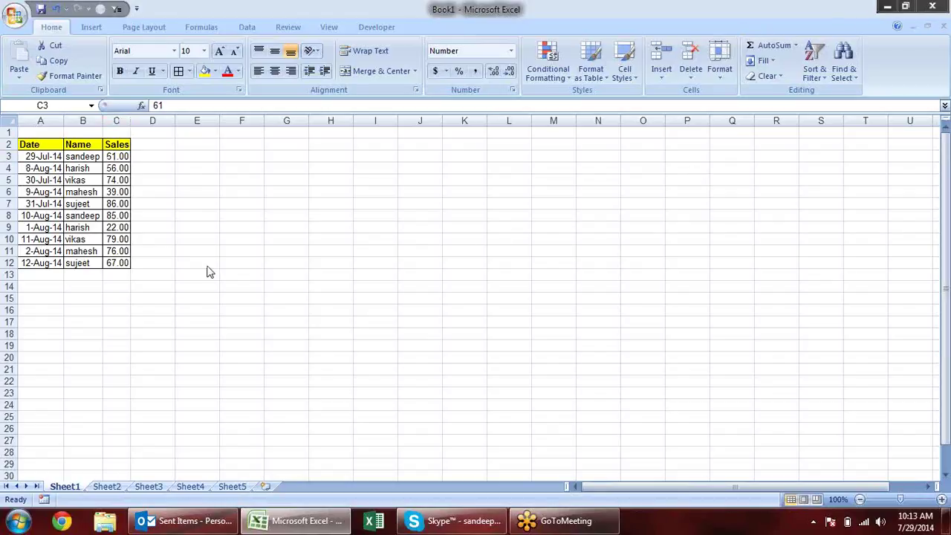
- Copy the Date–Sales table, paste it at G2, then undo the paste
drag(18, 144, 126, 264)
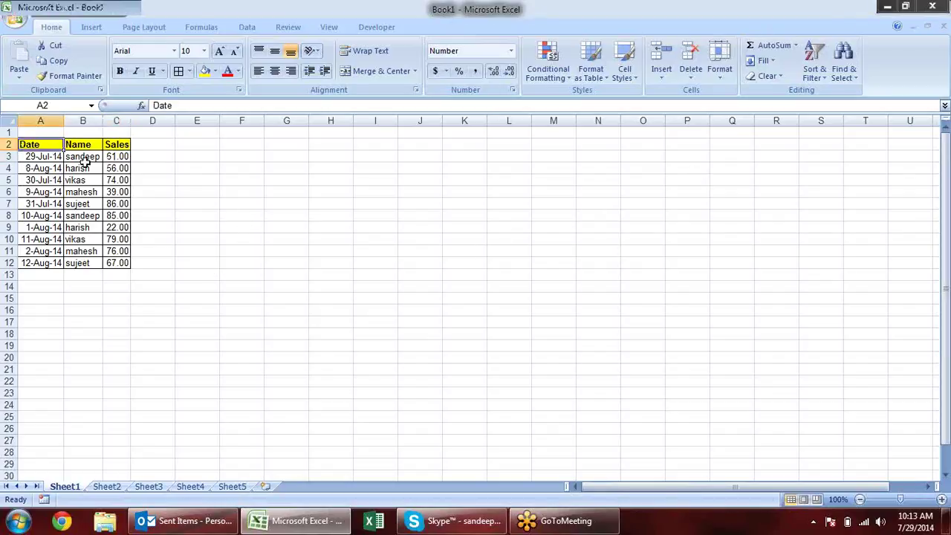
key(ctrl+c)
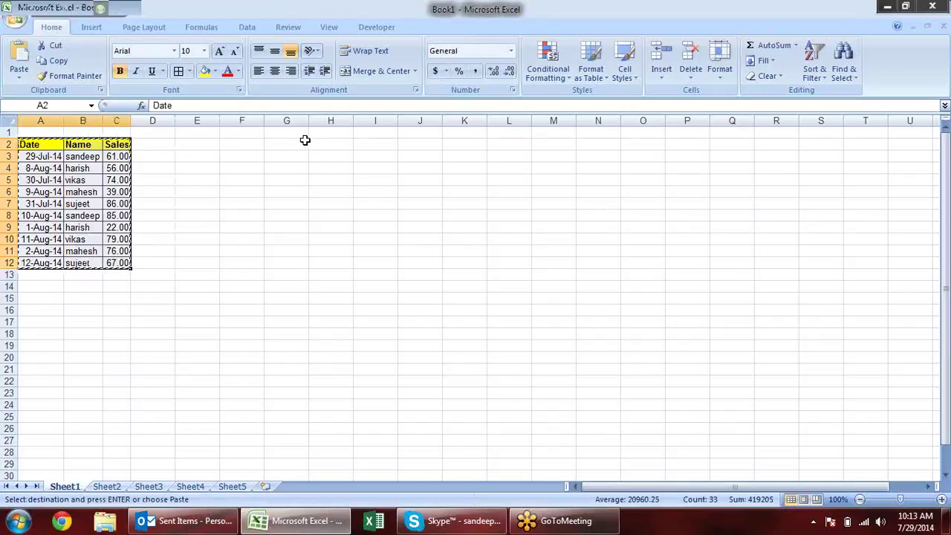
click(305, 142)
key(ctrl+v)
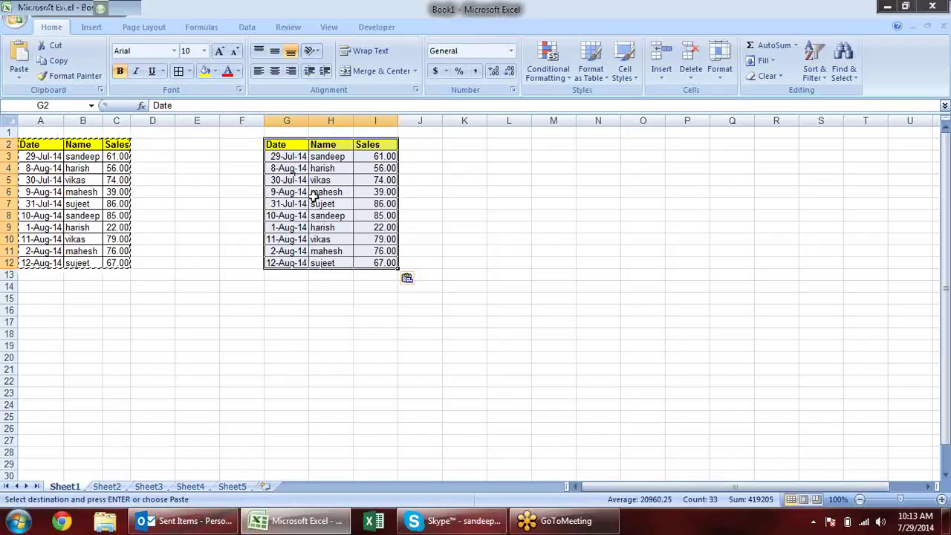
key(ctrl+z)
click(280, 145)
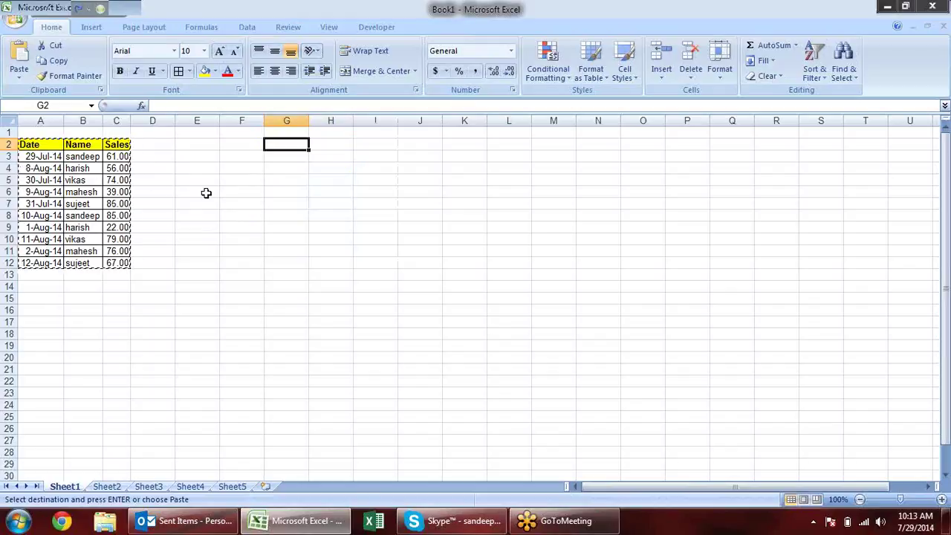
- Fill the =A3+10 date formula from A4 down to A12 and check the dates
click(54, 180)
double_click(54, 180)
key(Escape)
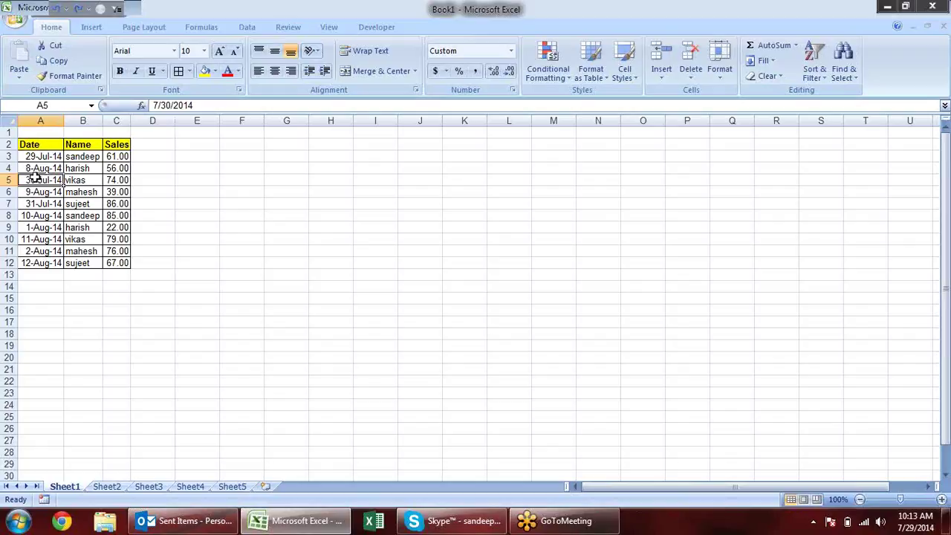
click(35, 168)
drag(63, 174, 64, 265)
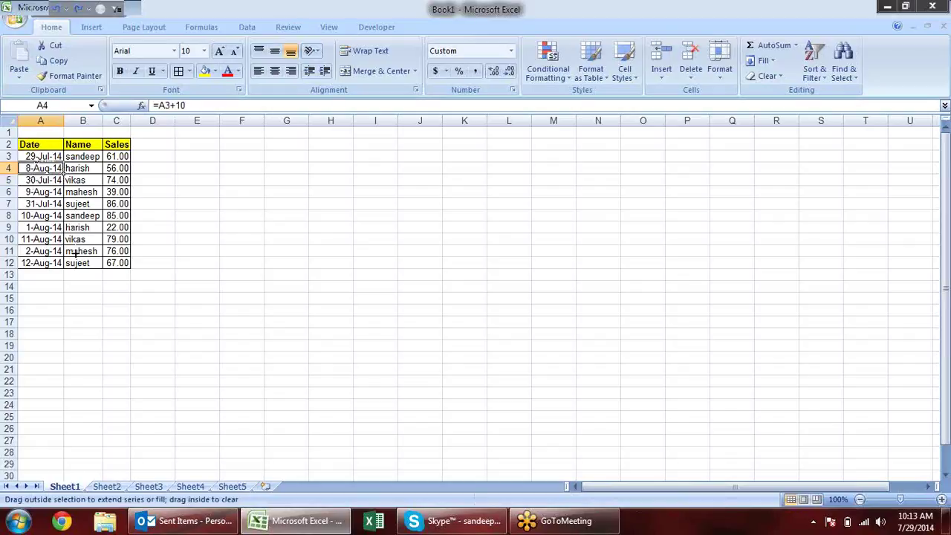
click(46, 169)
double_click(46, 170)
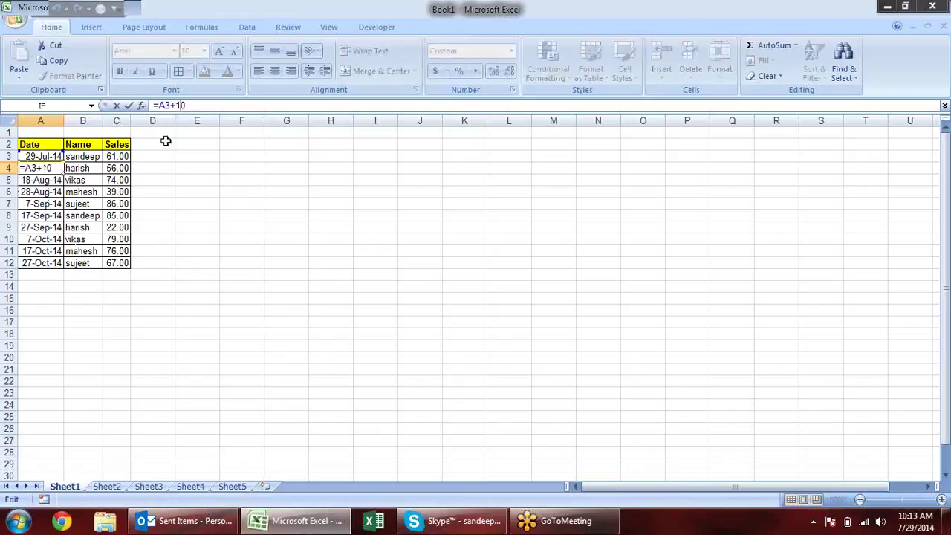
click(46, 184)
key(ctrl+Down)
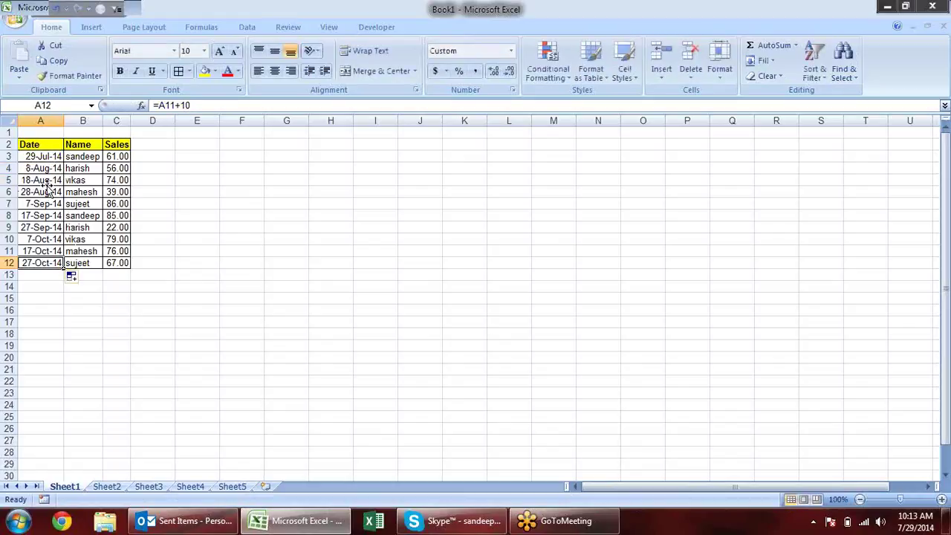
click(127, 180)
- Check the Sales cells, then copy the table A2:C12 with G2 as destination
click(124, 156)
click(126, 203)
click(126, 263)
drag(29, 146, 130, 265)
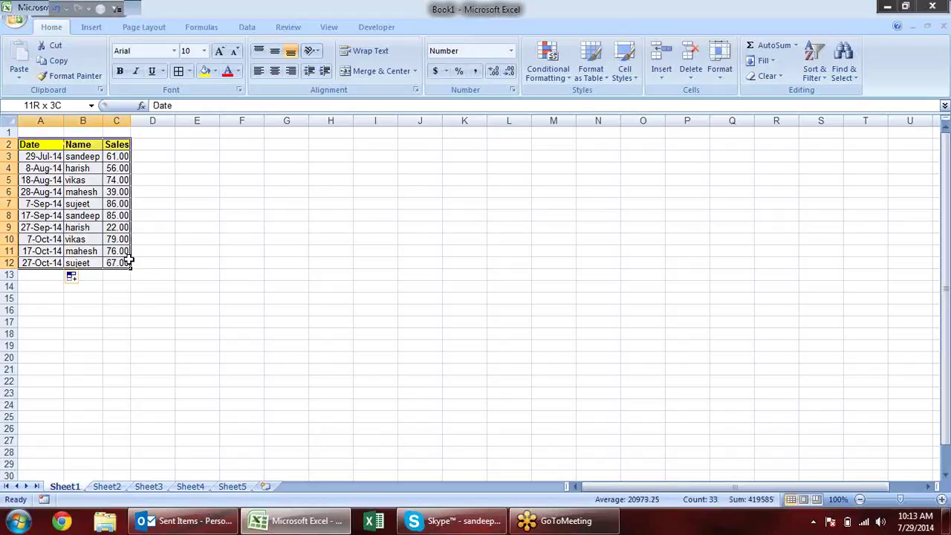
key(ctrl+c)
click(285, 144)
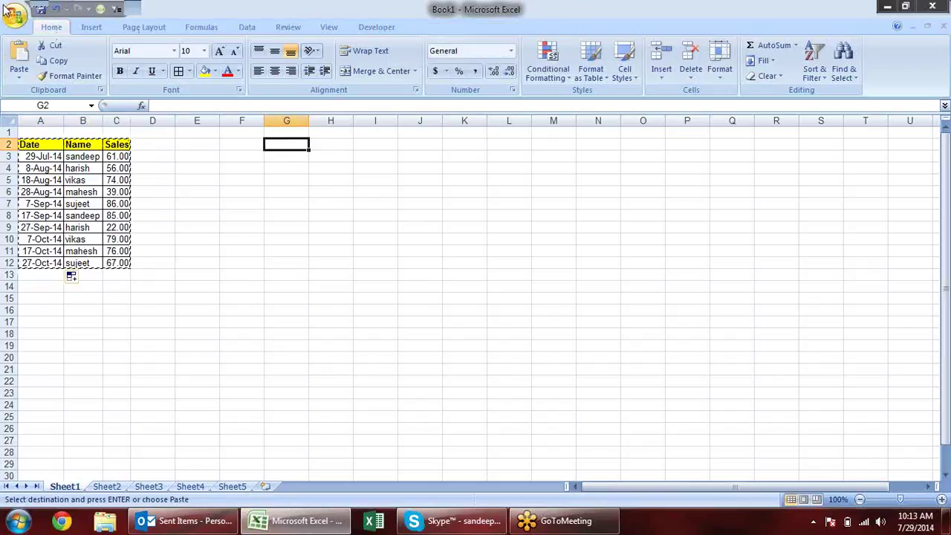
click(20, 77)
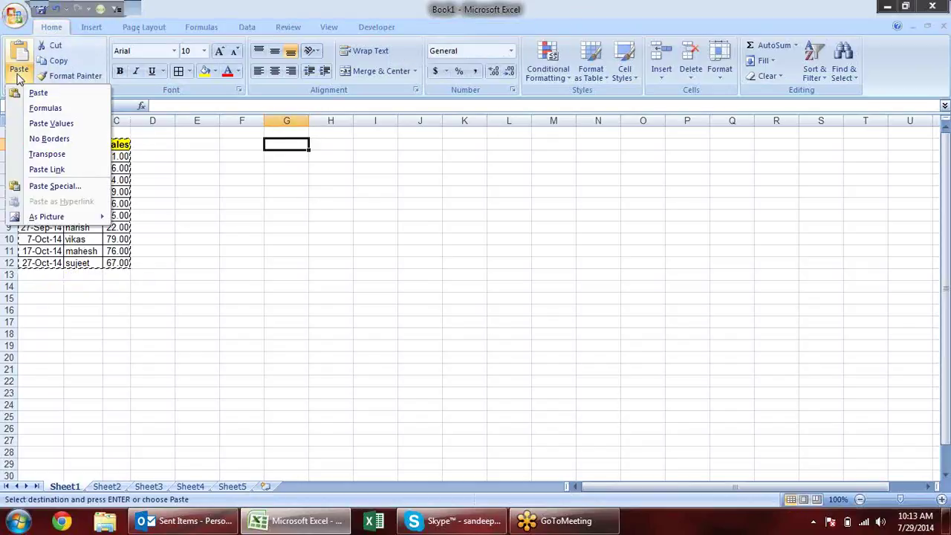
click(66, 188)
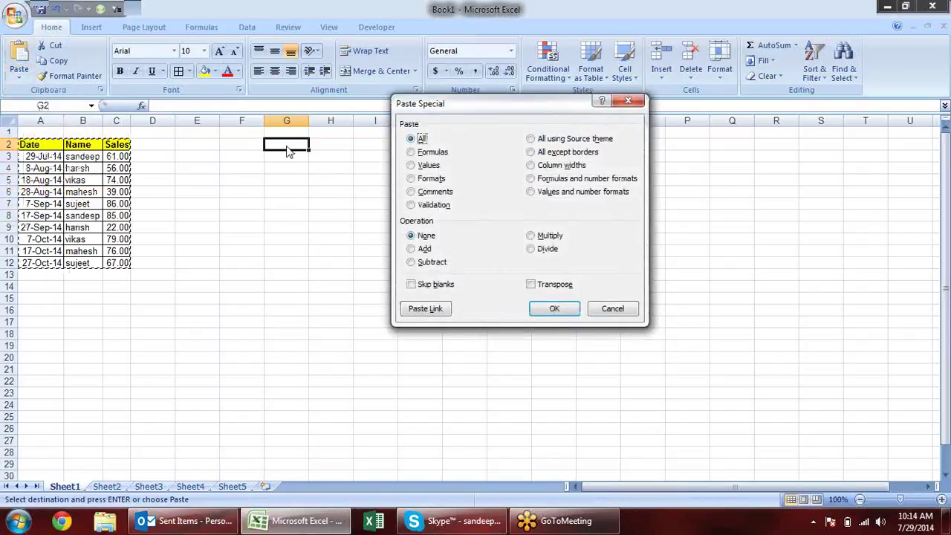
click(426, 166)
click(553, 309)
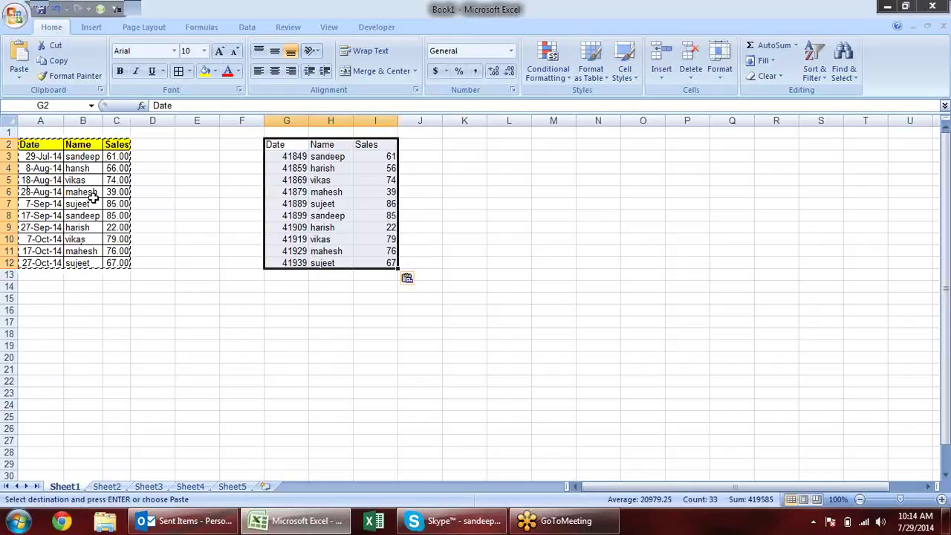
click(301, 167)
drag(290, 155, 297, 227)
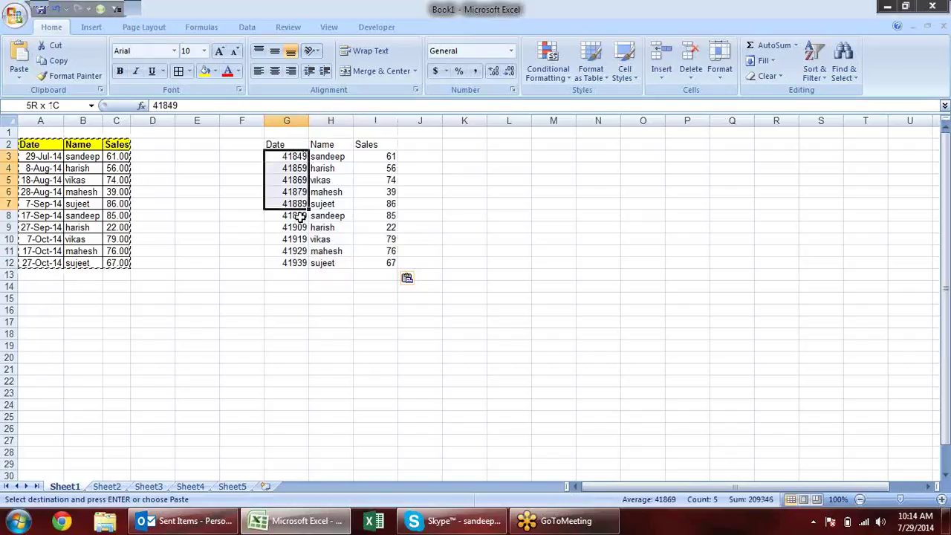
drag(380, 155, 387, 227)
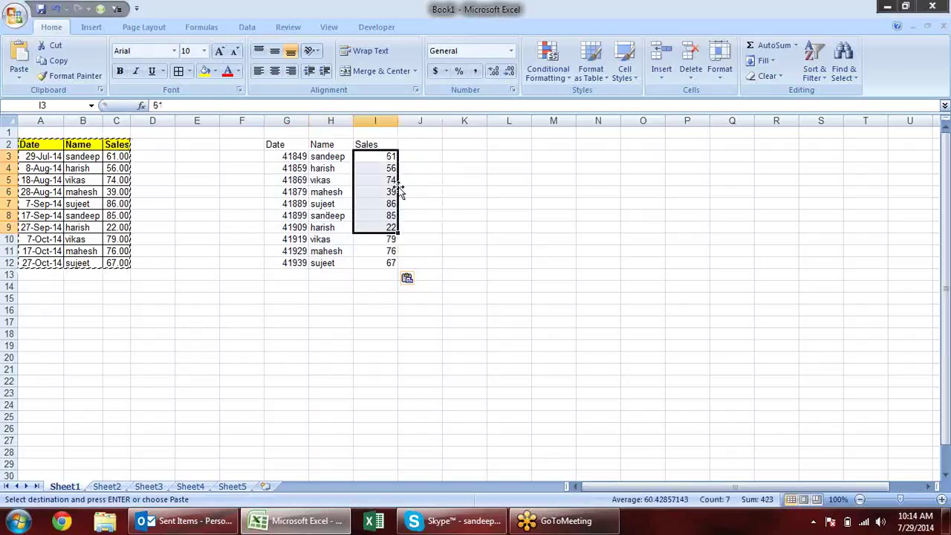
drag(291, 149, 375, 265)
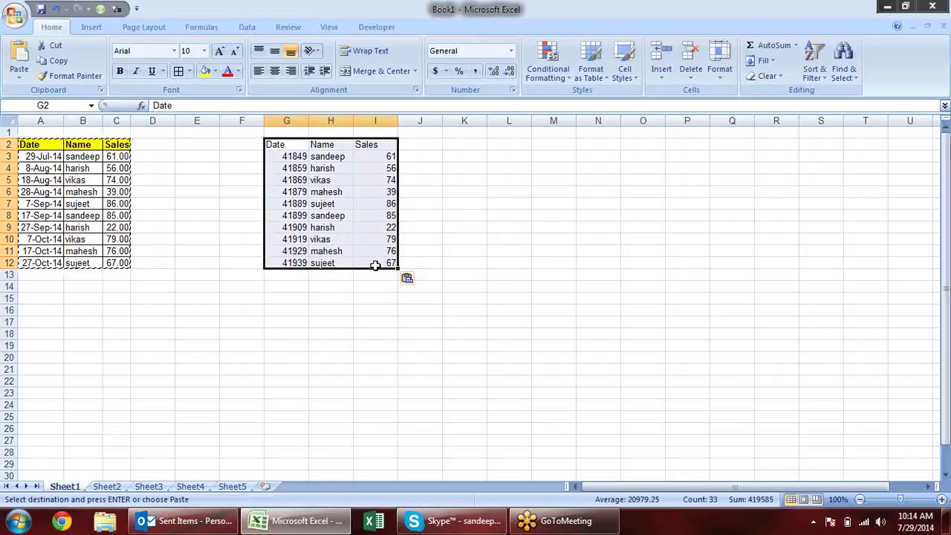
key(Delete)
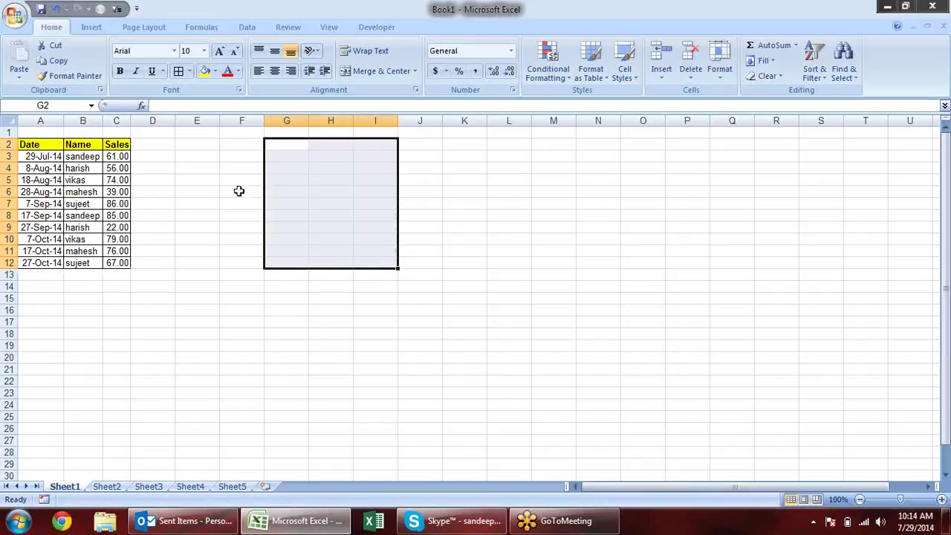
- Copy A2:C12, view its Number format without changes, then recopy it with G2 selected
click(55, 148)
drag(55, 147, 121, 263)
key(ctrl+c)
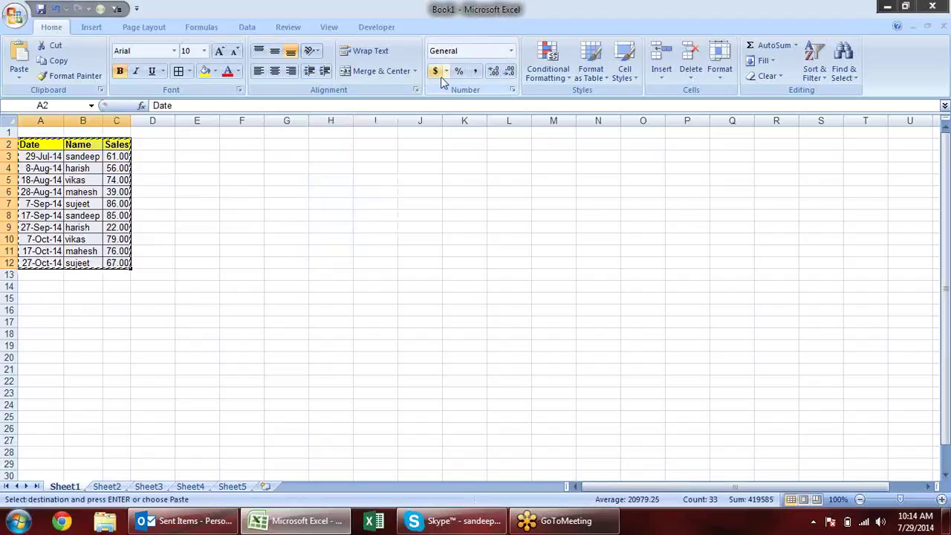
click(512, 90)
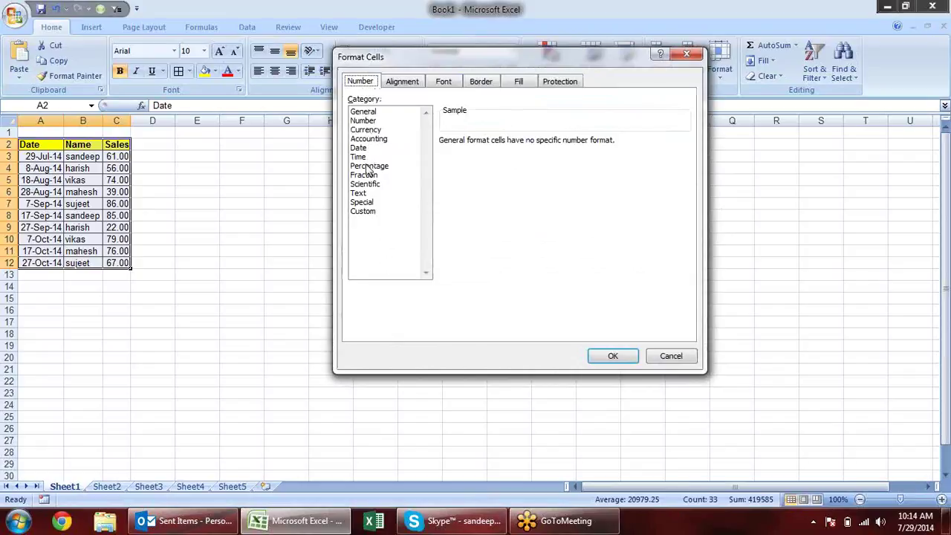
click(363, 121)
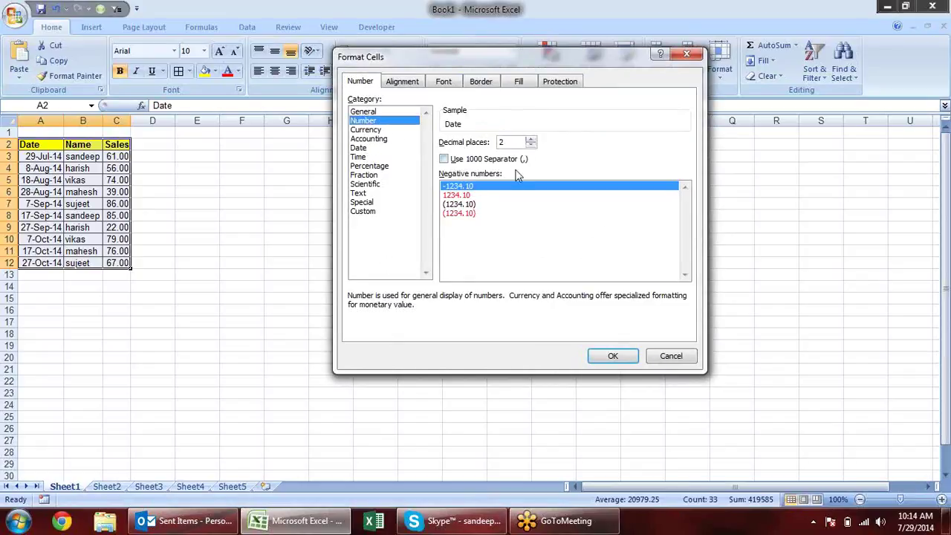
click(670, 355)
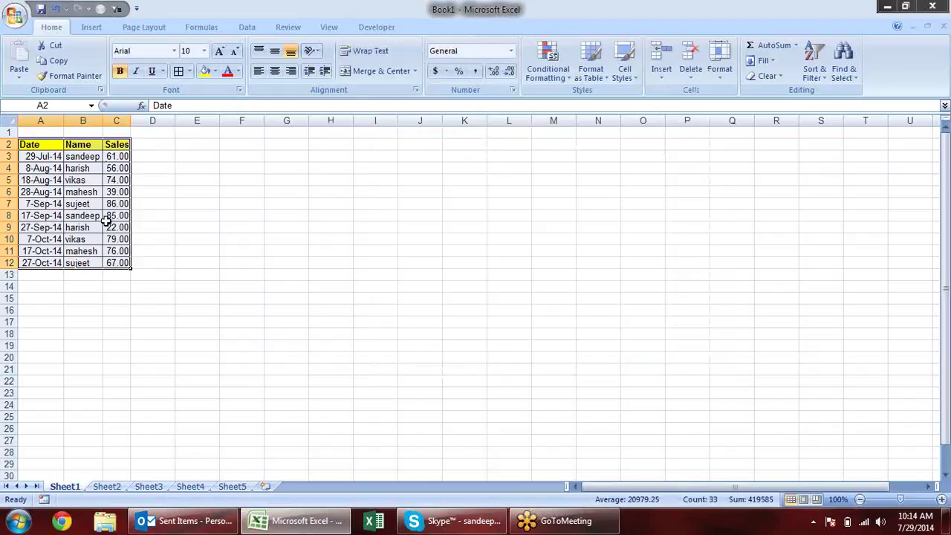
key(ctrl+c)
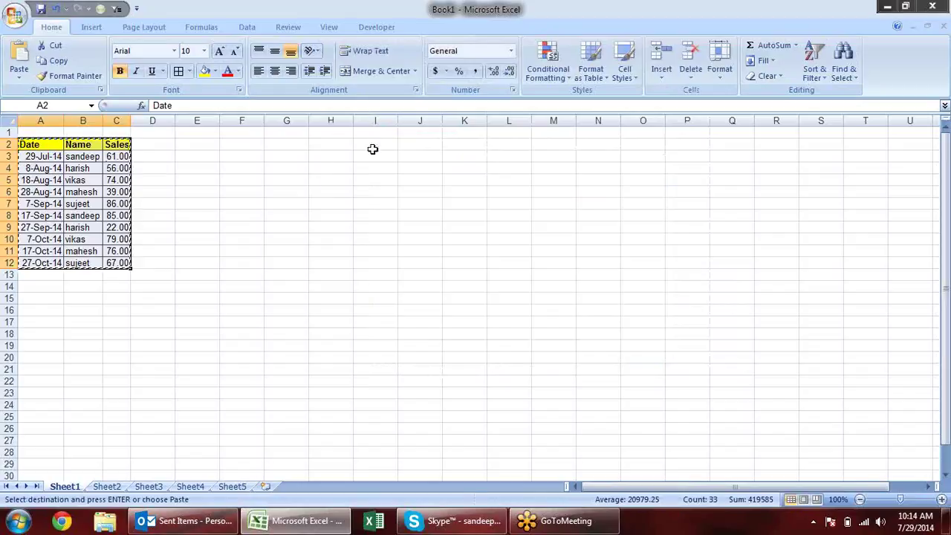
click(304, 145)
- Paste Special the table at G2 as 'Values and number formats'
key(alt+e)
key(s)
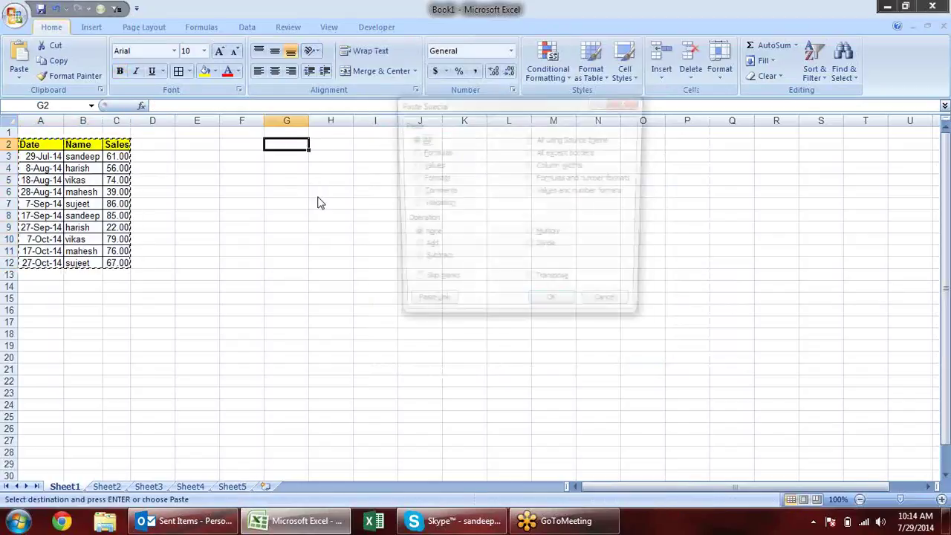
click(428, 166)
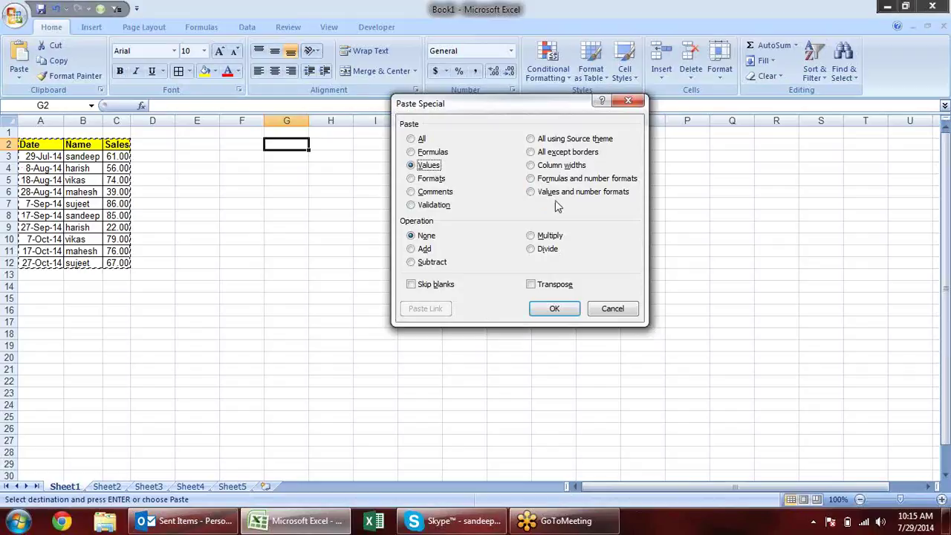
click(604, 192)
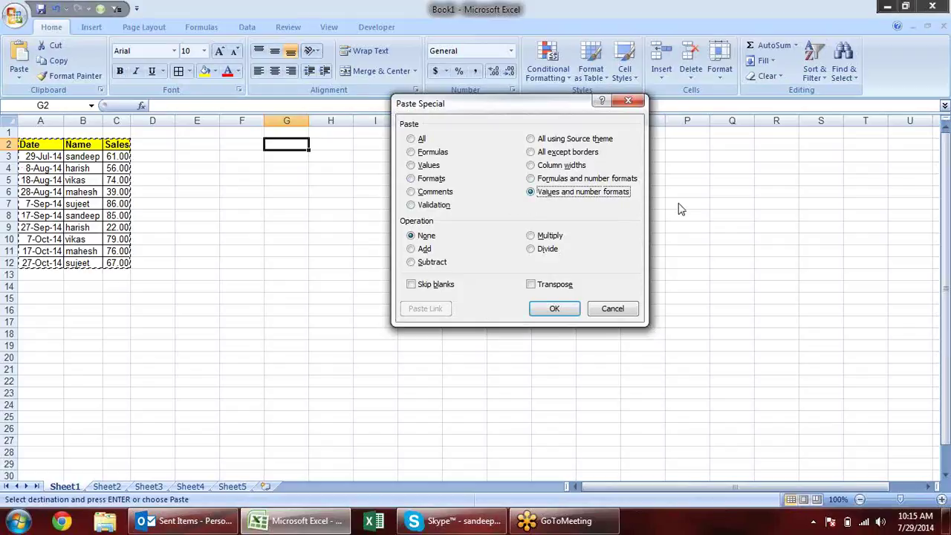
click(554, 308)
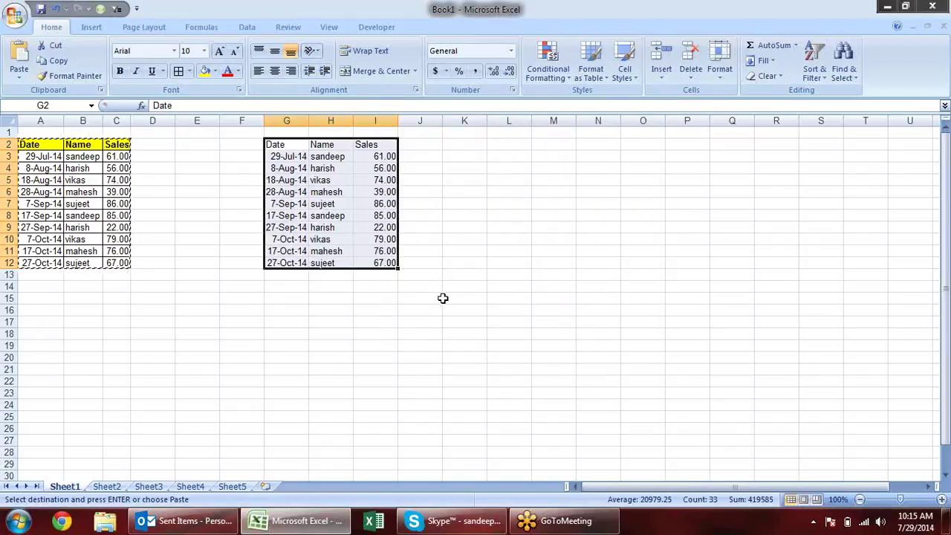
- Check the pasted sales and date cells in G2:I12, then copy A2:C12 again
click(387, 157)
click(388, 180)
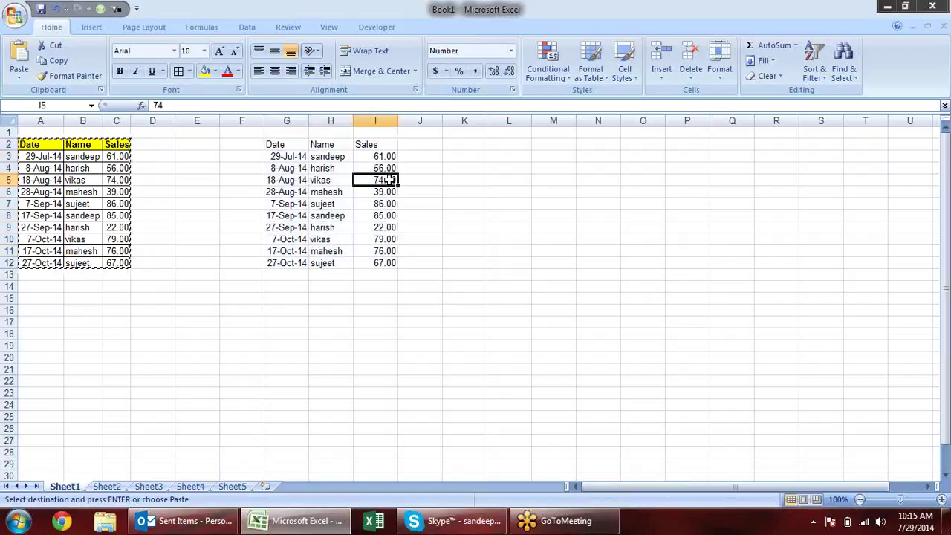
click(290, 179)
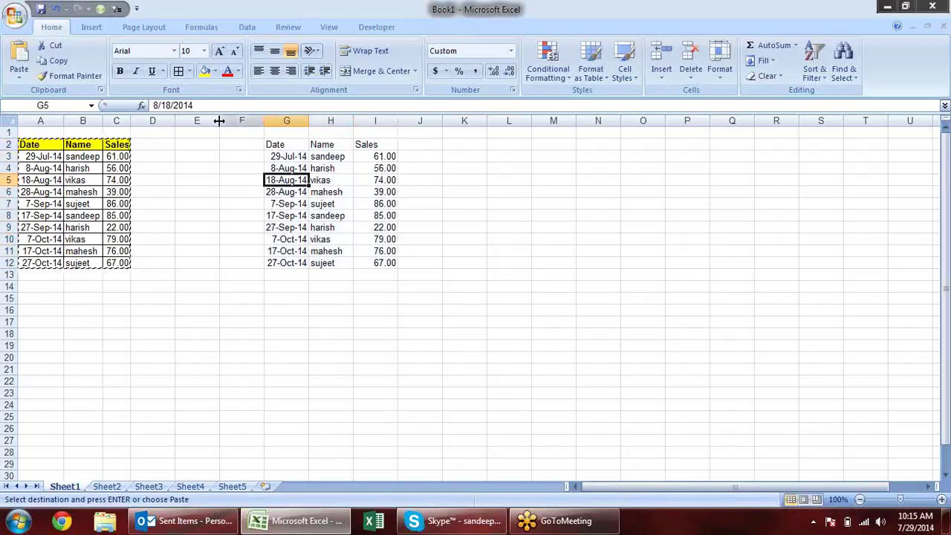
double_click(294, 180)
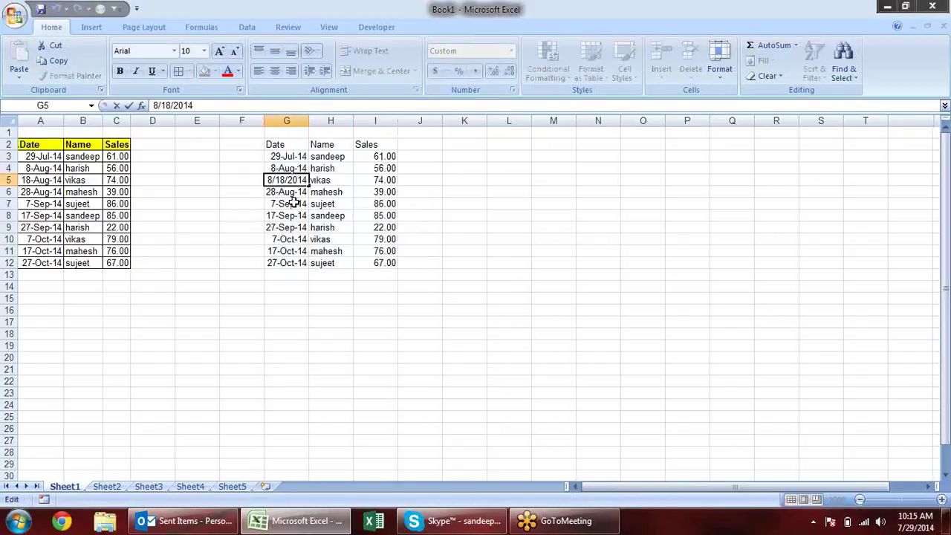
click(293, 202)
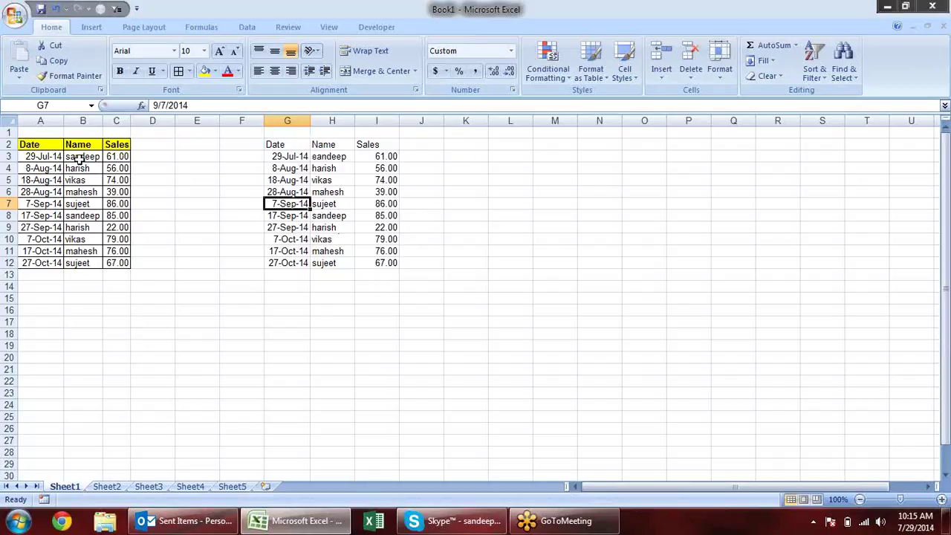
drag(30, 145, 124, 261)
key(ctrl+c)
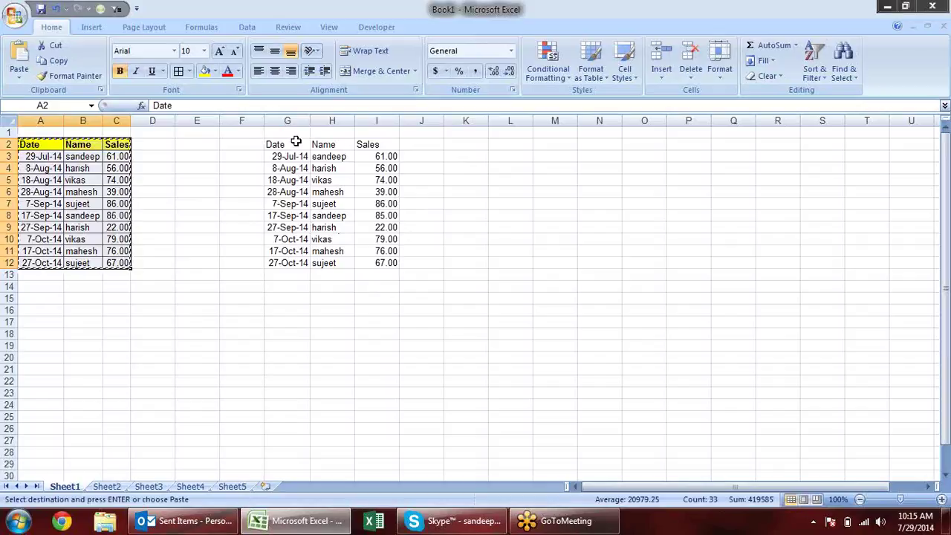
- Paste the original column widths onto columns G–I via Paste Special
click(295, 142)
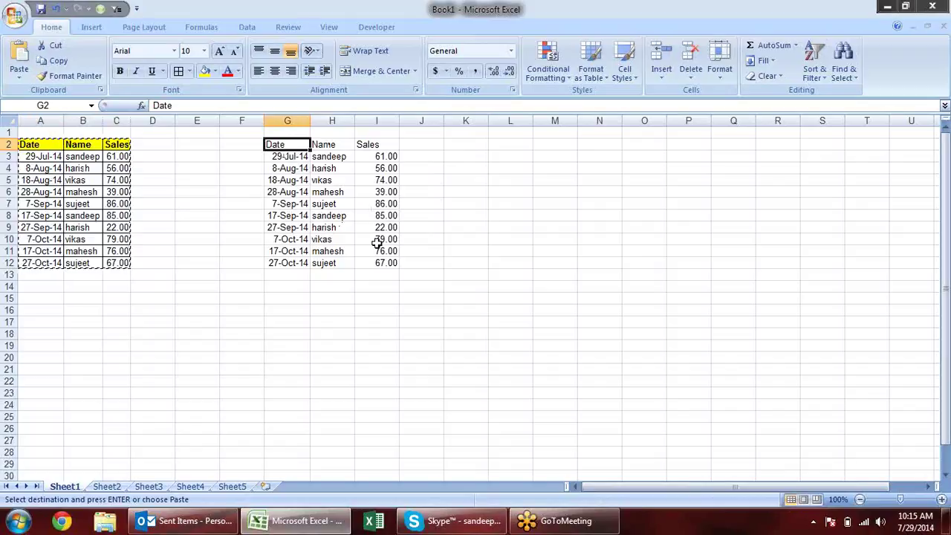
drag(354, 121, 391, 126)
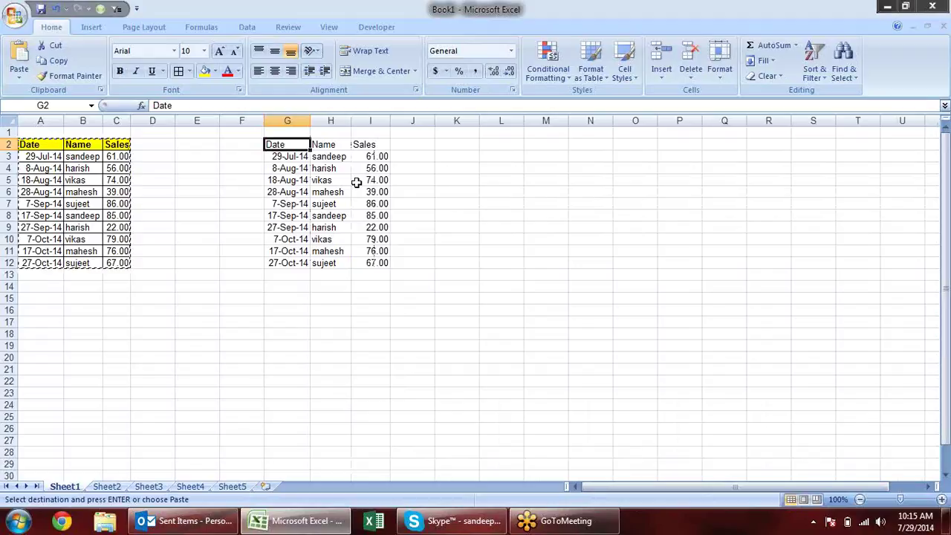
key(alt+e)
key(s)
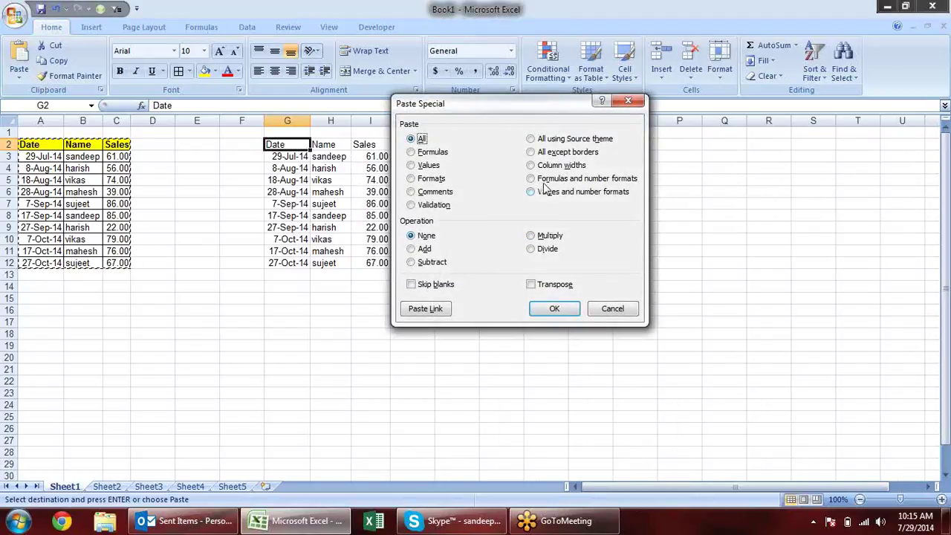
drag(530, 114, 675, 126)
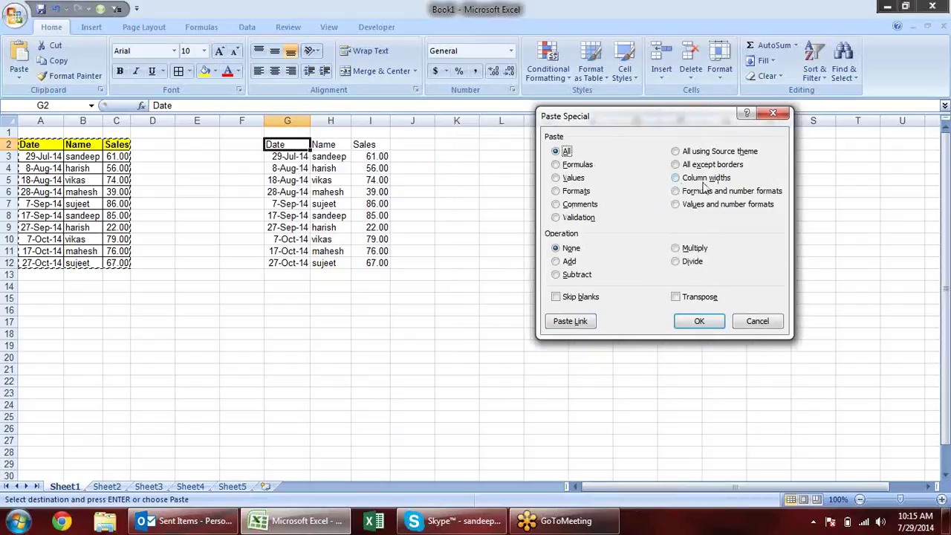
click(704, 178)
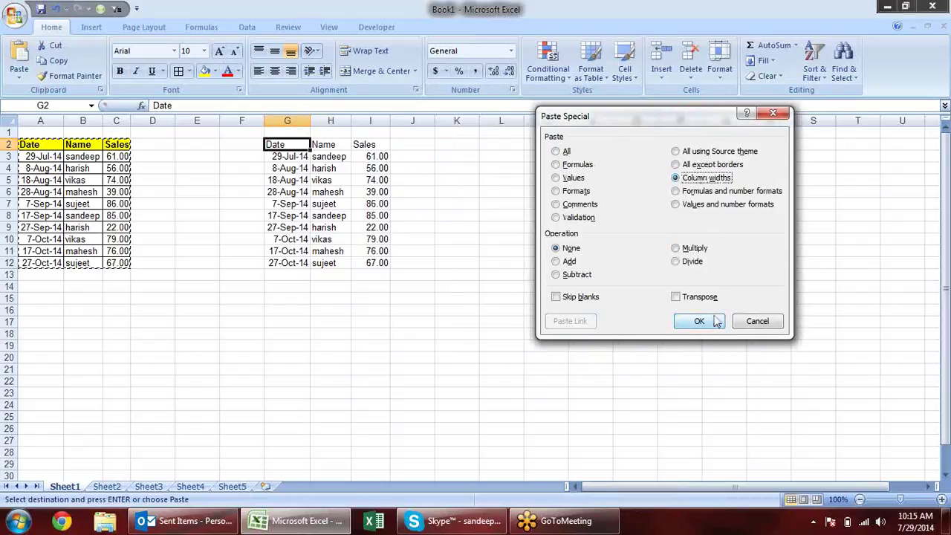
click(699, 321)
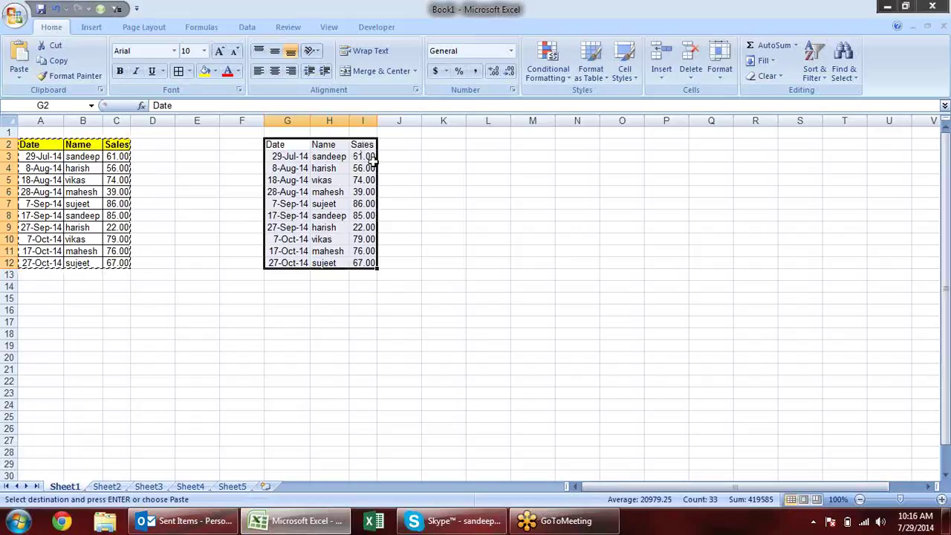
- Select K2 and bring up Paste Special for the next copy
click(431, 144)
key(alt+e)
key(s)
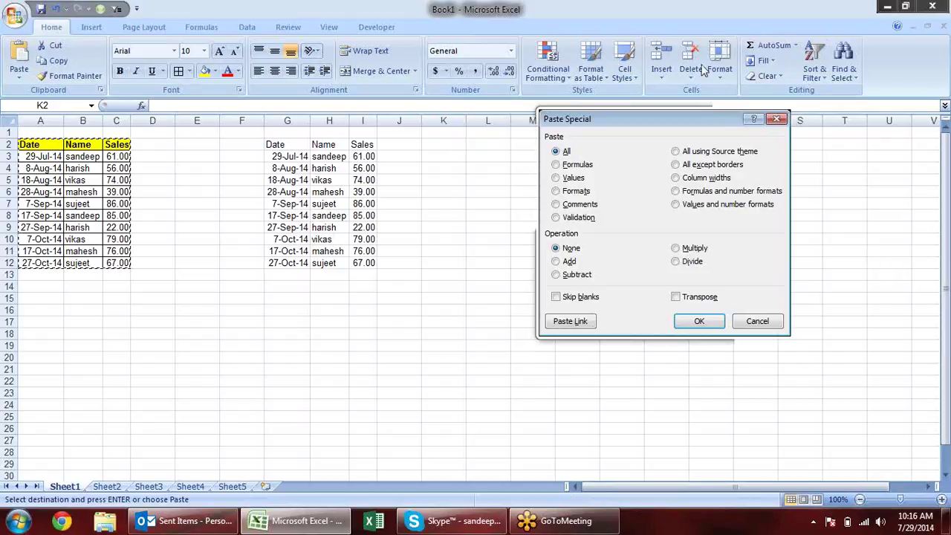
- Paste the table into K2:M12 using 'All except borders', then check its date formulas
click(690, 181)
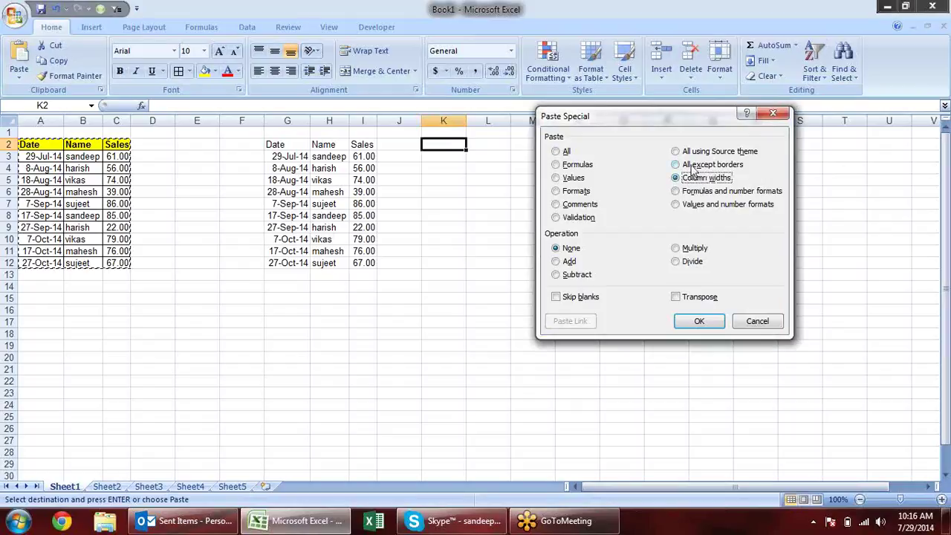
click(696, 166)
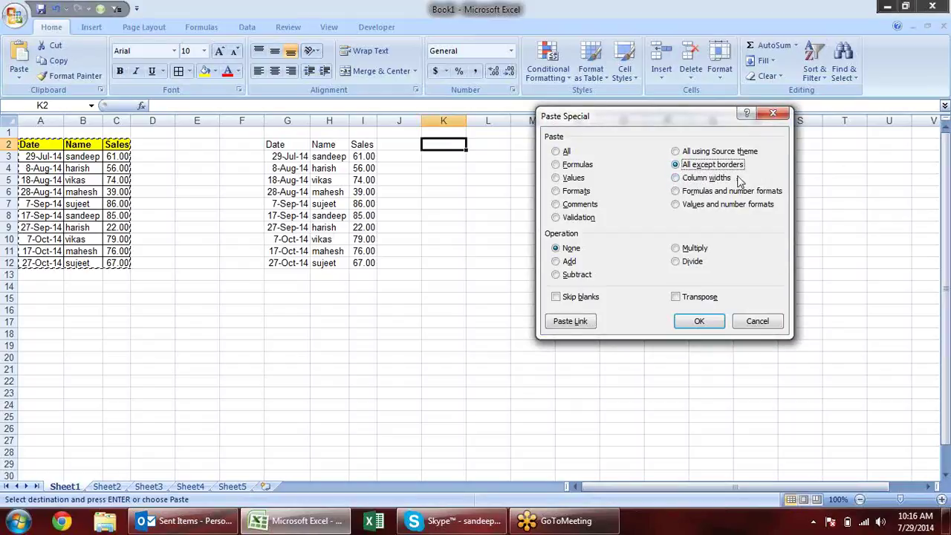
click(699, 321)
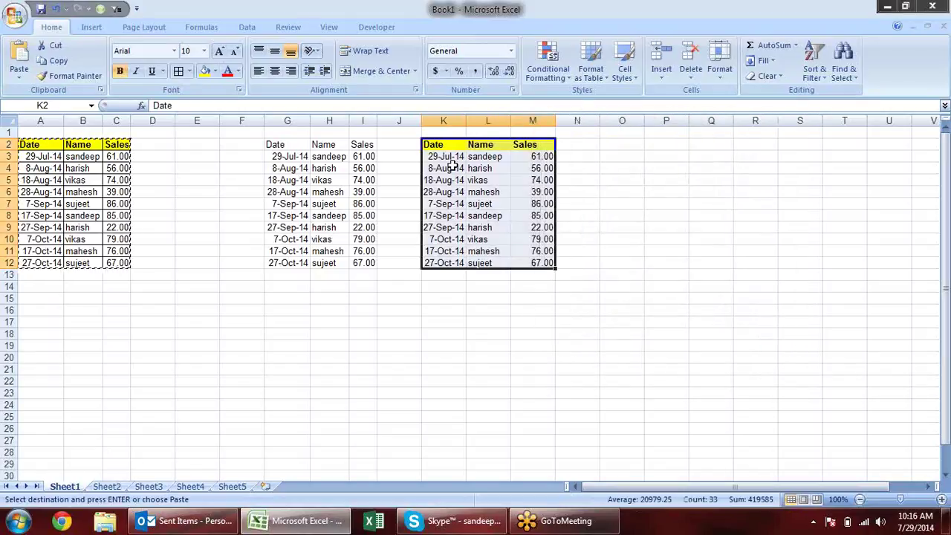
click(444, 168)
click(445, 192)
click(456, 227)
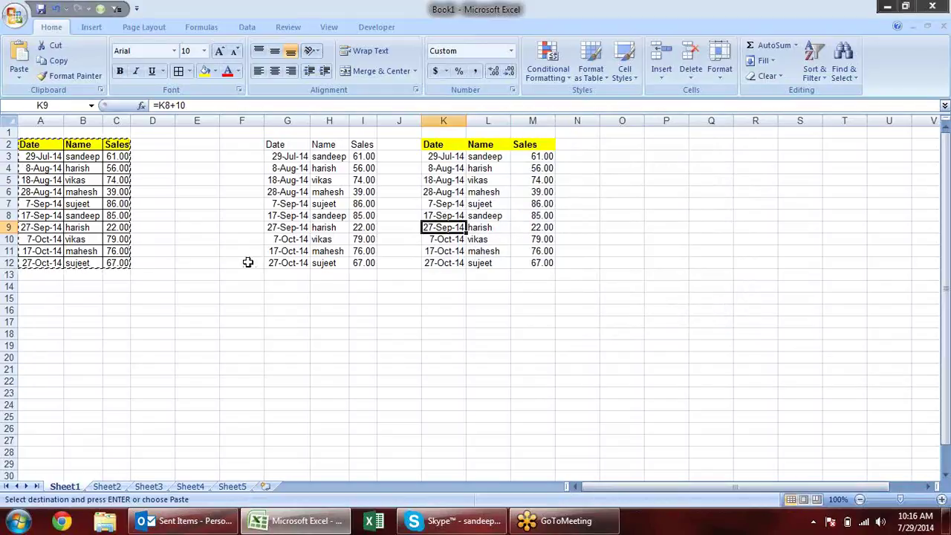
- Paste the table at O2 using 'All using Source theme'
click(617, 149)
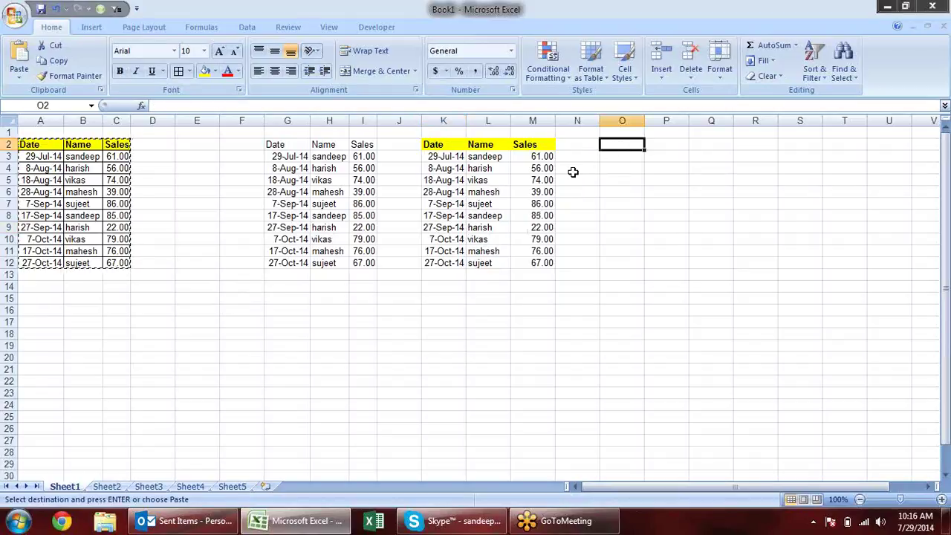
key(ctrl+alt+v)
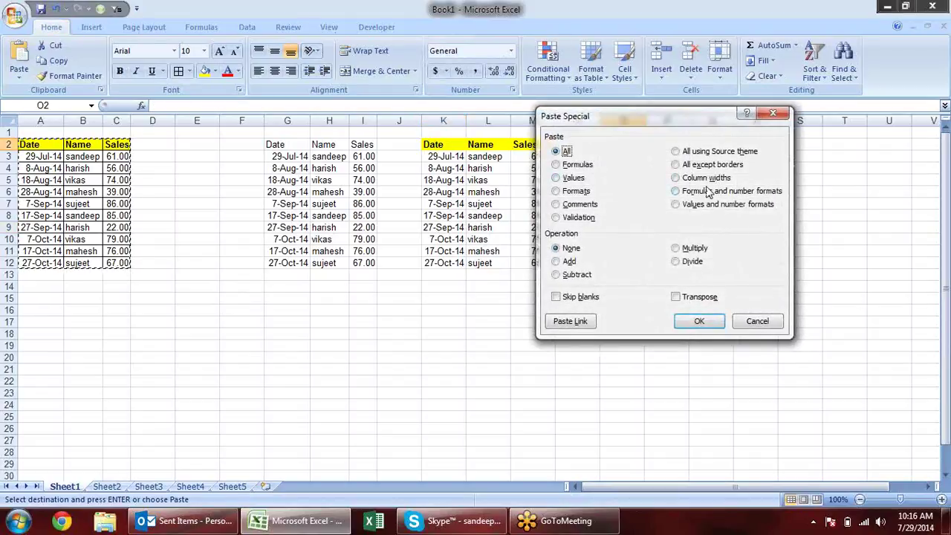
click(678, 151)
click(698, 327)
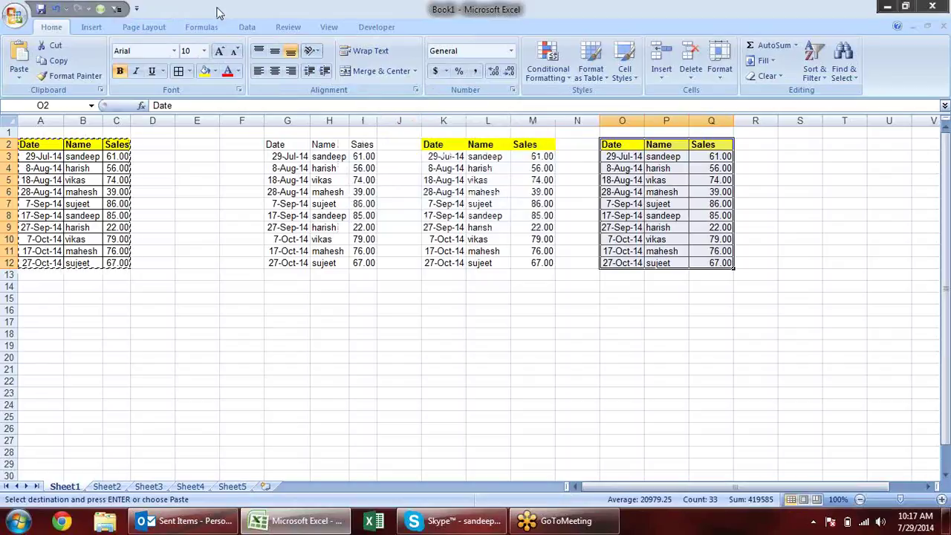
- Browse the Page Layout Themes and Colors lists without changing anything
click(93, 26)
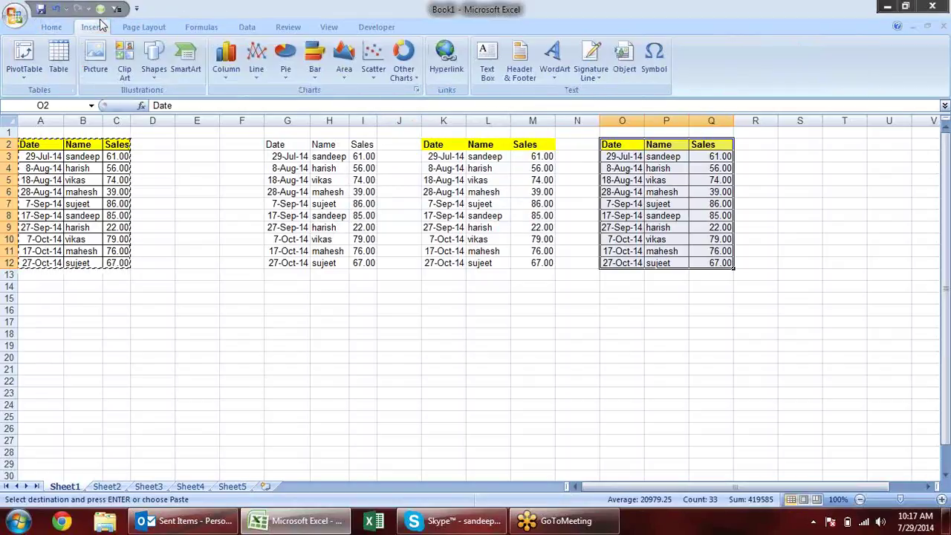
click(143, 28)
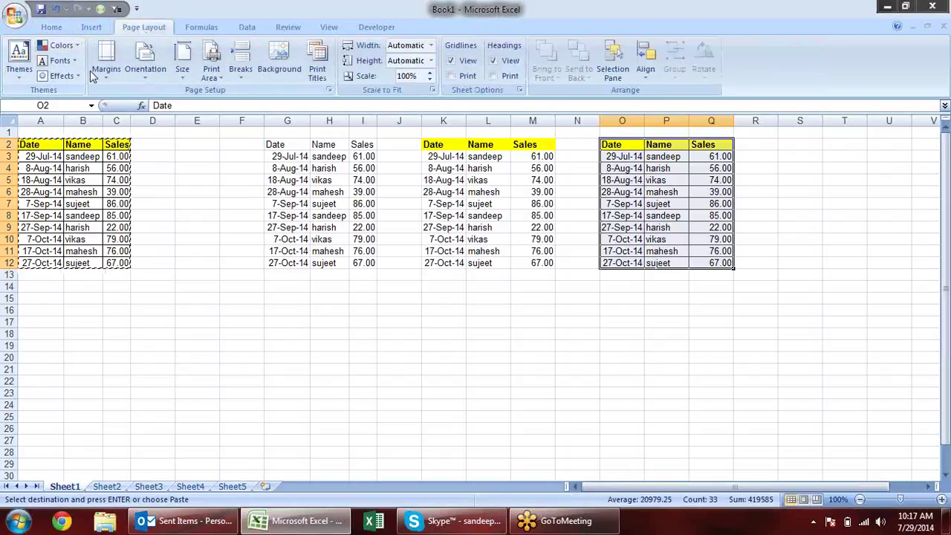
click(20, 71)
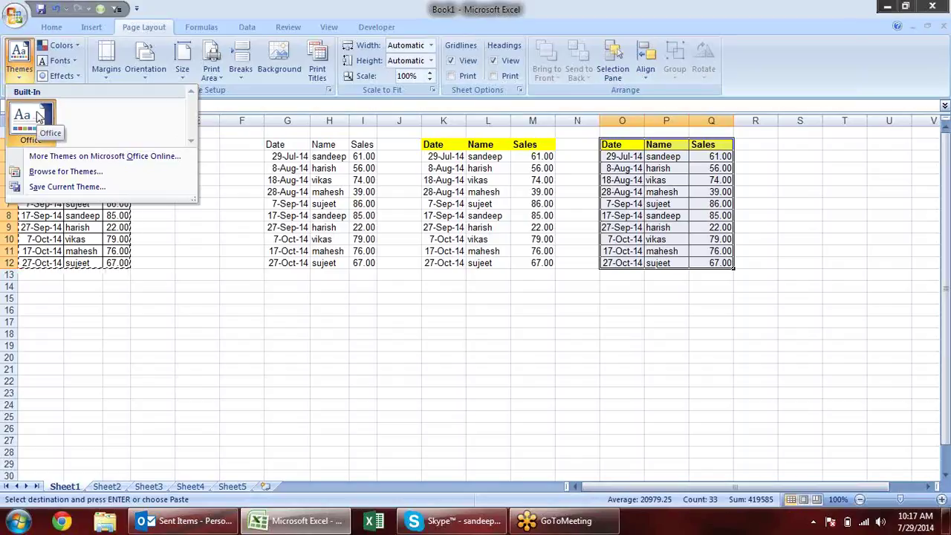
click(73, 46)
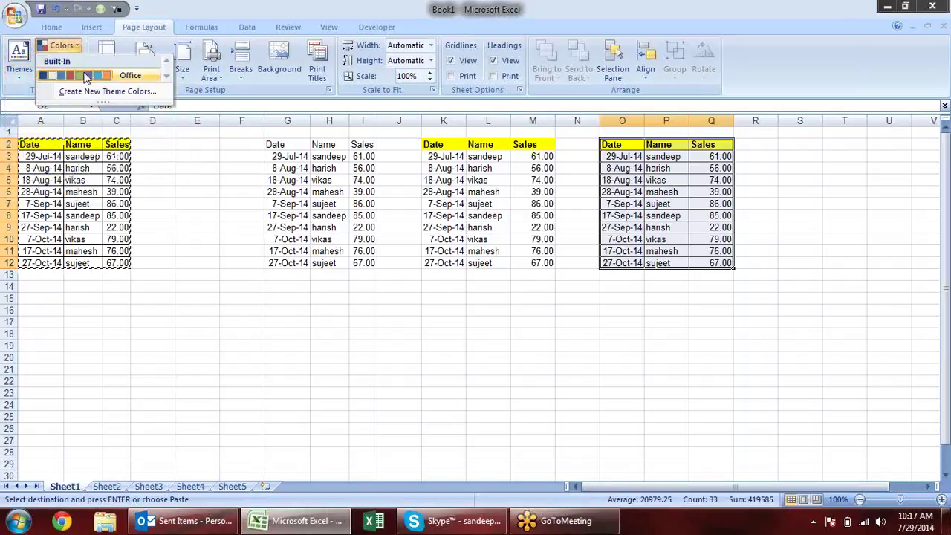
click(245, 356)
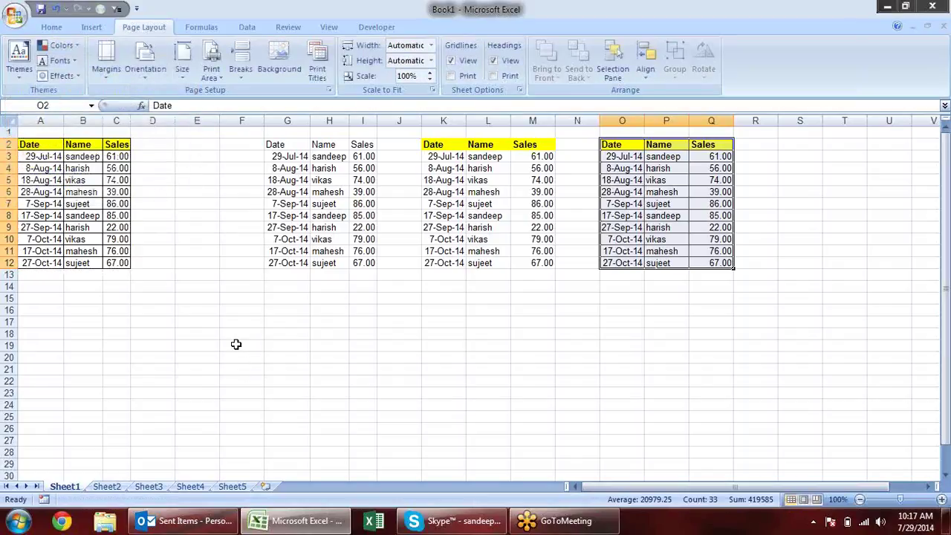
click(242, 321)
click(20, 63)
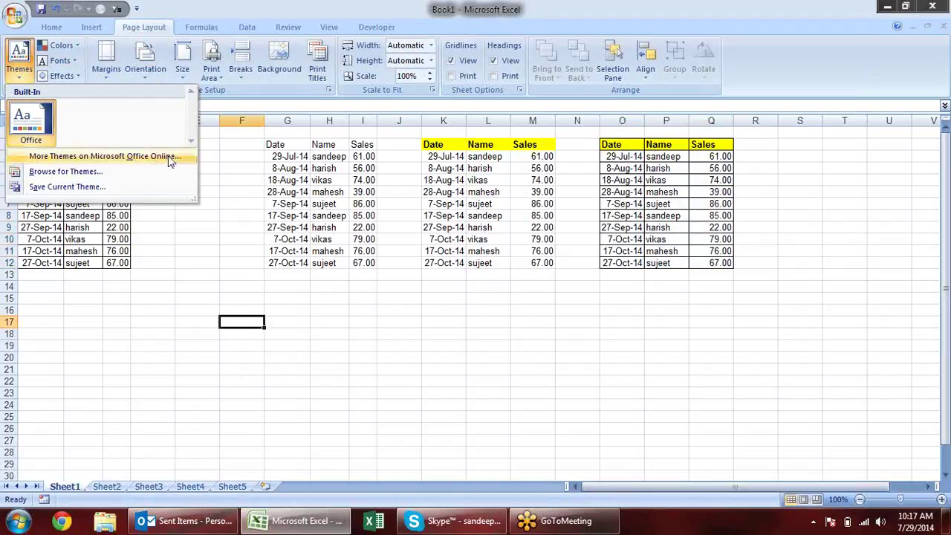
click(312, 271)
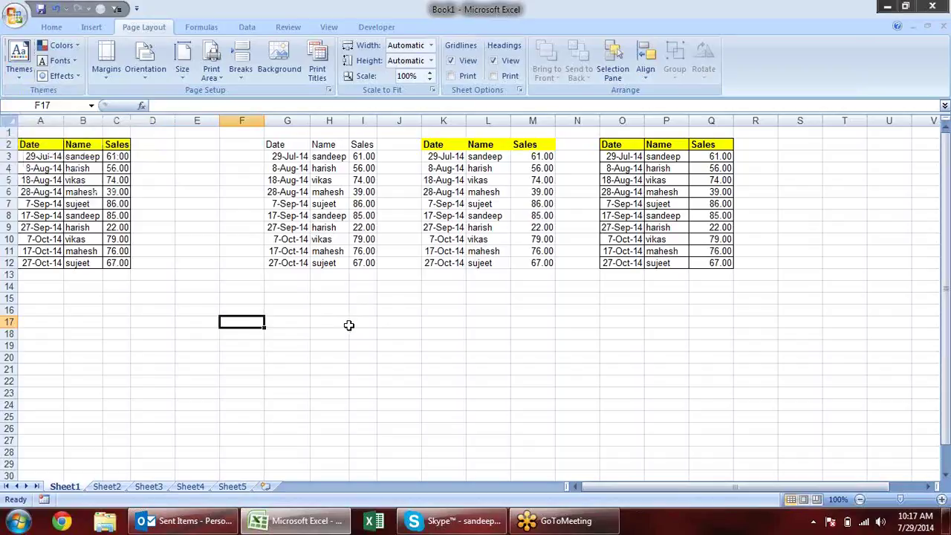
- Add a comment to name cell B4
drag(37, 144, 108, 262)
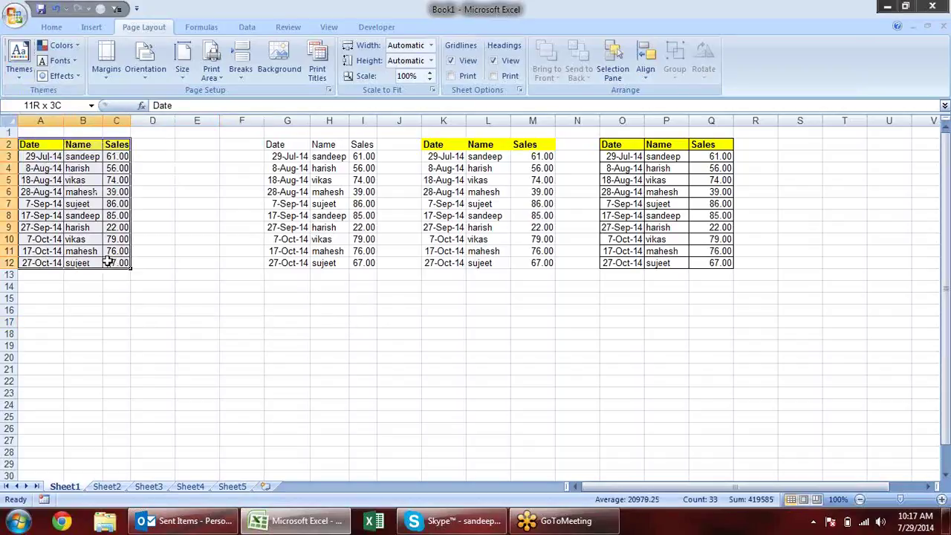
key(ctrl+c)
key(Escape)
click(164, 287)
click(78, 170)
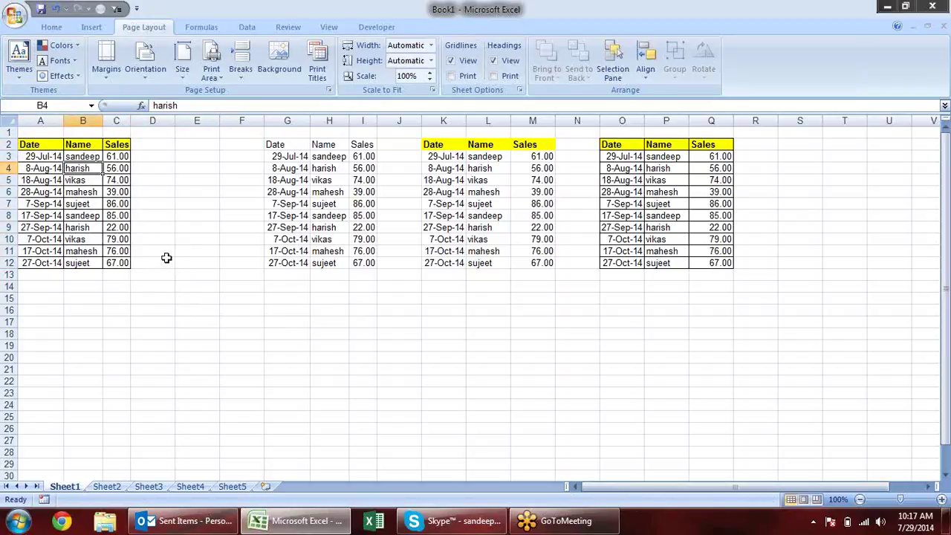
key(shift+F2)
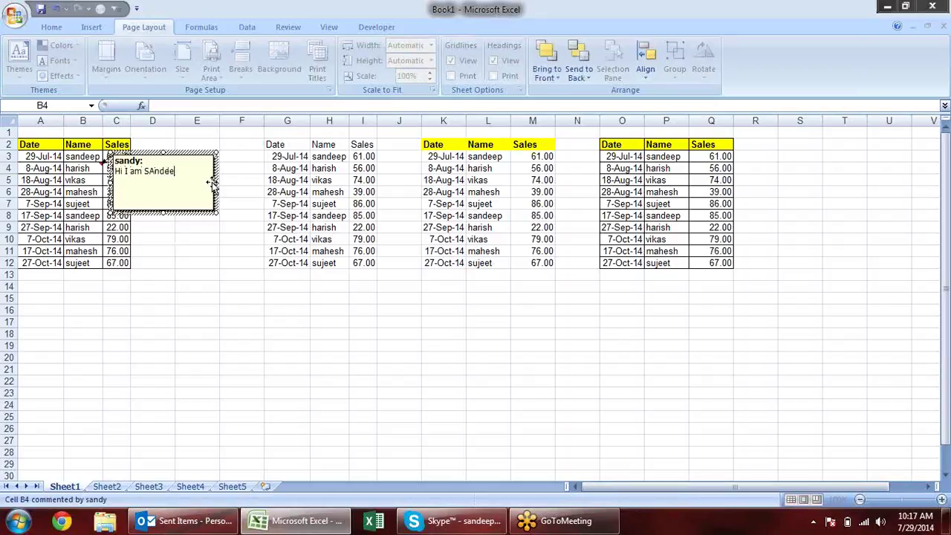
click(78, 217)
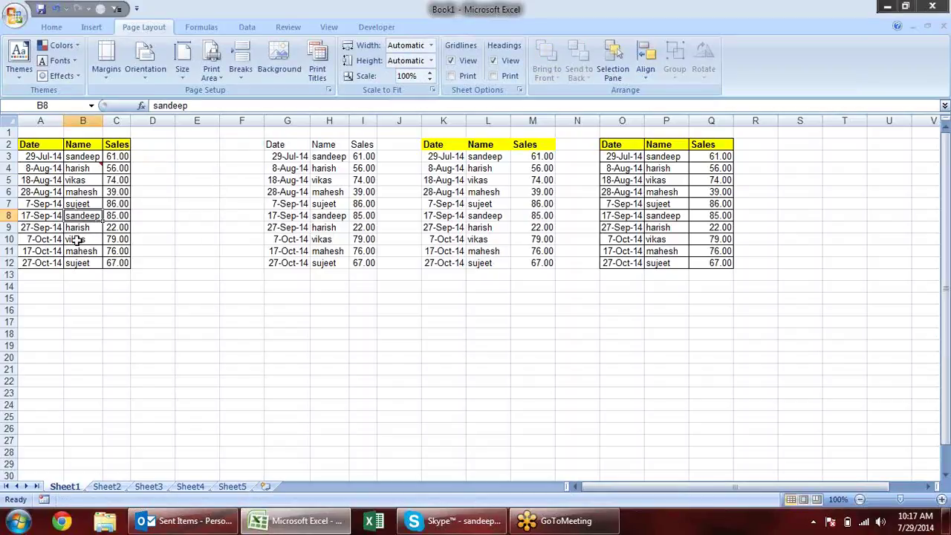
- Comment B8 with 'I am too a comment', then copy B4:B8
key(shift+F2)
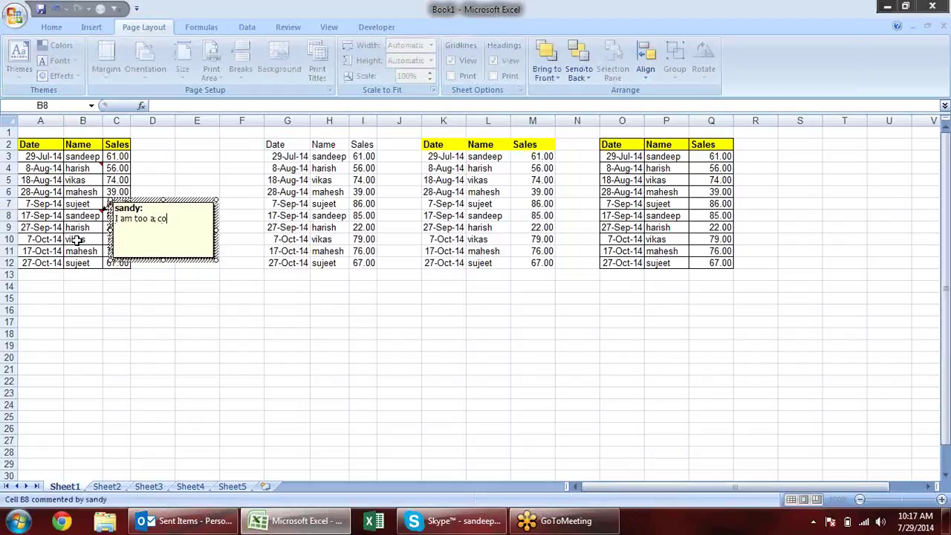
click(183, 352)
drag(92, 168, 96, 211)
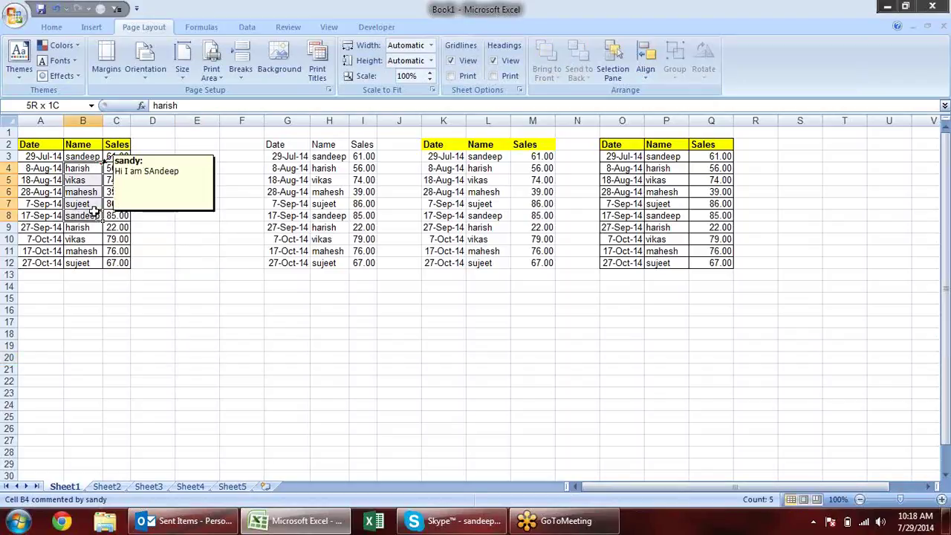
key(ctrl+c)
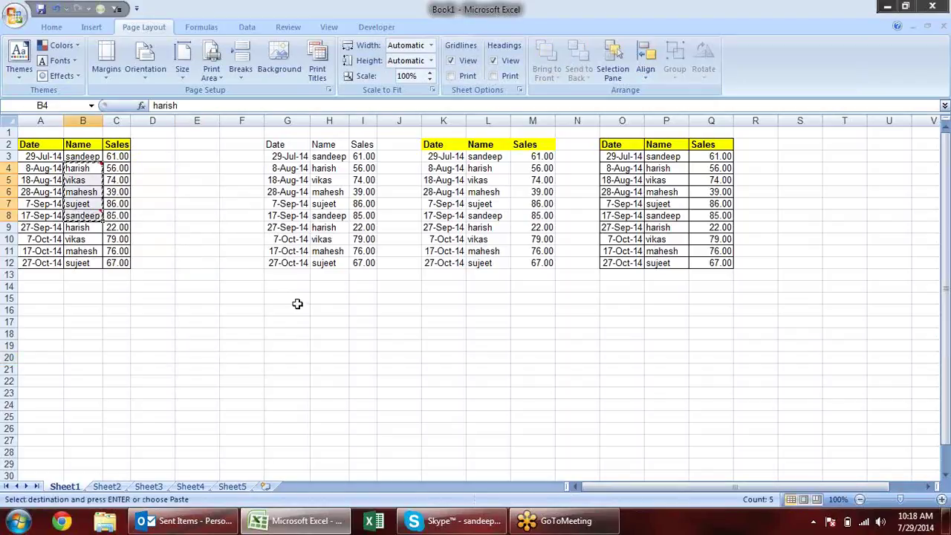
- Paste only the comments from B4:B8 into G14:G18 via Paste Special
right_click(277, 290)
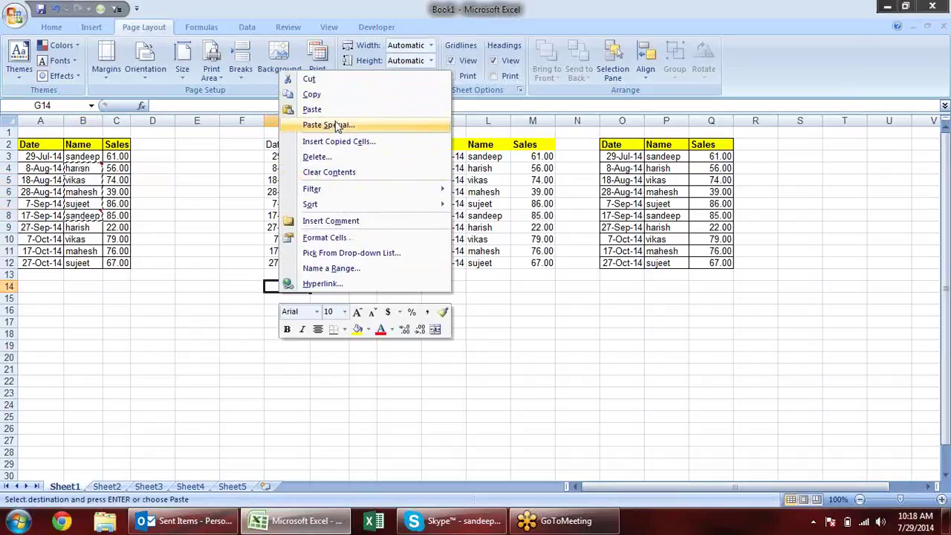
click(335, 126)
click(247, 96)
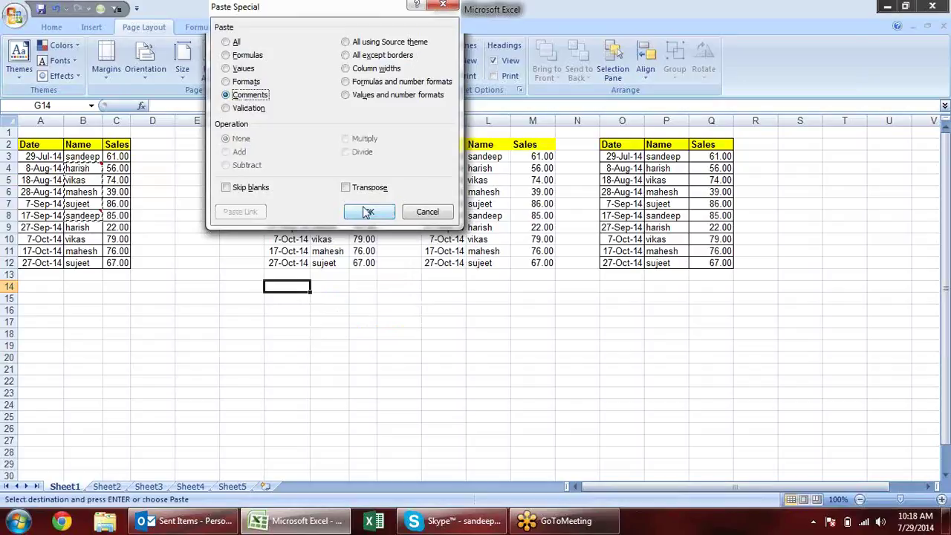
click(368, 212)
click(399, 393)
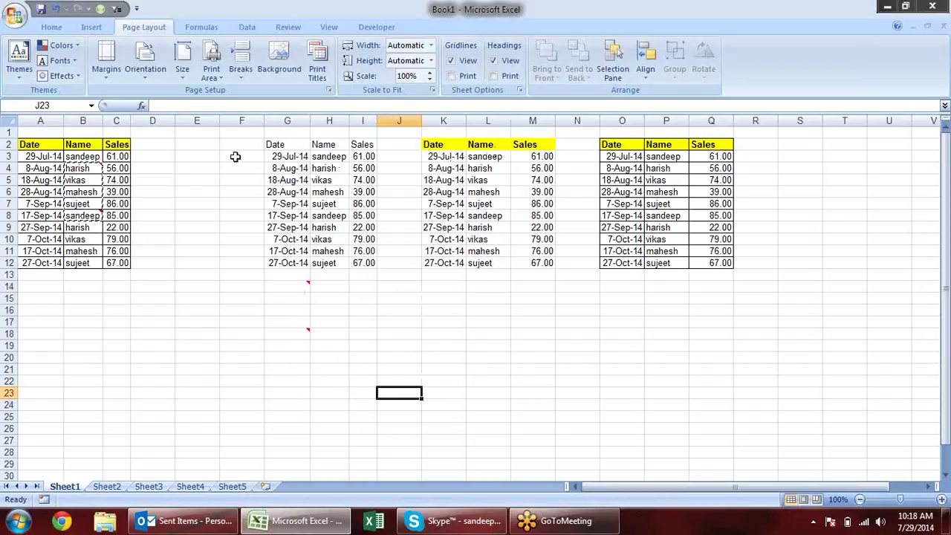
- Copy the first table A2:C12, then cancel the pending copy
click(33, 141)
drag(33, 139, 126, 264)
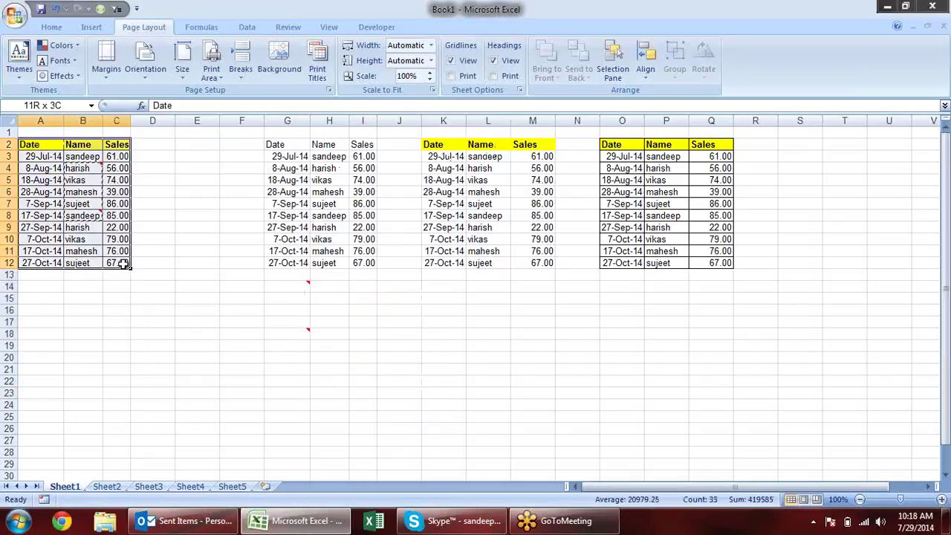
key(ctrl+c)
click(270, 146)
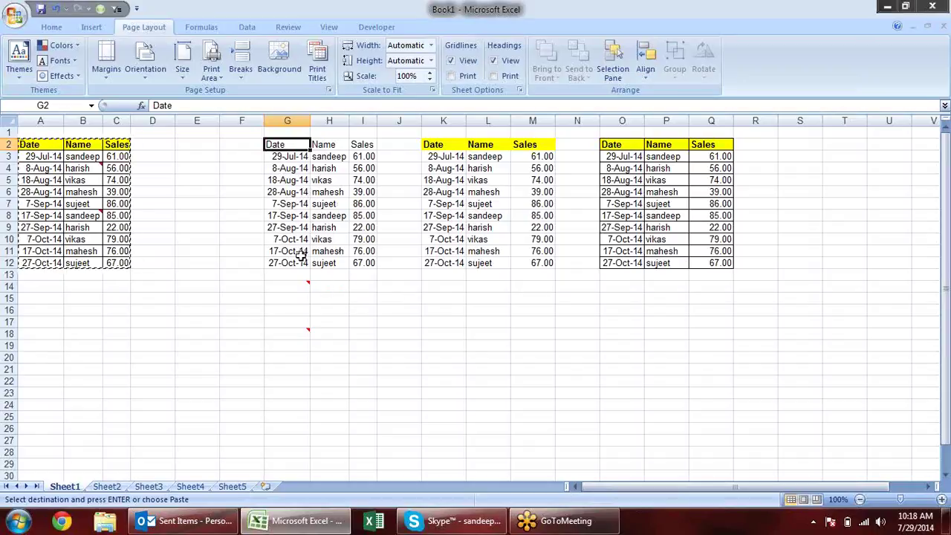
key(Escape)
- Give data rows A3:C12 a light blue fill, then reselect A2:C12
drag(34, 156, 118, 263)
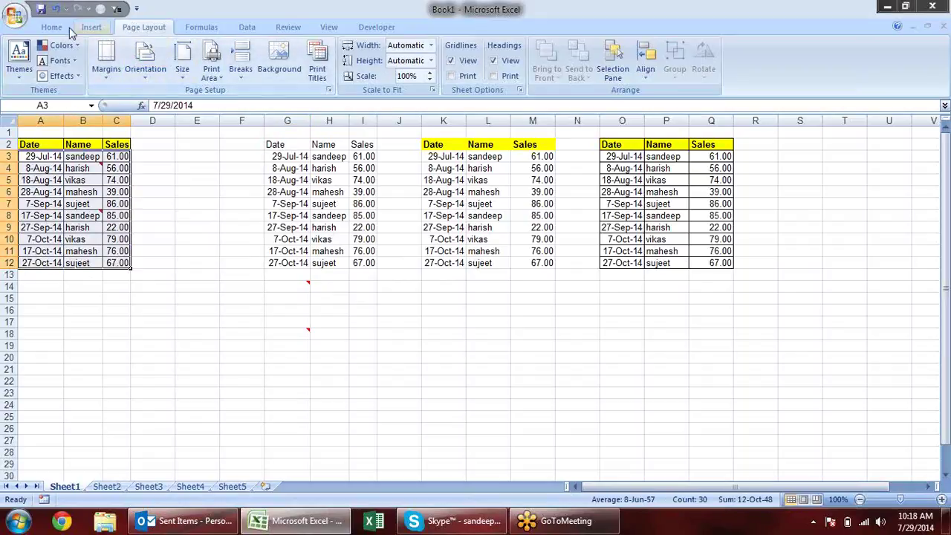
click(51, 26)
click(214, 71)
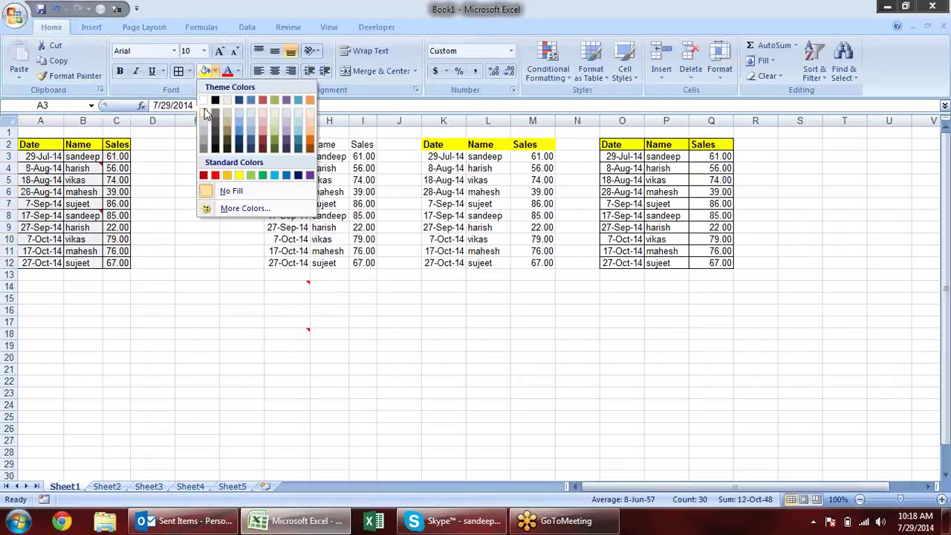
click(251, 120)
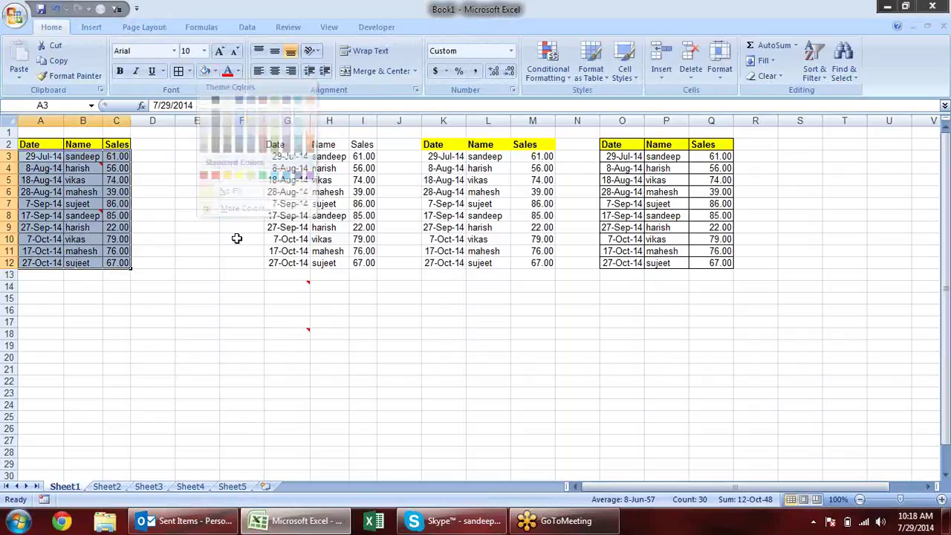
click(242, 345)
drag(46, 144, 118, 263)
- Copy A2:C12 and paste its plain values at A15 via Paste Special
key(ctrl+c)
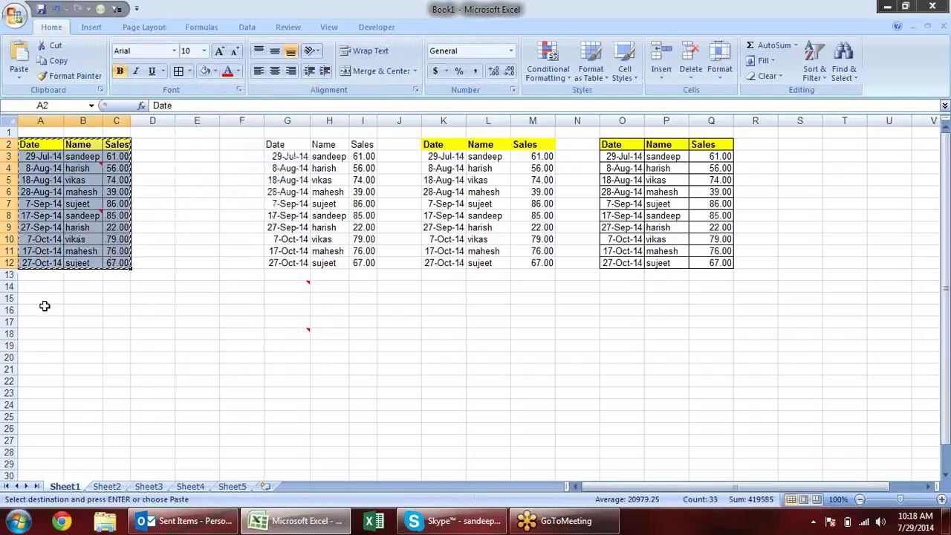
click(42, 299)
key(alt+e)
key(s)
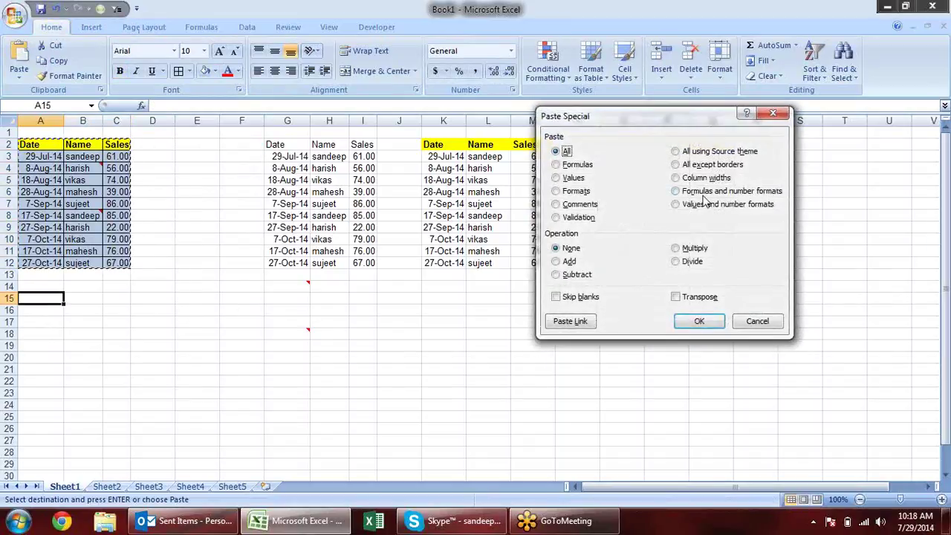
click(699, 203)
click(573, 177)
click(699, 321)
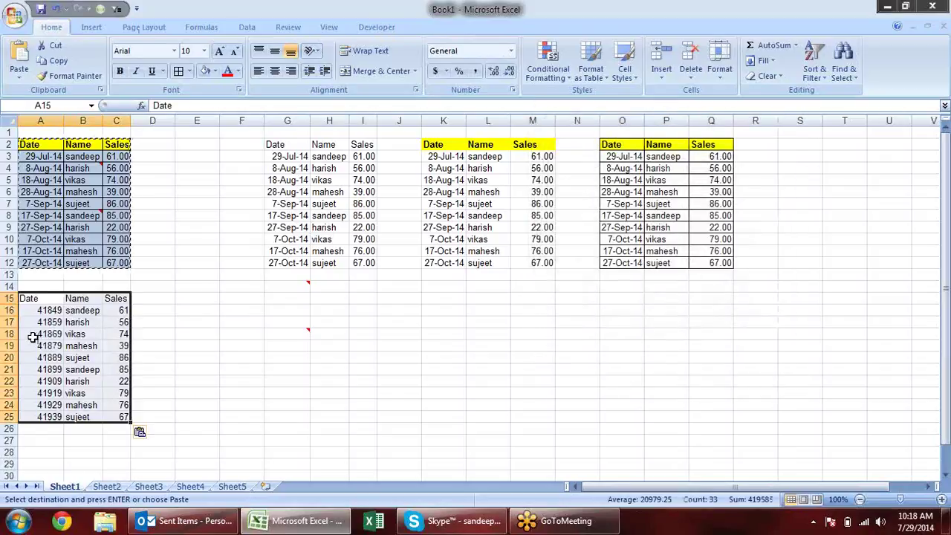
- Paste the table's formats onto A15:C25
key(alt+e)
key(s)
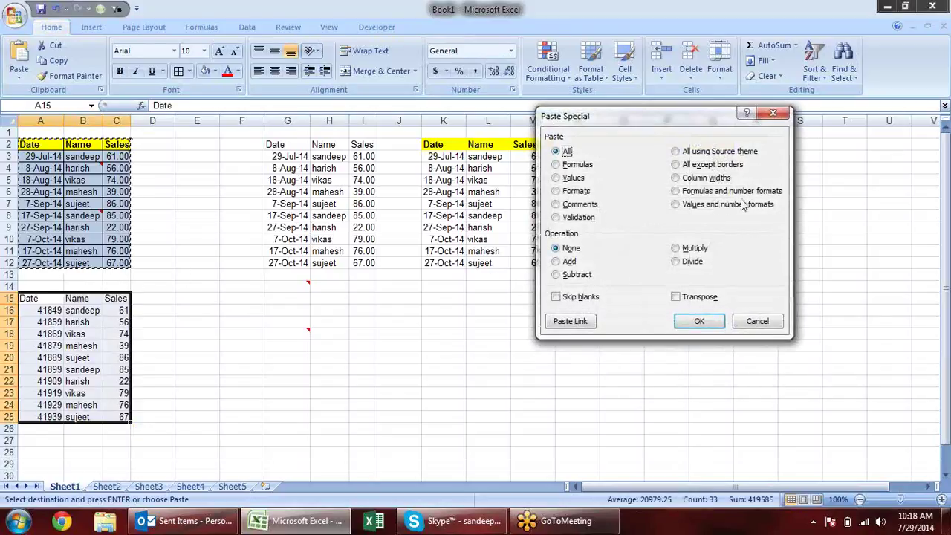
click(572, 191)
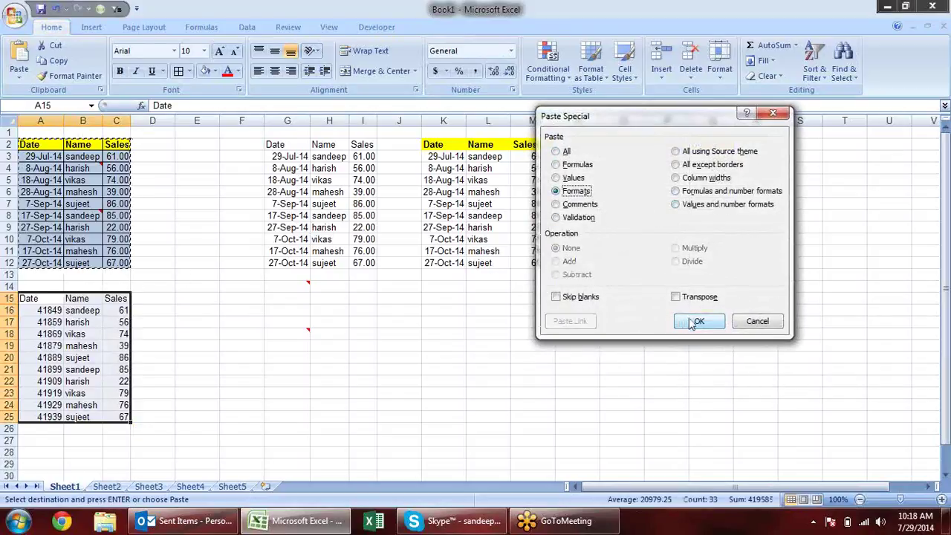
click(698, 321)
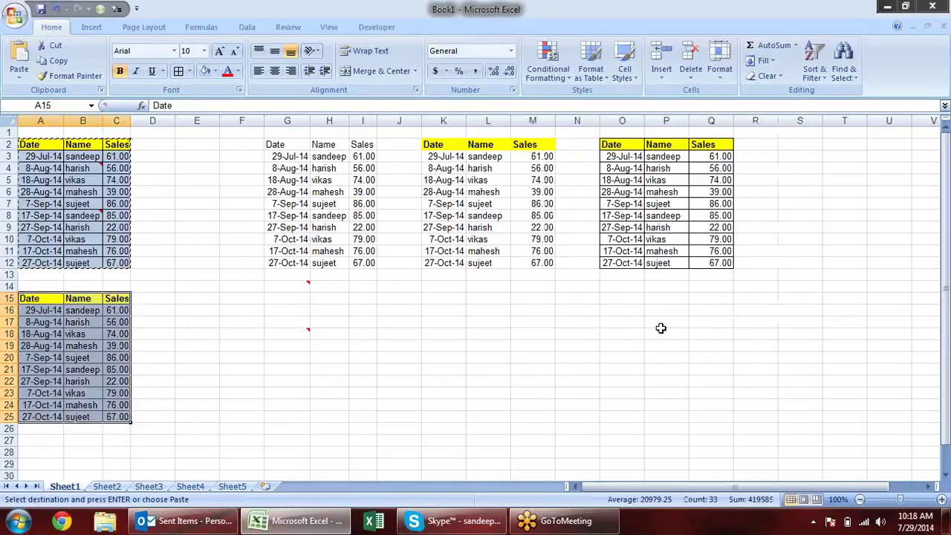
click(230, 358)
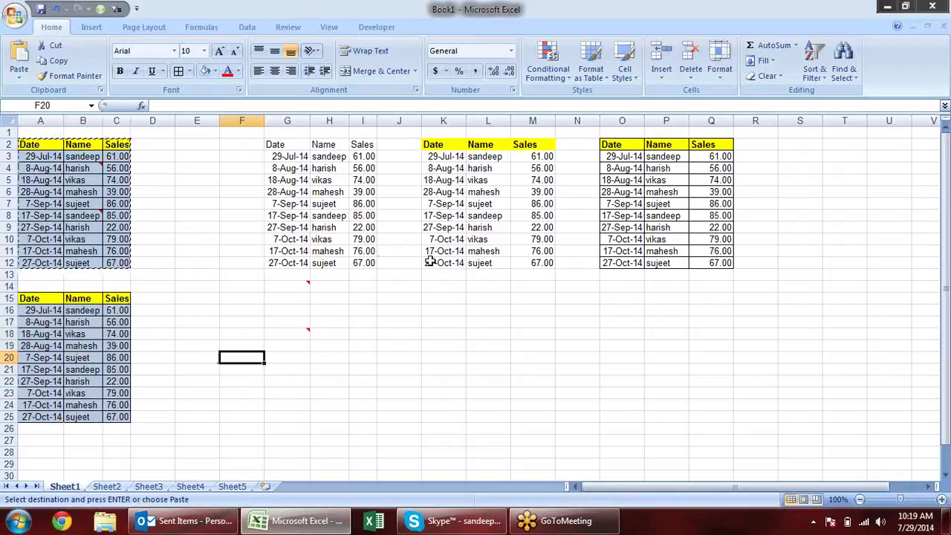
double_click(234, 307)
click(429, 334)
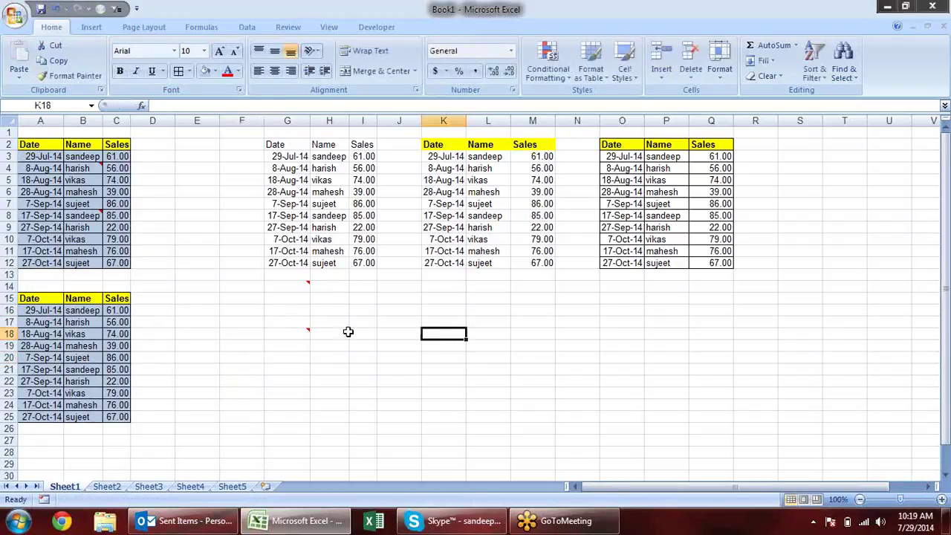
click(228, 300)
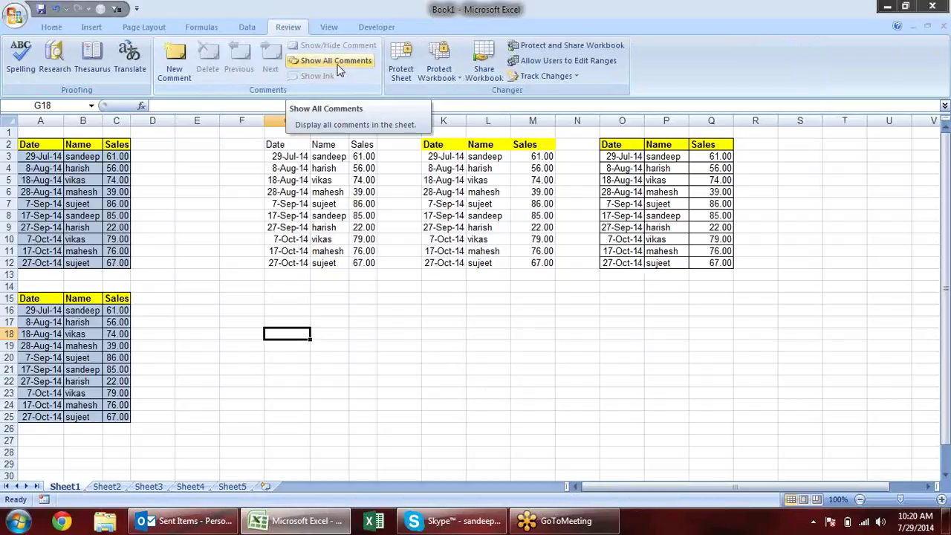
click(176, 344)
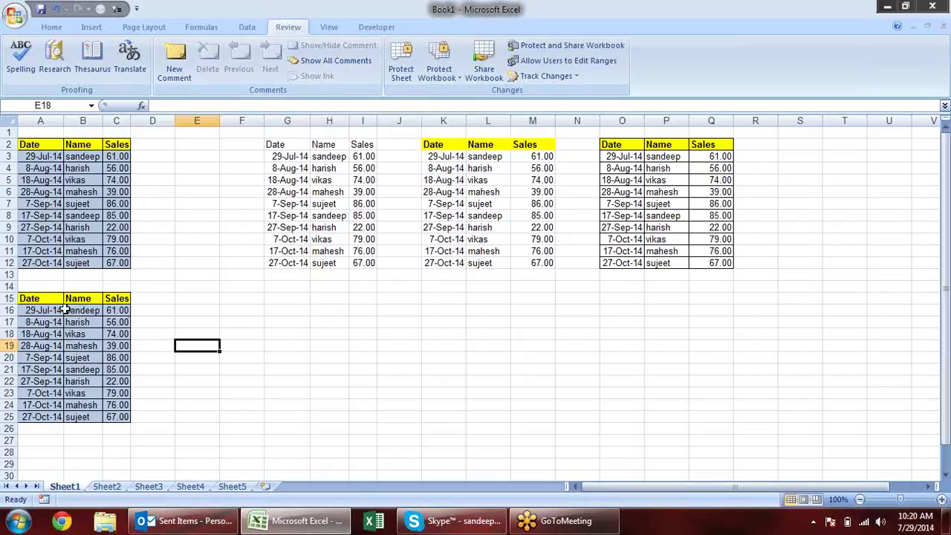
click(328, 345)
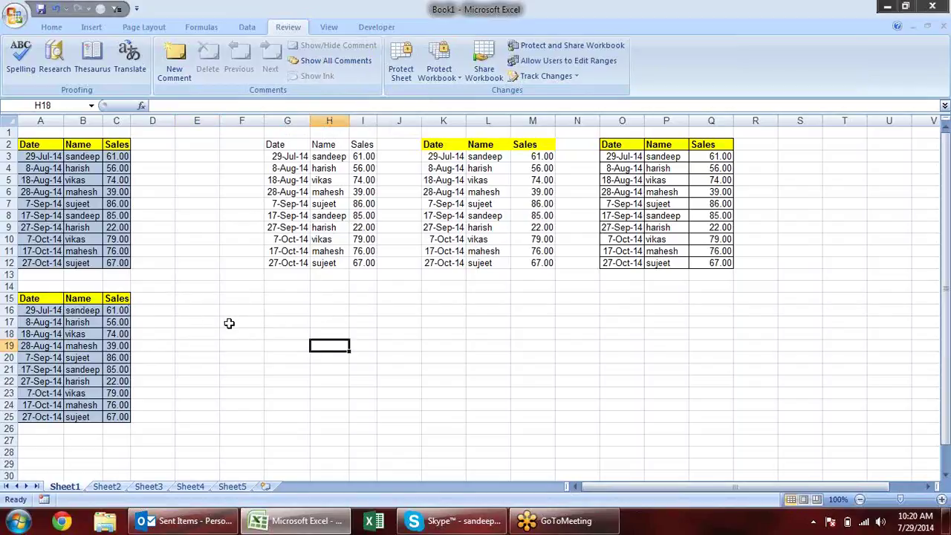
click(247, 27)
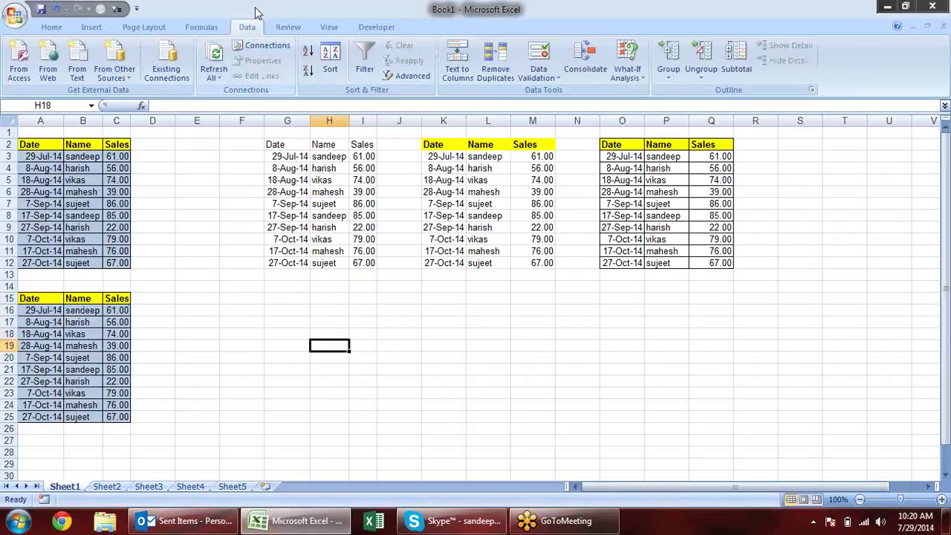
- Add a List data validation to F15 with the three names as its source
click(242, 299)
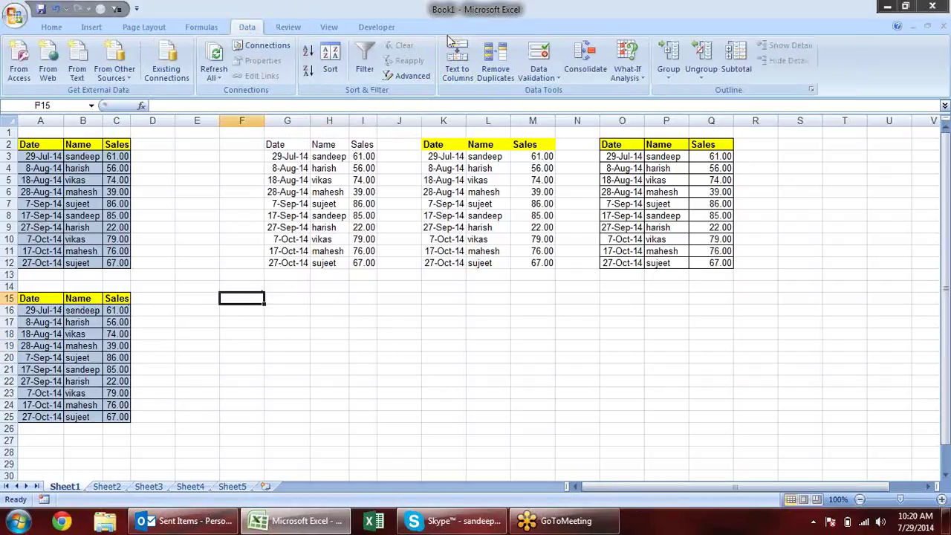
click(540, 53)
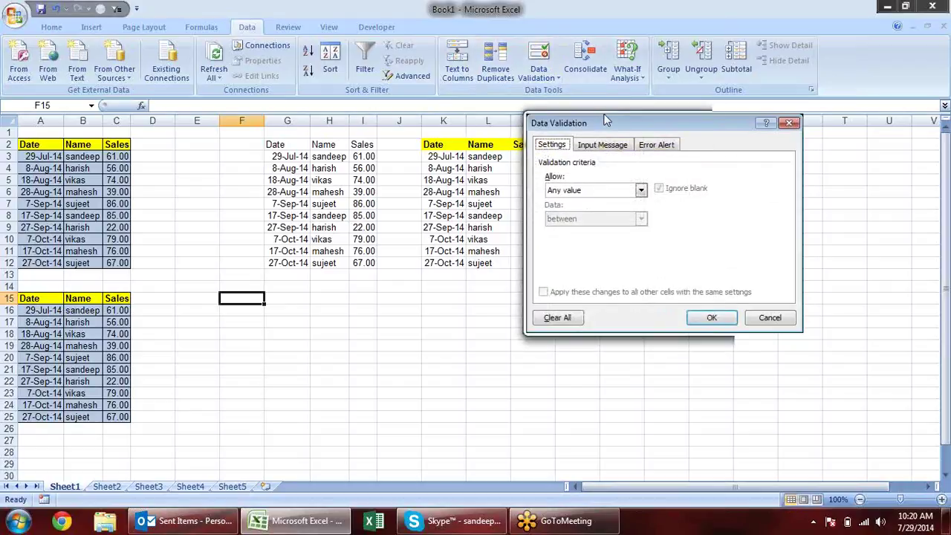
drag(608, 120, 418, 138)
click(449, 208)
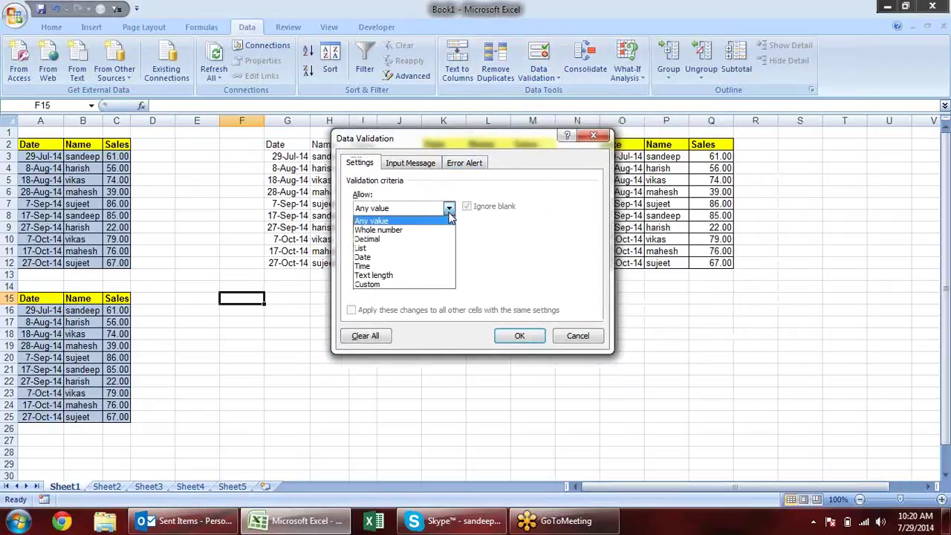
click(434, 252)
click(436, 265)
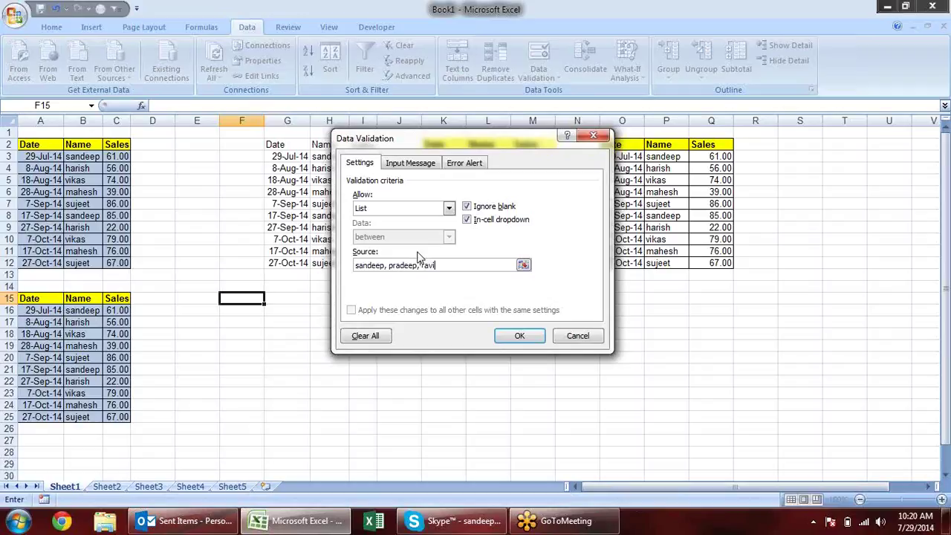
key(Return)
- Test F15's dropdown by picking each name in turn, ending on the first name
click(271, 299)
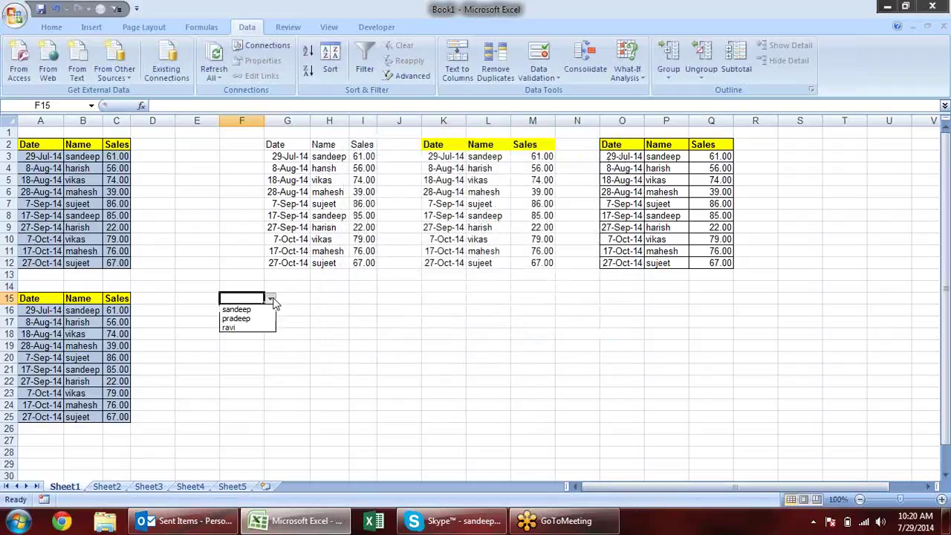
click(260, 319)
click(271, 299)
click(256, 328)
click(270, 299)
click(269, 298)
click(249, 329)
click(269, 298)
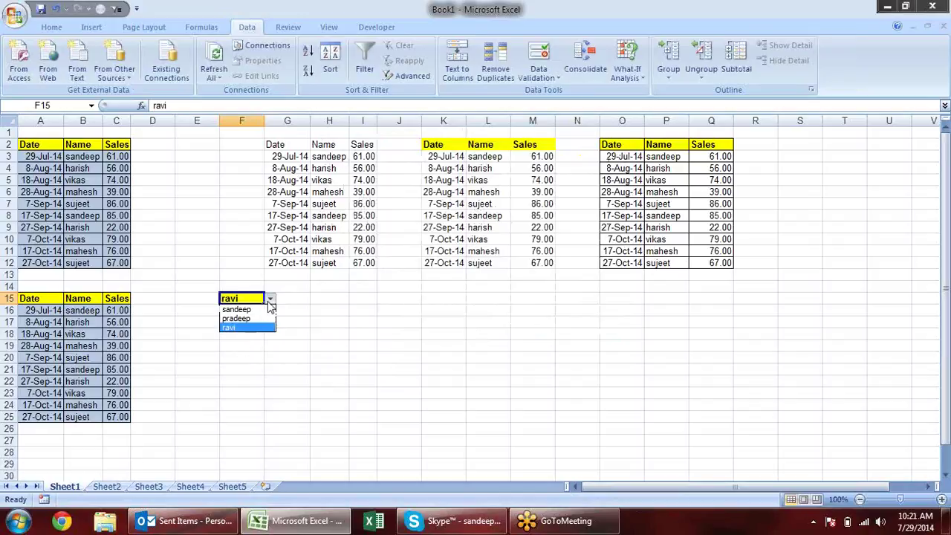
click(245, 309)
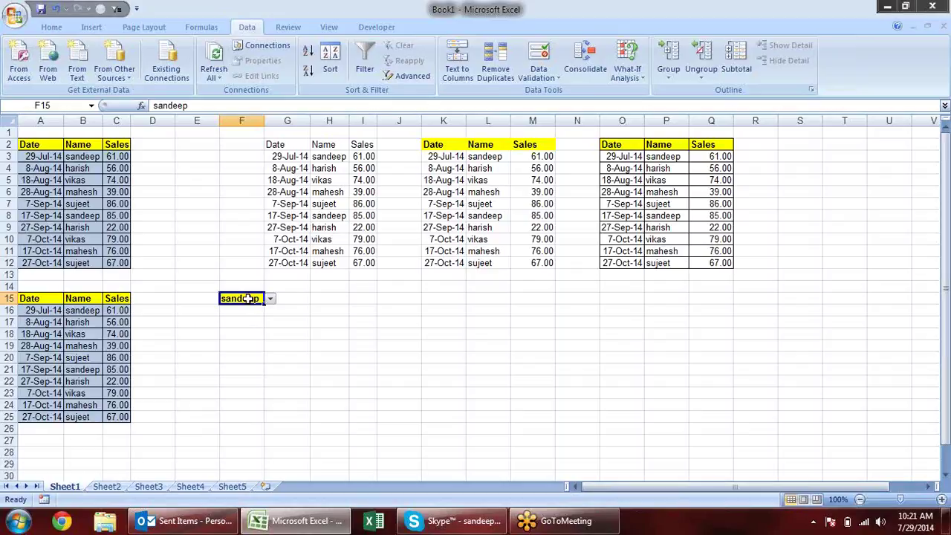
- Enter invalid text to confirm F15 rejects it, then copy F15
text(jaksfjdhodsf)
key(Return)
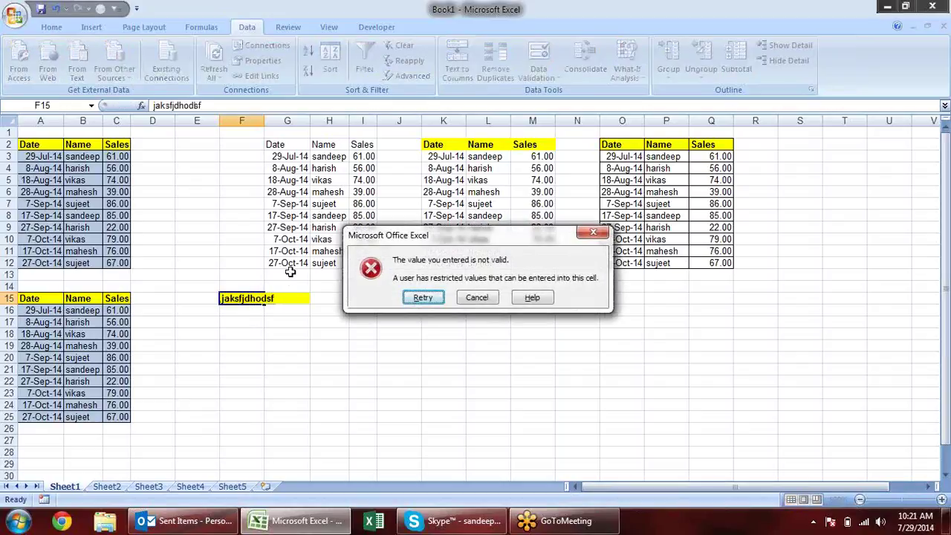
key(Escape)
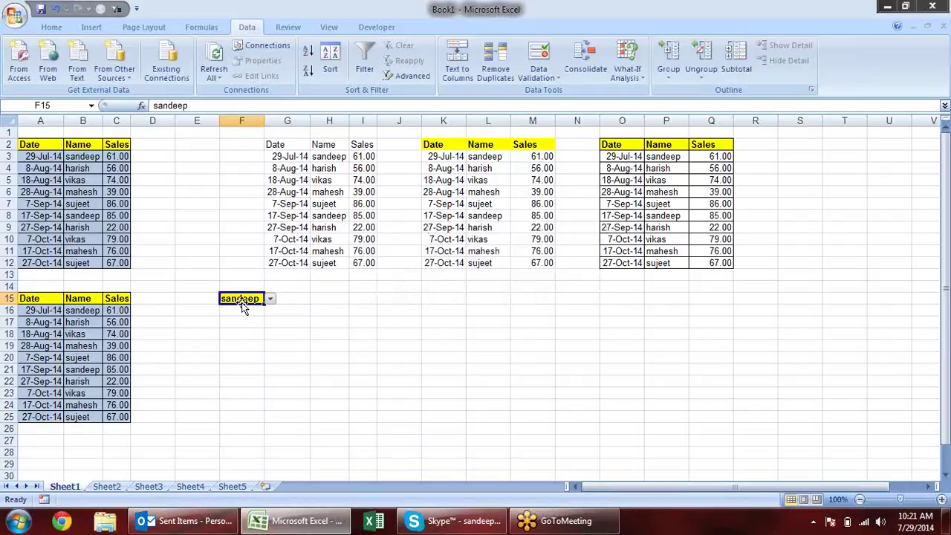
key(ctrl+c)
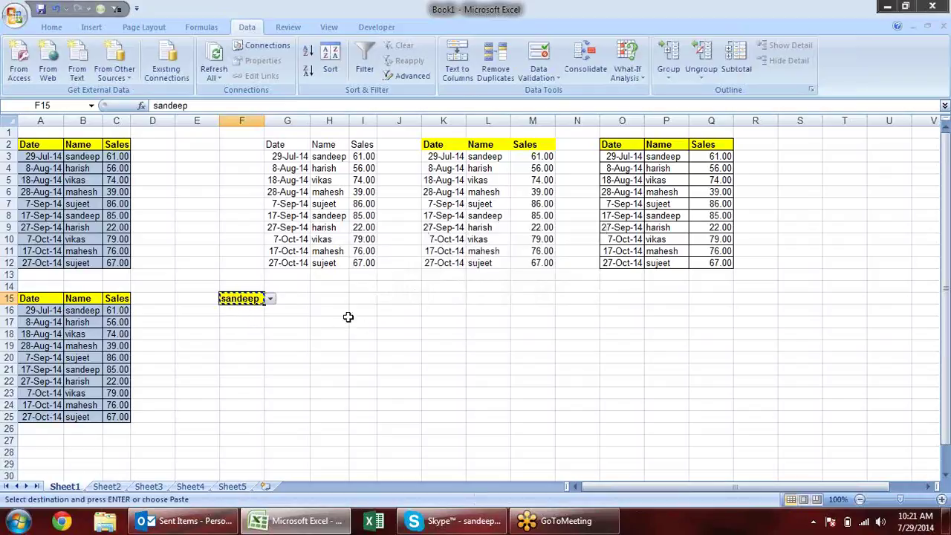
- Paste only F15's validation rule onto F18:F23 via Paste Special
drag(234, 331, 248, 391)
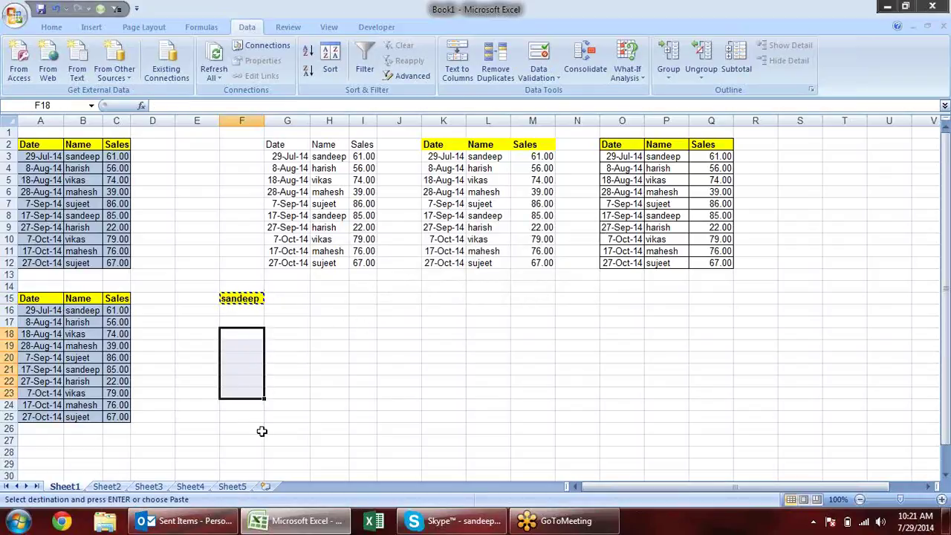
key(alt+e)
key(s)
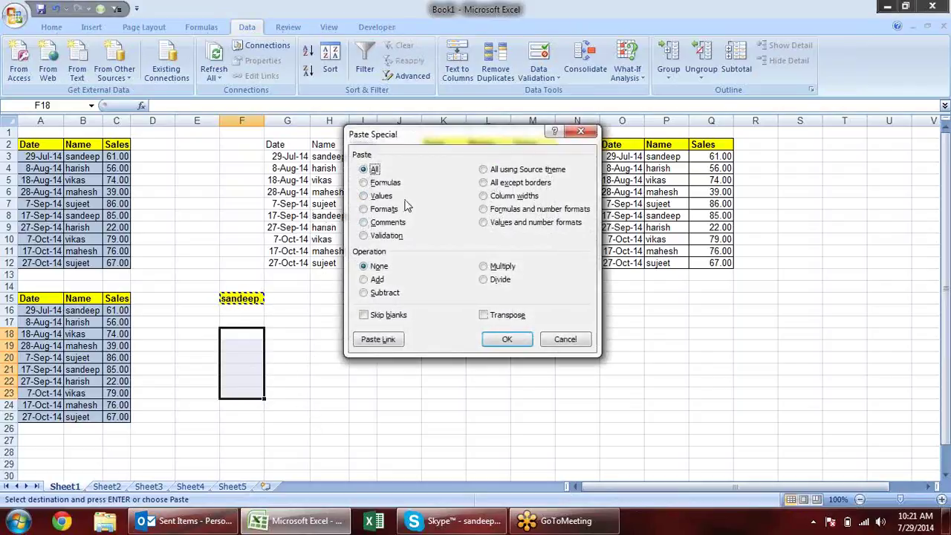
click(366, 236)
click(507, 339)
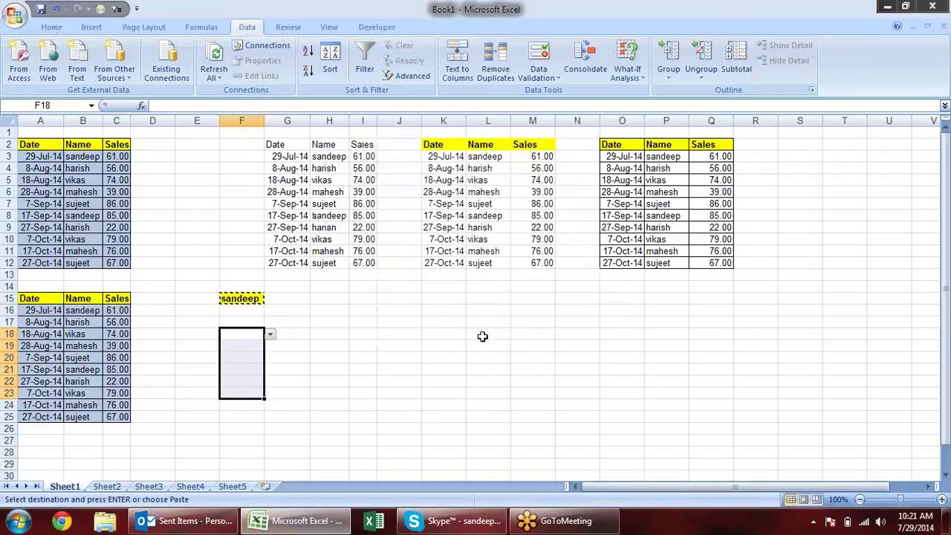
- Pick the same name in F18 and F19 and a different name in F21 from their dropdowns
click(270, 334)
click(253, 350)
click(287, 346)
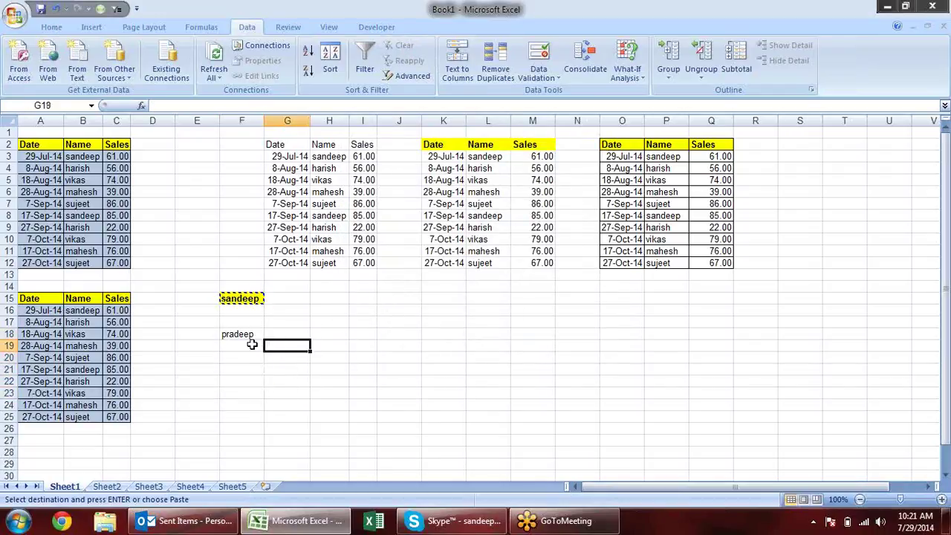
click(252, 345)
click(271, 346)
click(254, 363)
click(258, 369)
click(271, 372)
click(245, 380)
click(270, 332)
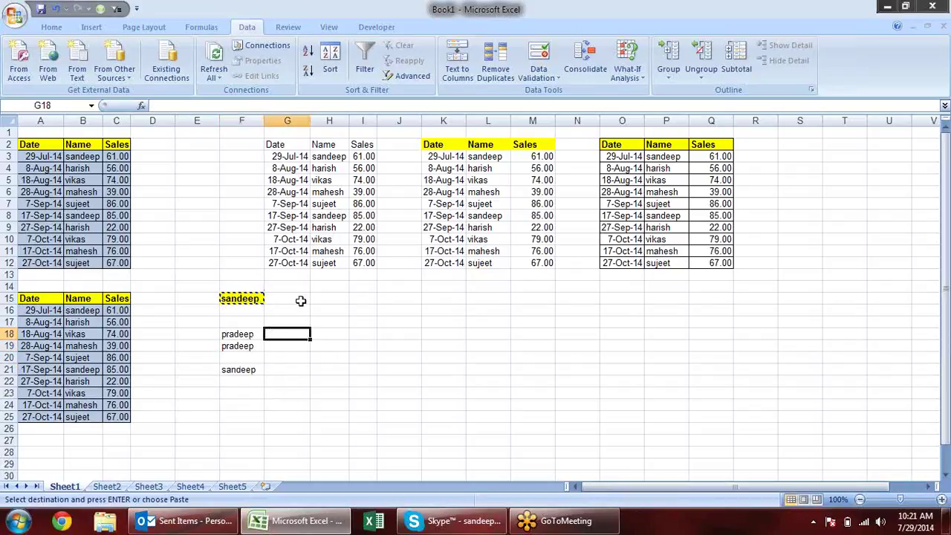
- Cancel the pending copy and select columns E through R to delete the extra tables
double_click(299, 298)
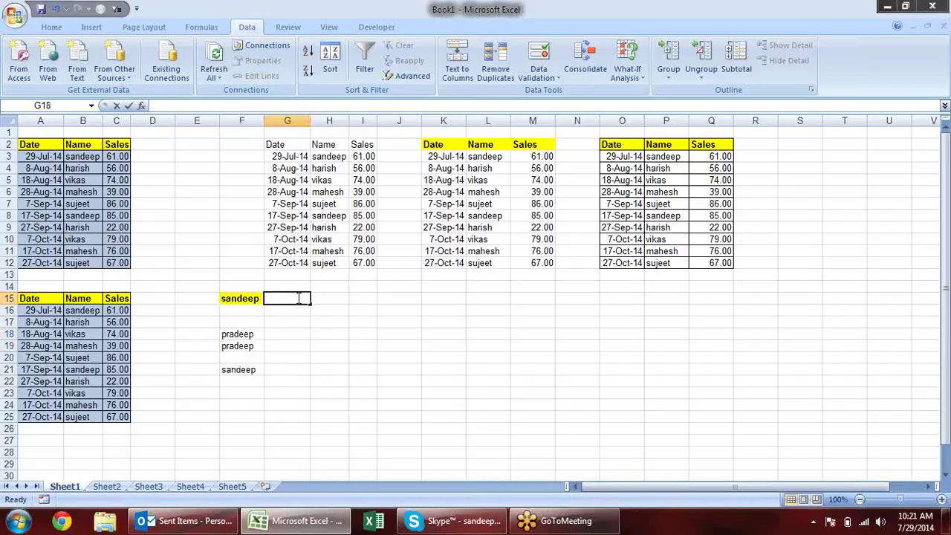
click(290, 348)
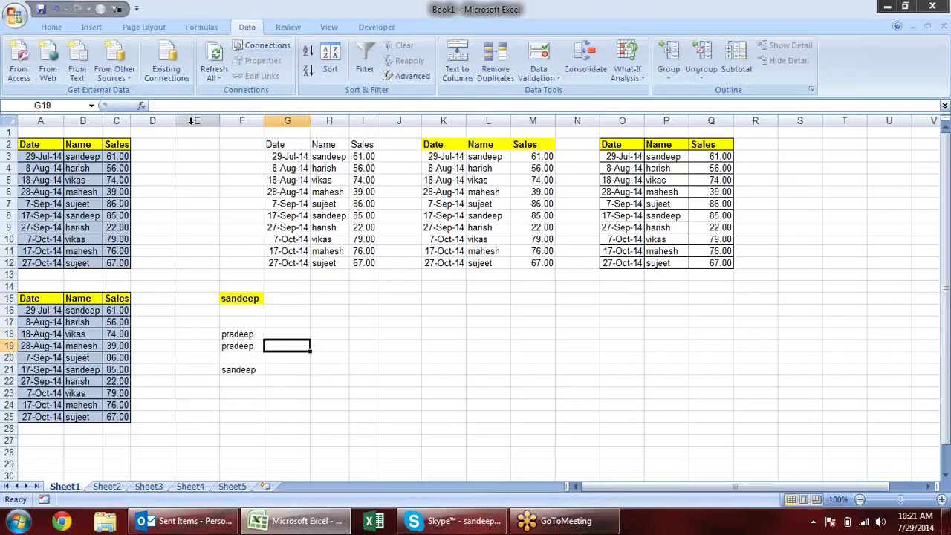
drag(192, 120, 755, 123)
key(alt+e)
- Delete columns E:R, then select the Sales values C3:C12
key(d)
click(375, 334)
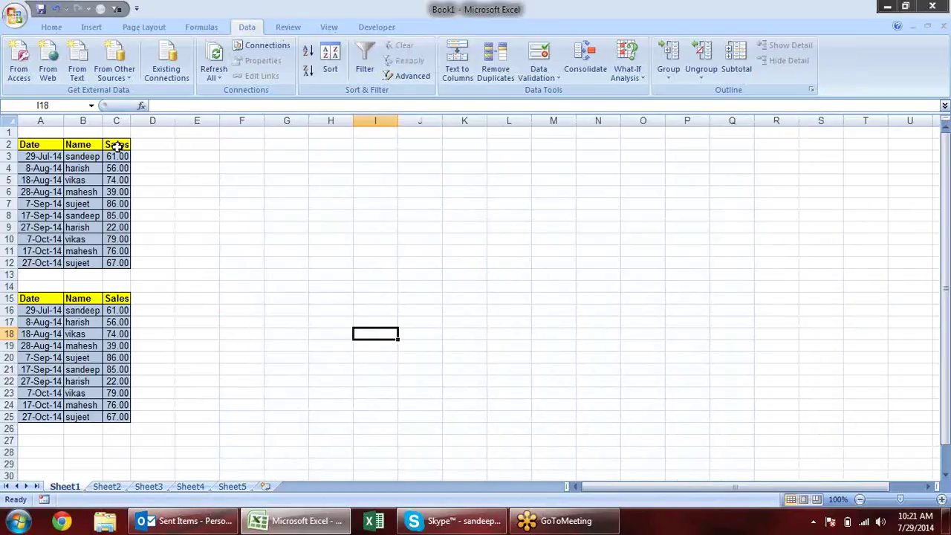
drag(117, 146, 119, 215)
click(157, 187)
click(123, 156)
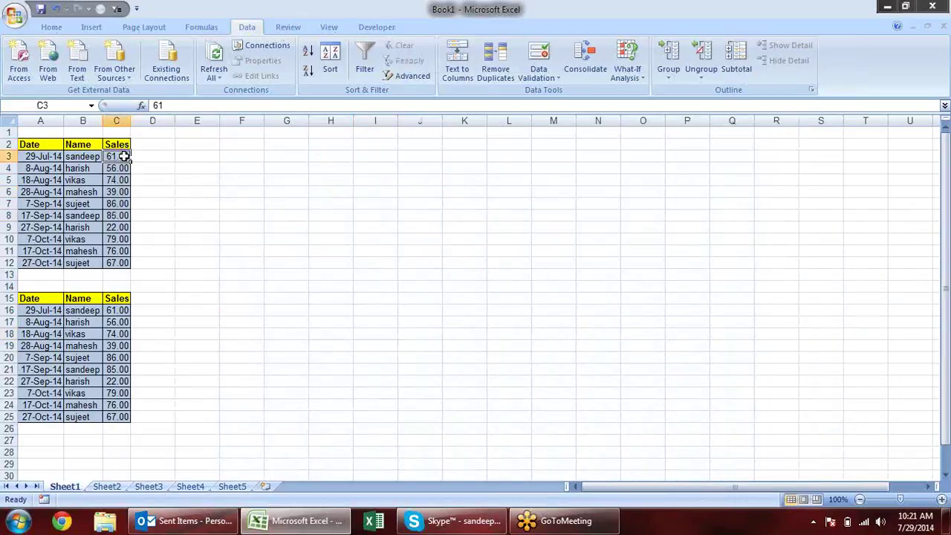
drag(123, 156, 123, 263)
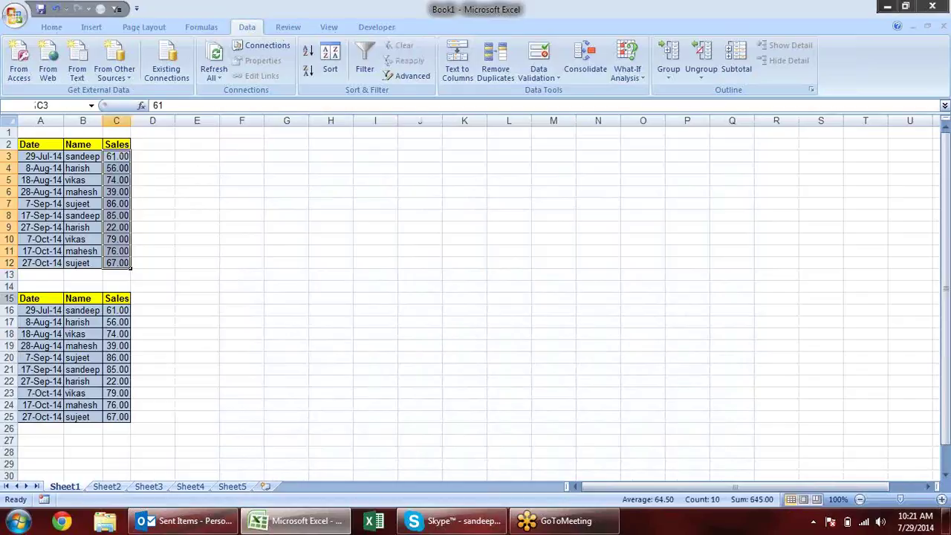
- Clear the second table from rows 15–27
drag(9, 298, 9, 441)
key(Delete)
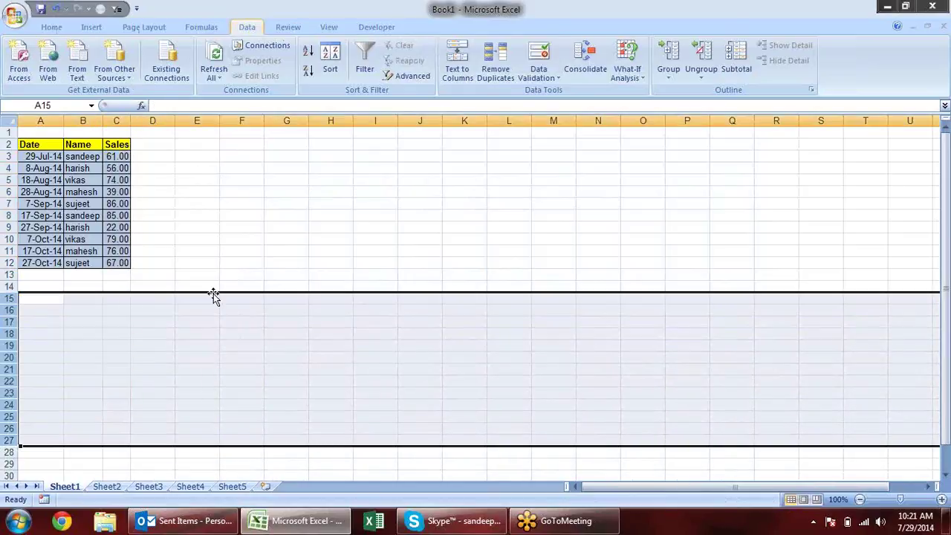
click(316, 227)
click(169, 141)
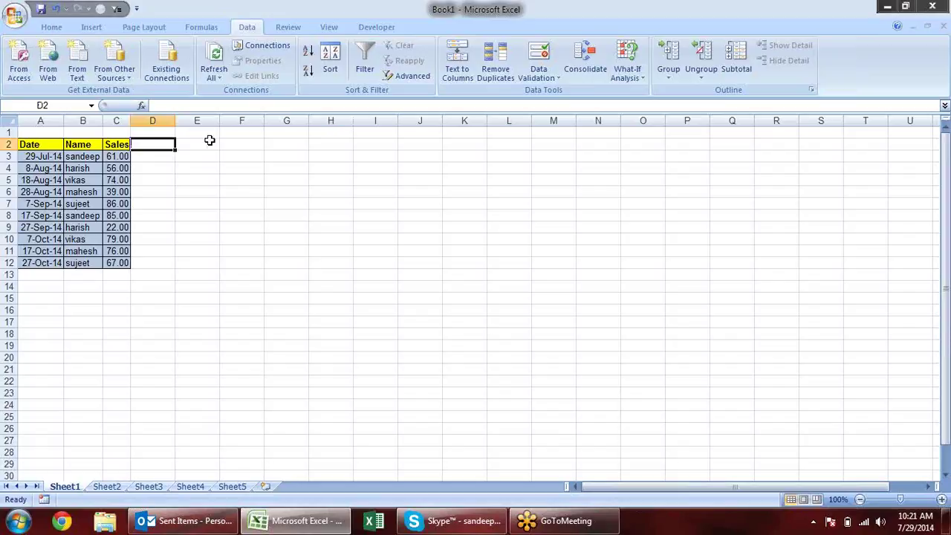
- Type a 'Target' header in D2, then clear it again
text(Target)
key(Return)
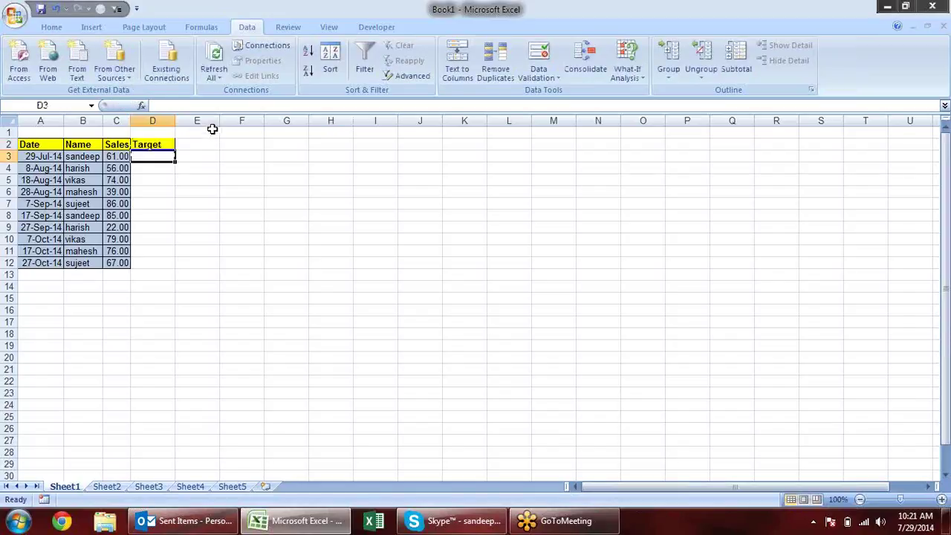
click(214, 130)
click(159, 144)
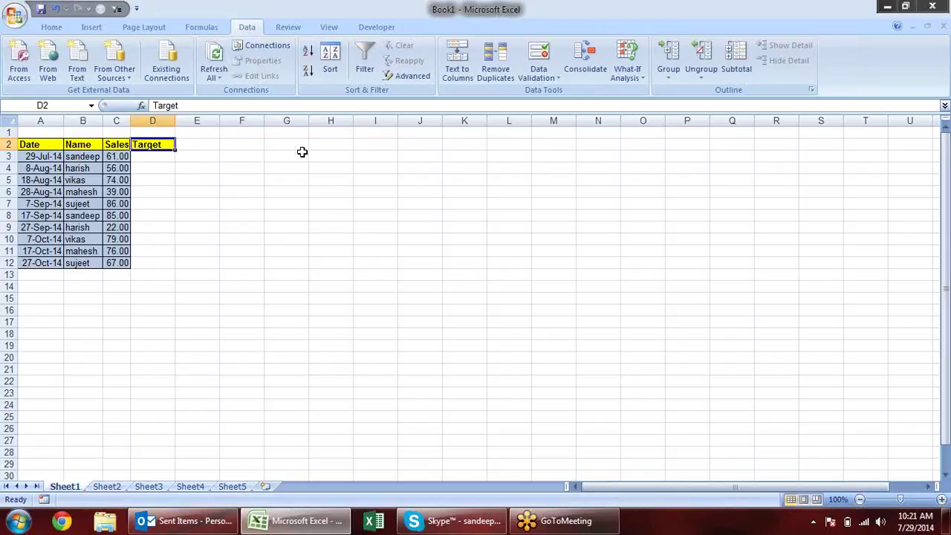
key(Delete)
key(Return)
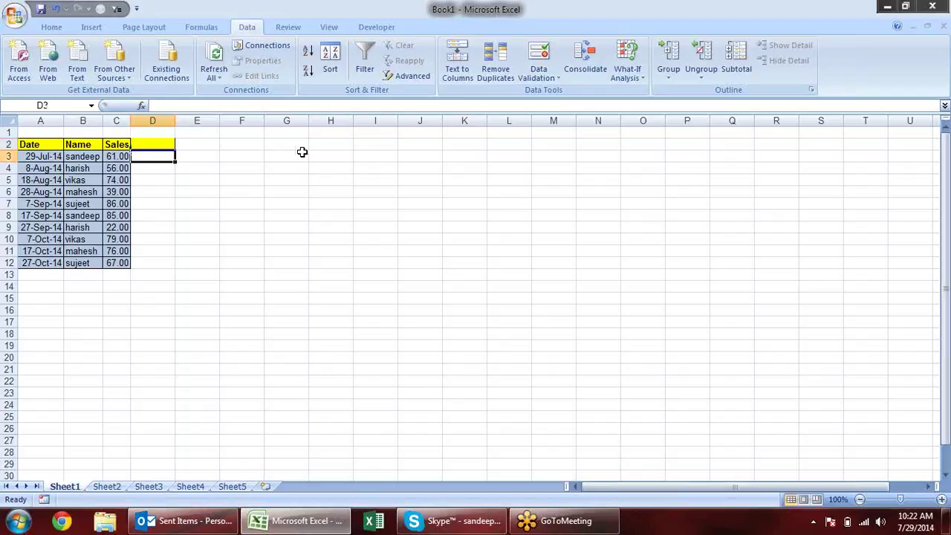
- Enter 25, 50, 31 and -15 in D3, D6, D9 and D11
text(25)
key(Return)
key(Return)
key(Return)
text(5)
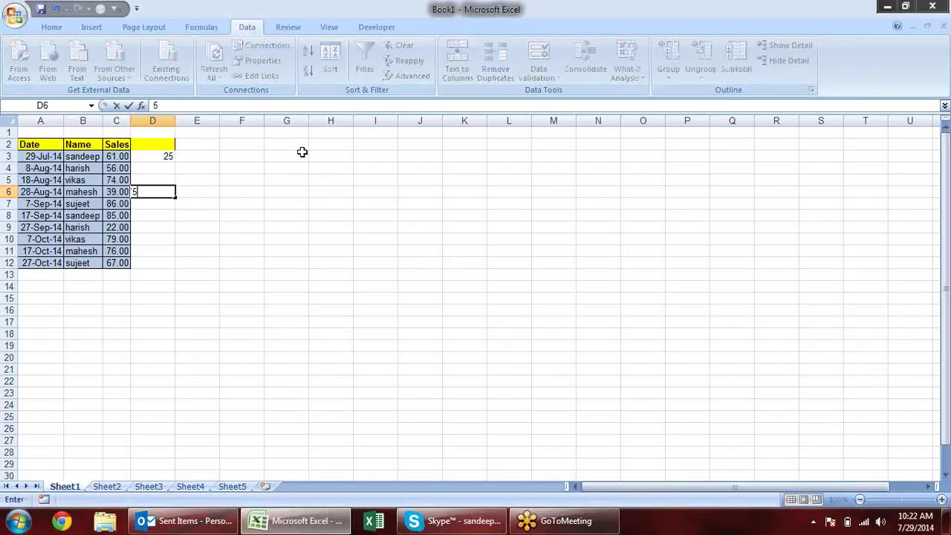
key(Return)
key(Return)
key(Return)
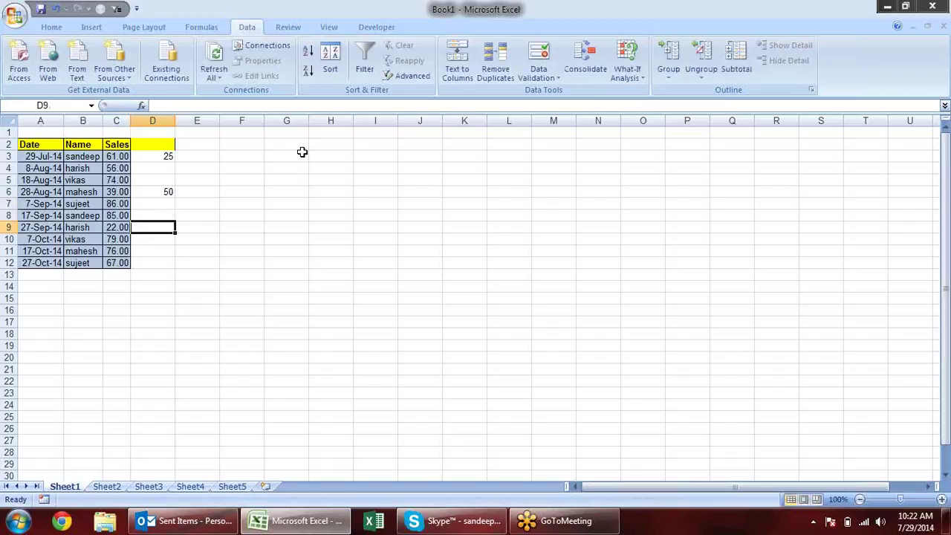
text(3)
key(Return)
key(Return)
text(-15)
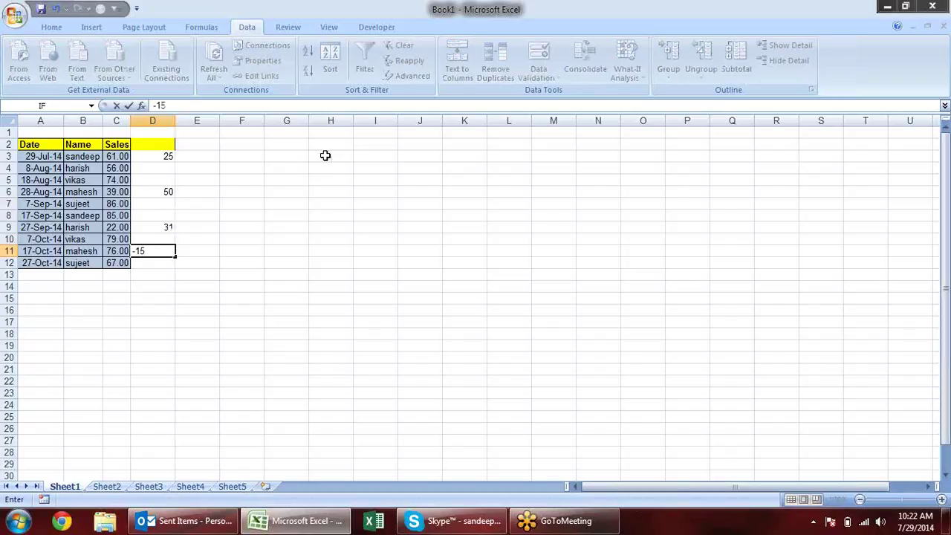
key(Return)
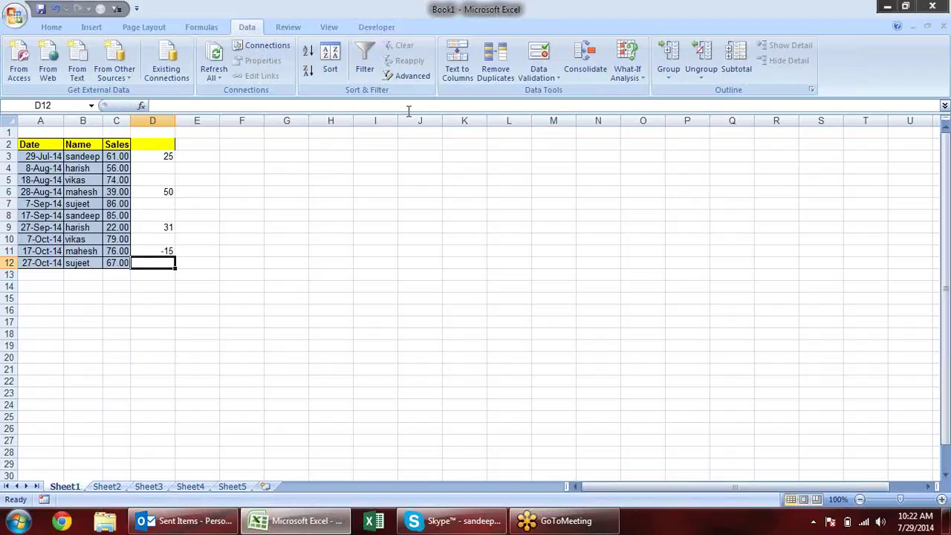
- Add the formula =C3+D3 in E3 and fill it down to E12
click(158, 157)
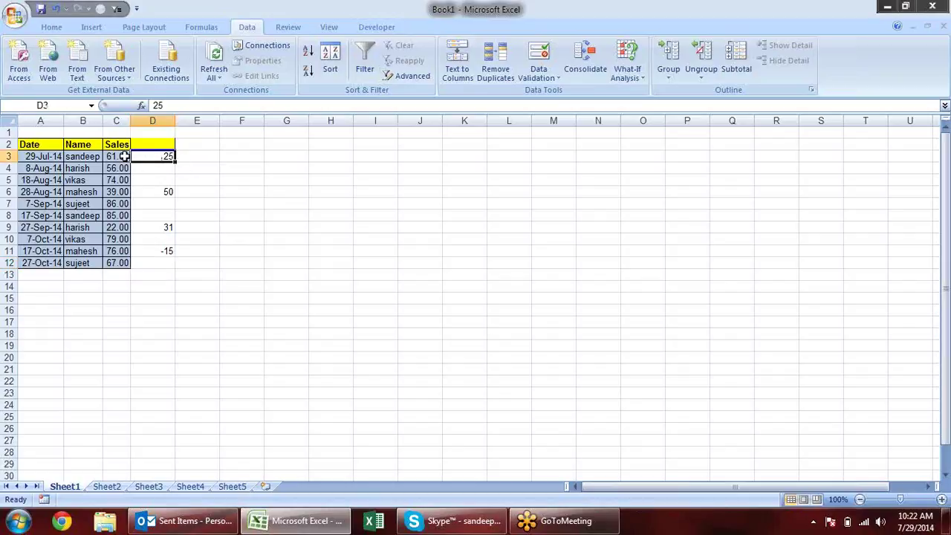
click(120, 156)
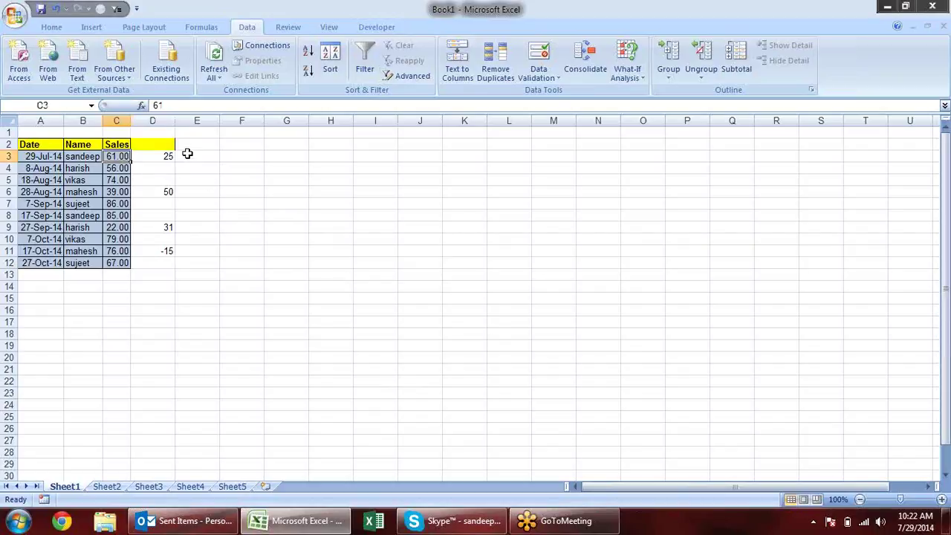
click(186, 154)
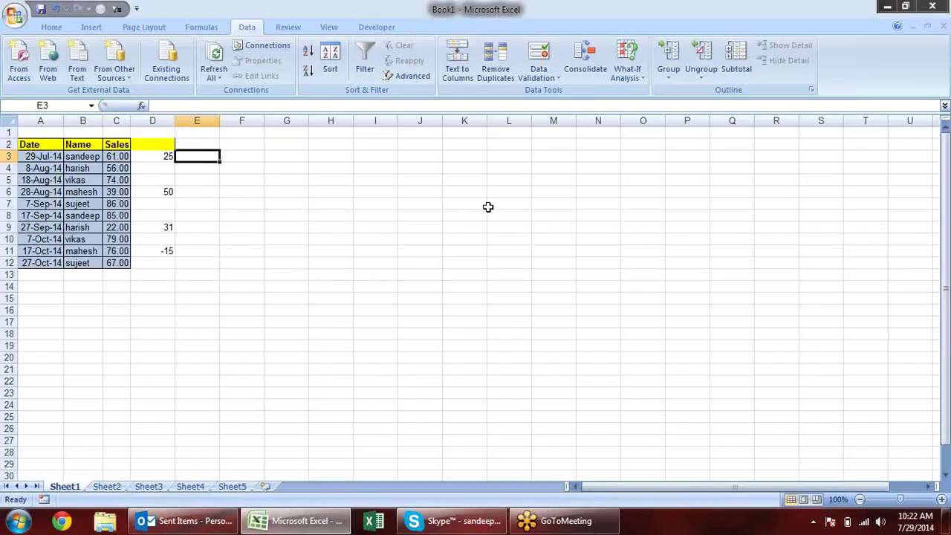
text(=)
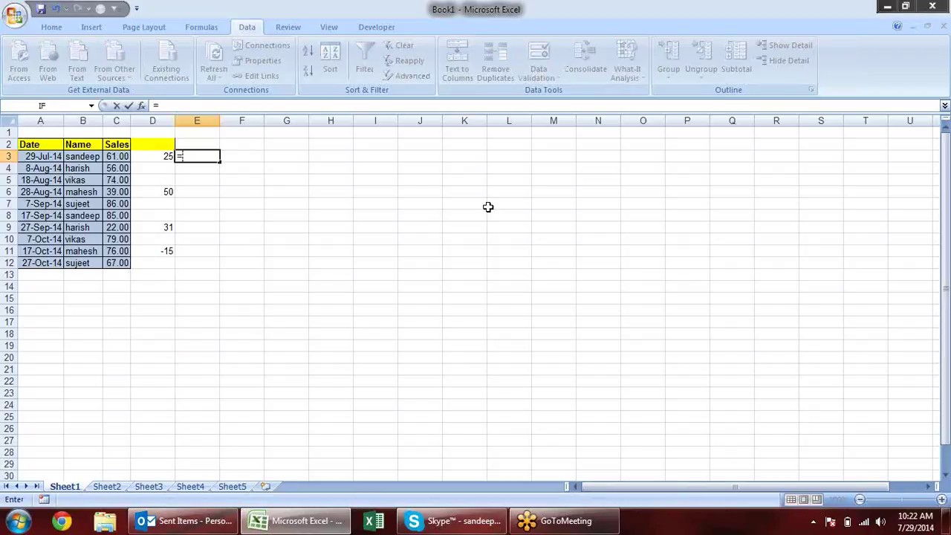
key(Left)
key(Left)
key(Left)
key(Right)
text(+)
key(Left)
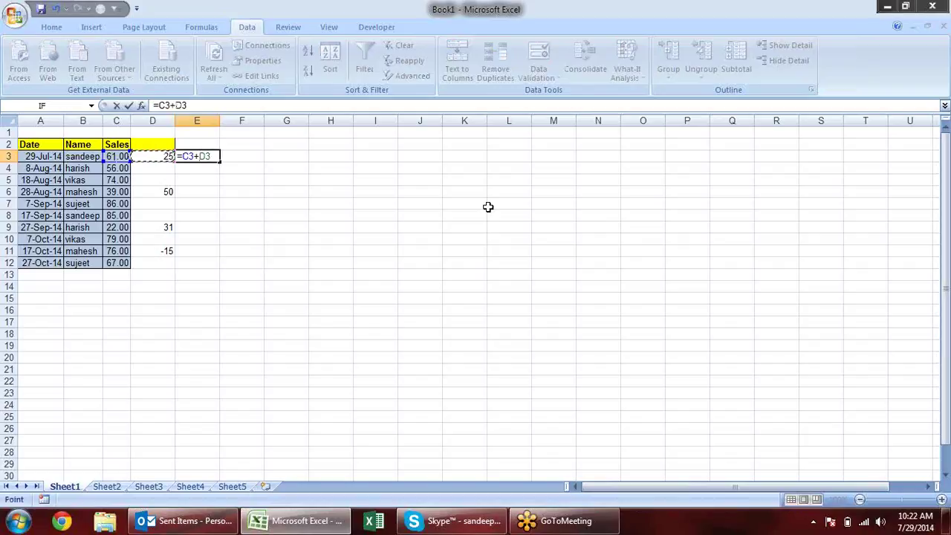
key(Return)
click(223, 155)
click(206, 154)
drag(221, 159, 221, 269)
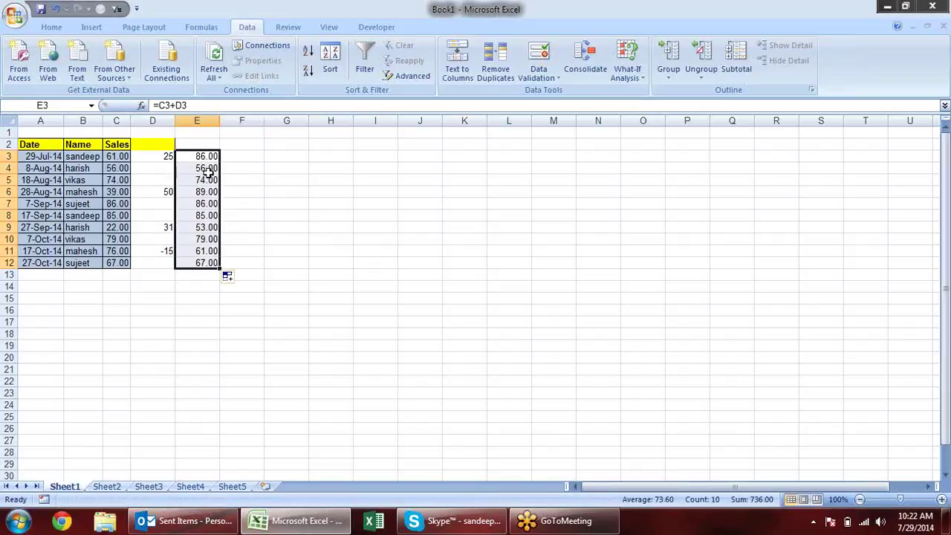
- Paste the E3:E12 sums as values over the Sales cells C3:C12
click(182, 156)
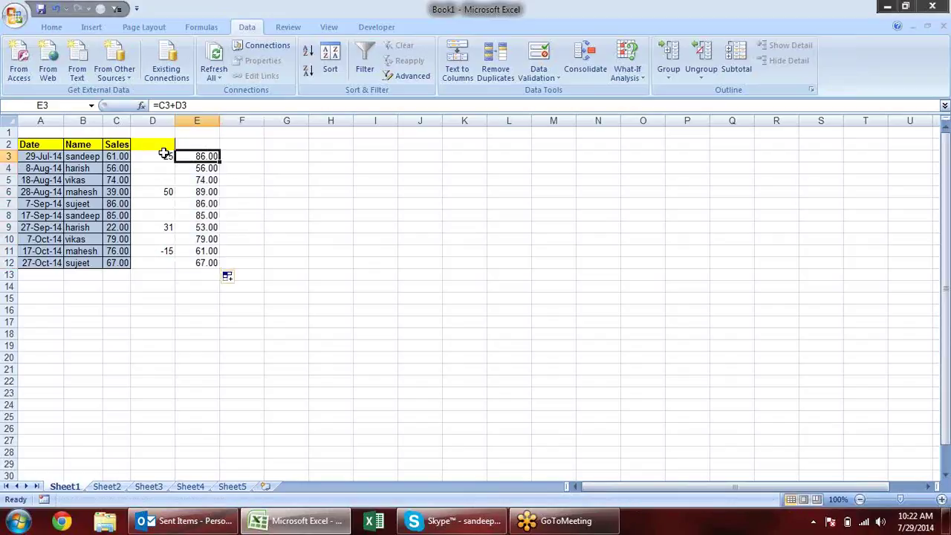
click(163, 168)
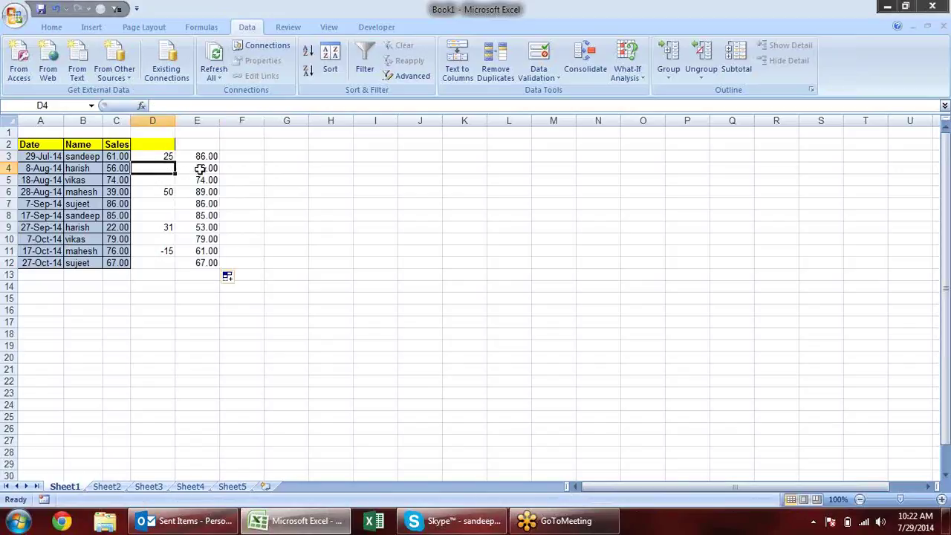
click(200, 169)
drag(204, 157, 216, 264)
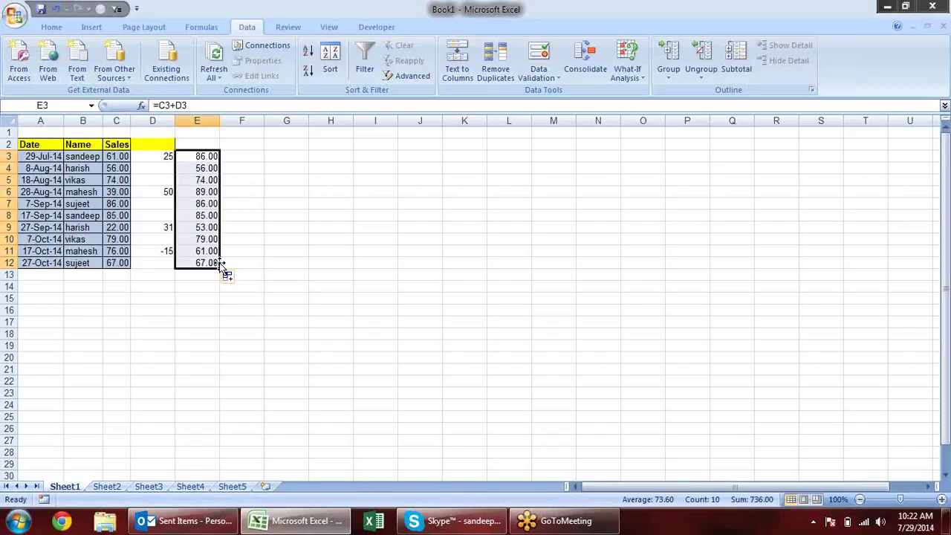
key(ctrl+c)
key(Left)
key(Left)
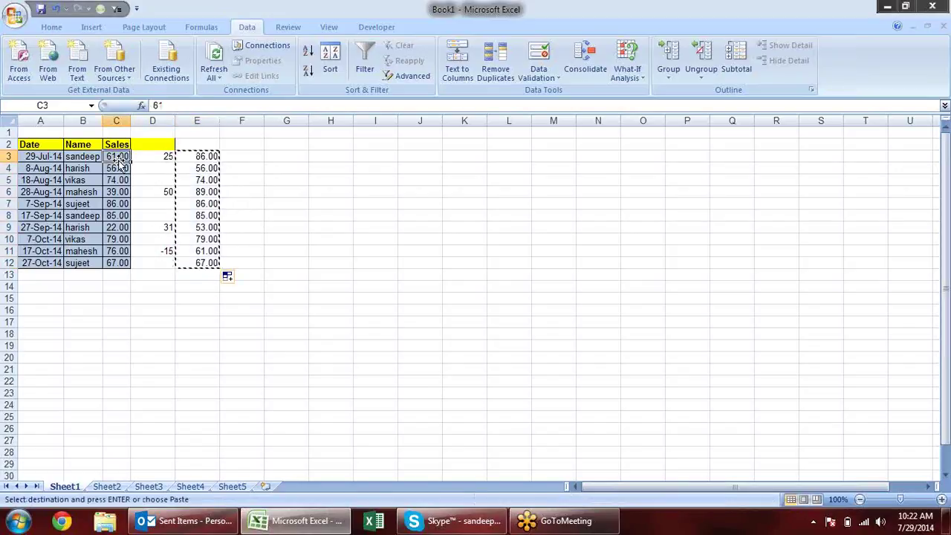
key(ctrl+alt+v)
key(v)
key(Return)
key(Escape)
- Clear helper column E, briefly change D11, and undo it back to -15
drag(206, 156, 207, 265)
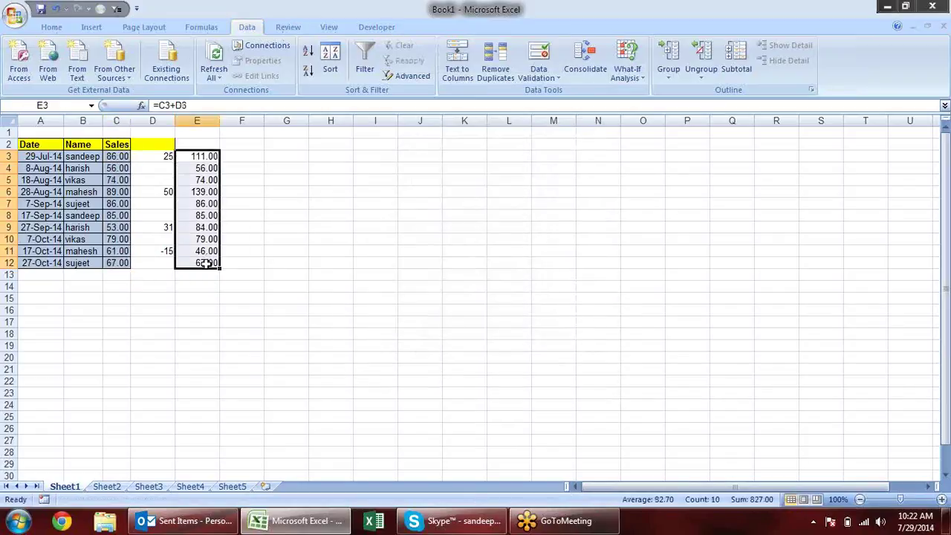
key(Delete)
click(270, 255)
click(161, 253)
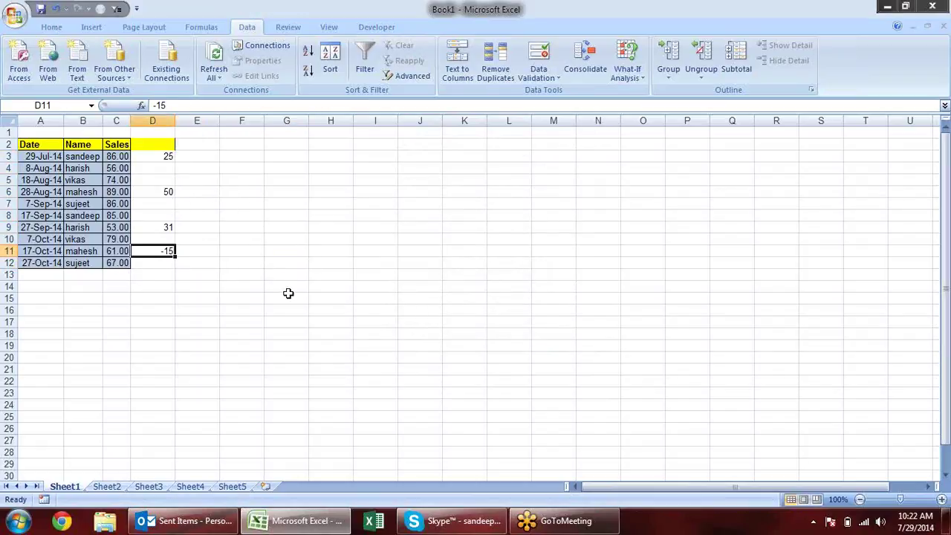
text(35)
key(Return)
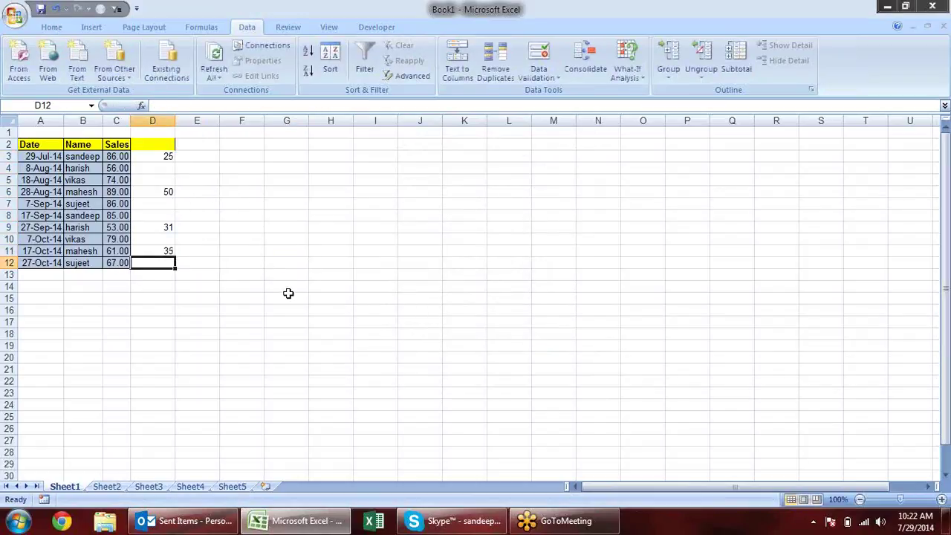
key(ctrl+z)
key(ctrl+z)
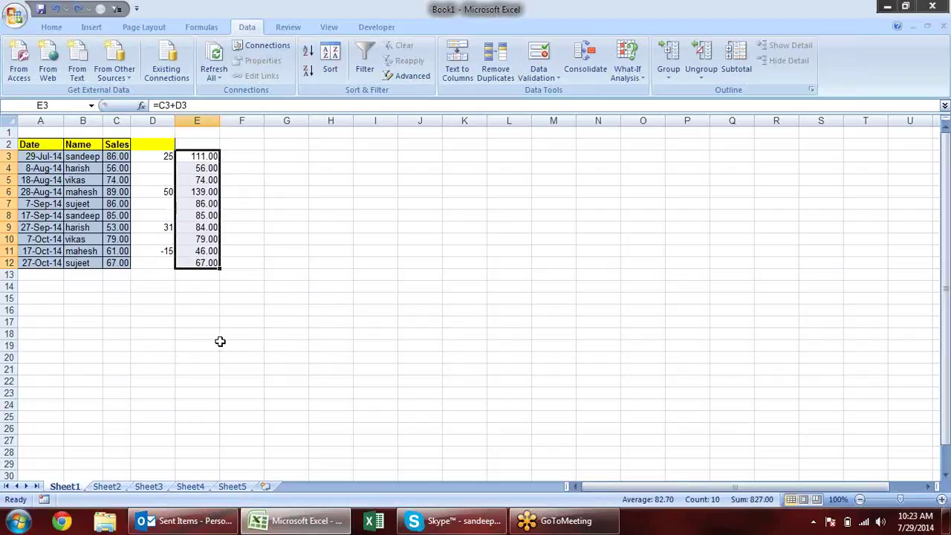
key(Delete)
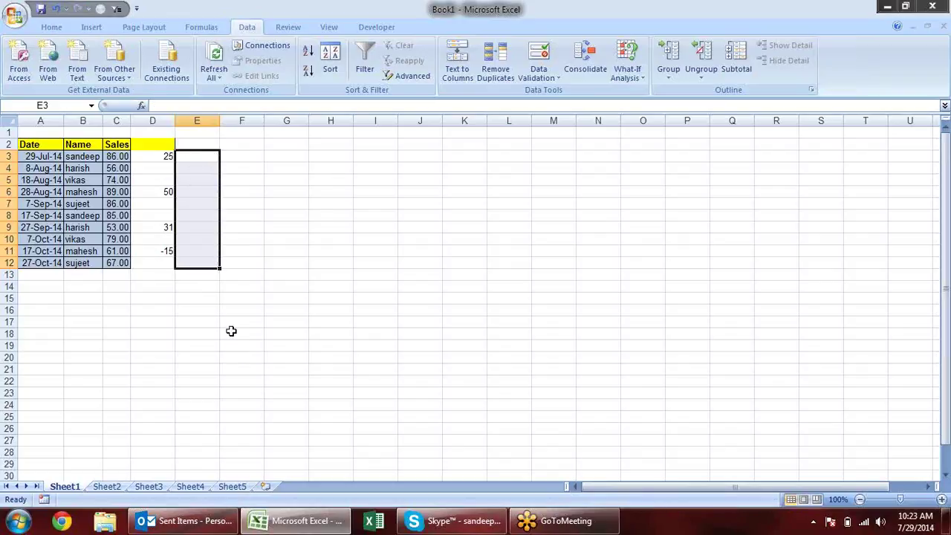
- Copy D3:D12 and Paste Special with the Add operation onto C3:C12, making C3 111
click(327, 179)
mouse_move(157, 152)
mouse_down()
mouse_move(159, 262)
mouse_move(163, 157)
mouse_up()
click(162, 263)
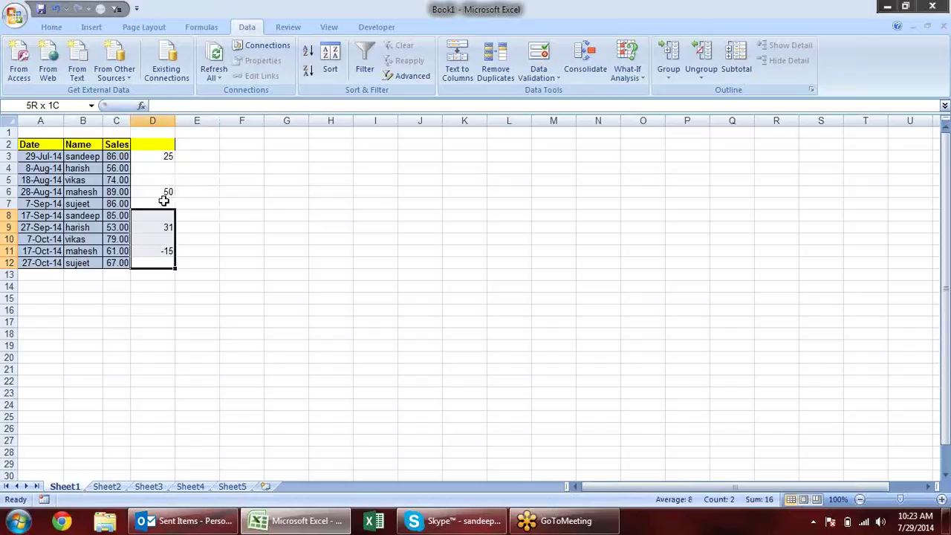
key(ctrl+c)
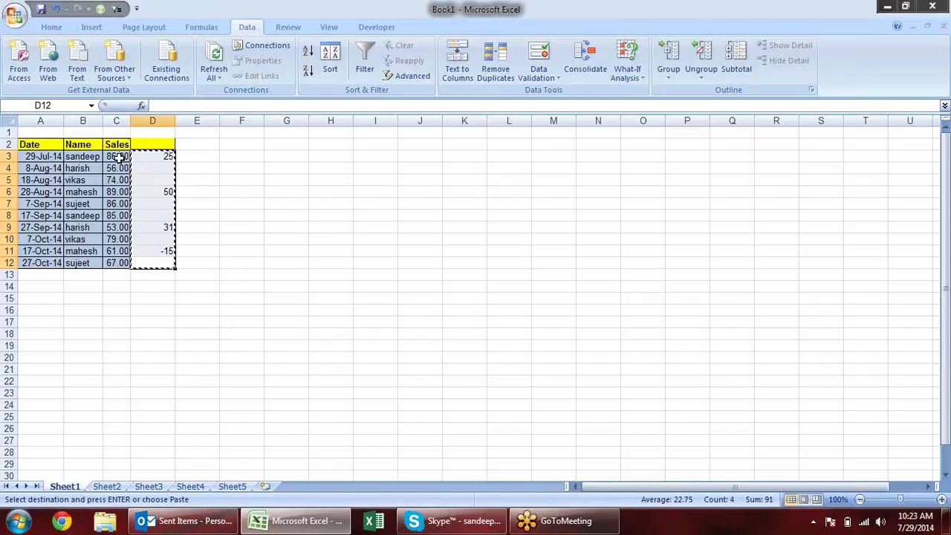
click(117, 158)
drag(117, 160, 117, 263)
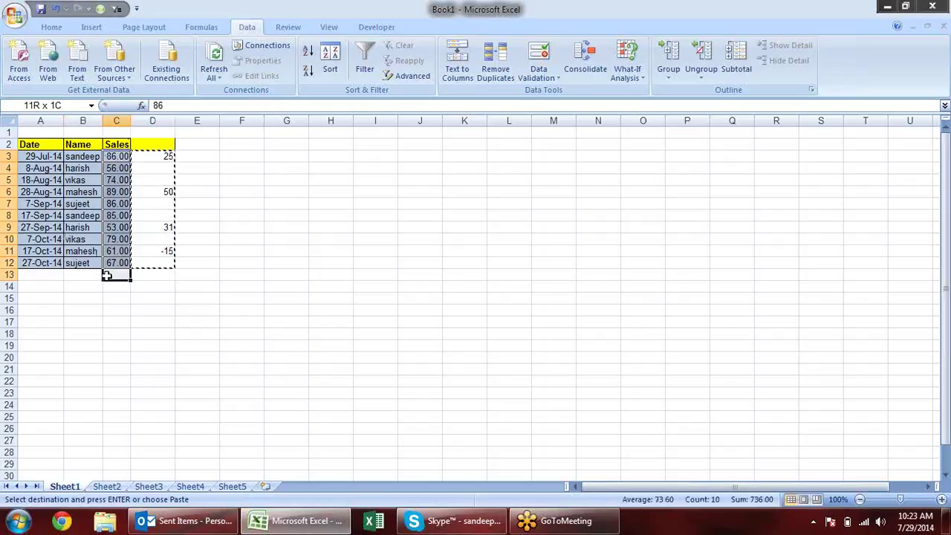
right_click(126, 158)
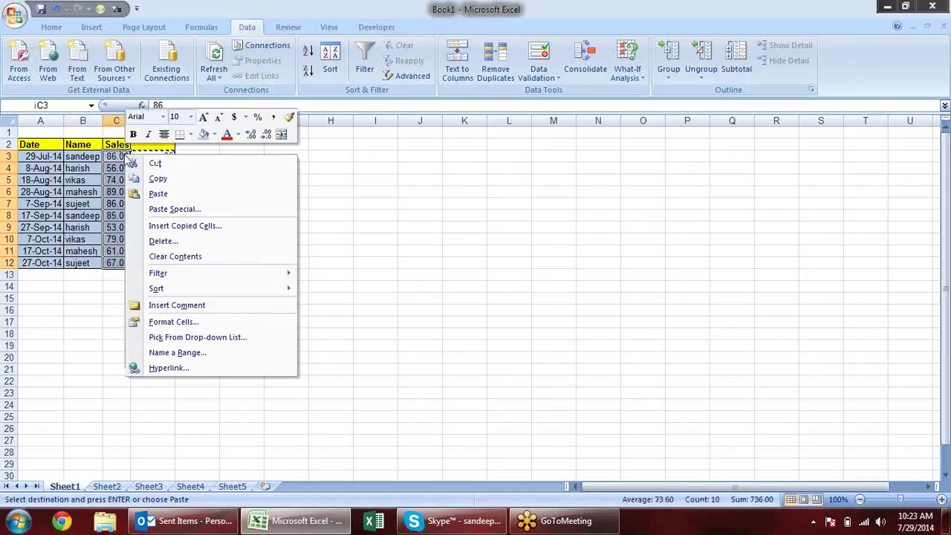
click(171, 209)
drag(177, 104, 426, 113)
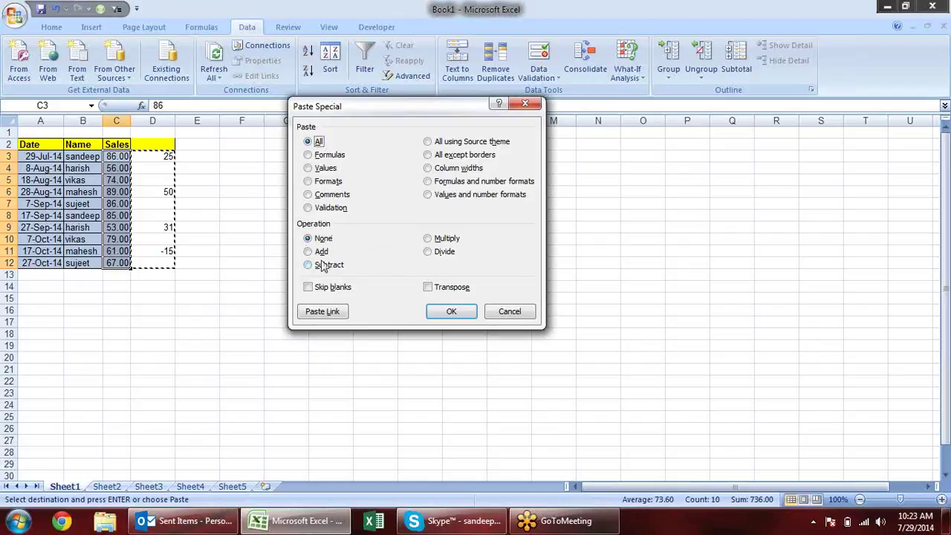
click(308, 252)
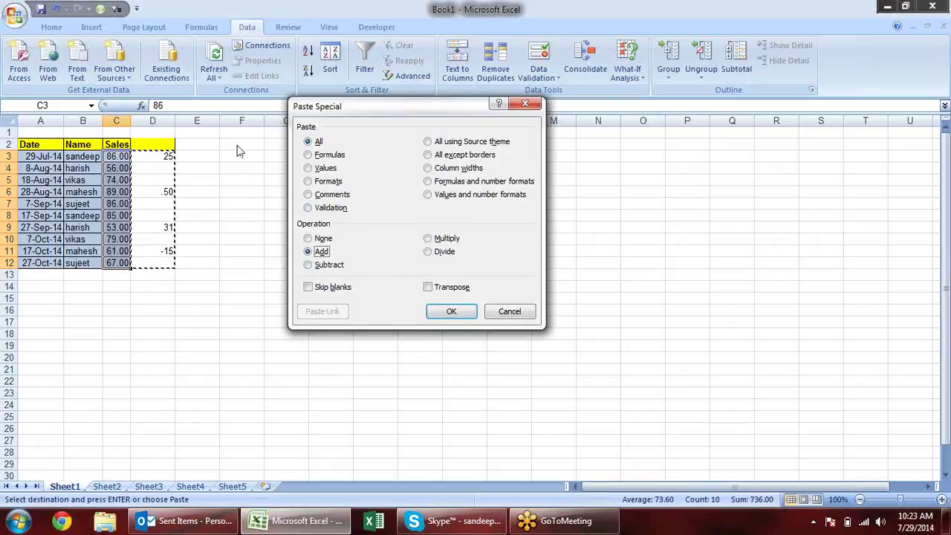
click(452, 311)
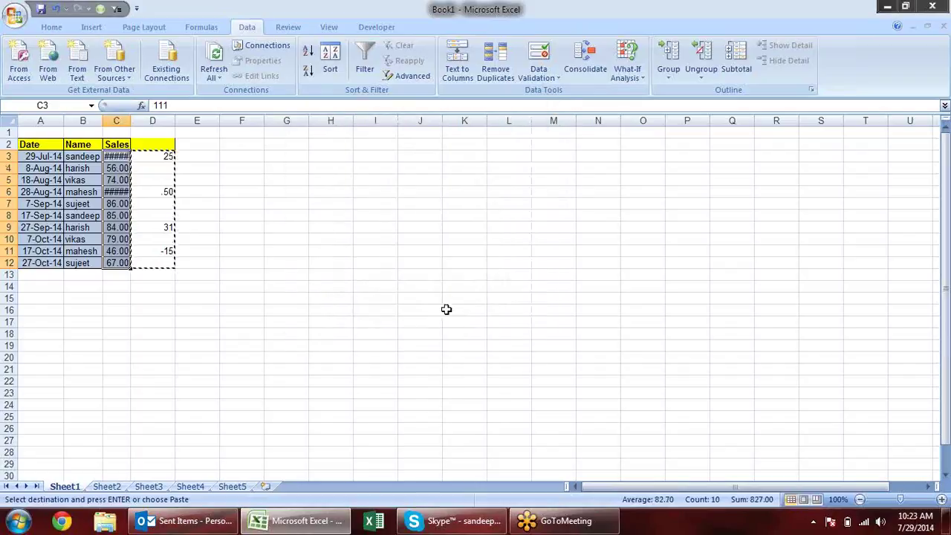
- Autofit column C to show 111.00, and change D11 from -15 to 50
double_click(127, 120)
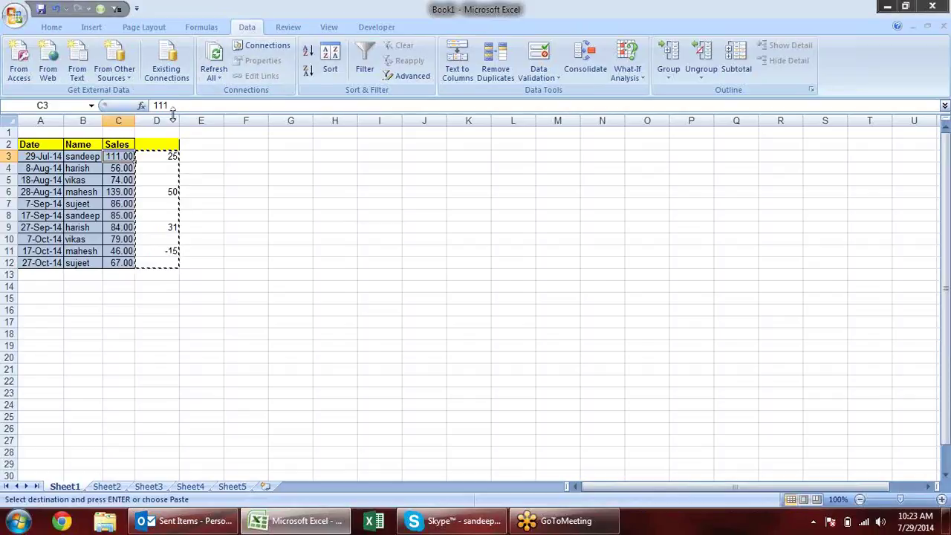
key(Escape)
click(167, 250)
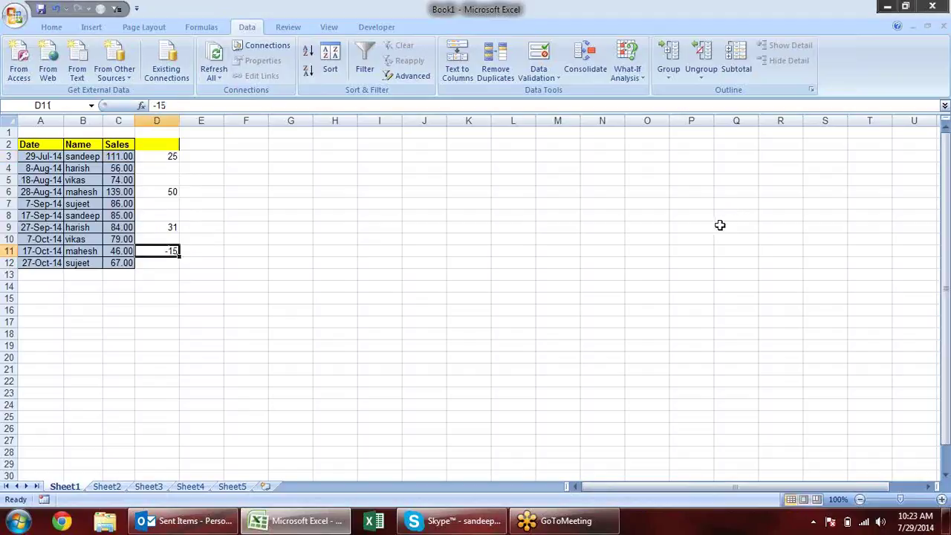
text(50)
key(Return)
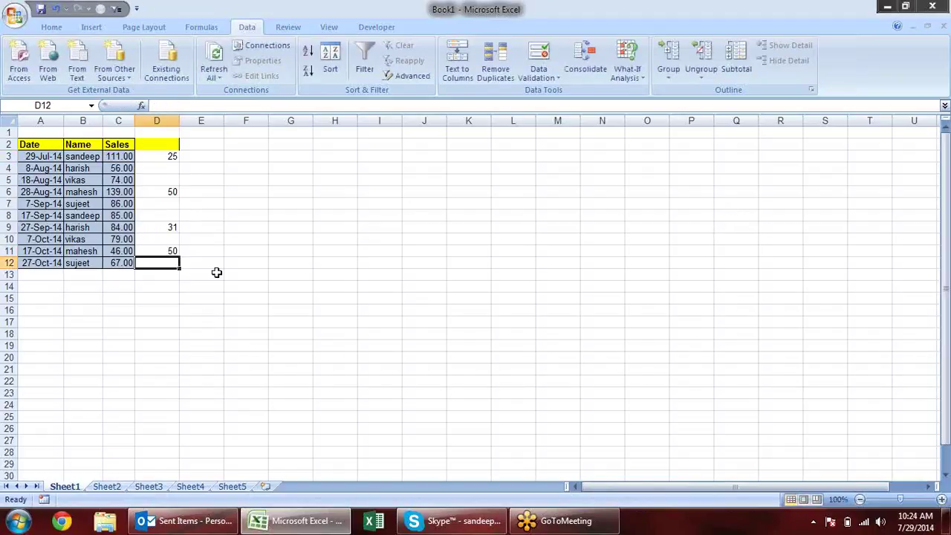
drag(167, 156, 168, 265)
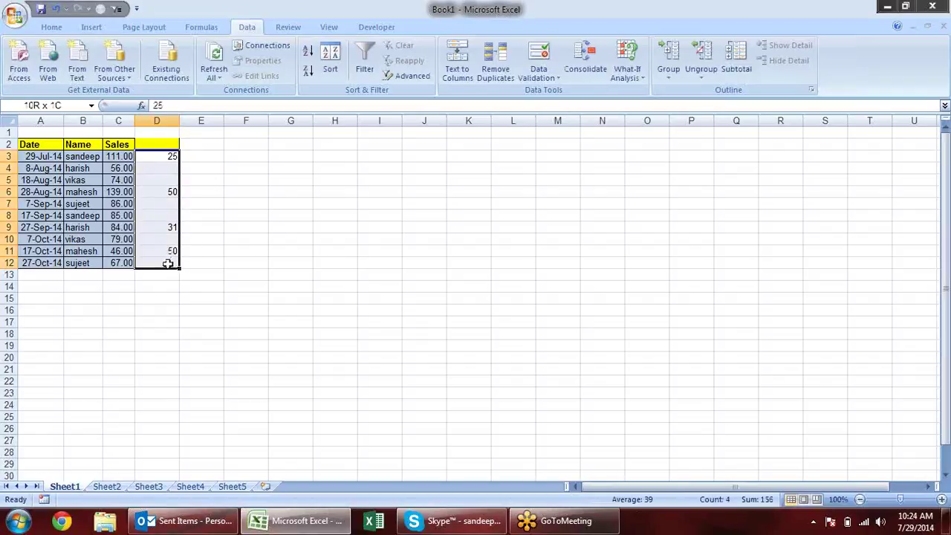
- Enter =IF(D3="",C3,D3) in E3 and fill it down to E12
click(208, 156)
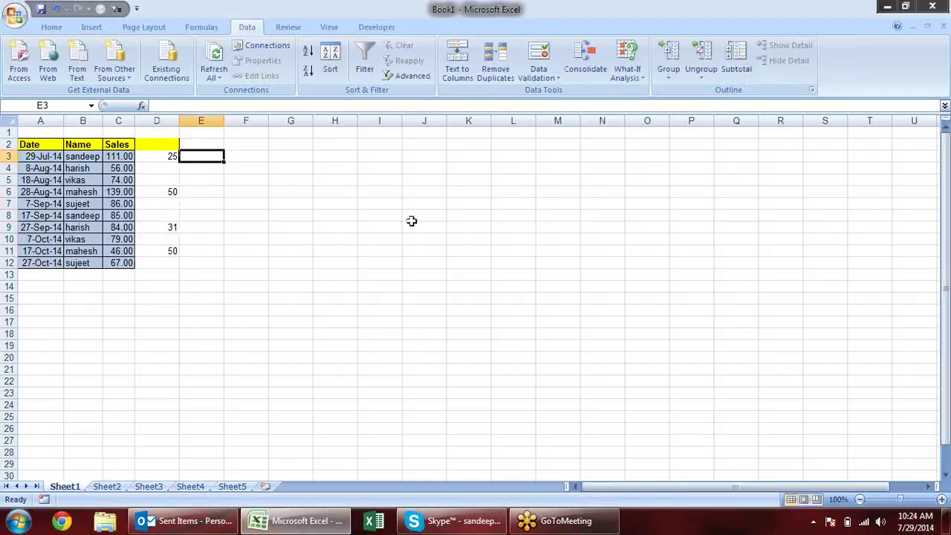
text(=)
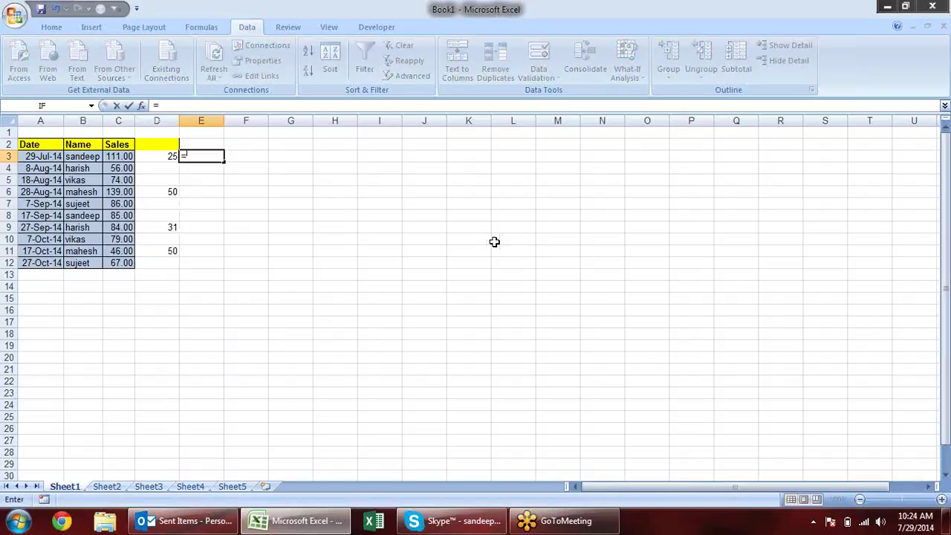
text(if)
key(Tab)
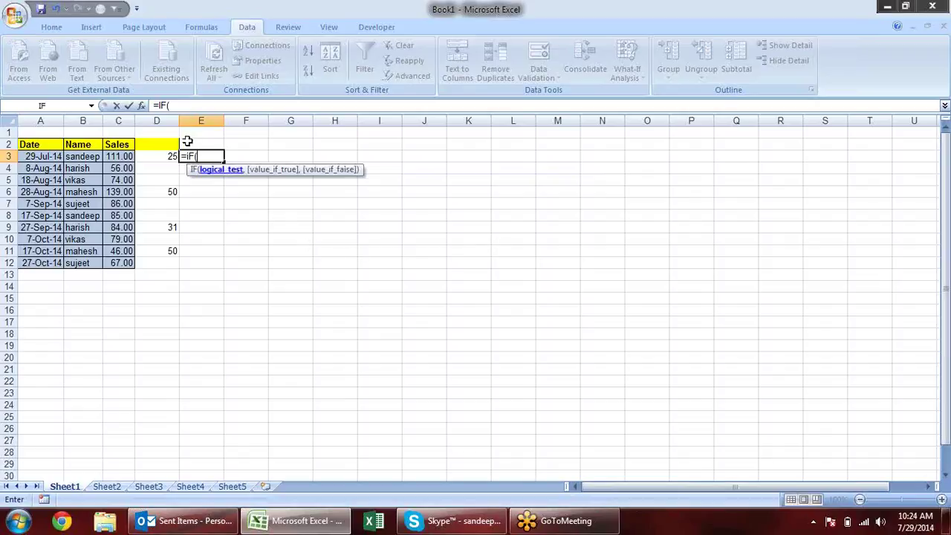
click(170, 156)
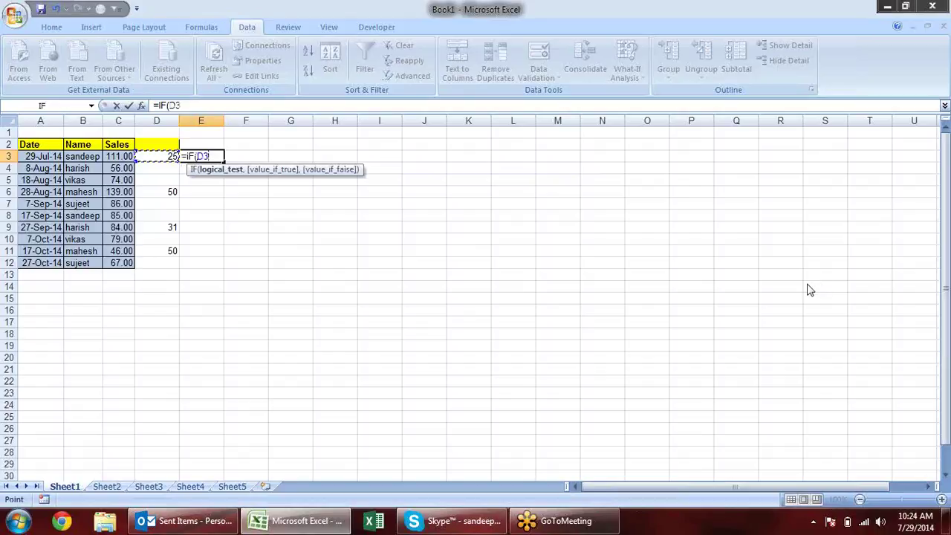
text(=)
text(,)
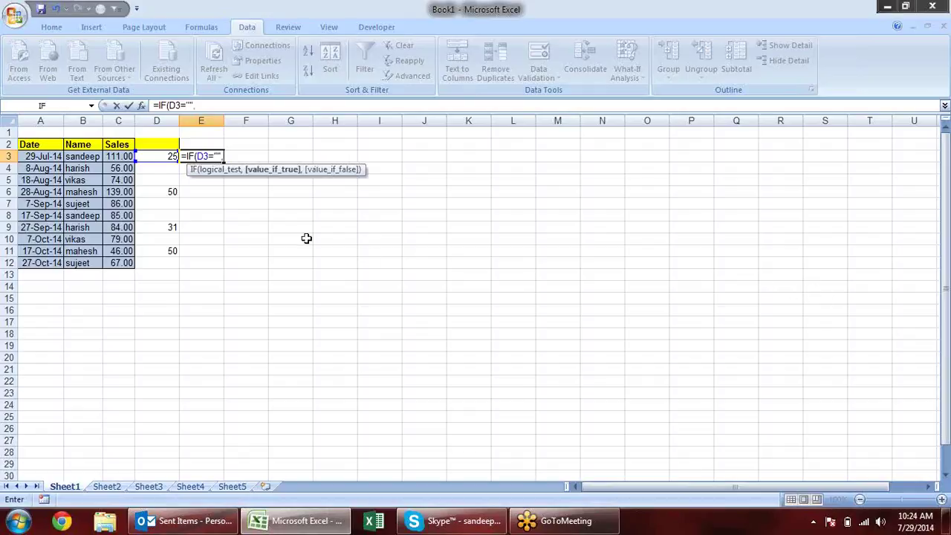
click(117, 156)
text(,)
click(147, 157)
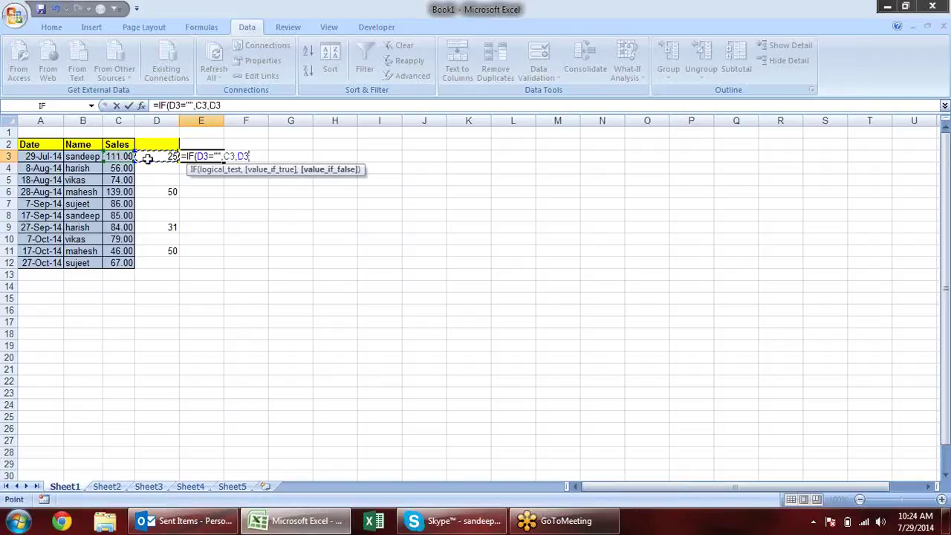
text())
key(Return)
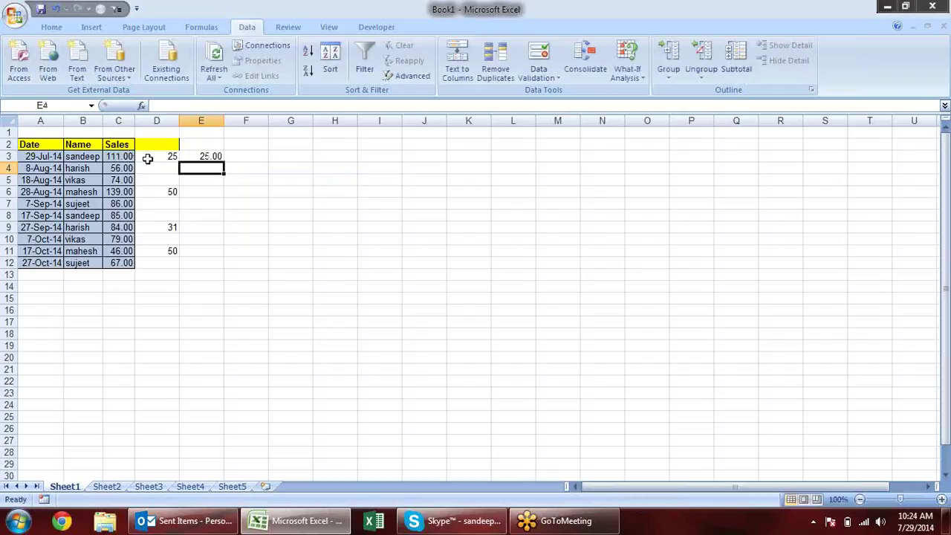
click(216, 156)
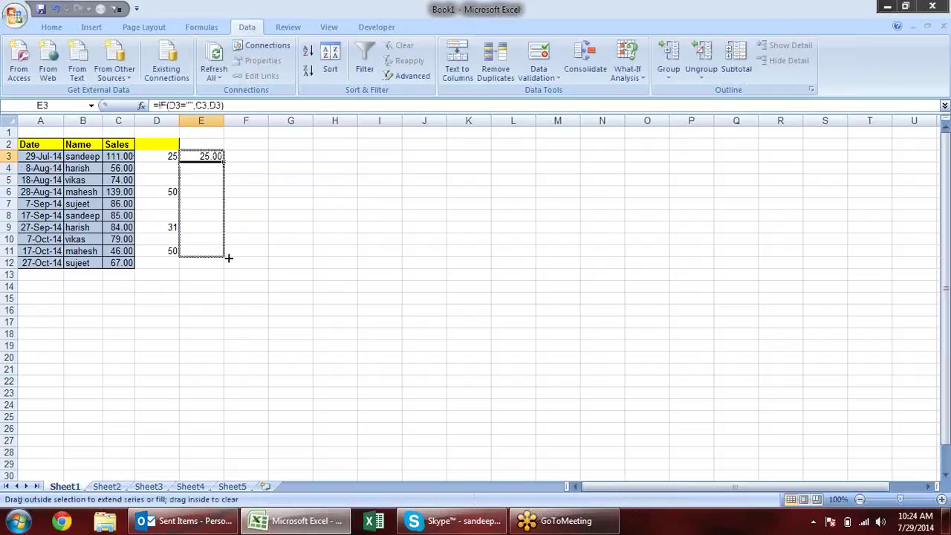
drag(225, 163, 226, 267)
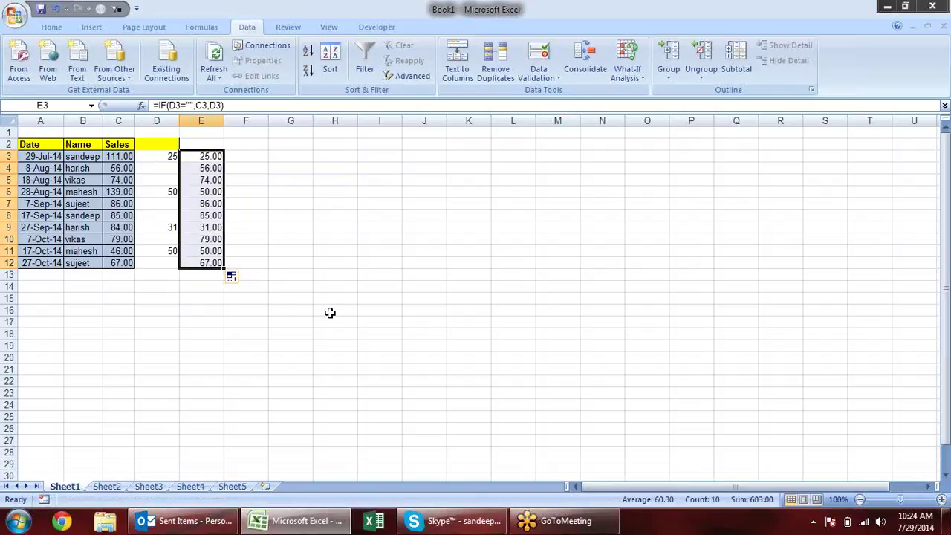
- Paste the E3:E12 results as values over C3:C12, then select column E for clearing
key(ctrl+c)
key(Left)
key(Left)
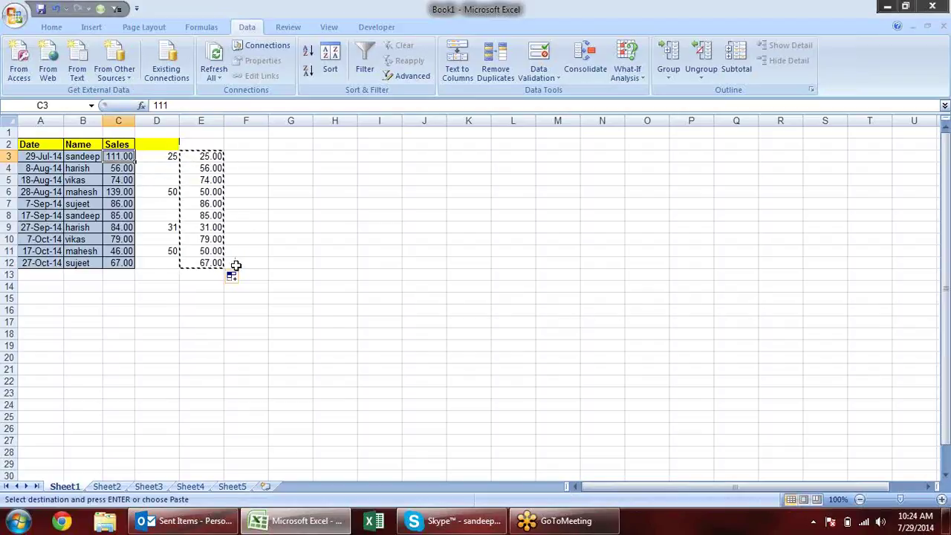
key(ctrl+alt+v)
key(v)
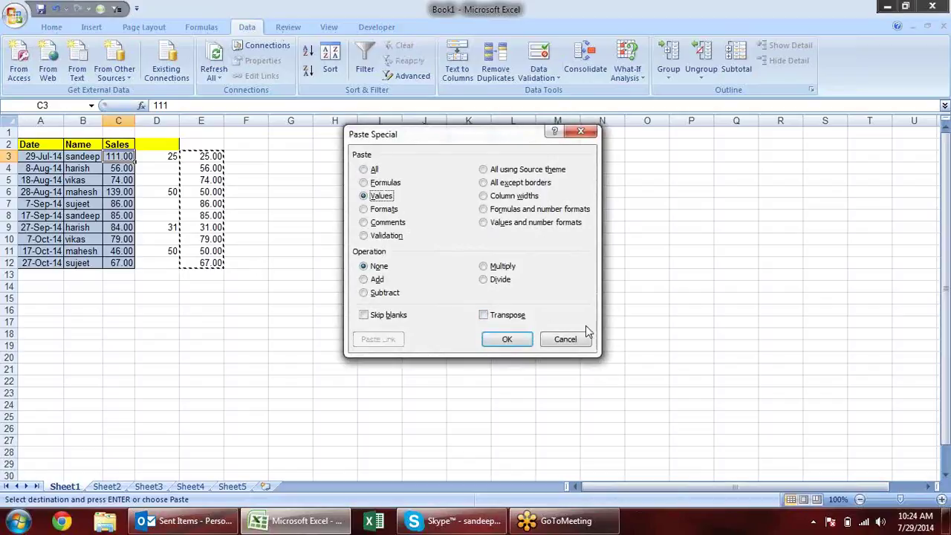
click(508, 339)
key(Escape)
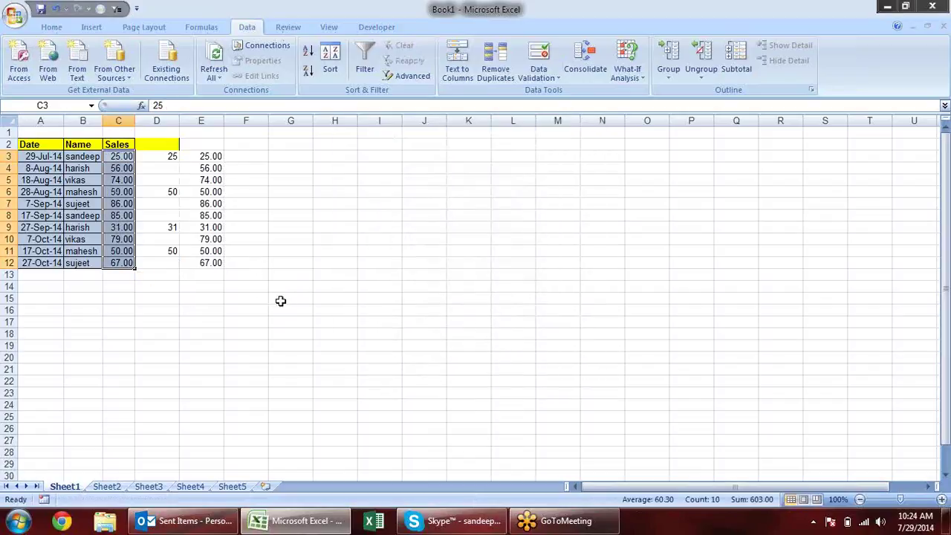
click(209, 156)
right_click(211, 121)
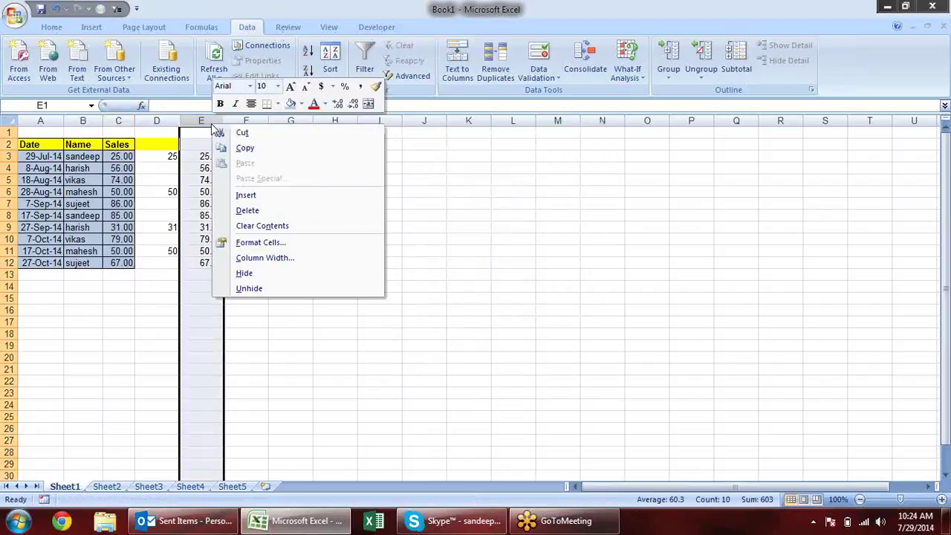
- Paste the column D values over the Sales cells C3:C12, then undo that plain paste
click(269, 211)
click(352, 204)
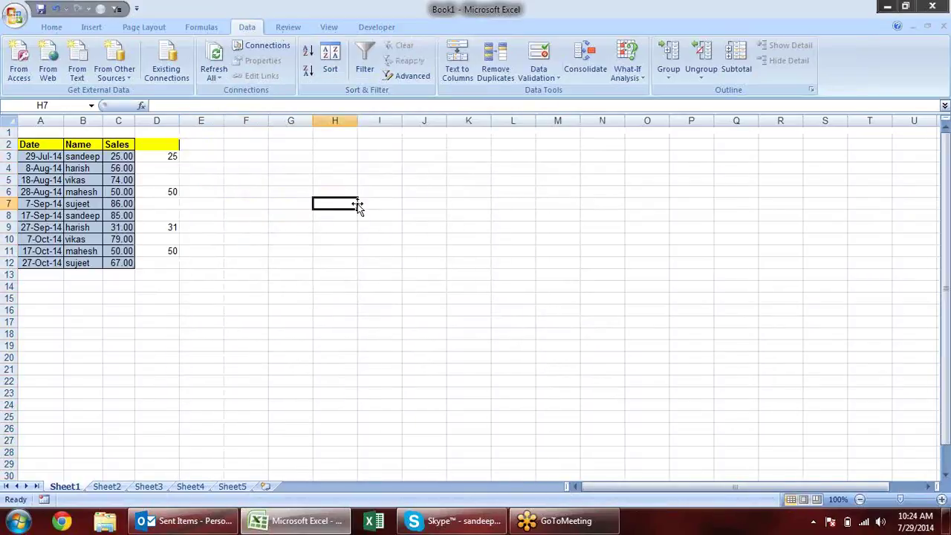
drag(149, 156, 162, 259)
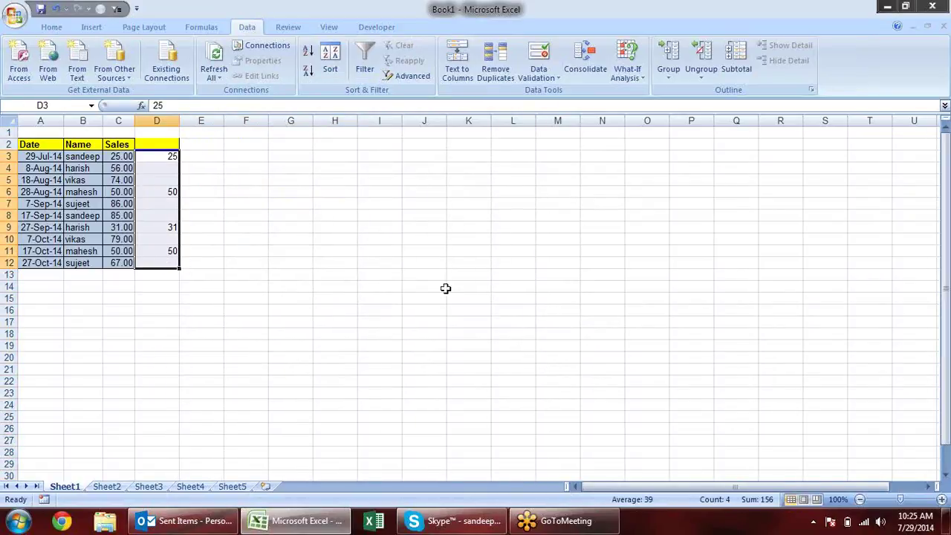
key(ctrl+c)
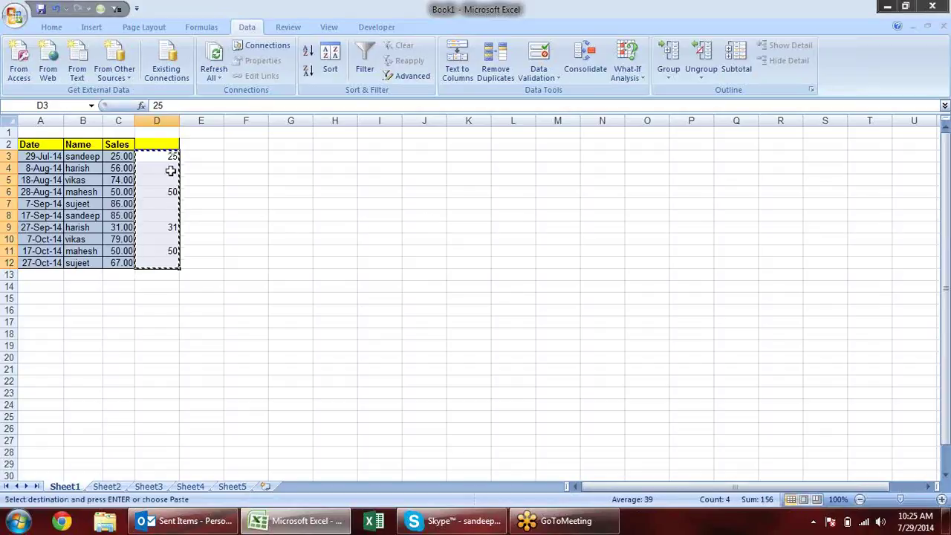
click(121, 156)
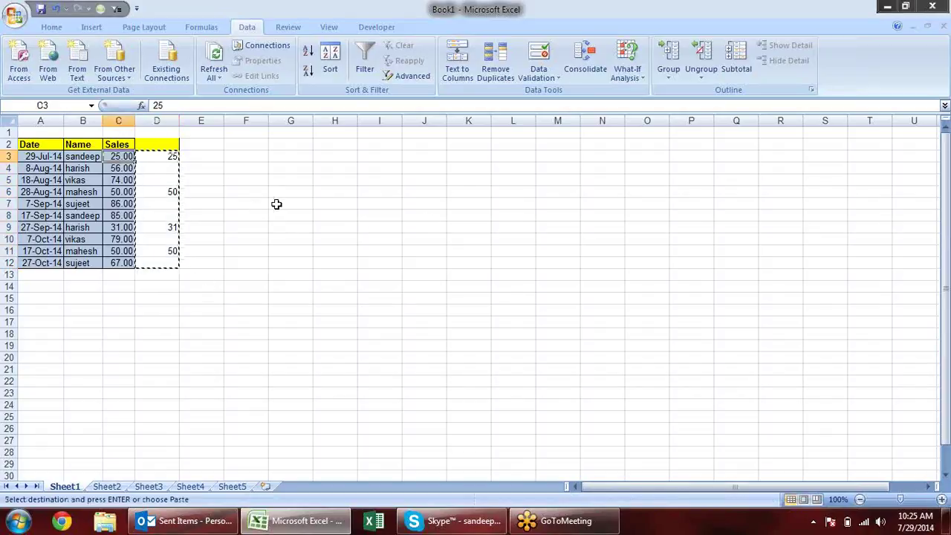
key(ctrl+v)
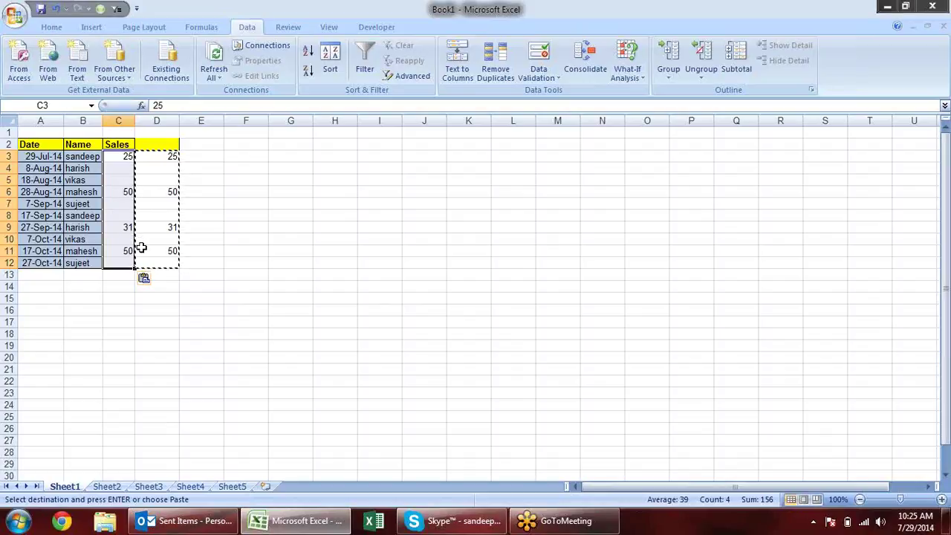
key(ctrl+z)
- Paste column D over the Sales cells with Skip blanks checked, then undo it
key(alt+e)
key(s)
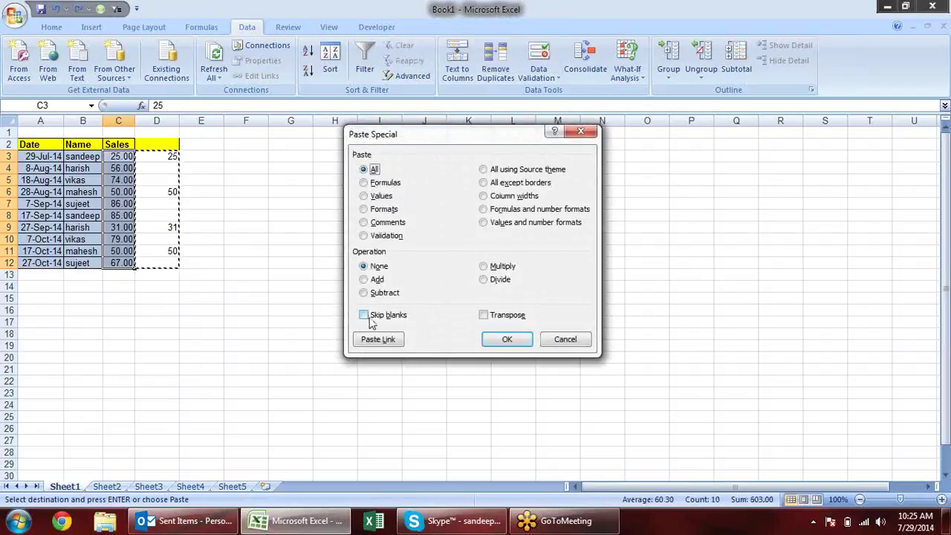
click(363, 315)
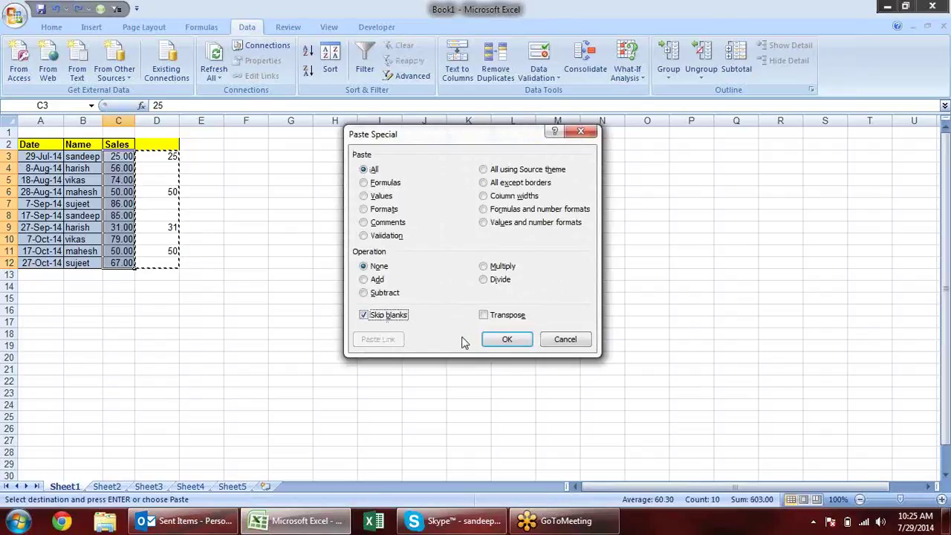
click(516, 340)
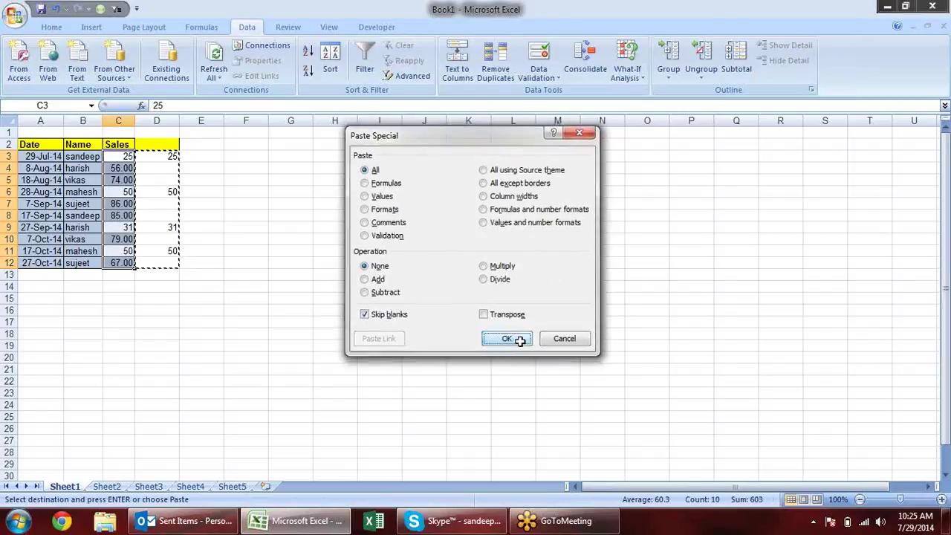
key(Escape)
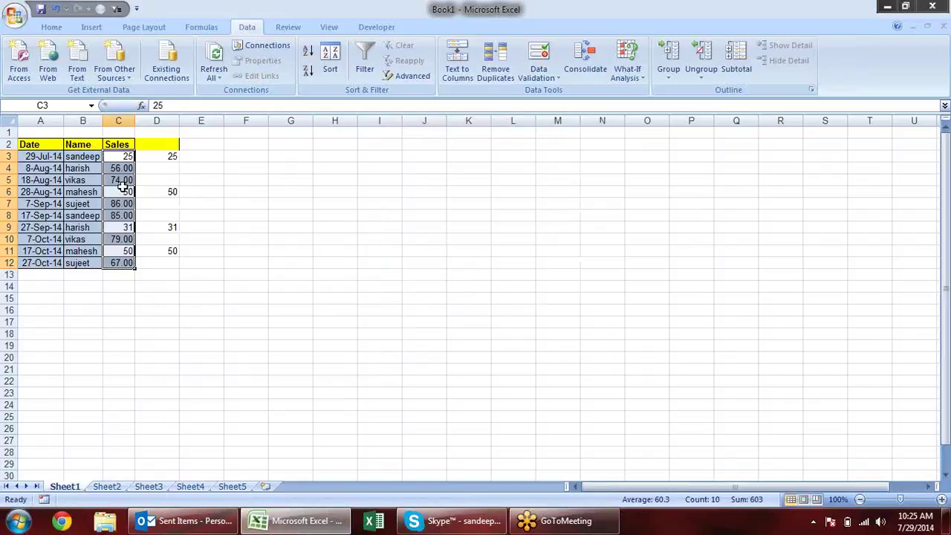
click(291, 240)
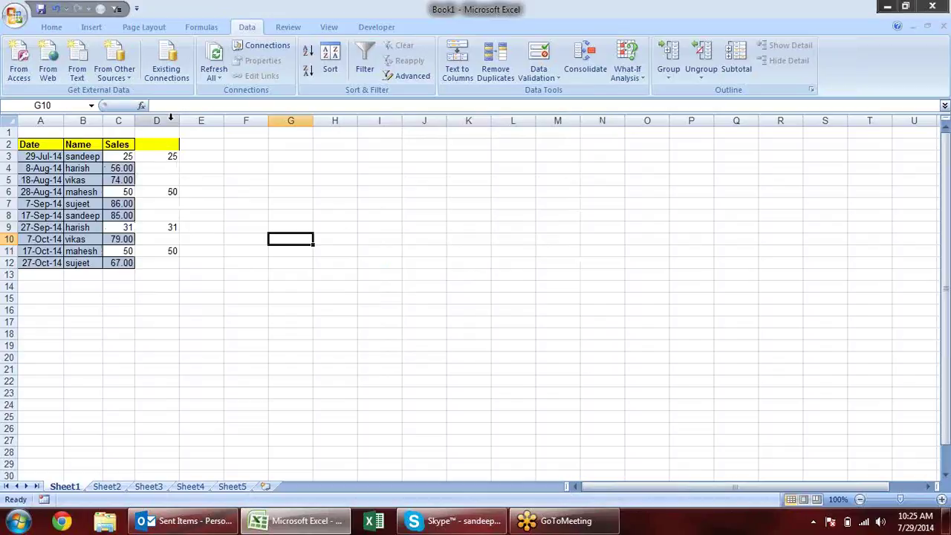
key(ctrl+z)
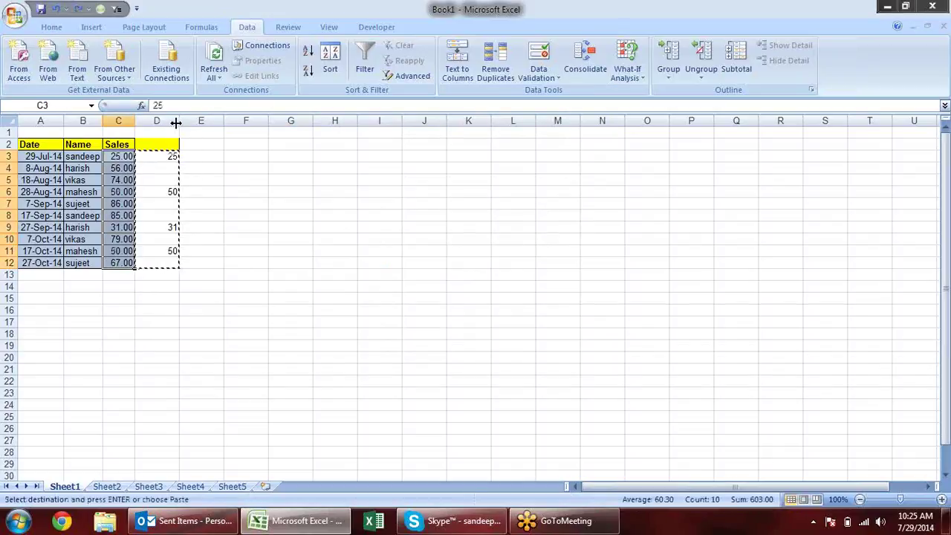
- Clear the values from D3:D11
right_click(173, 124)
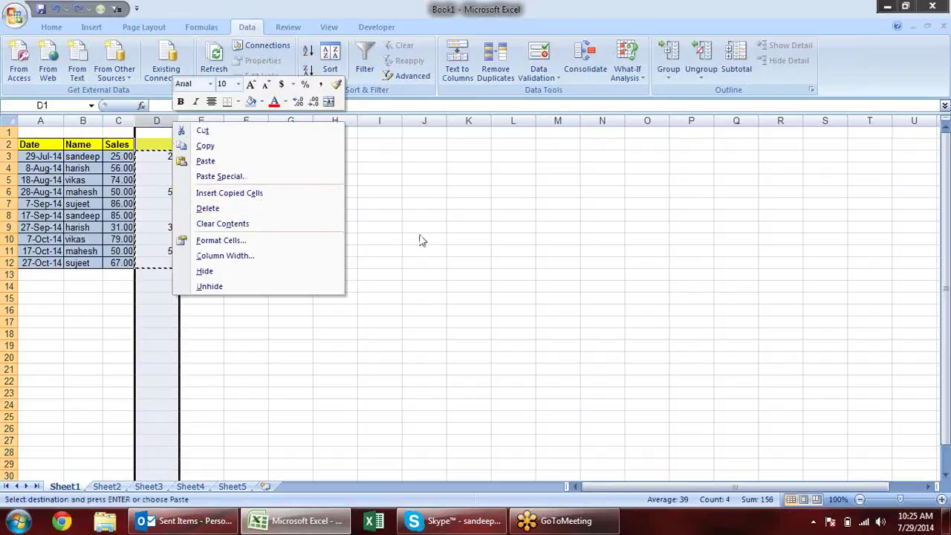
key(Escape)
drag(177, 156, 190, 255)
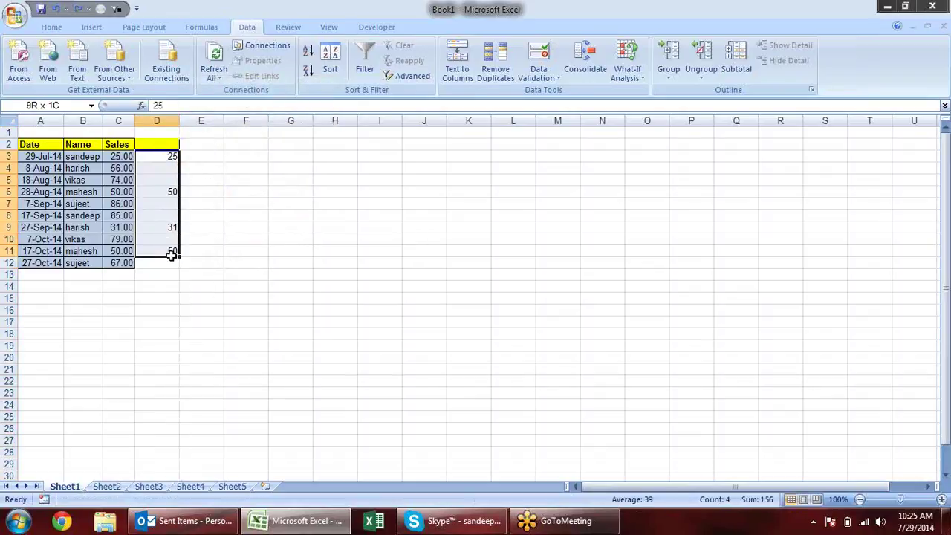
key(Delete)
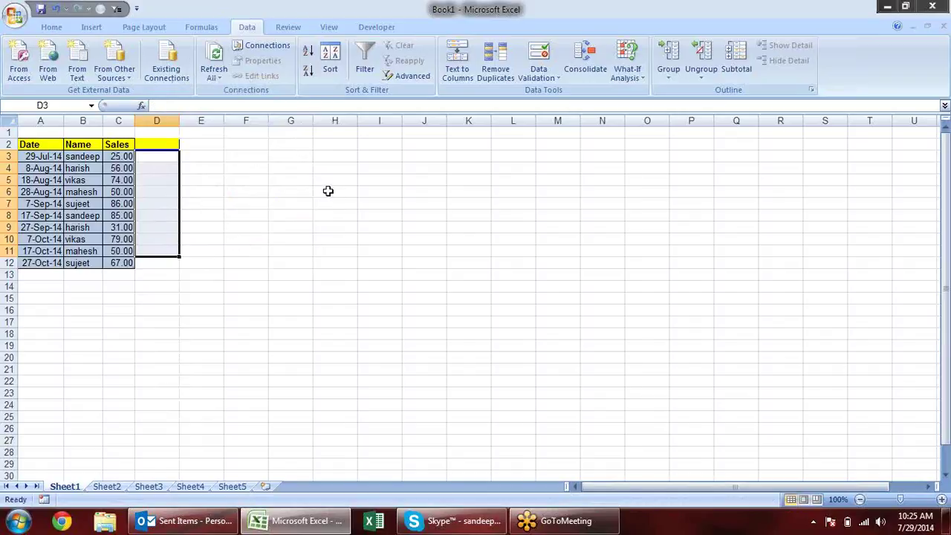
click(331, 191)
- Enter the header 'Target' in D2 and the value 200 in E1
click(170, 154)
click(169, 145)
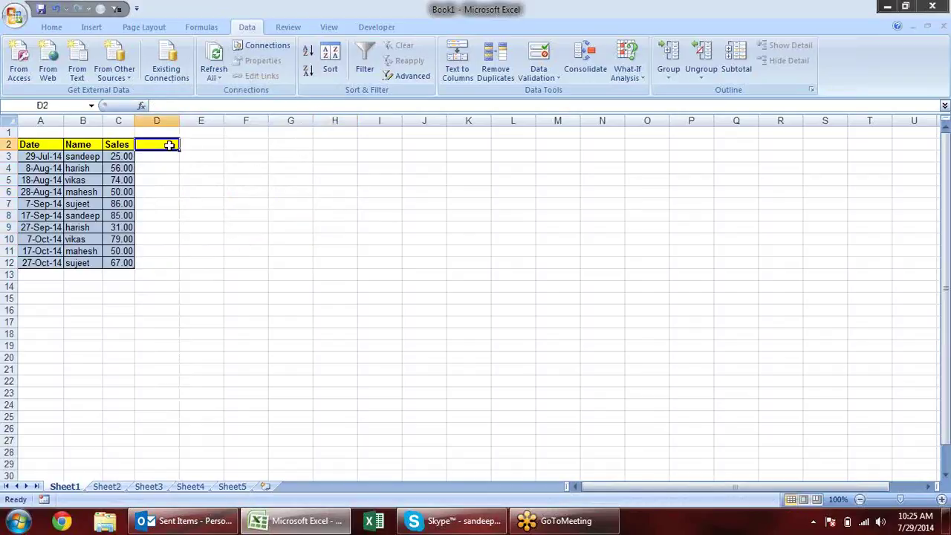
text(Targ)
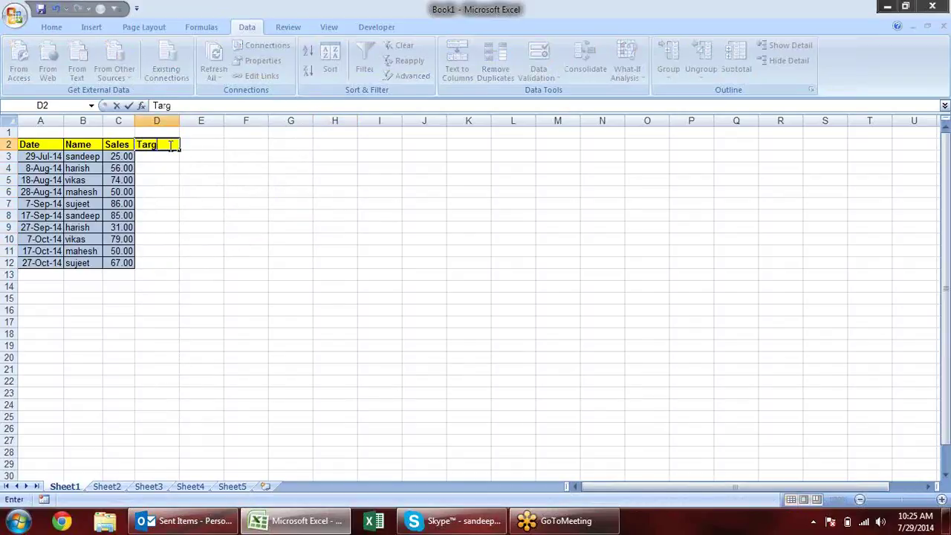
key(Return)
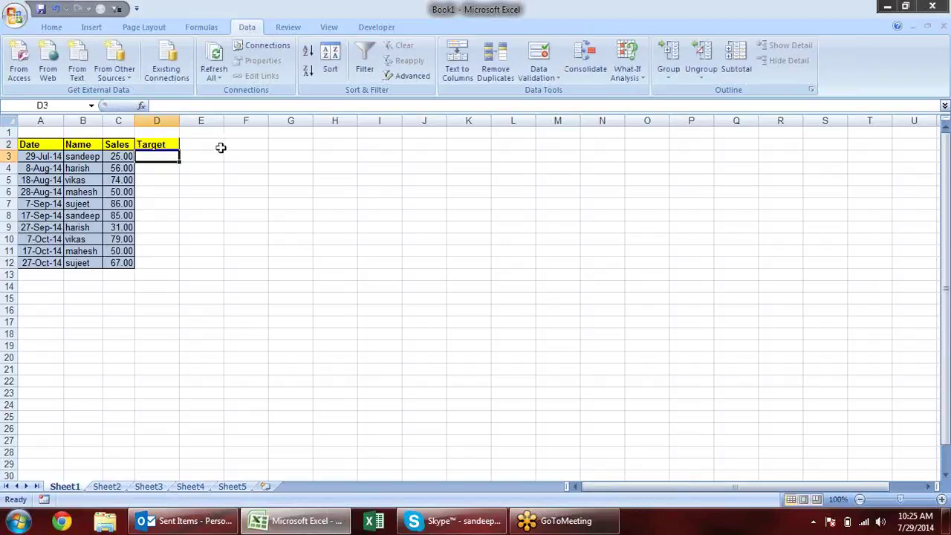
click(213, 132)
text(200)
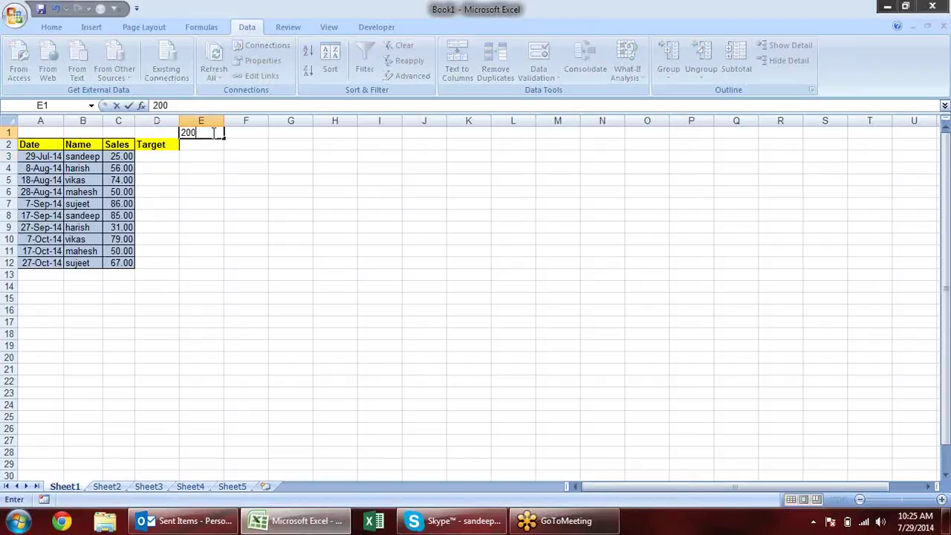
click(213, 133)
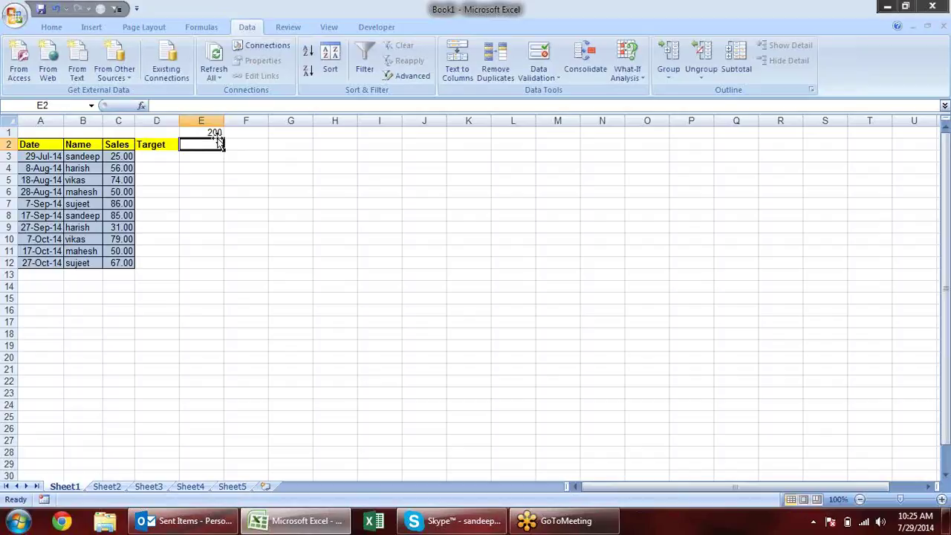
- Reselect the Target header cell D2 in column D
right_click(157, 121)
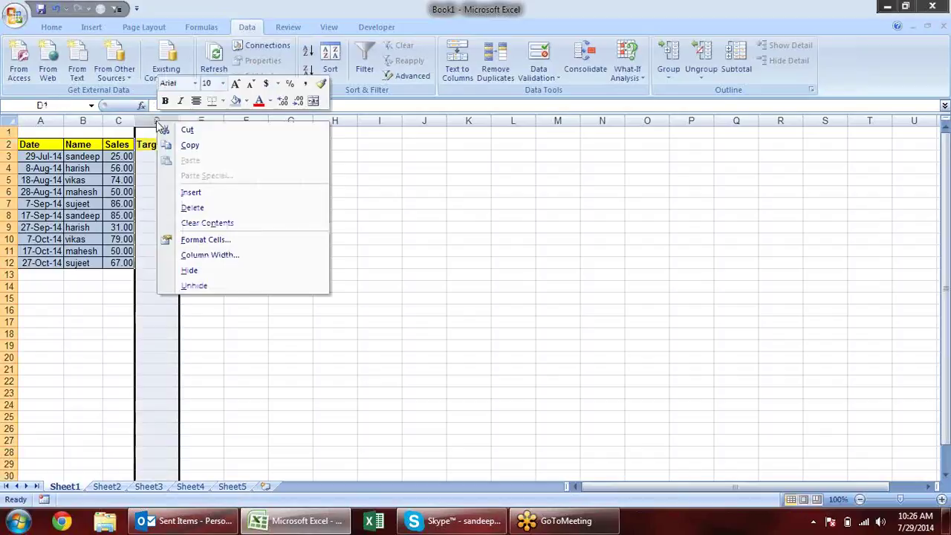
click(541, 216)
click(236, 159)
click(177, 156)
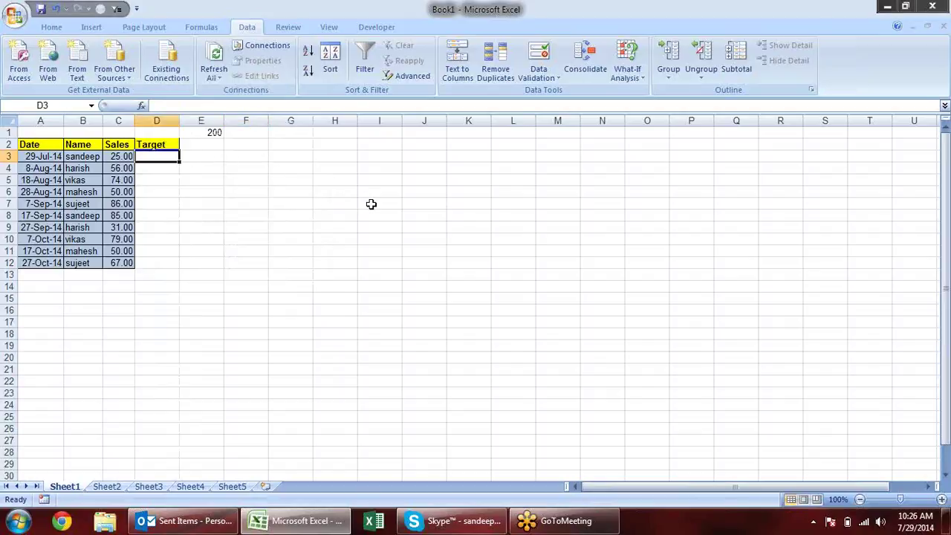
click(175, 146)
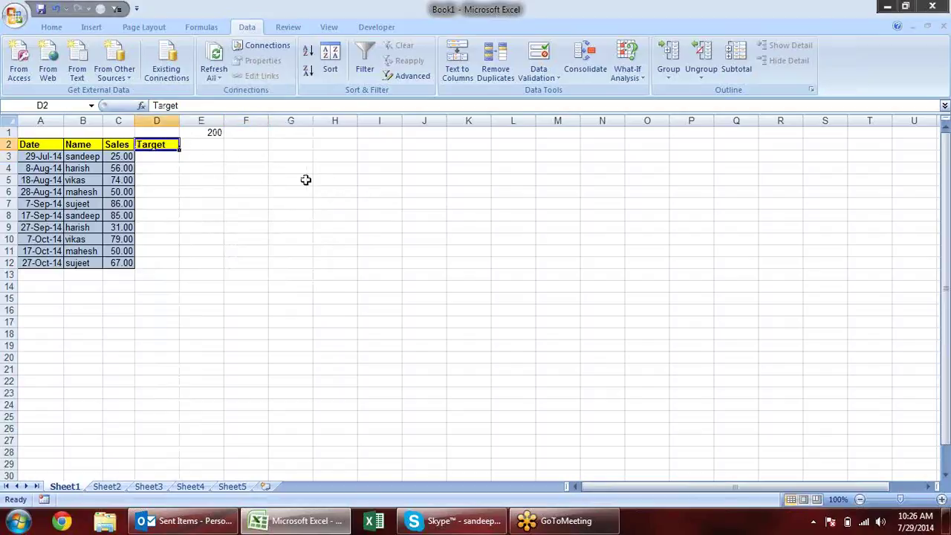
- Rename D2 to ACH% and enter =C3/$E$1 in D3
text(ACH%)
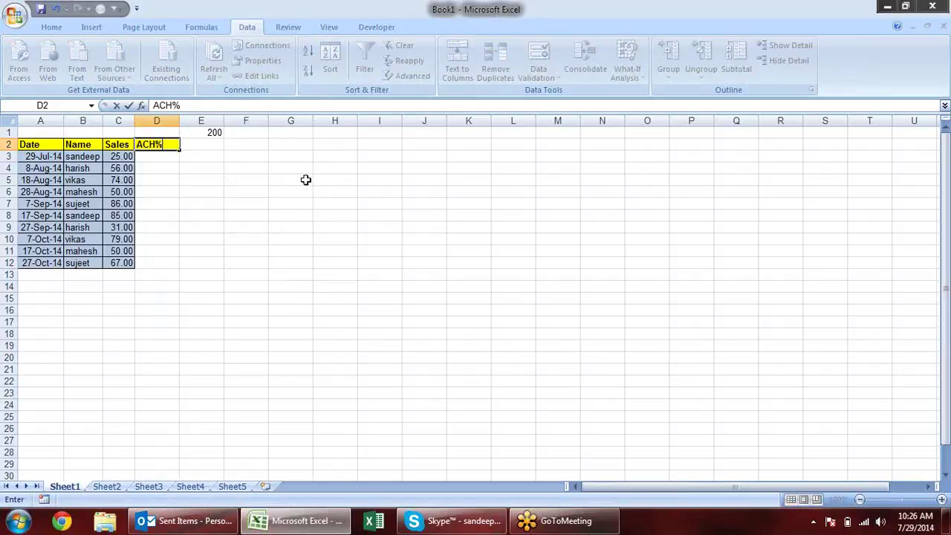
key(Return)
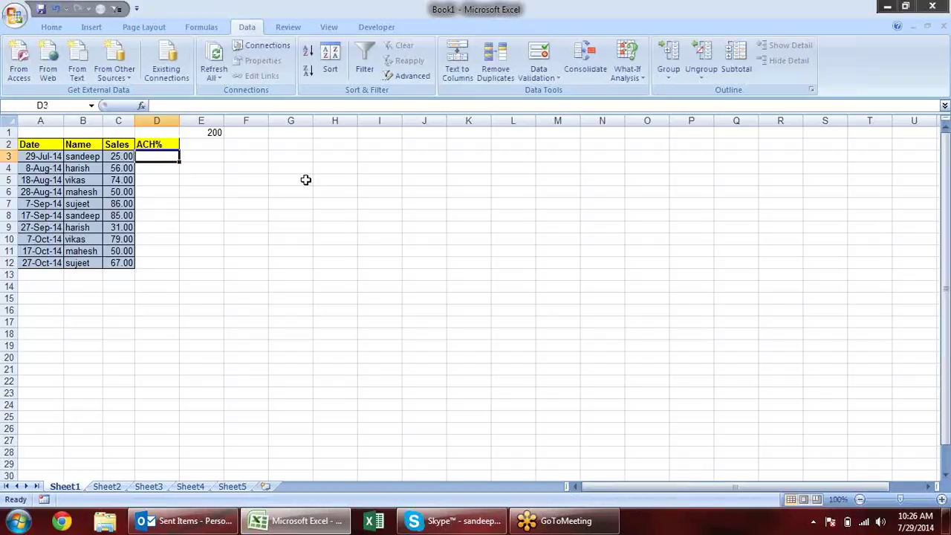
text(=)
key(Left)
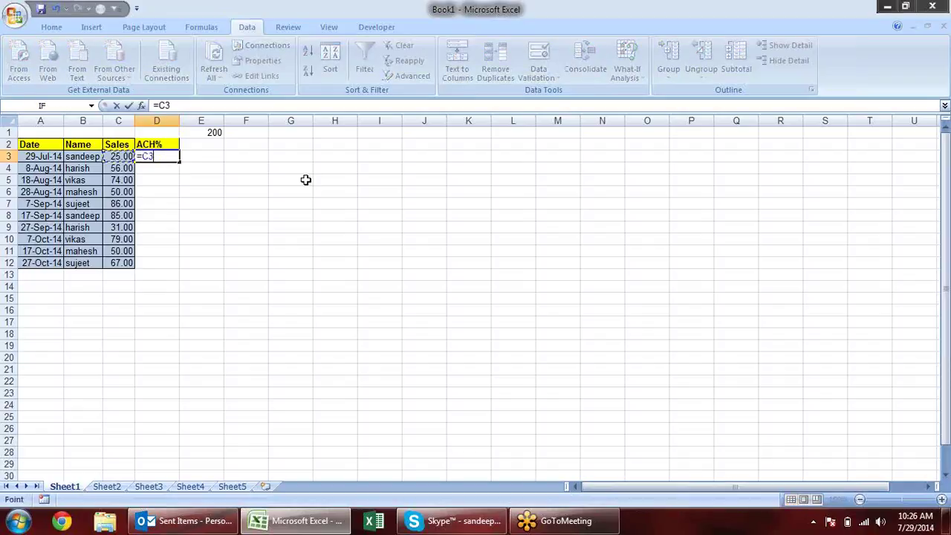
text(/)
click(216, 132)
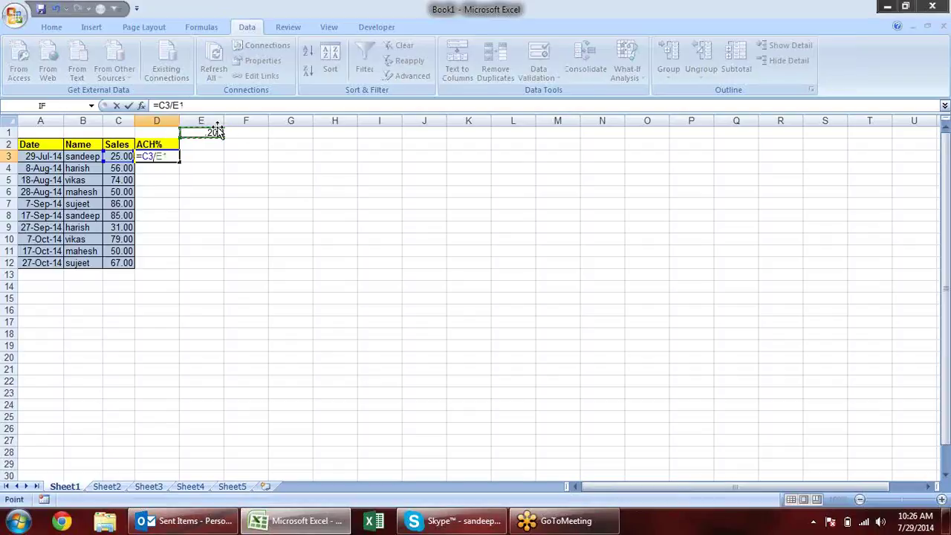
key(F4)
key(Return)
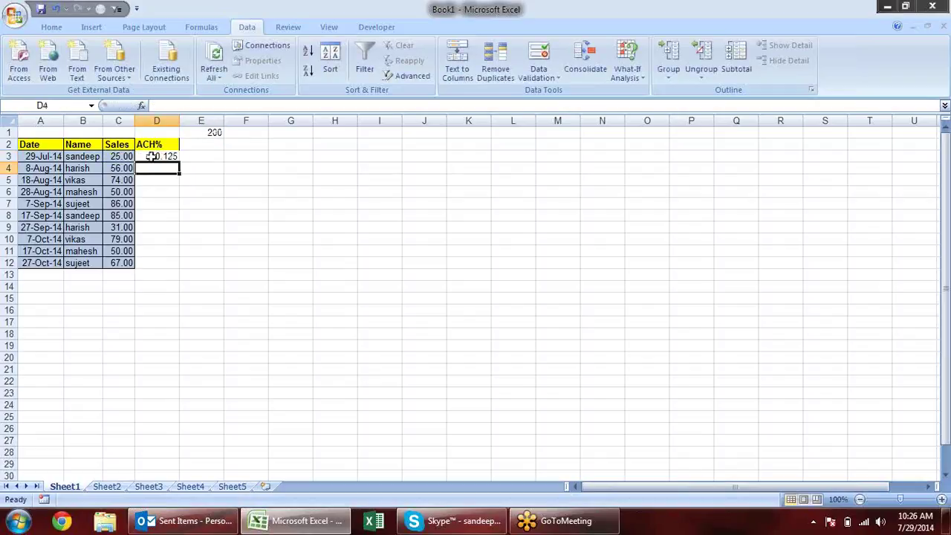
- Fill the ACH% formula down to D12, apply Percent Style, then clear D3:D12
click(160, 156)
drag(183, 161, 183, 265)
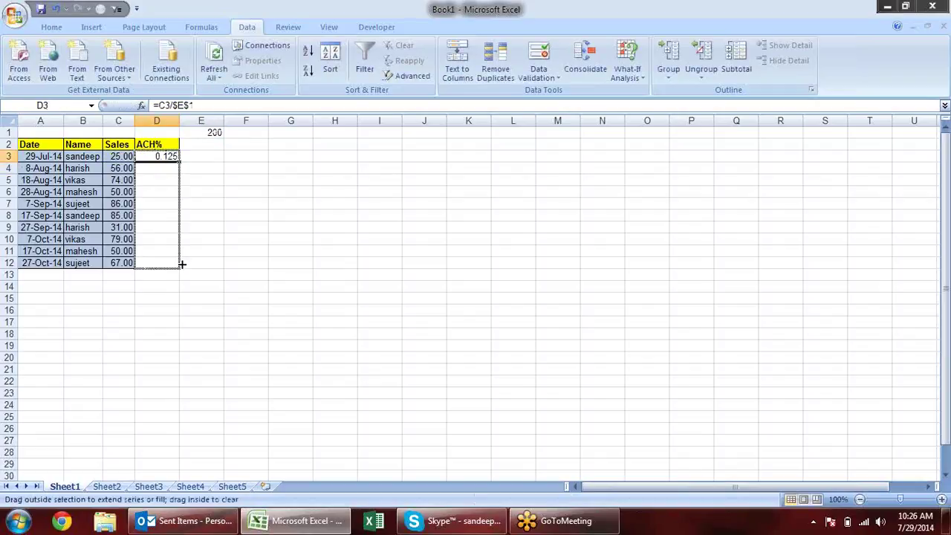
click(51, 27)
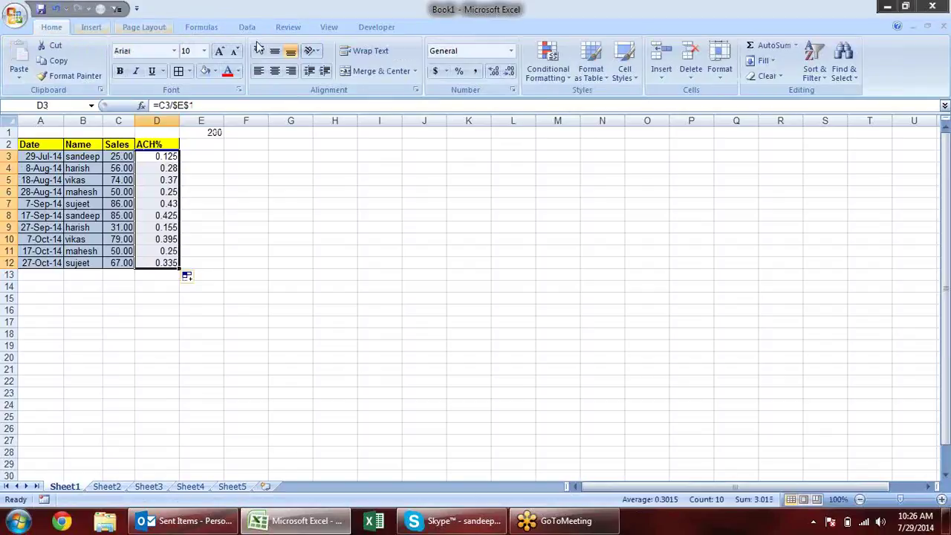
click(458, 71)
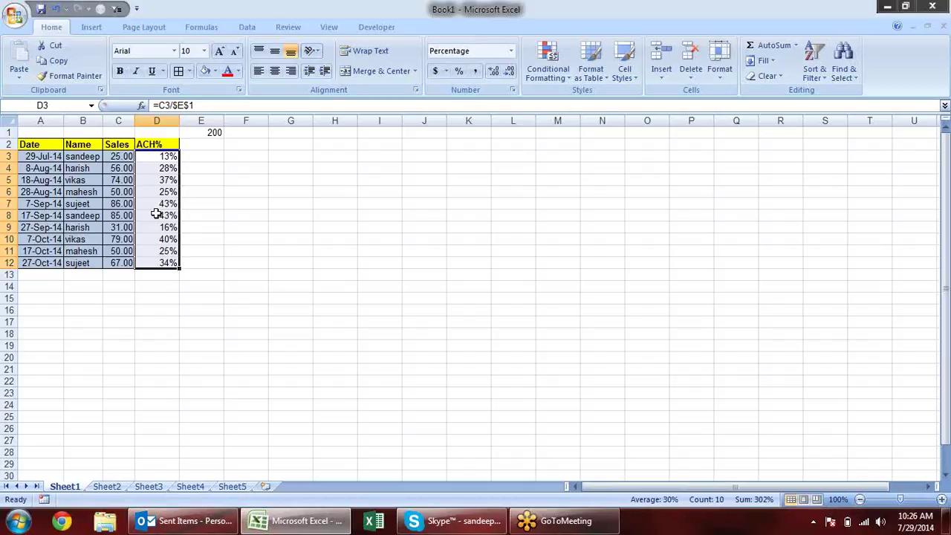
key(Delete)
click(205, 195)
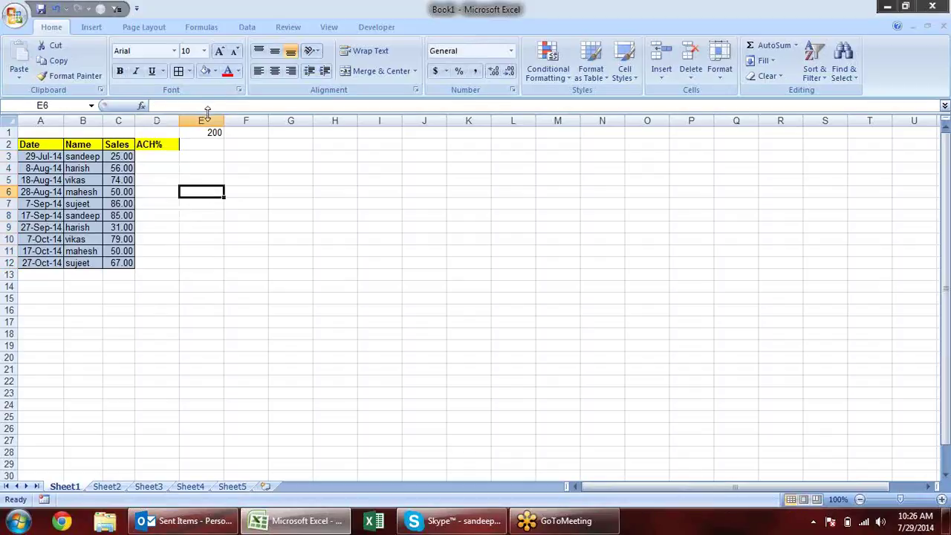
- Copy the Sales values C3:C12 into column D starting at D3
click(207, 131)
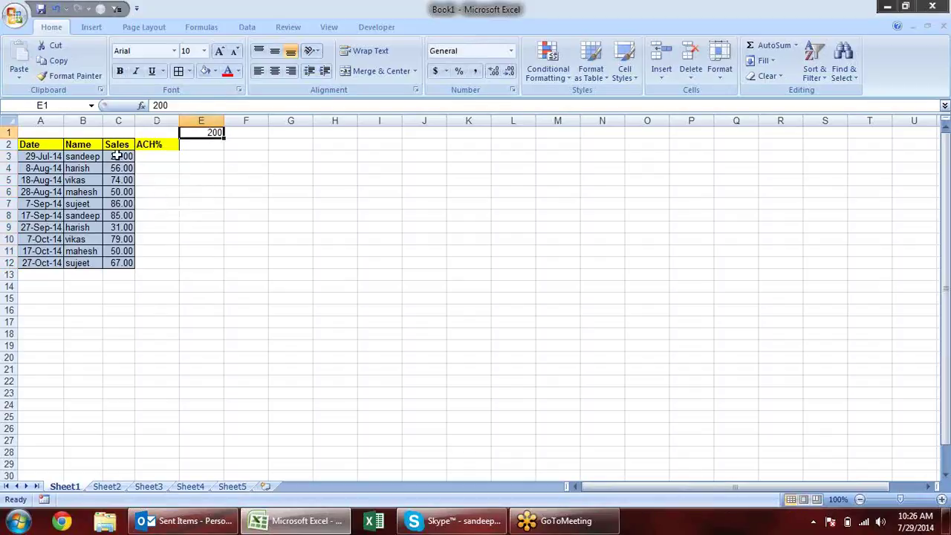
drag(117, 156, 110, 264)
key(ctrl+c)
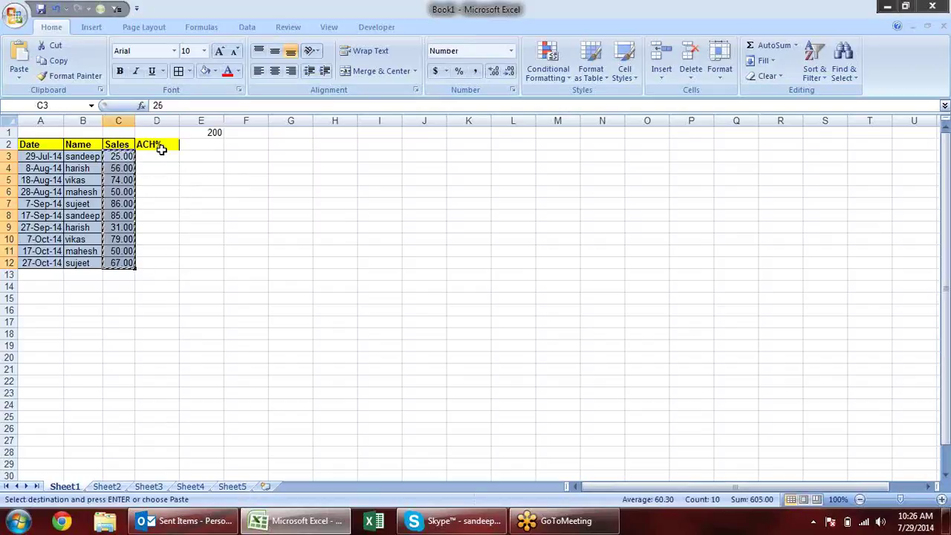
click(161, 149)
click(164, 154)
key(Return)
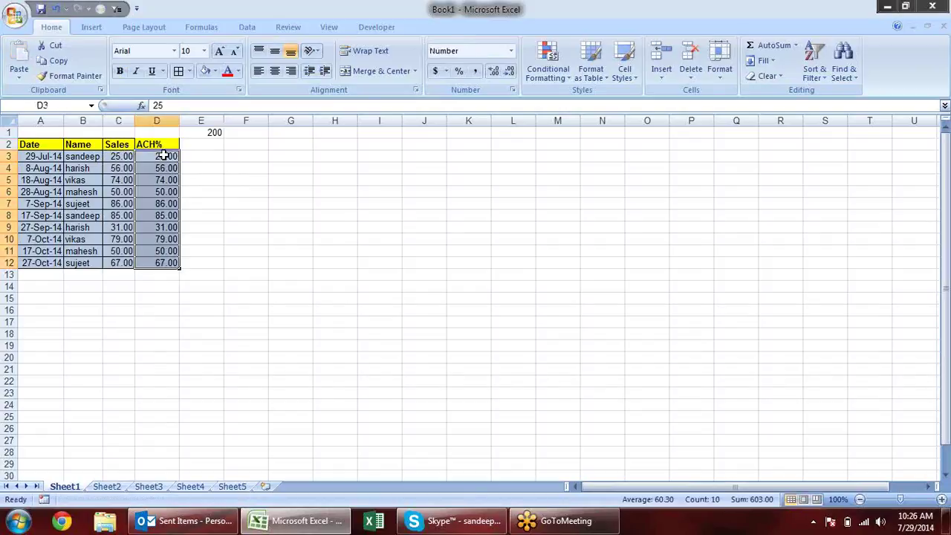
- Divide D3:D12 by the 200 in E1 via Paste Special Divide, formatted as percentages
click(229, 131)
click(211, 130)
key(ctrl+c)
drag(155, 157, 154, 268)
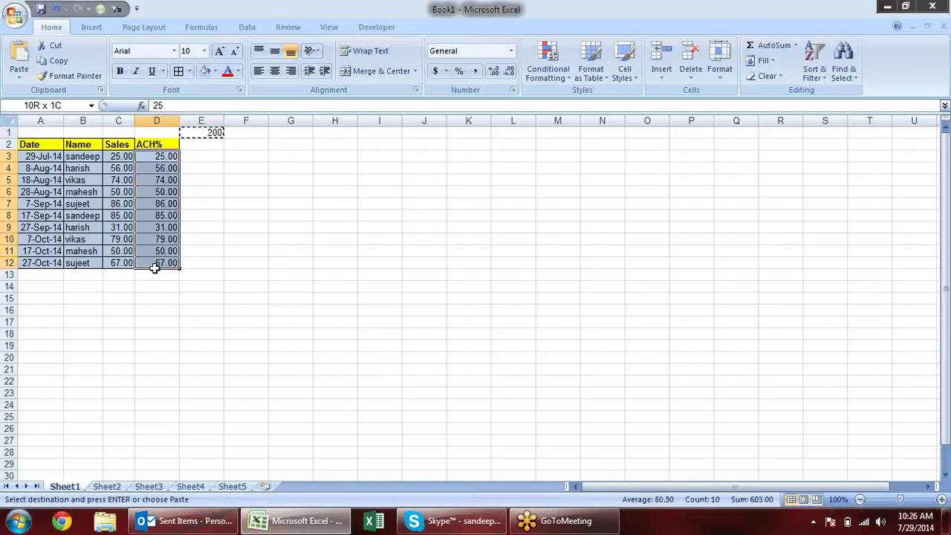
key(alt+e)
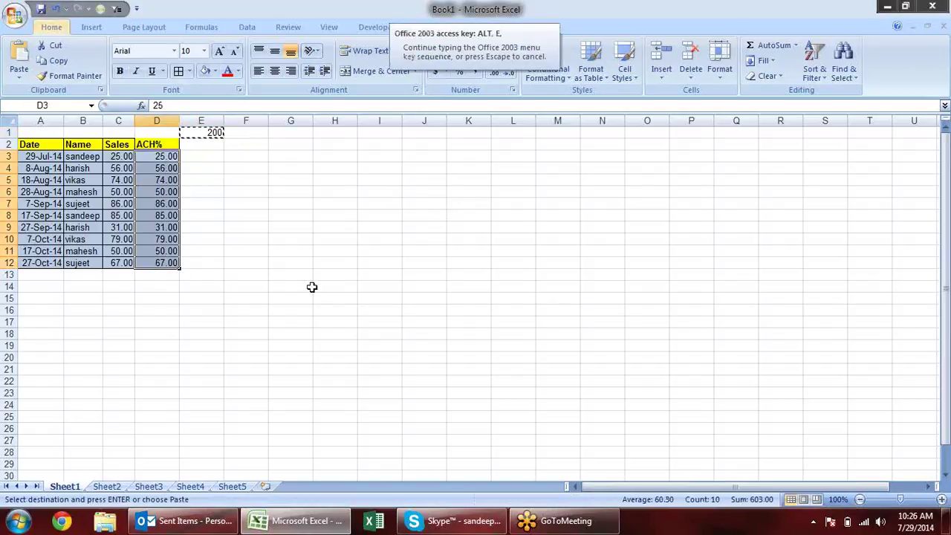
key(s)
click(482, 280)
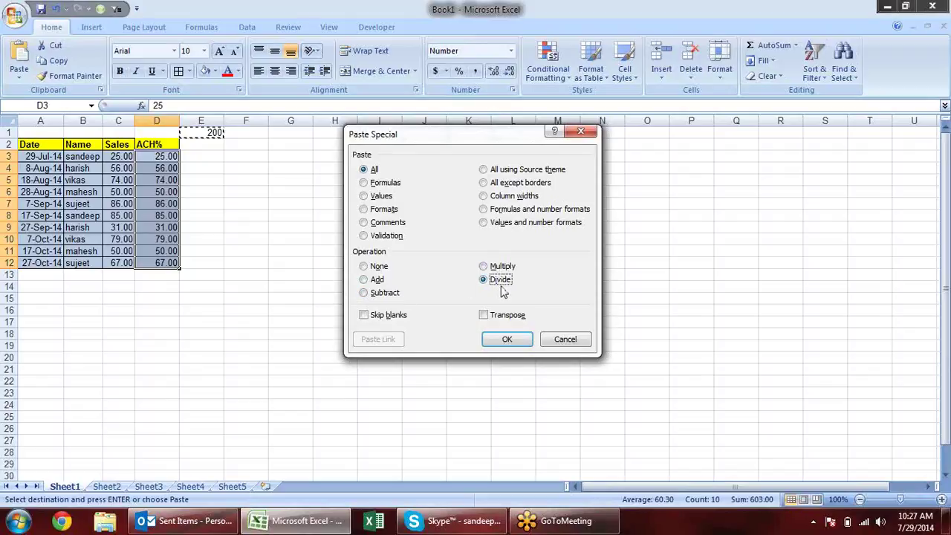
click(507, 339)
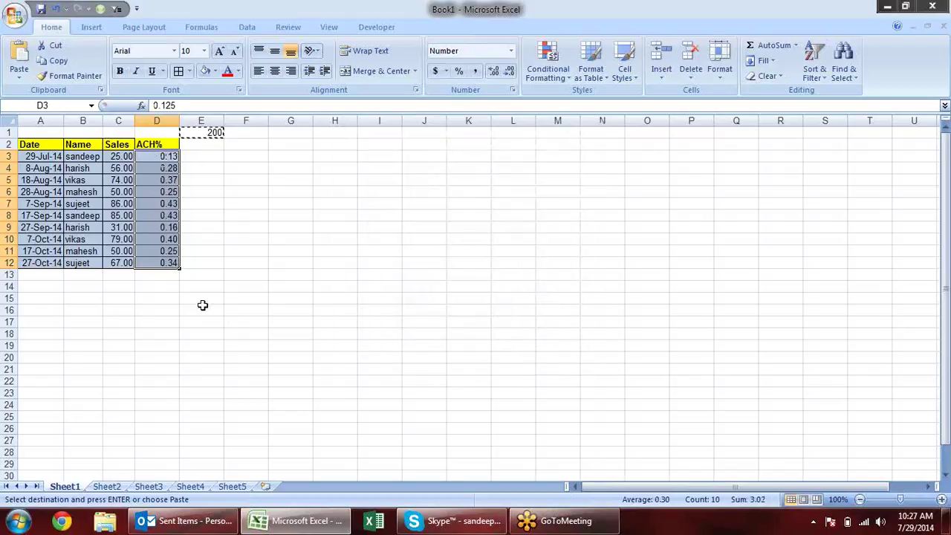
click(459, 71)
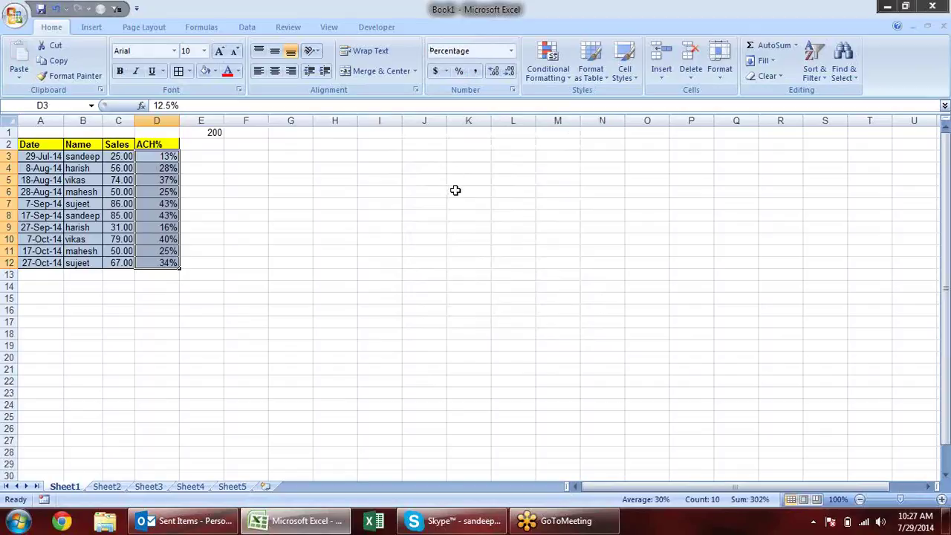
- Clear the 200 from E1 and select E2
click(216, 132)
key(Delete)
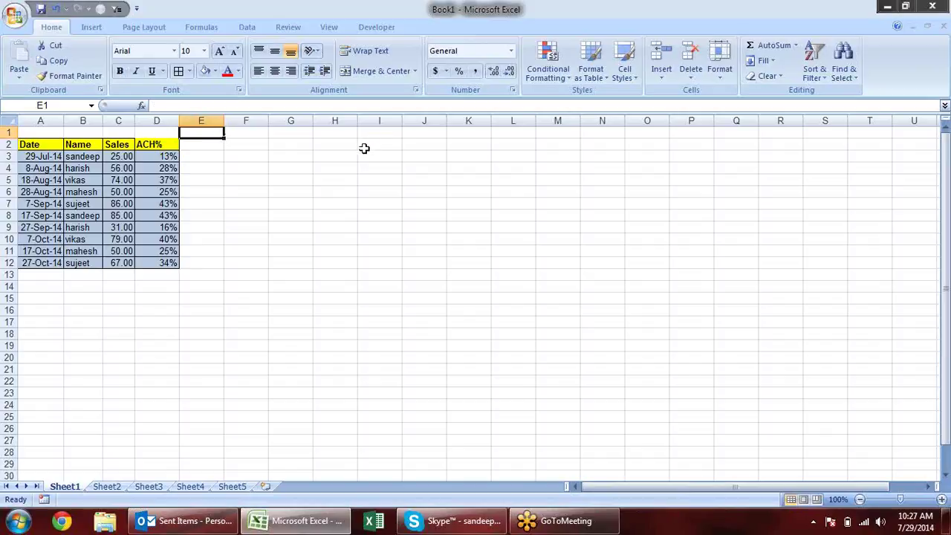
click(206, 145)
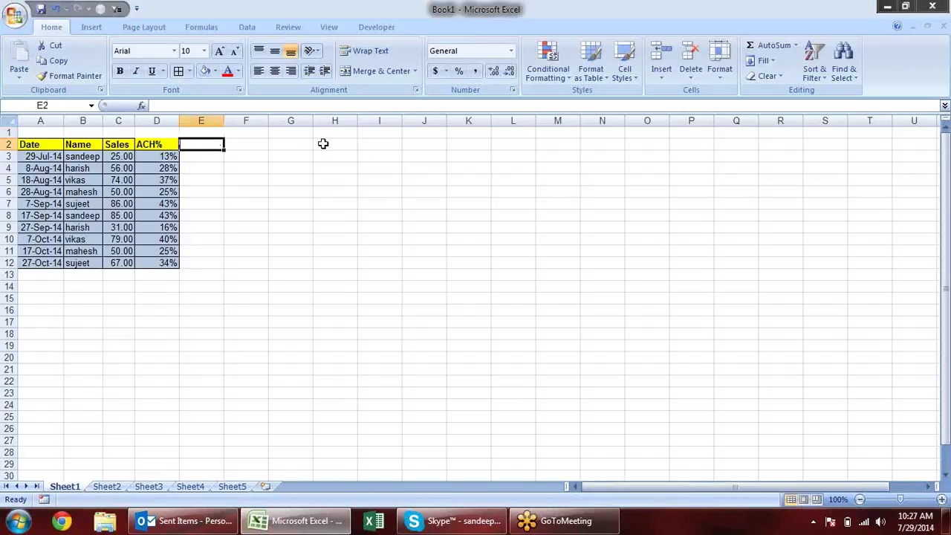
- Add a Target header in E2 and fill E3:E12 with =RANDBETWEEN(100,200)
text(Targat)
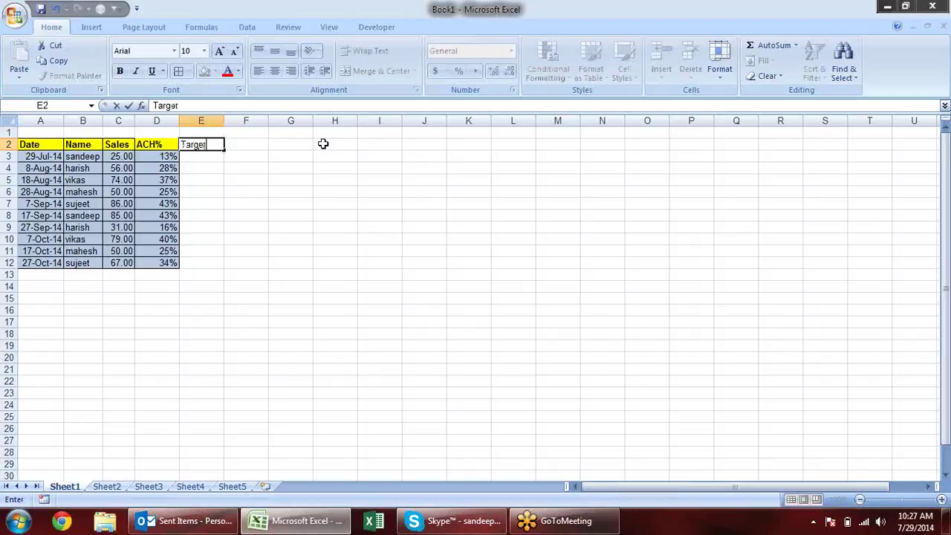
key(Return)
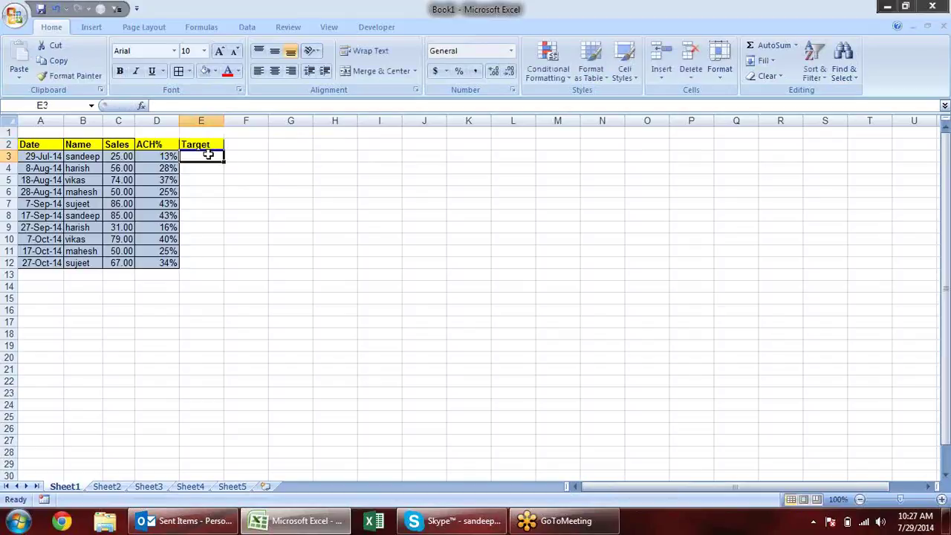
drag(209, 154, 220, 260)
text(=)
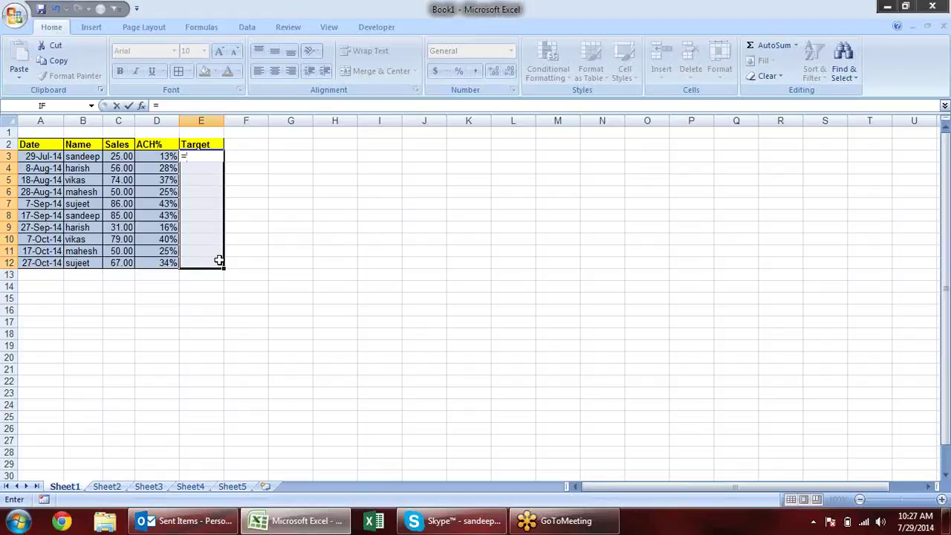
text(rar)
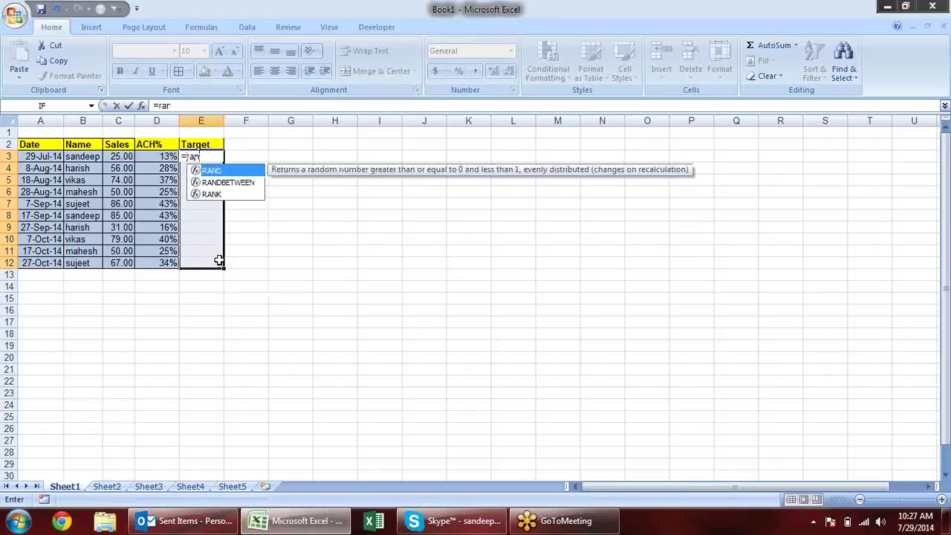
key(Down)
key(Tab)
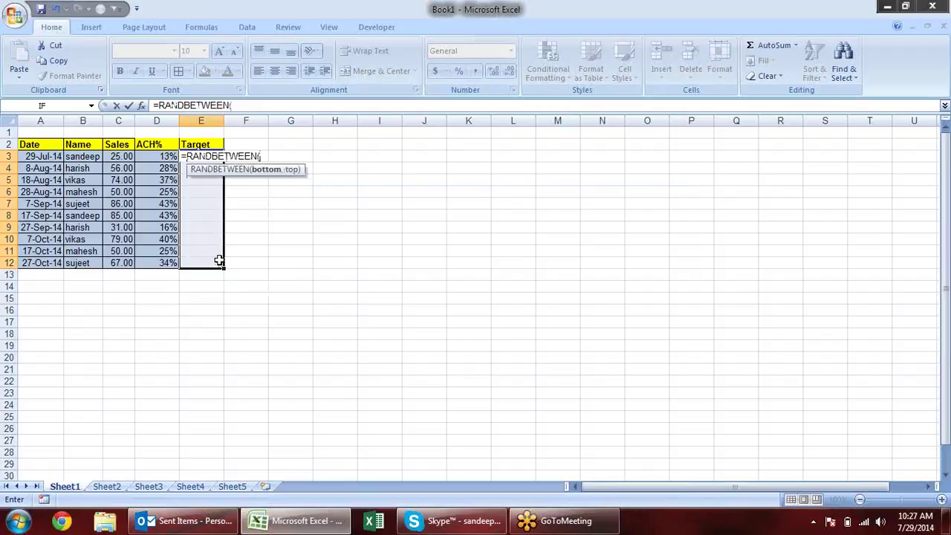
text(100,200)
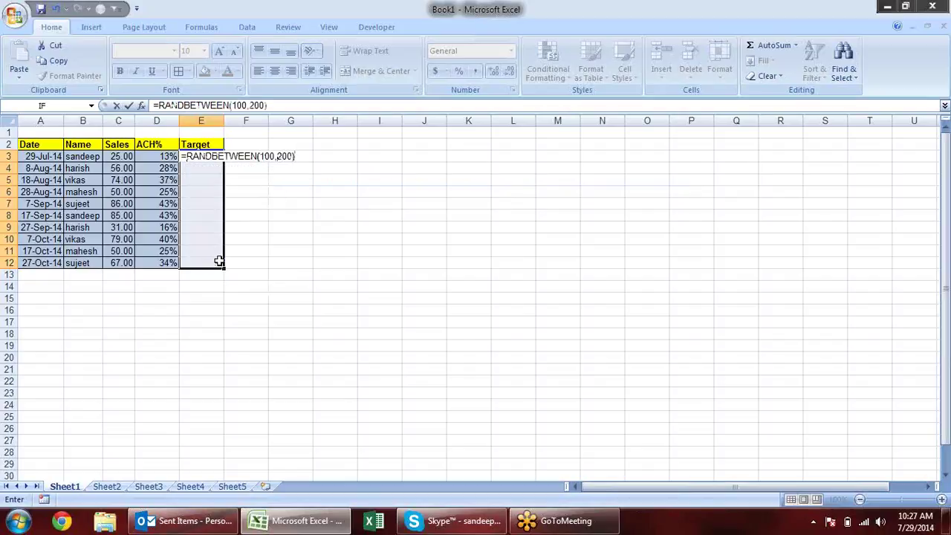
key(ctrl+Return)
- Convert the random Target numbers in E3:E12 to fixed values with Paste Special Values
key(ctrl+c)
key(ctrl+alt+v)
key(v)
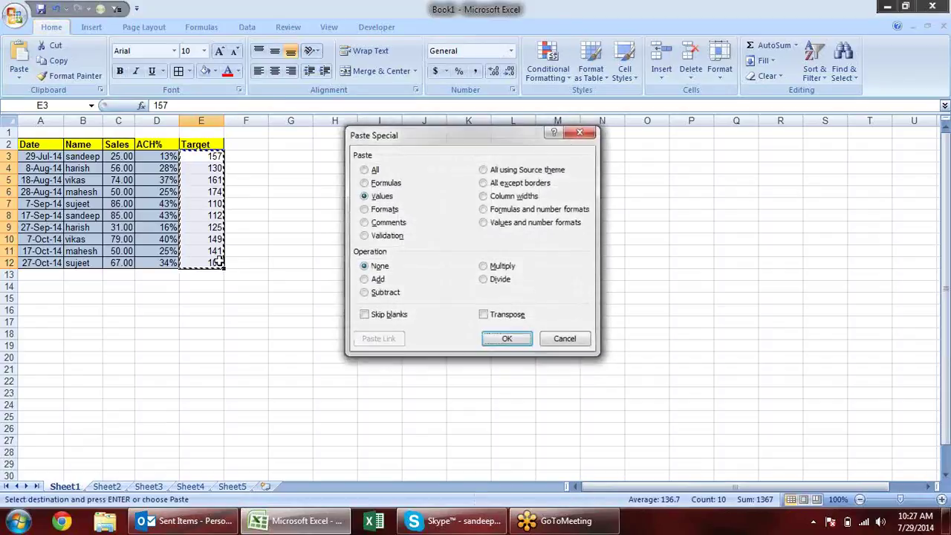
key(Return)
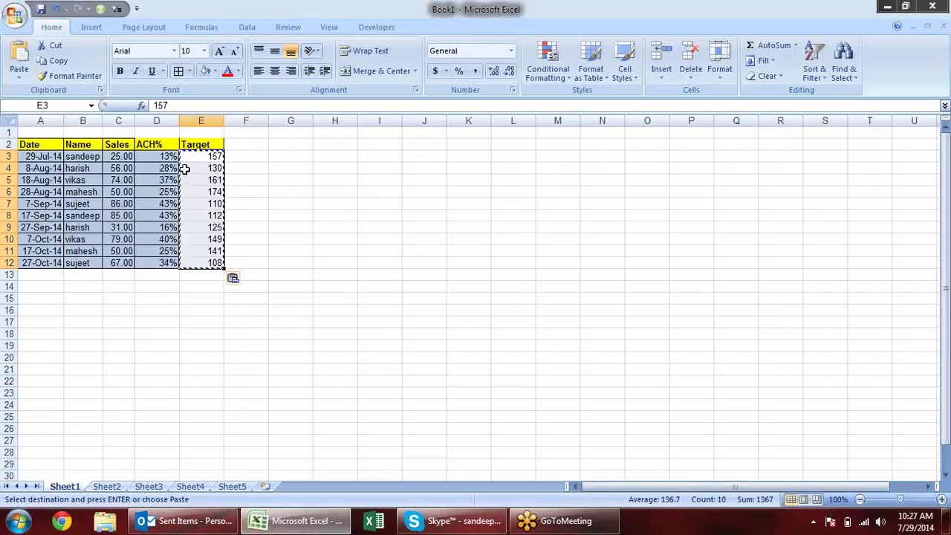
click(163, 168)
double_click(164, 157)
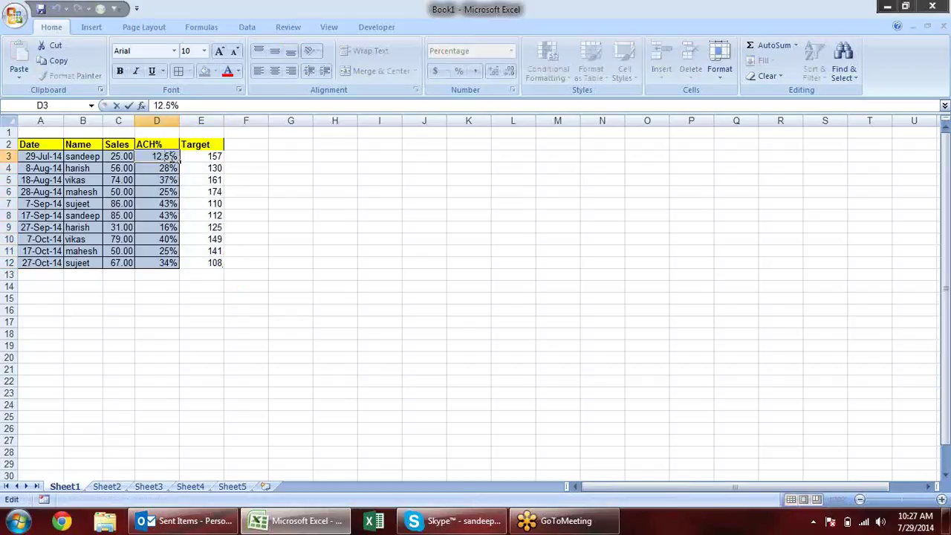
key(Escape)
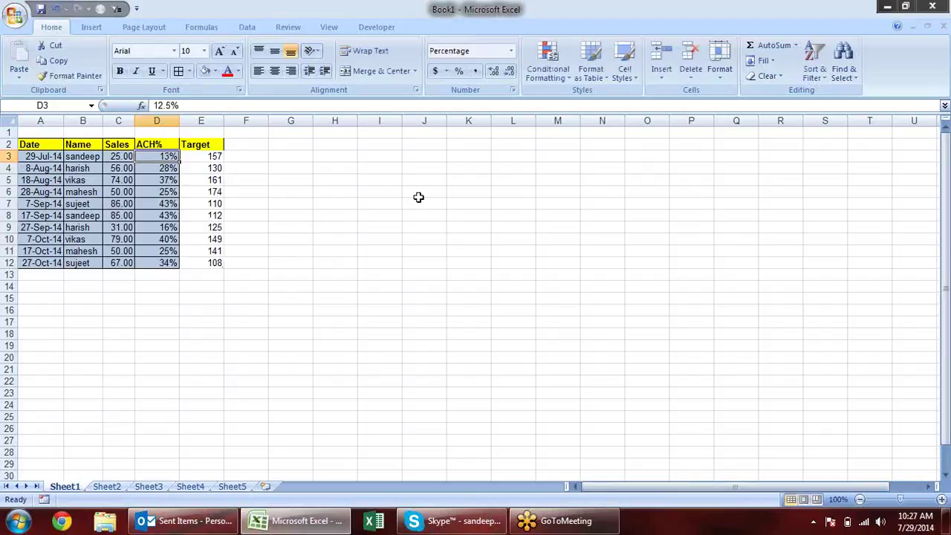
click(418, 197)
text(=)
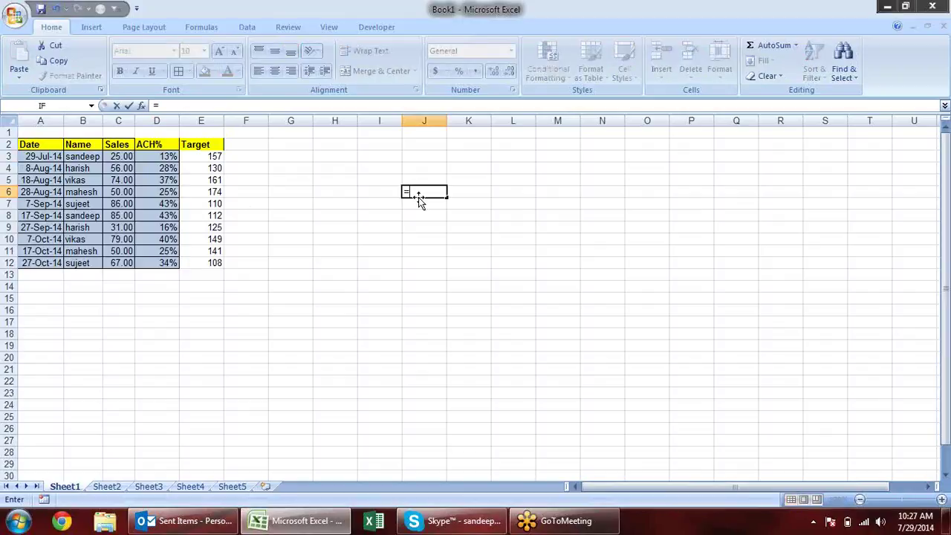
click(340, 215)
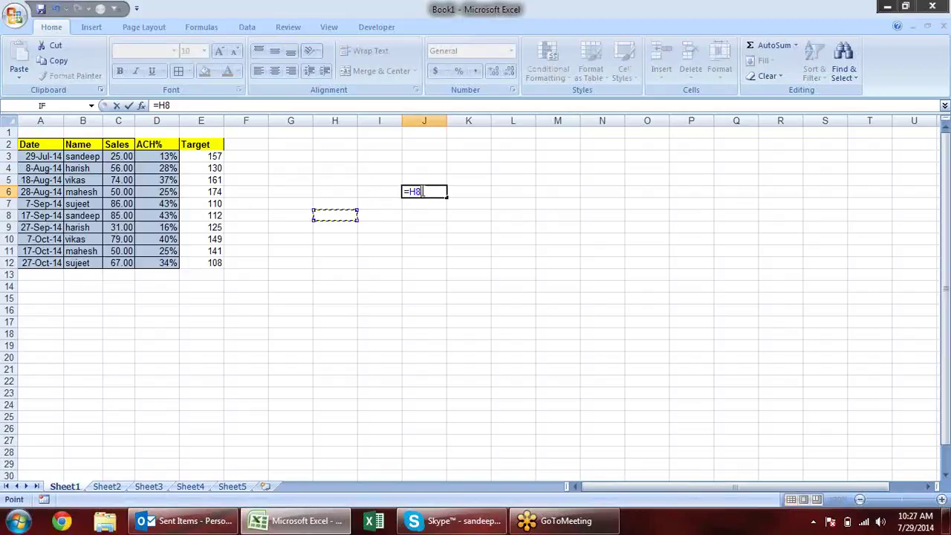
click(418, 191)
key(F4)
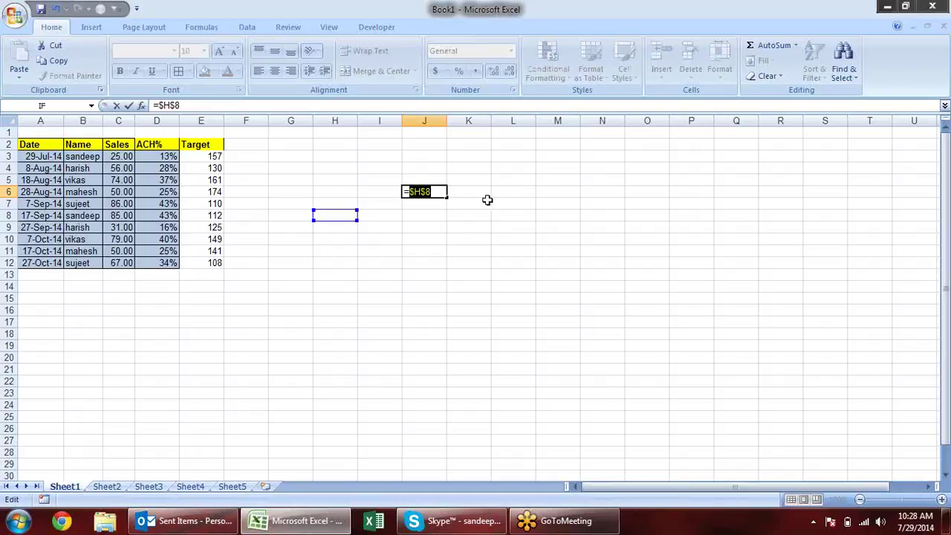
key(F4)
key(F4)
key(F4)
key(F4)
key(F4)
key(F4)
key(F4)
key(F4)
key(F4)
key(F4)
key(F4)
key(F4)
key(F4)
key(Escape)
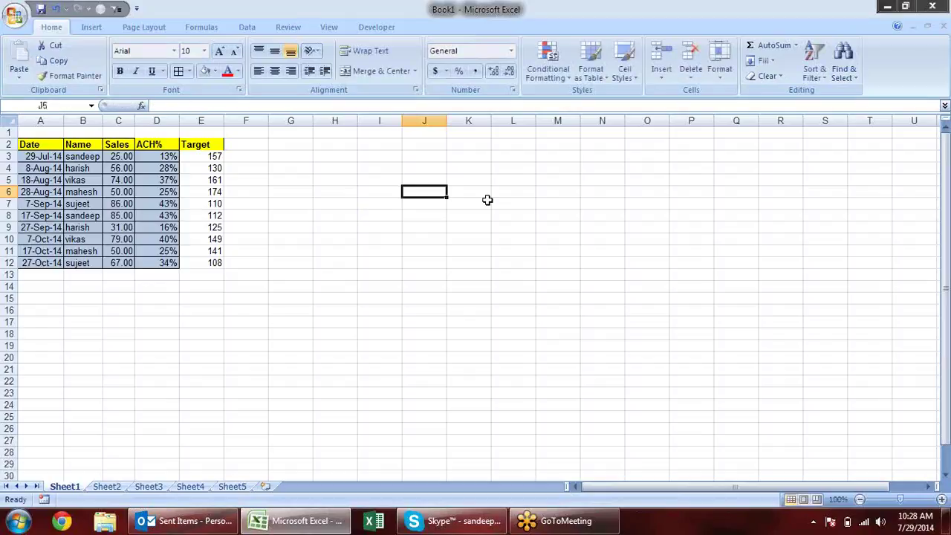
- Copy the Sales values C3:C12 over the ACH% cells D3:D12
drag(213, 156, 212, 267)
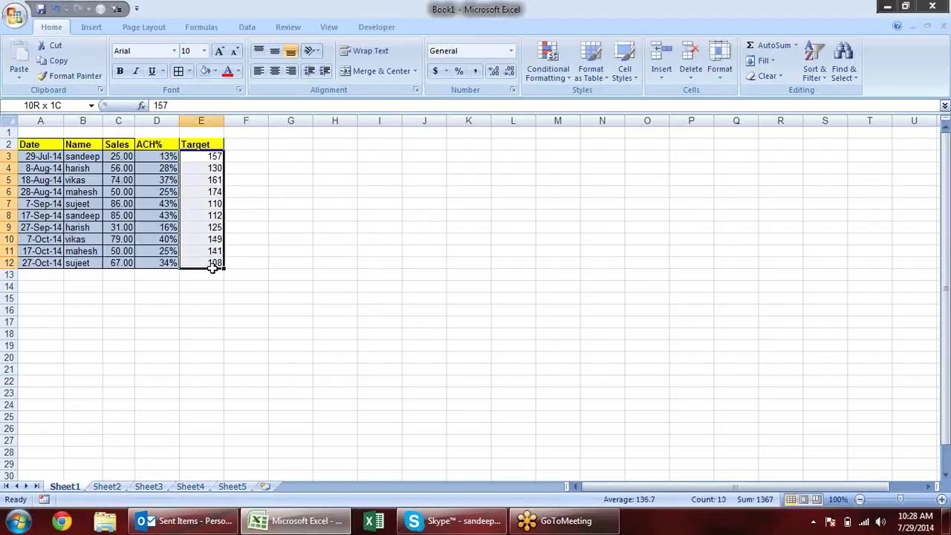
click(210, 203)
drag(211, 156, 213, 263)
drag(125, 156, 131, 263)
key(ctrl+c)
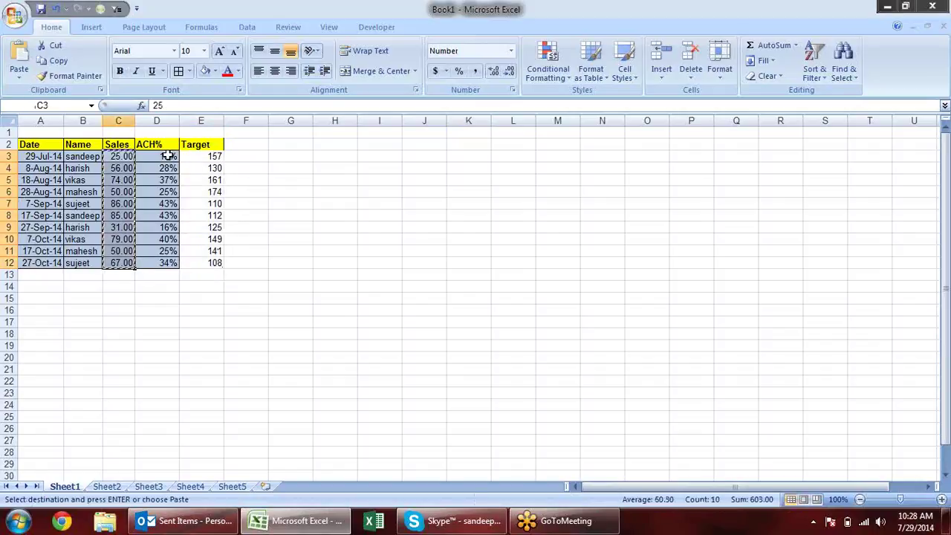
drag(169, 156, 168, 263)
key(ctrl+v)
key(Escape)
- Divide D3:D12 by the Target values E3:E12 via Paste Special Divide, shown as percentages
click(215, 156)
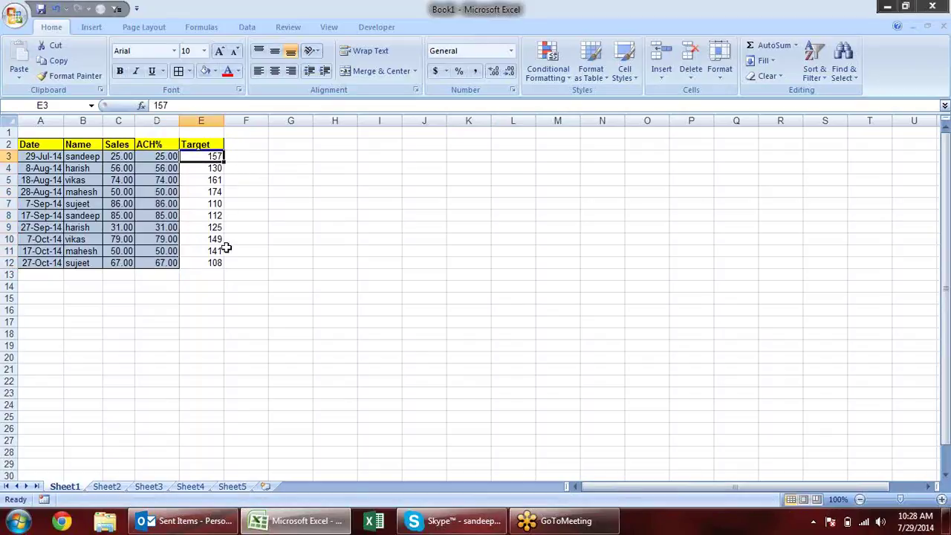
drag(201, 156, 204, 263)
key(ctrl+c)
drag(156, 153, 171, 263)
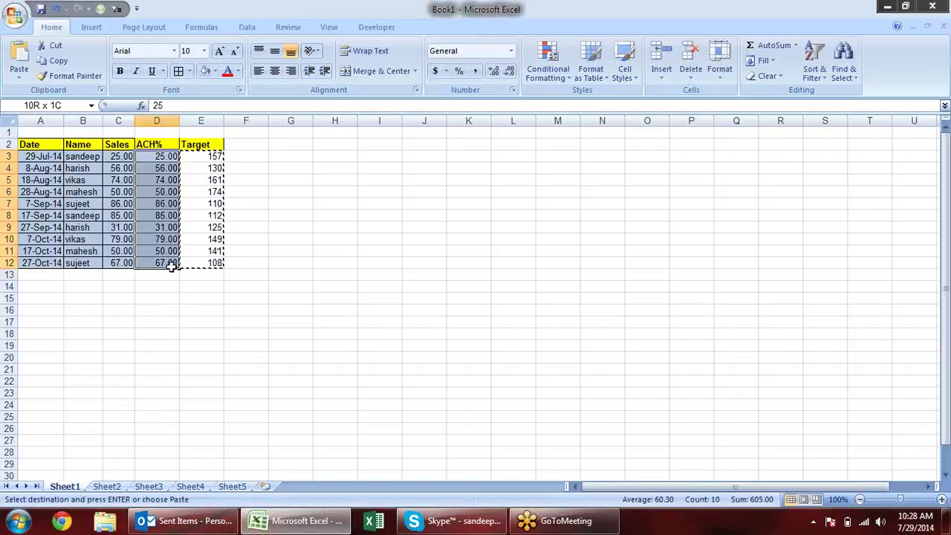
key(alt+e)
key(s)
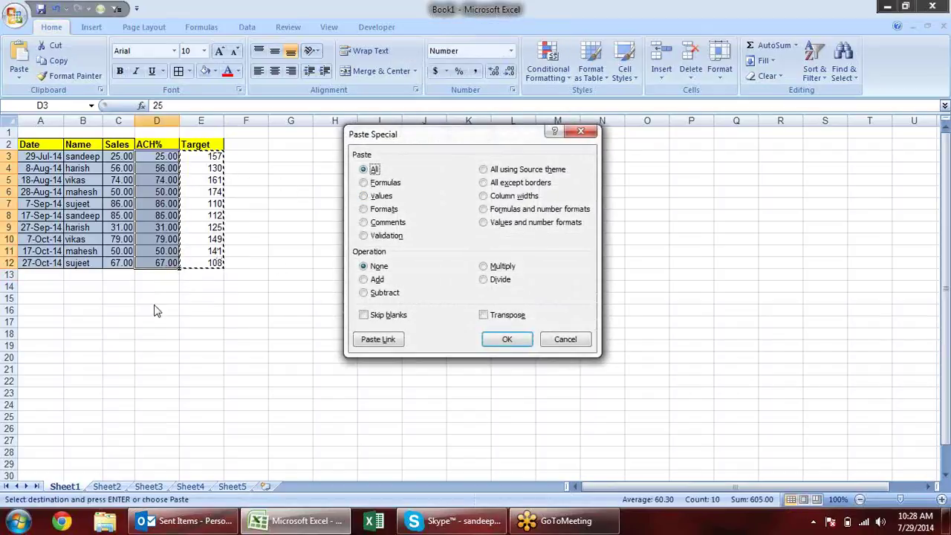
click(487, 279)
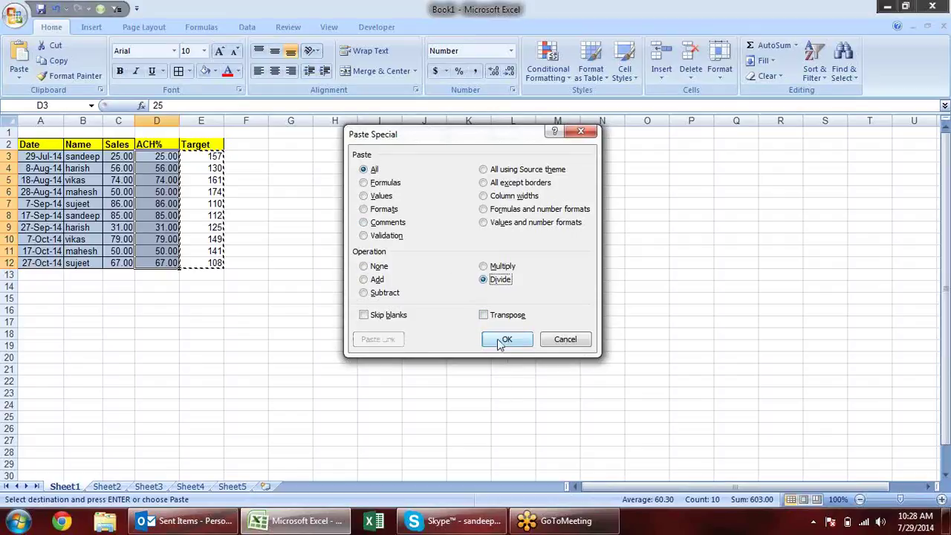
click(505, 340)
click(458, 70)
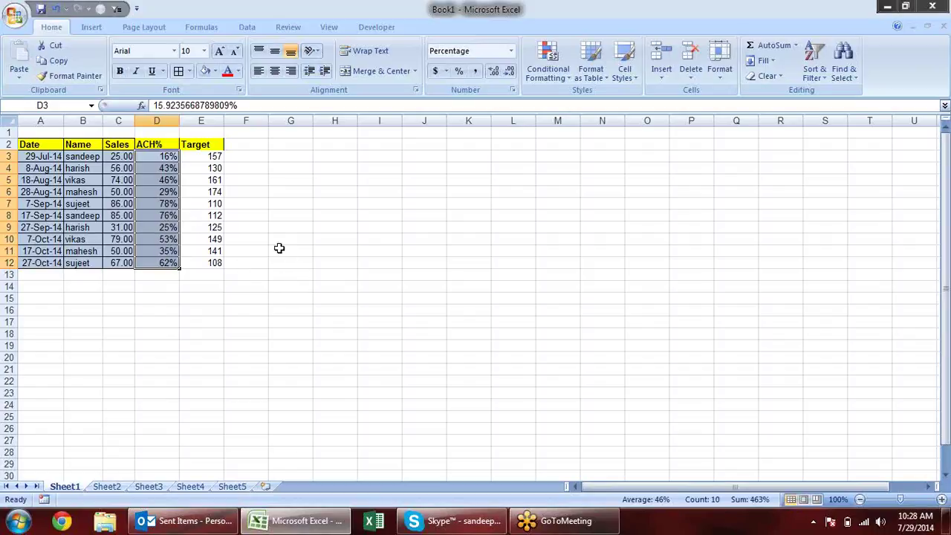
click(253, 228)
- Insert a blank column before ACH% and give it the header Sales in D2
click(156, 121)
right_click(157, 122)
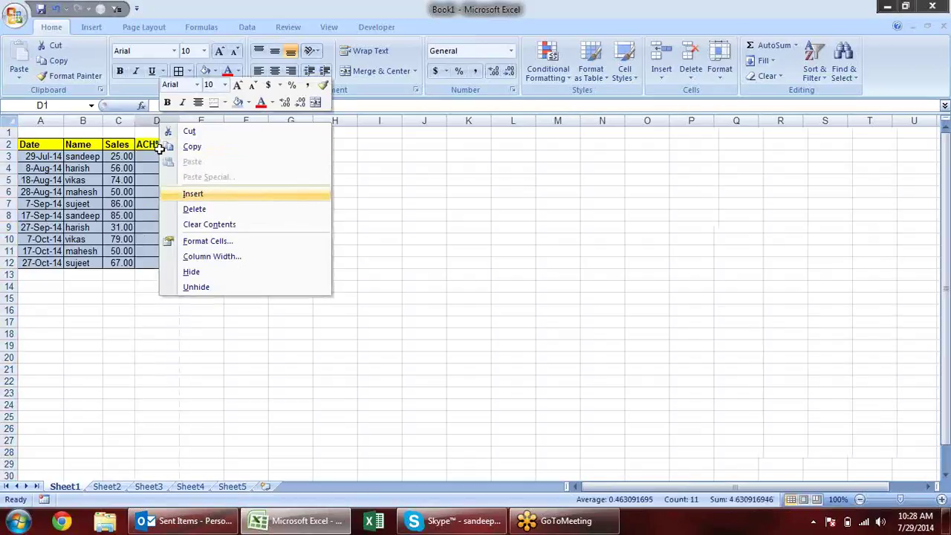
click(193, 194)
text(SAles)
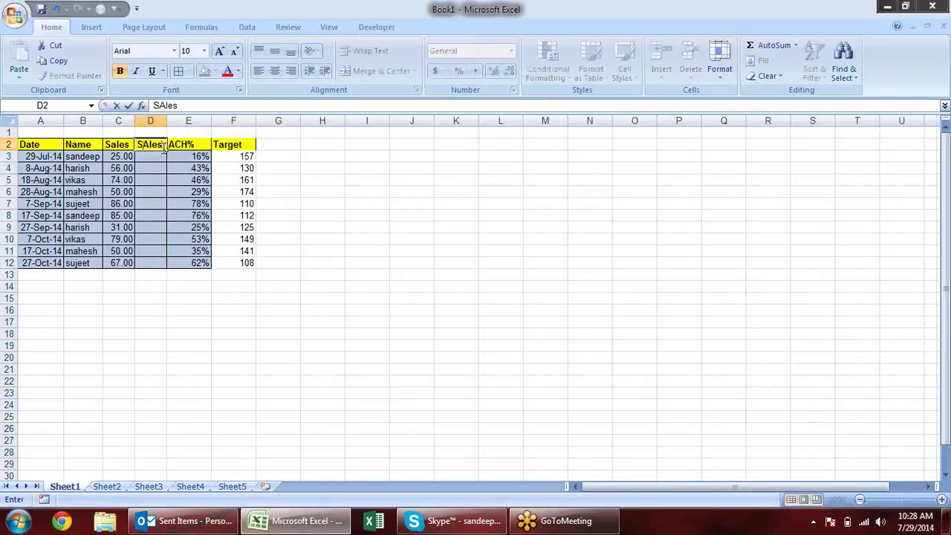
key(Return)
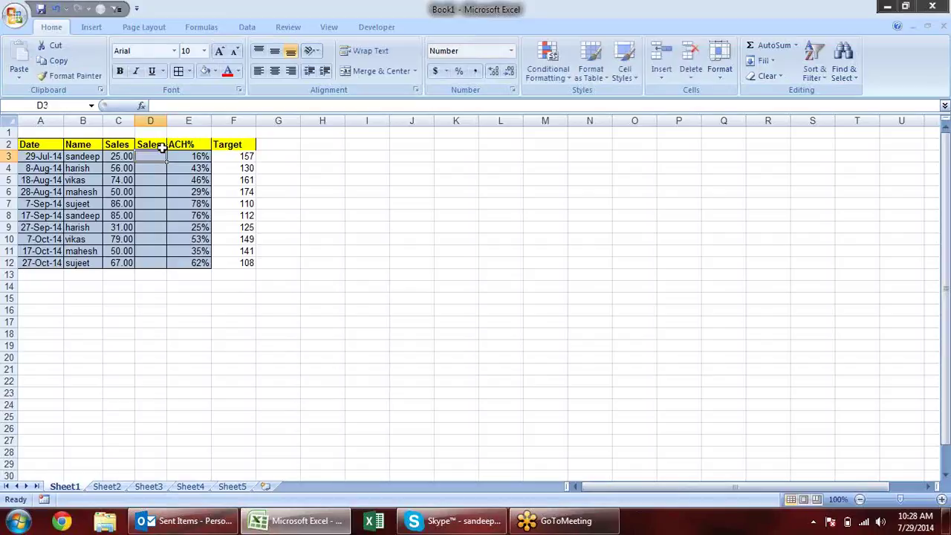
- Fill D3:D12 with RANDBETWEEN random sales between 10 and 90
mouse_move(144, 156)
mouse_down()
mouse_move(145, 275)
mouse_move(148, 265)
mouse_up()
text(=ra)
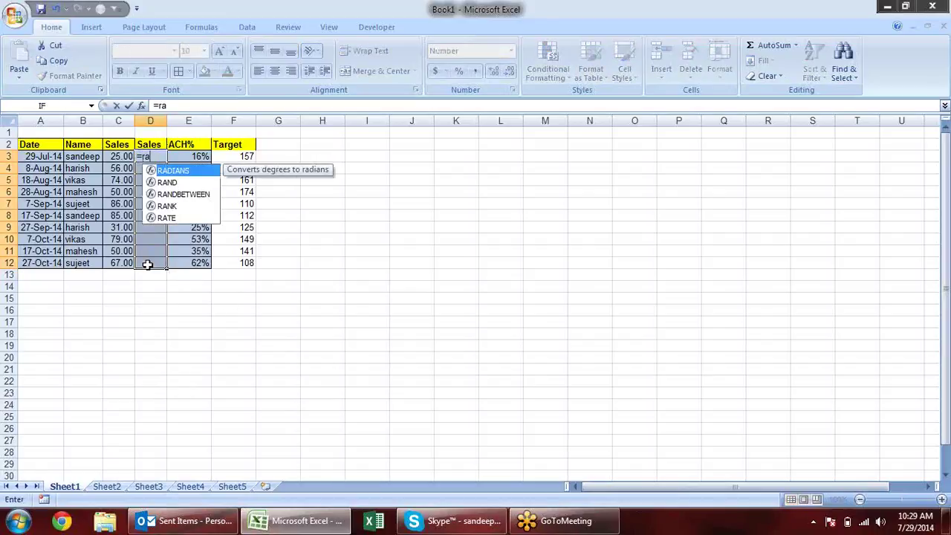
key(Down)
key(Down)
key(Tab)
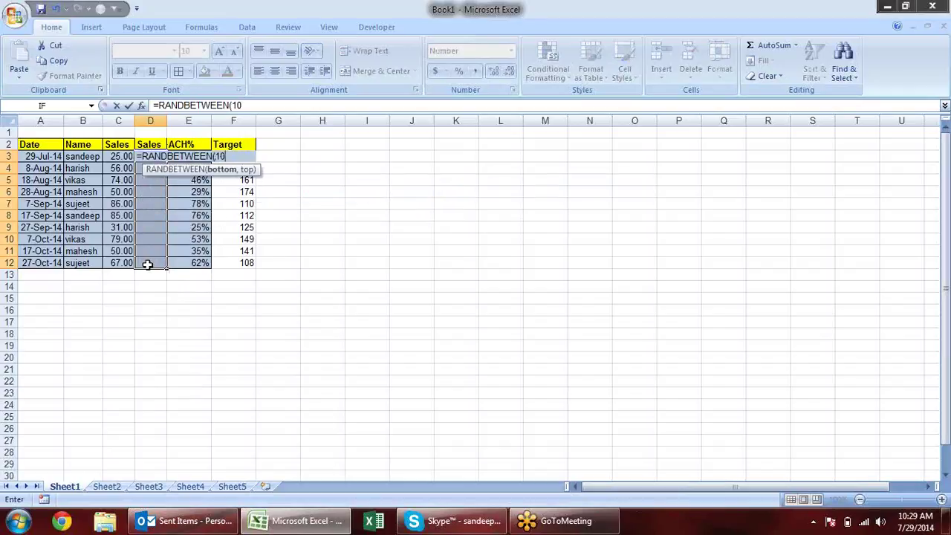
text(,90)
text())
key(ctrl+Return)
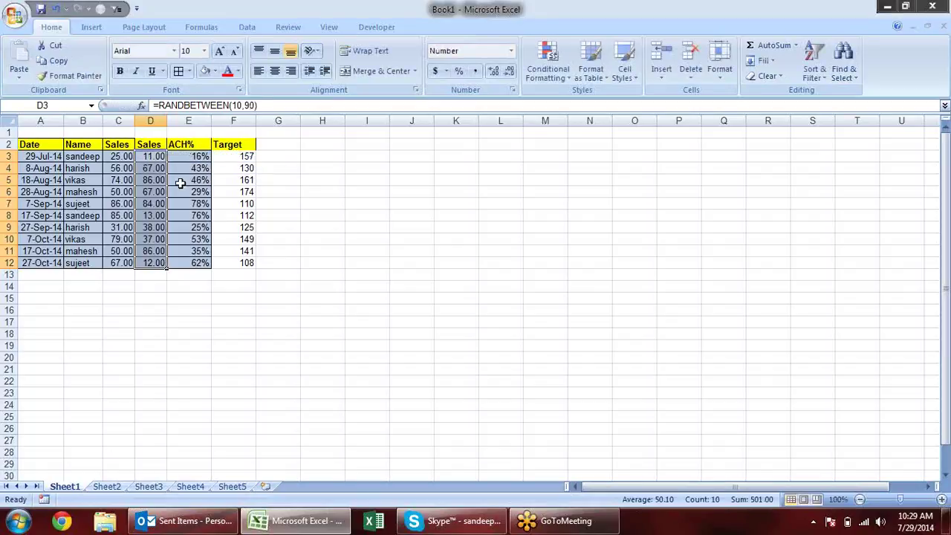
- Add a Target header in G2 and fill G3:G12 with =RANDBETWEEN(100,200)
click(270, 145)
text(Target)
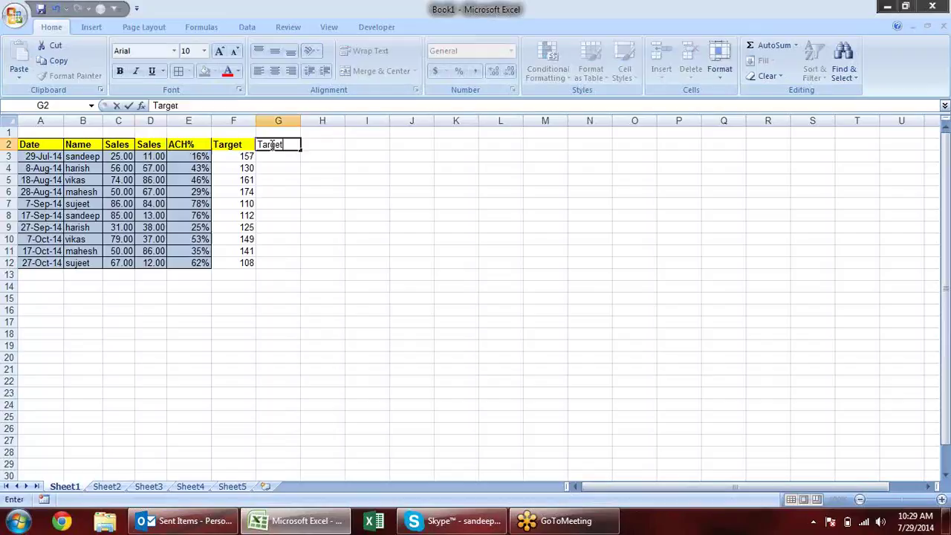
key(Return)
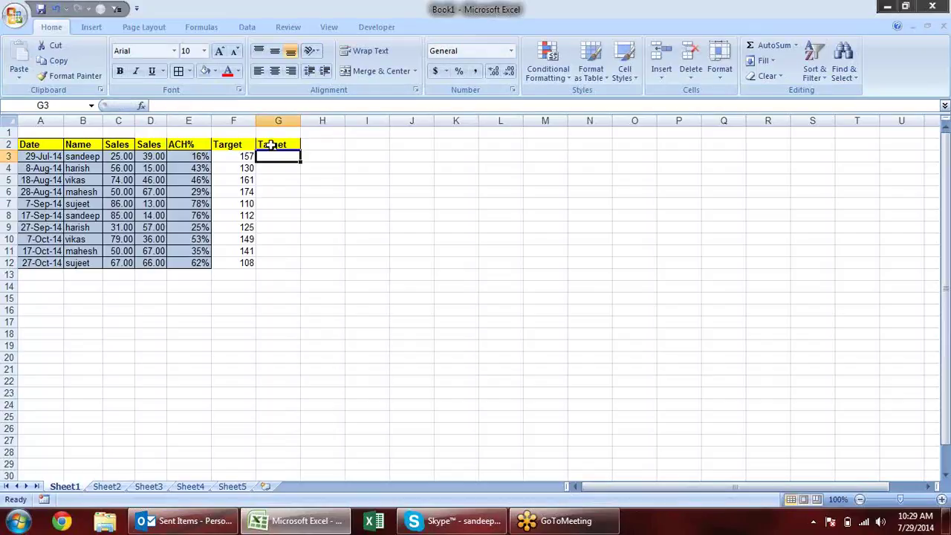
drag(288, 155, 292, 264)
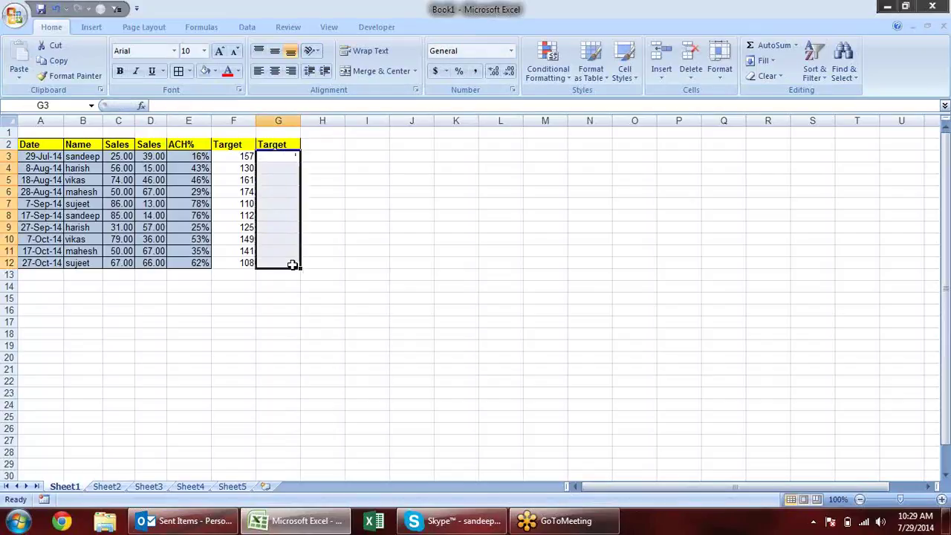
text(=ra)
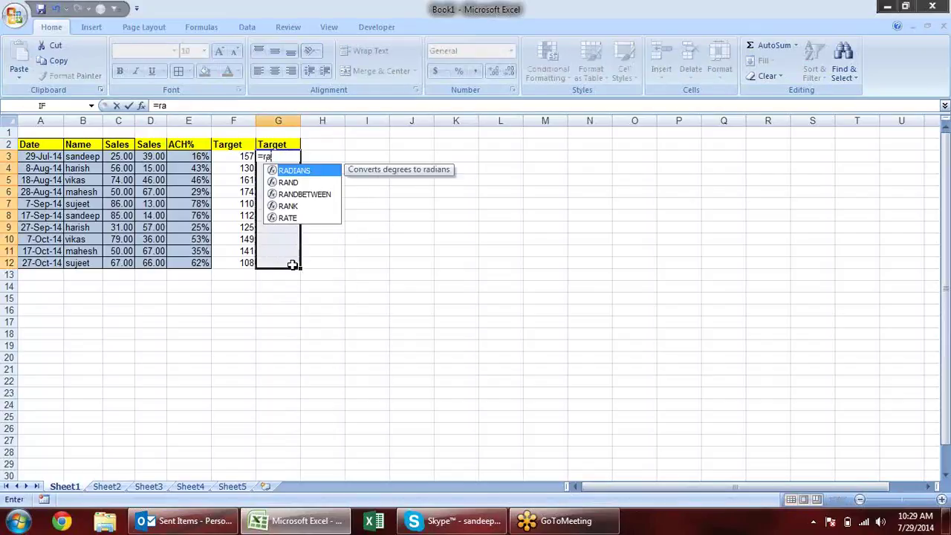
key(Down)
key(Down)
key(Tab)
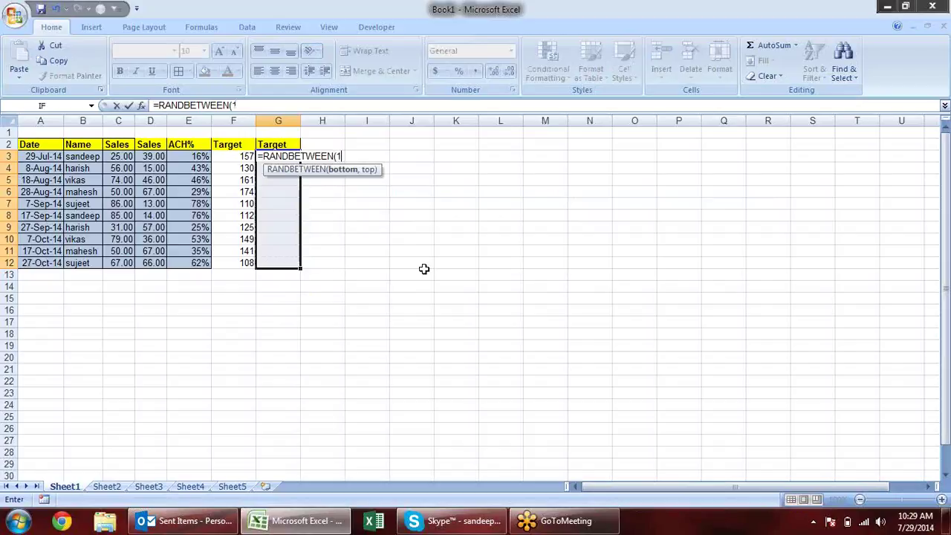
text(00,200)
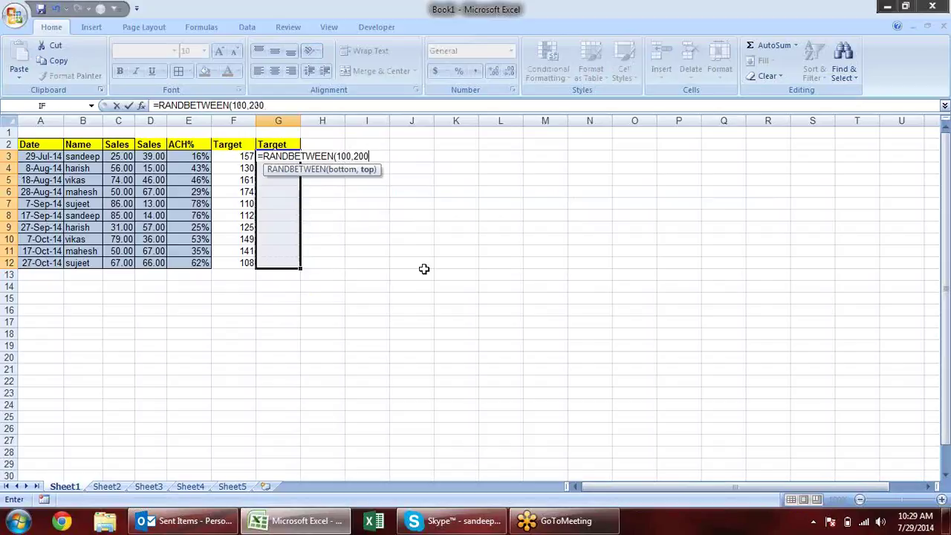
key(ctrl+Return)
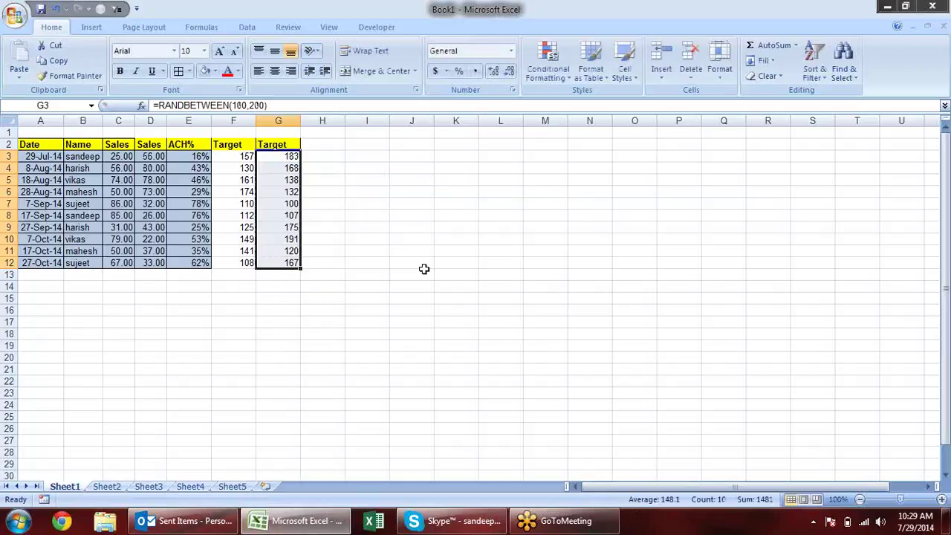
- Convert the G3:G12 random targets to fixed values with Paste Special Values
key(ctrl+c)
key(ctrl+alt+v)
key(v)
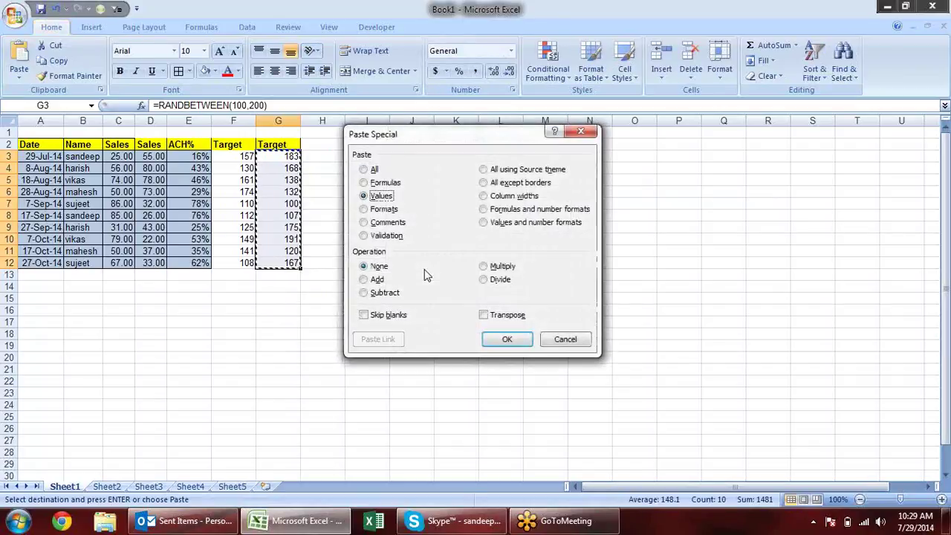
key(Return)
key(Escape)
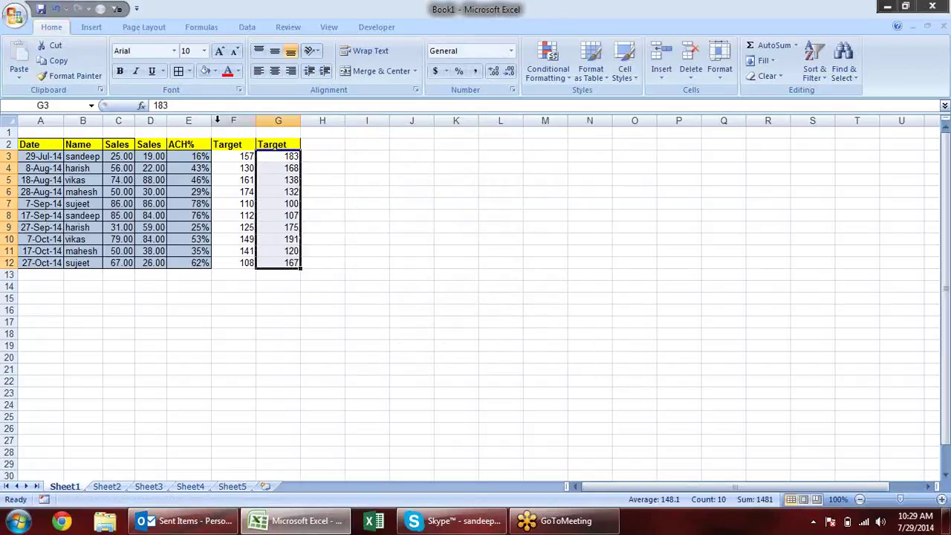
right_click(219, 121)
- Insert an empty column F and copy the ACH% header into F2
click(266, 193)
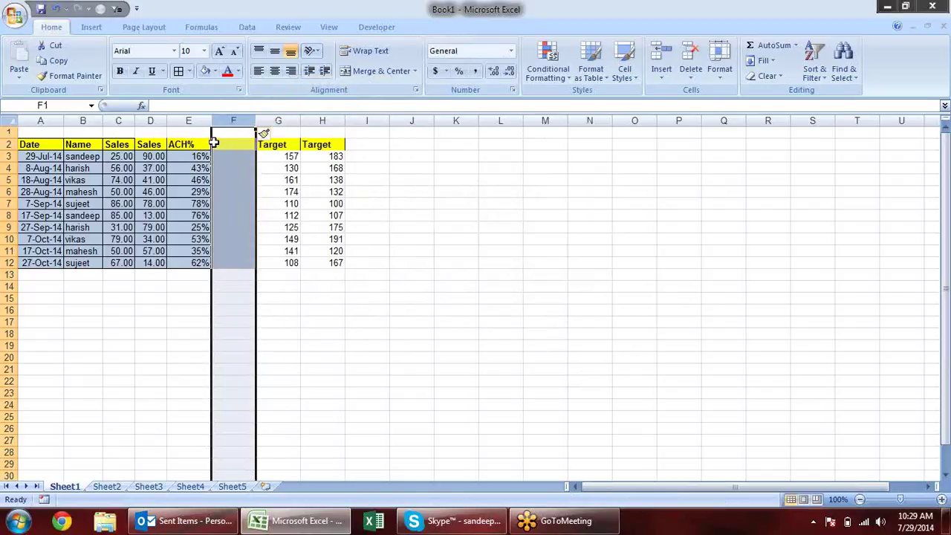
click(205, 145)
key(ctrl+c)
click(246, 144)
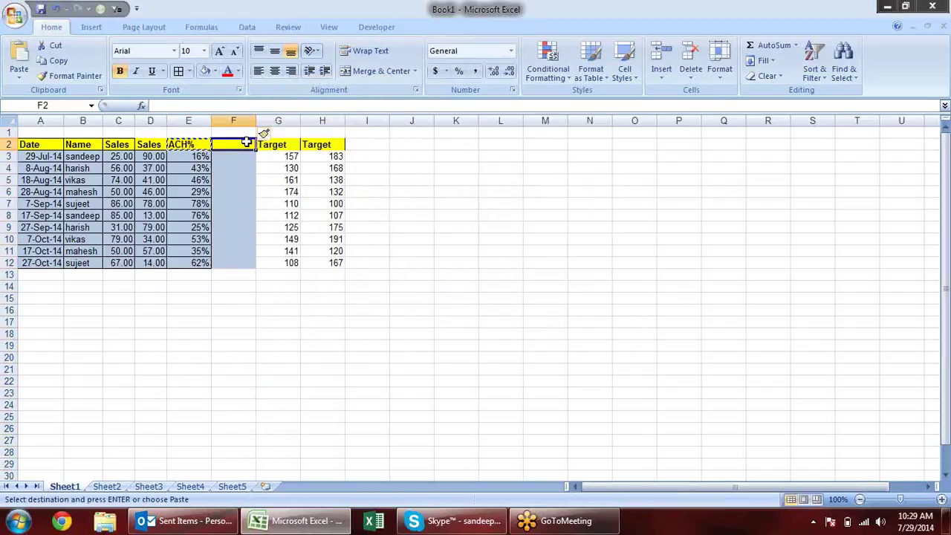
key(Return)
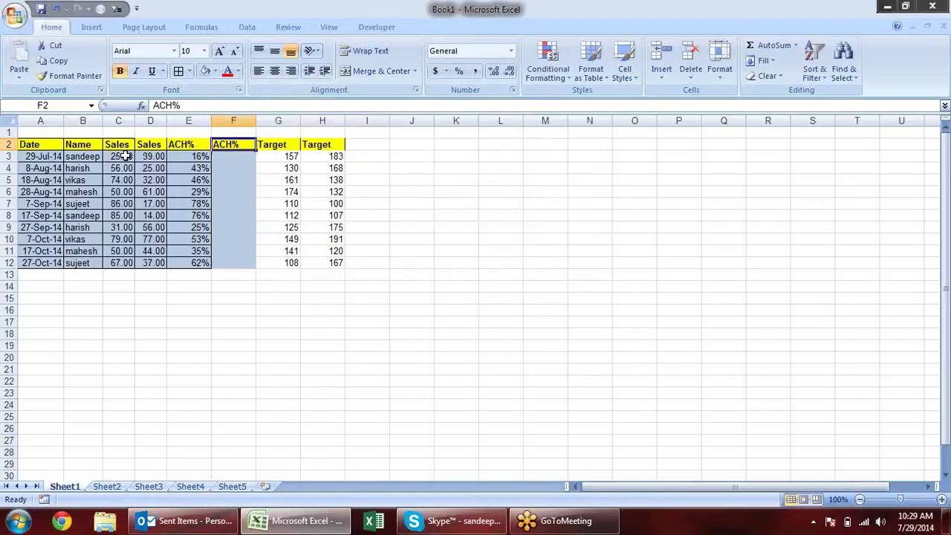
- Copy the Sales values C3:D12 into E3:F12
mouse_move(123, 157)
mouse_down()
mouse_move(150, 272)
mouse_move(158, 265)
mouse_up()
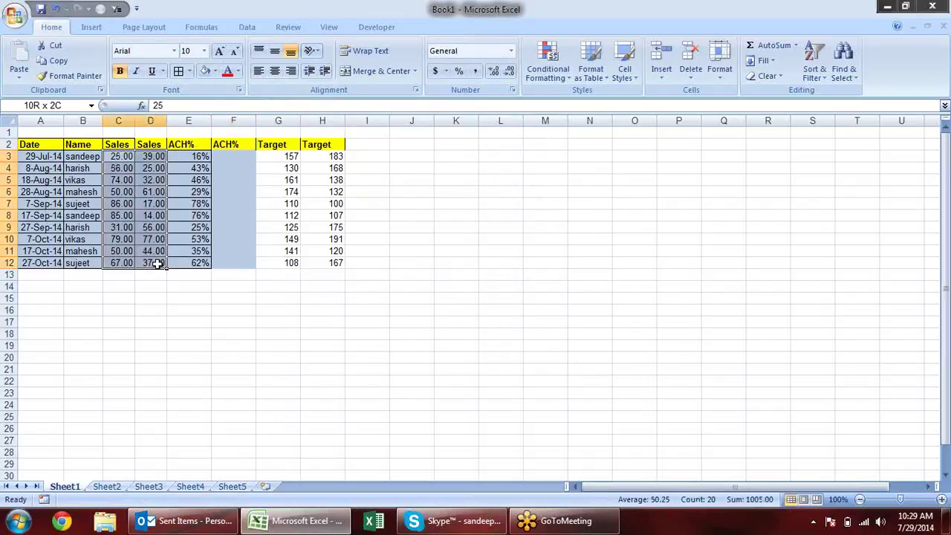
key(ctrl+c)
click(189, 157)
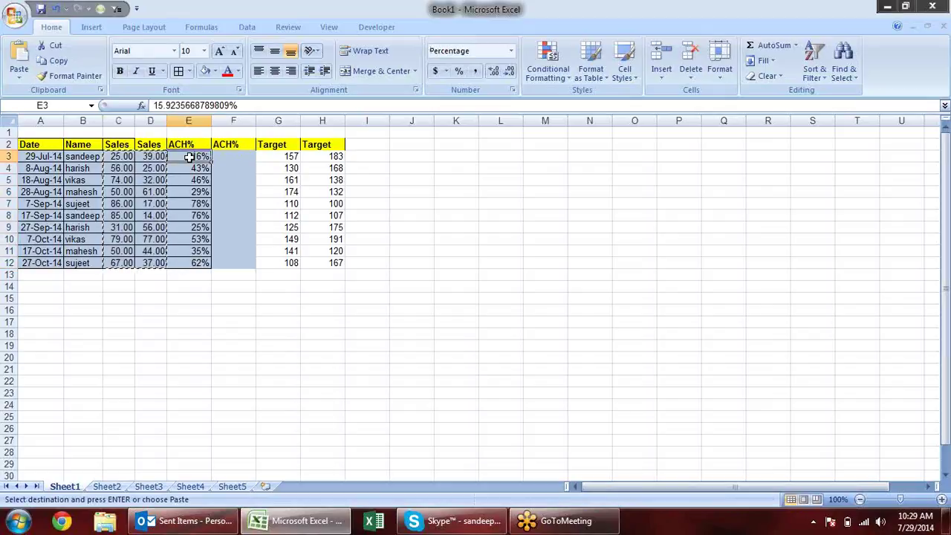
key(Return)
- Paste Special Divide the Target values G3:H12 onto E3:F12, formatted as percentages
mouse_move(279, 156)
mouse_down()
mouse_move(346, 268)
mouse_move(332, 264)
mouse_up()
key(ctrl+c)
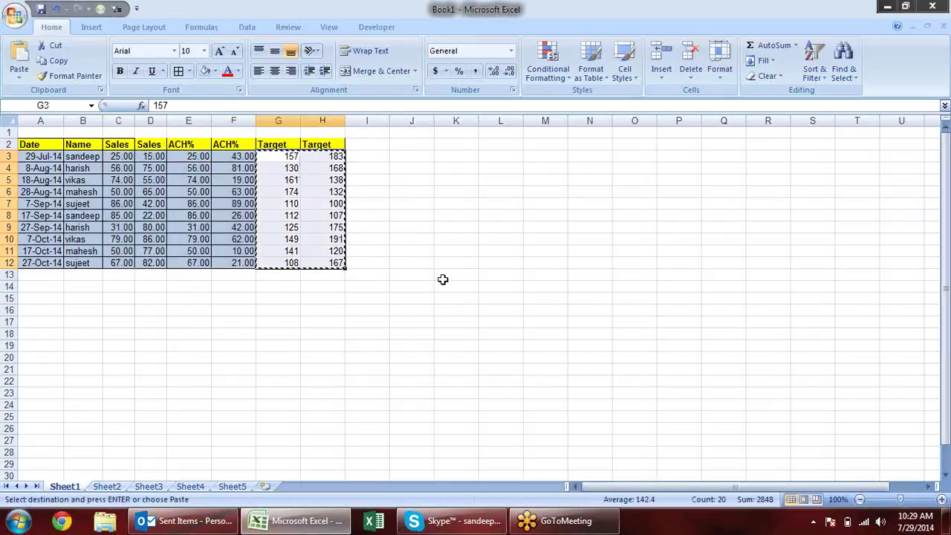
drag(190, 157, 242, 263)
key(alt+e)
key(s)
click(484, 279)
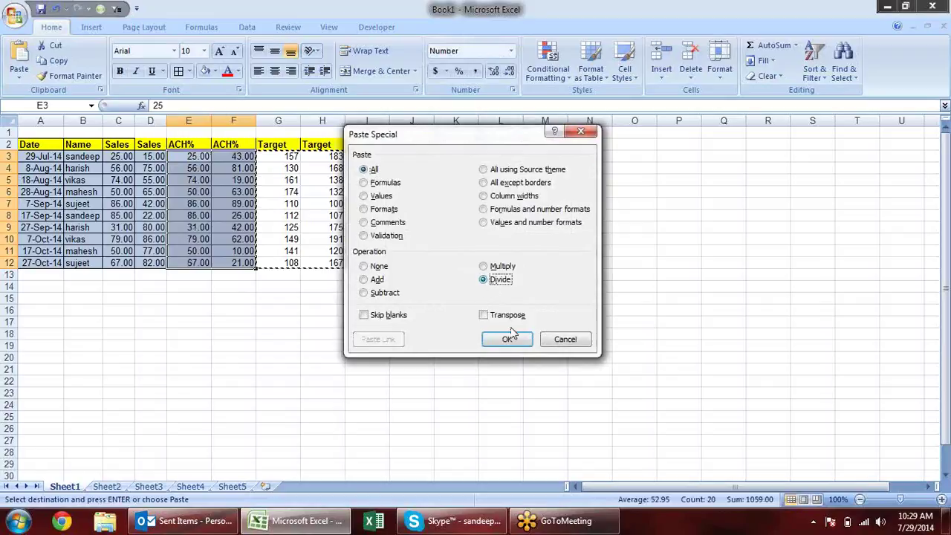
click(510, 336)
click(458, 70)
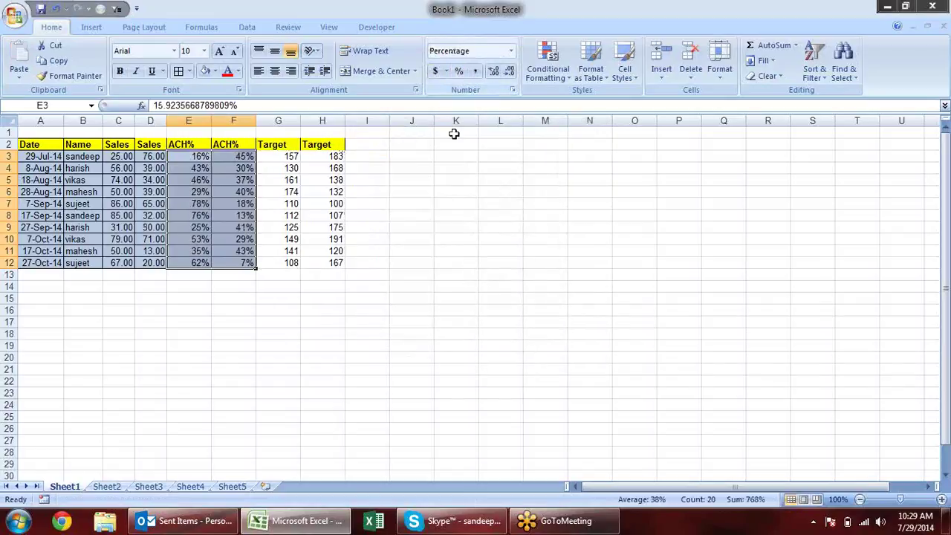
- Check the values in C3, G3, H3, C4, G4, H4 and the formula in D4
click(446, 240)
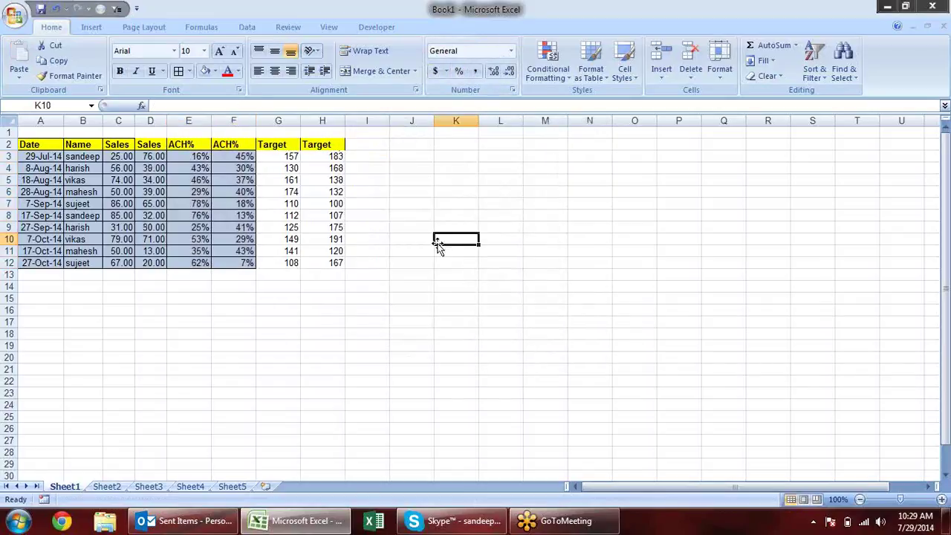
click(289, 154)
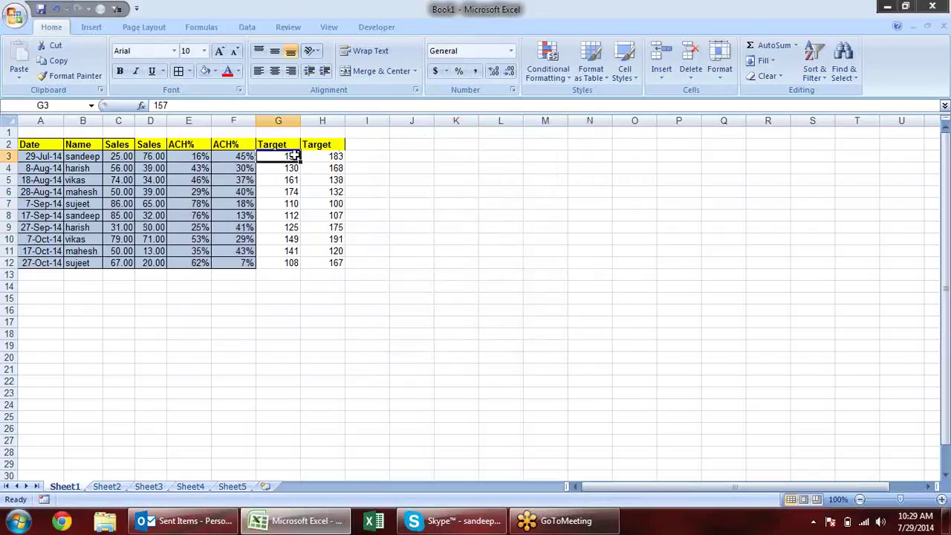
click(120, 155)
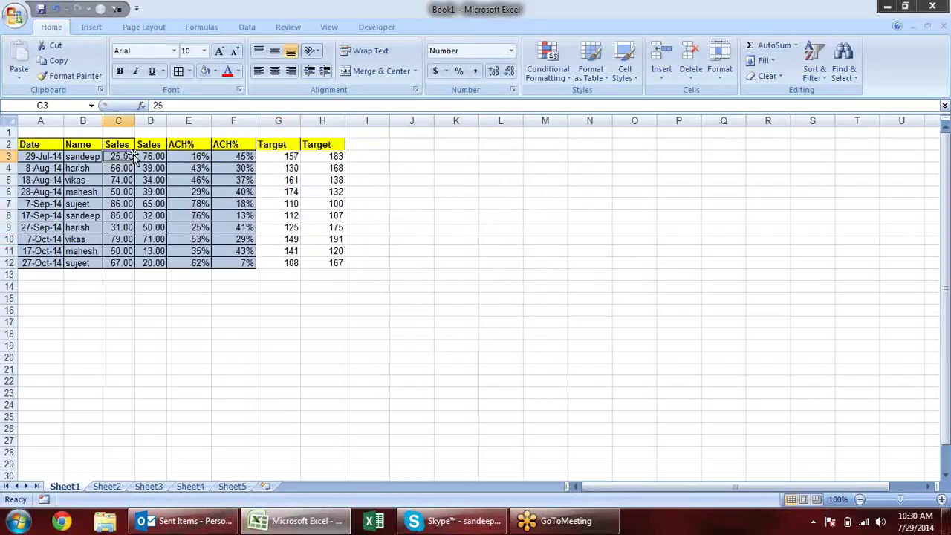
click(318, 159)
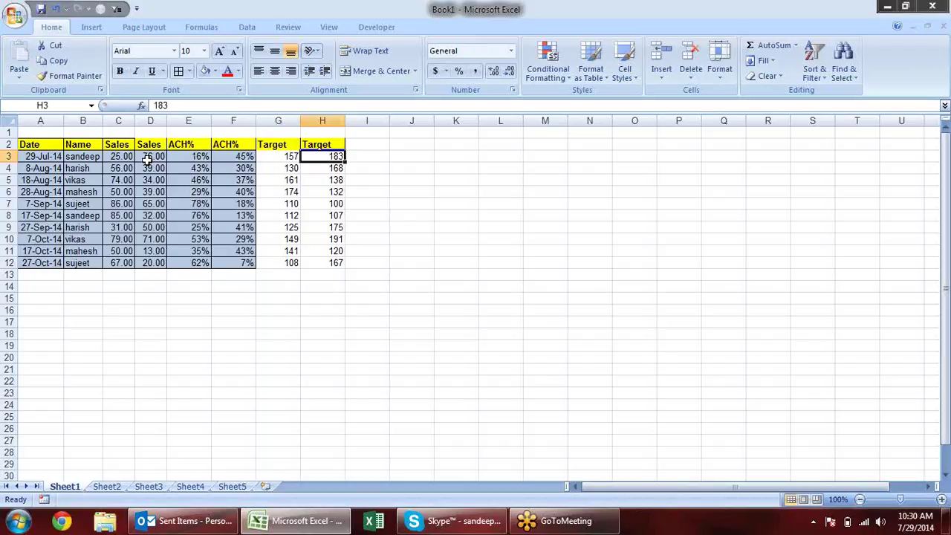
click(295, 167)
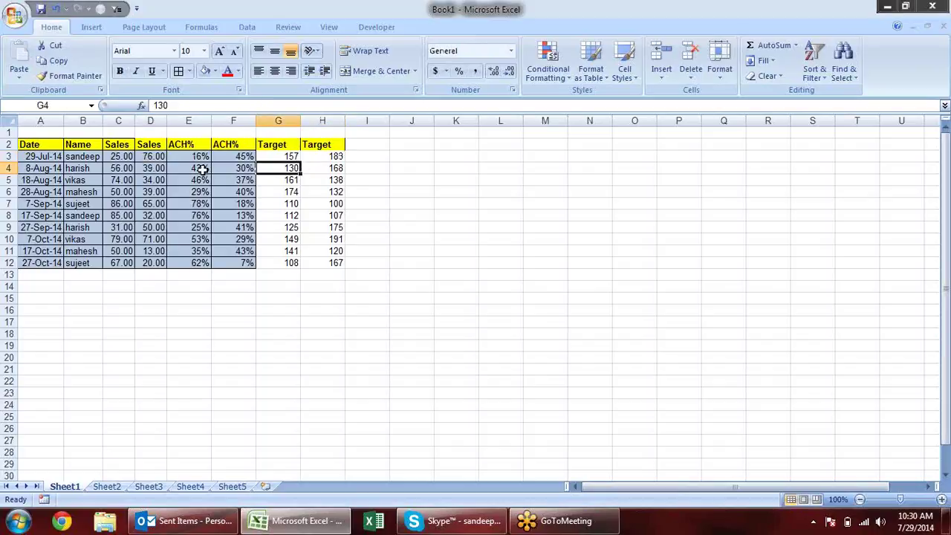
click(123, 165)
click(324, 168)
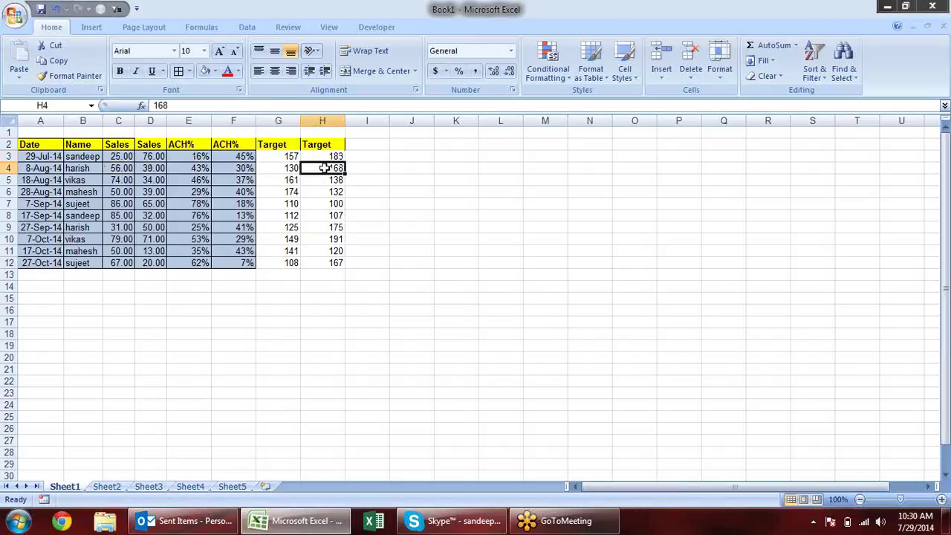
click(158, 169)
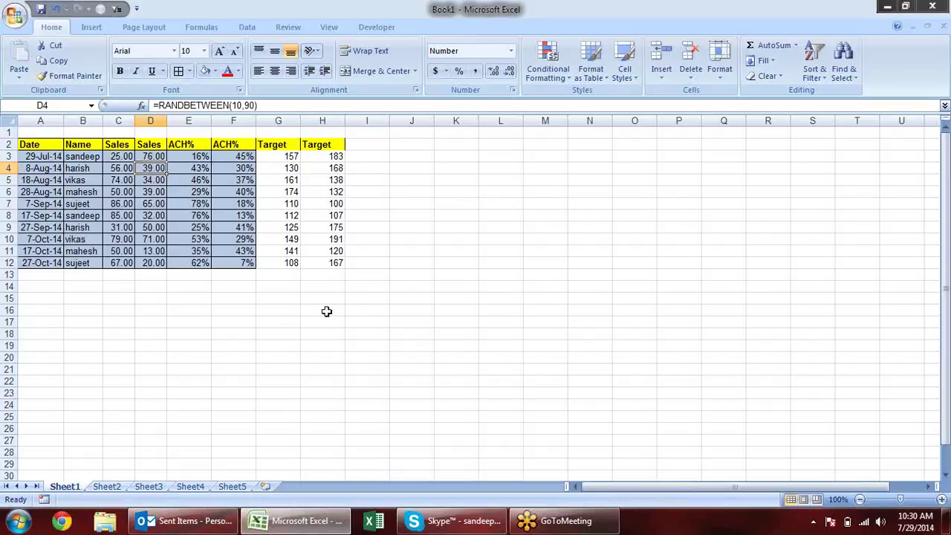
- Fill G16:L29 with =RANDBETWEEN(100000,9000000) using Ctrl+Enter
mouse_move(282, 310)
mouse_down()
mouse_move(478, 468)
mouse_move(515, 469)
mouse_up()
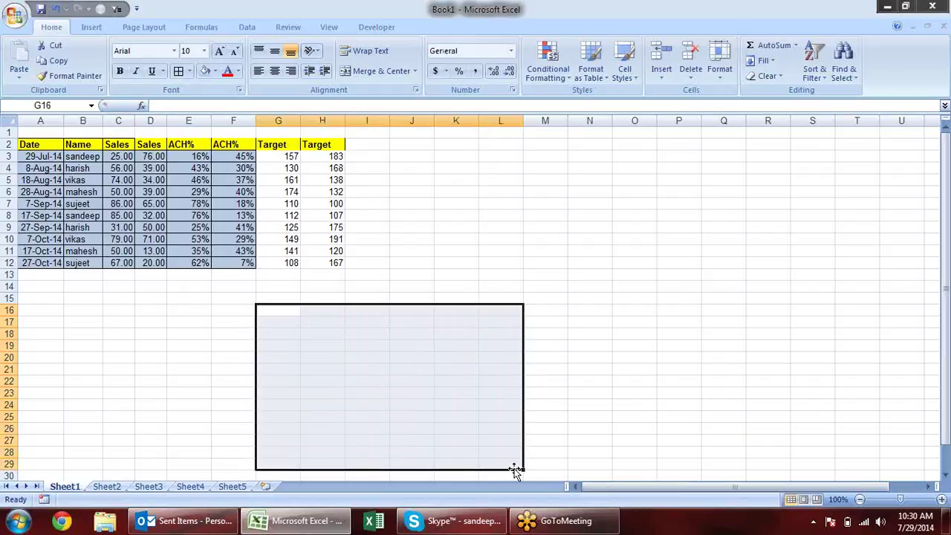
text(=ra)
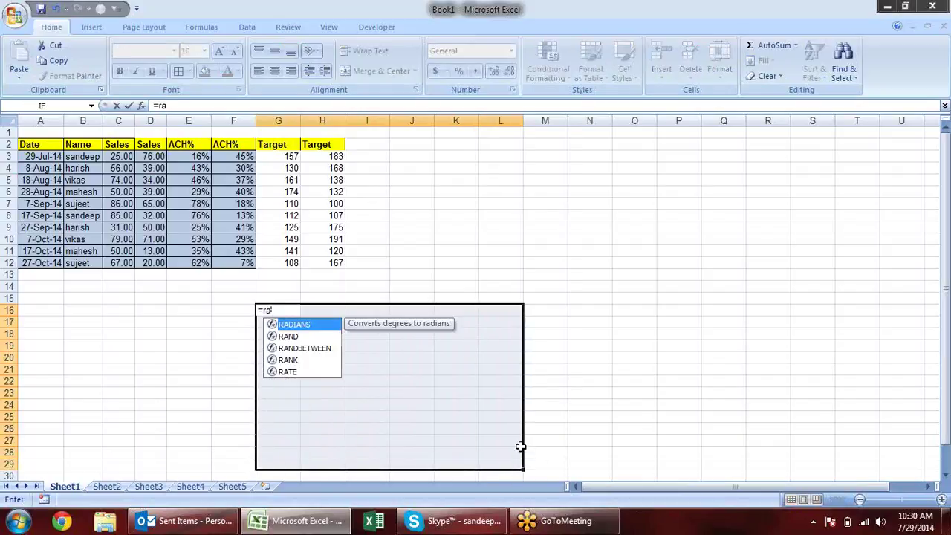
key(Down)
key(Down)
key(Tab)
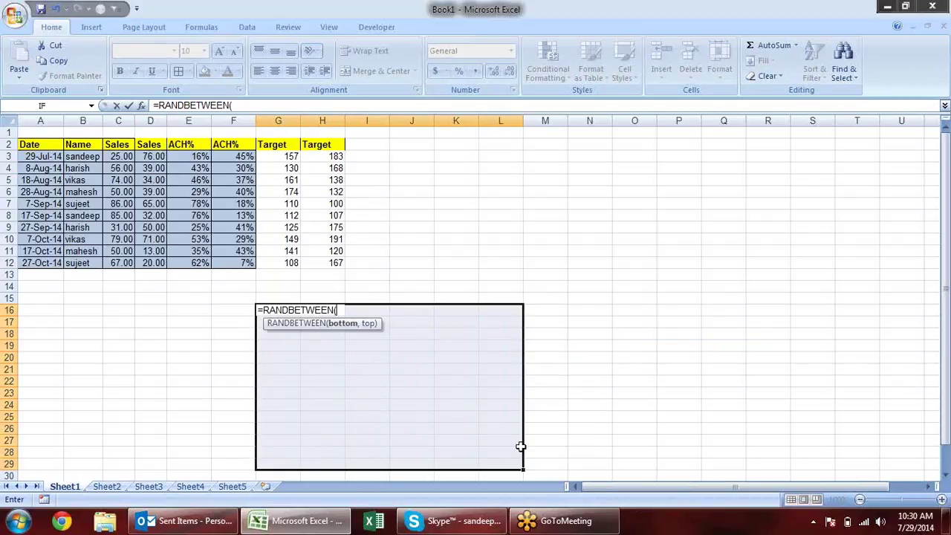
text(10000)
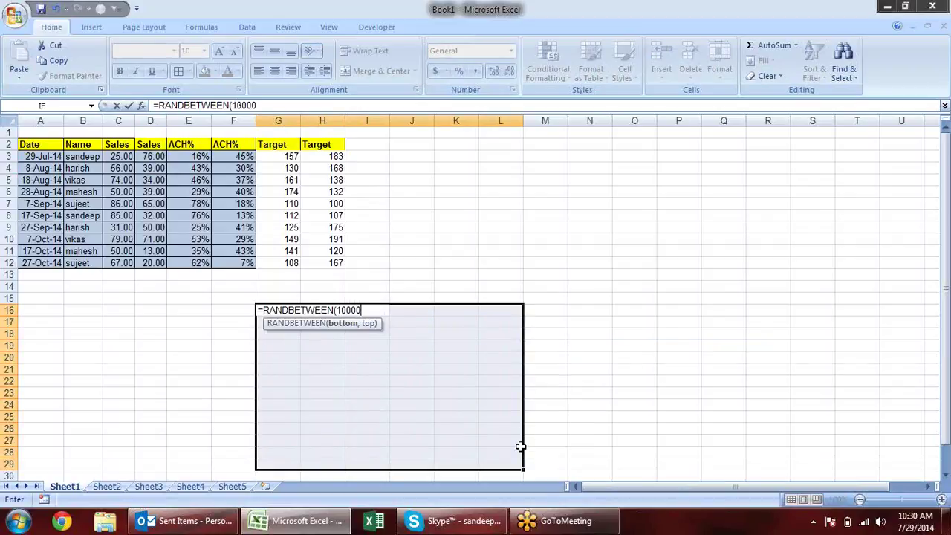
text(,9)
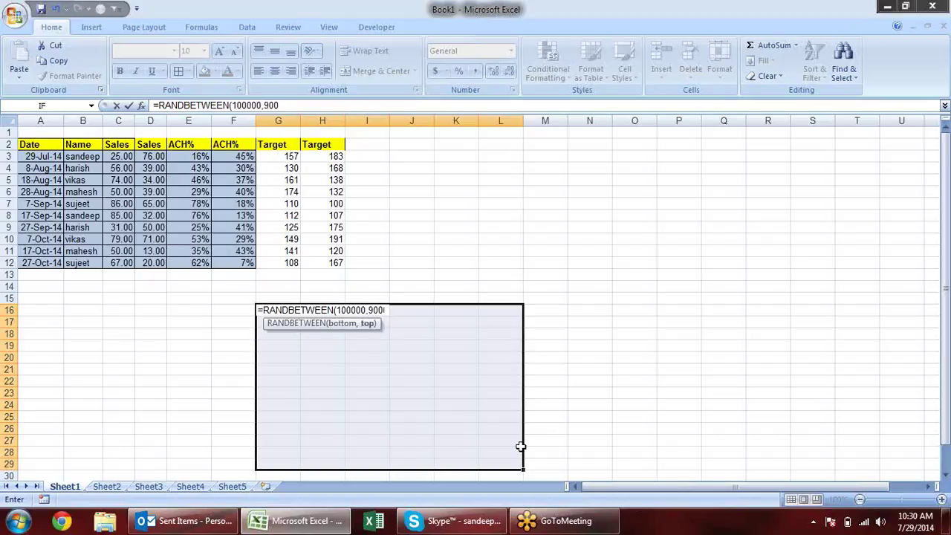
text(0000)
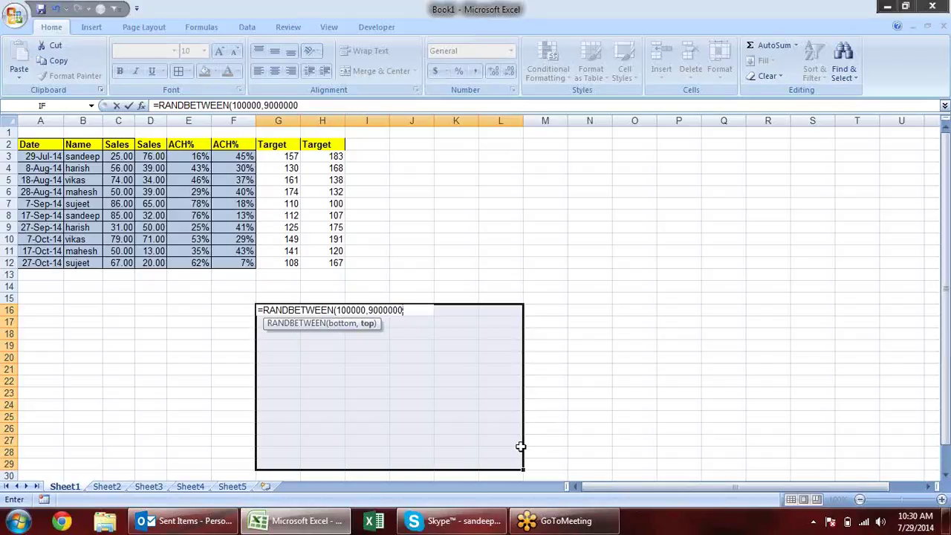
key(ctrl+Return)
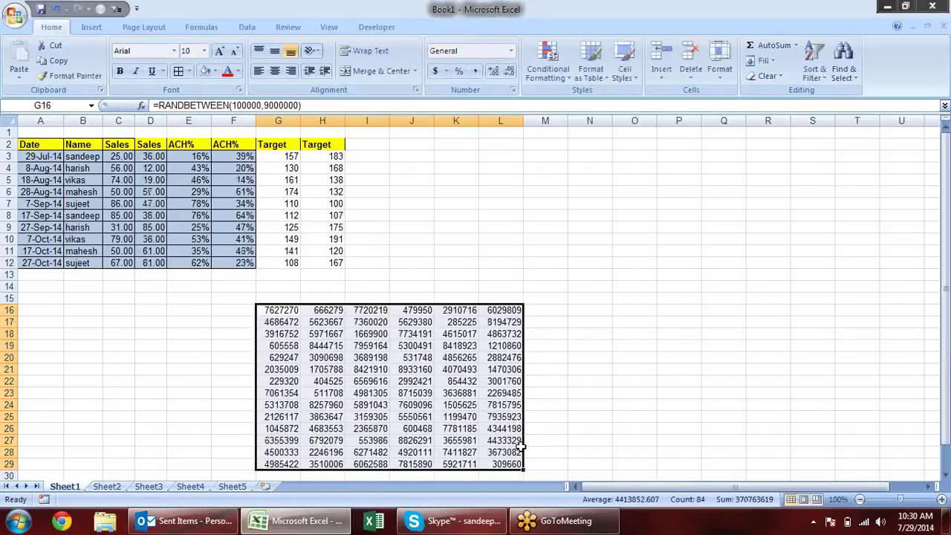
- Copy the random block and paste it back as values only
key(ctrl+c)
key(ctrl+alt+v)
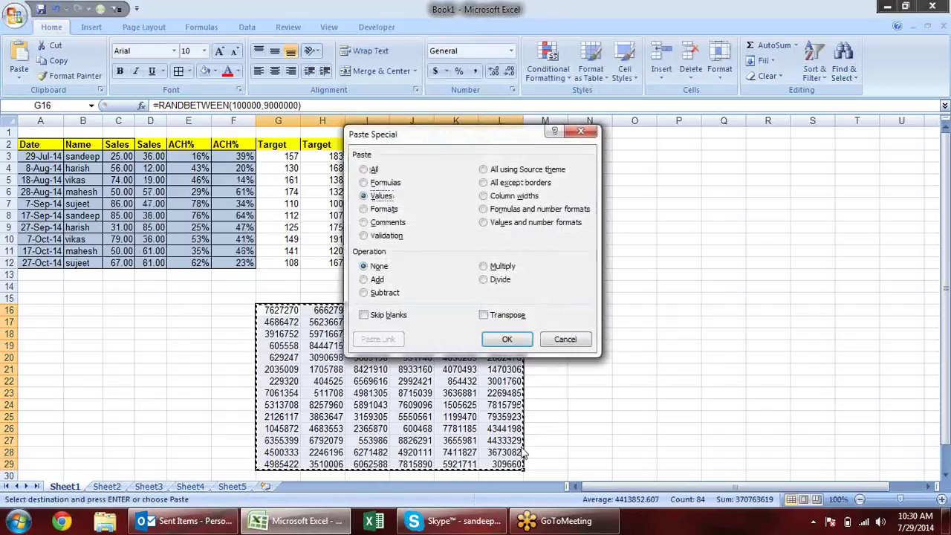
key(v)
key(Return)
- Merge and centre G15:L15 and type the 'Value in Lac' header
click(556, 371)
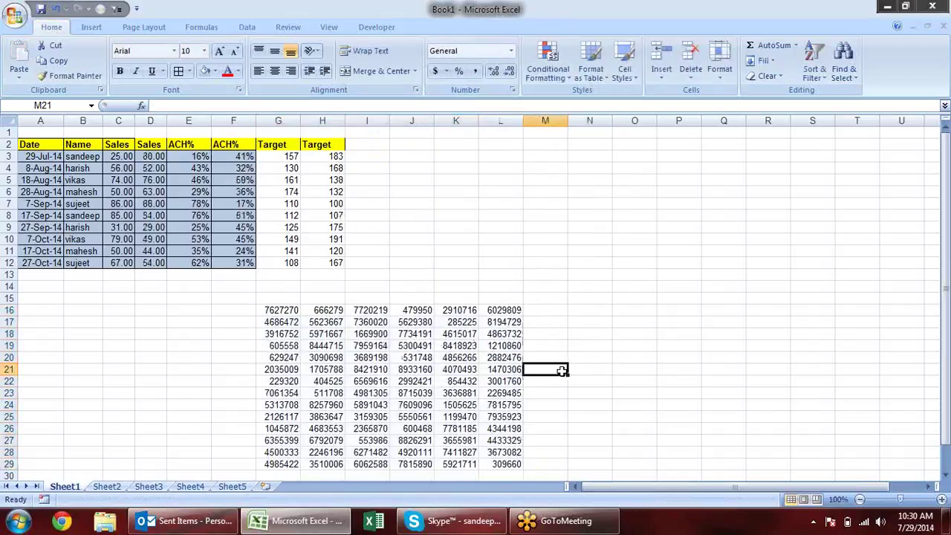
drag(281, 297, 503, 296)
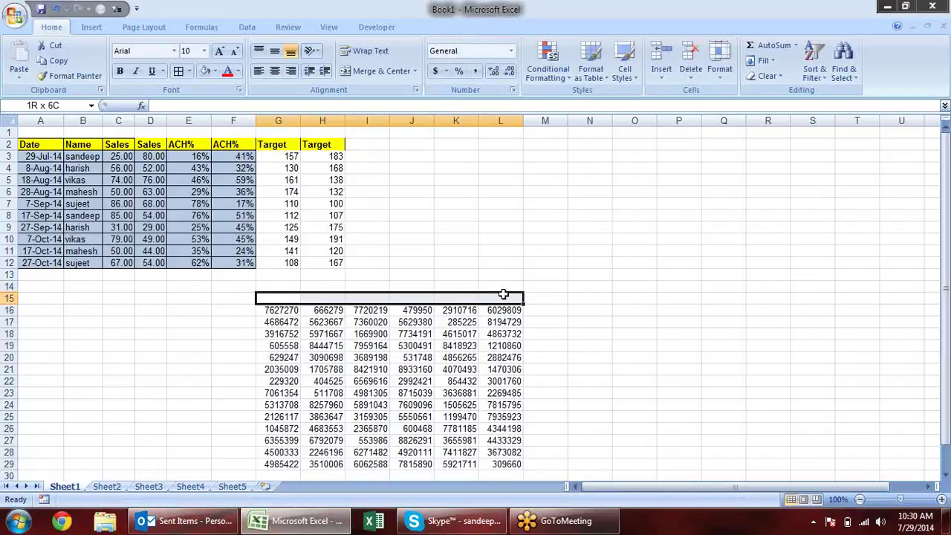
key(alt+h)
key(m)
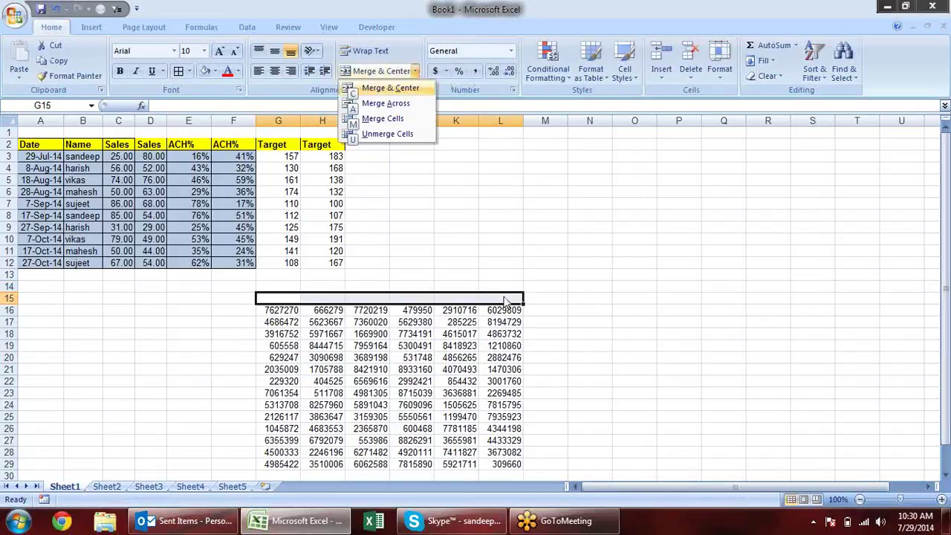
text(c)
text(Valua)
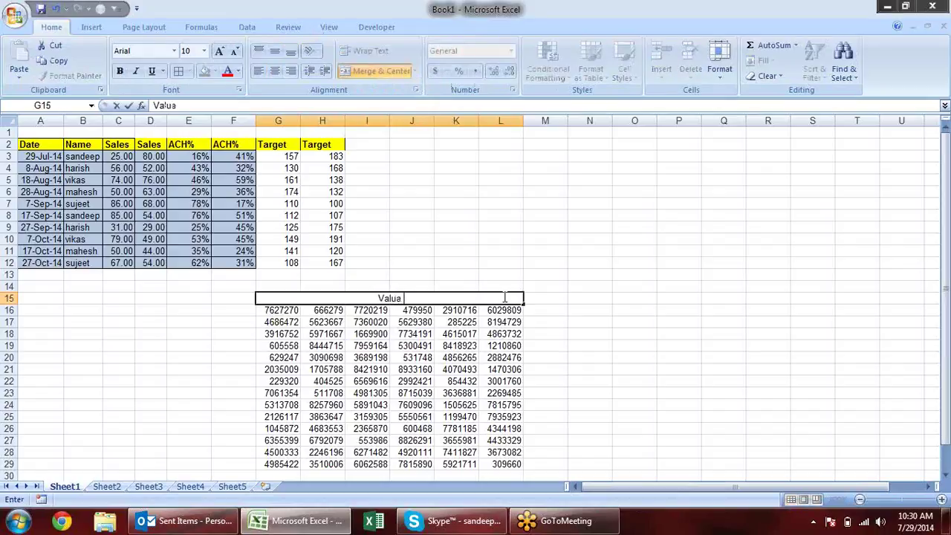
key(BackSpace)
text(e in Lack)
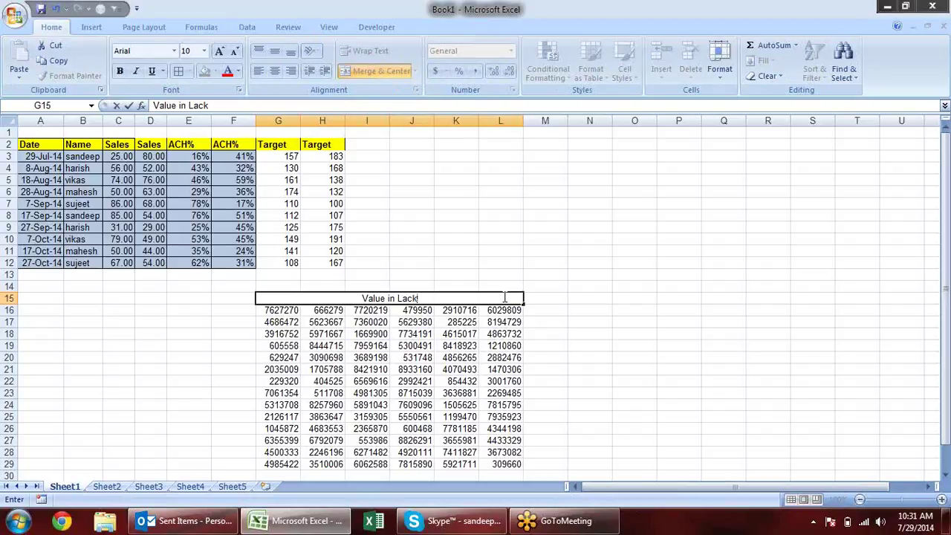
key(BackSpace)
text(h)
key(Return)
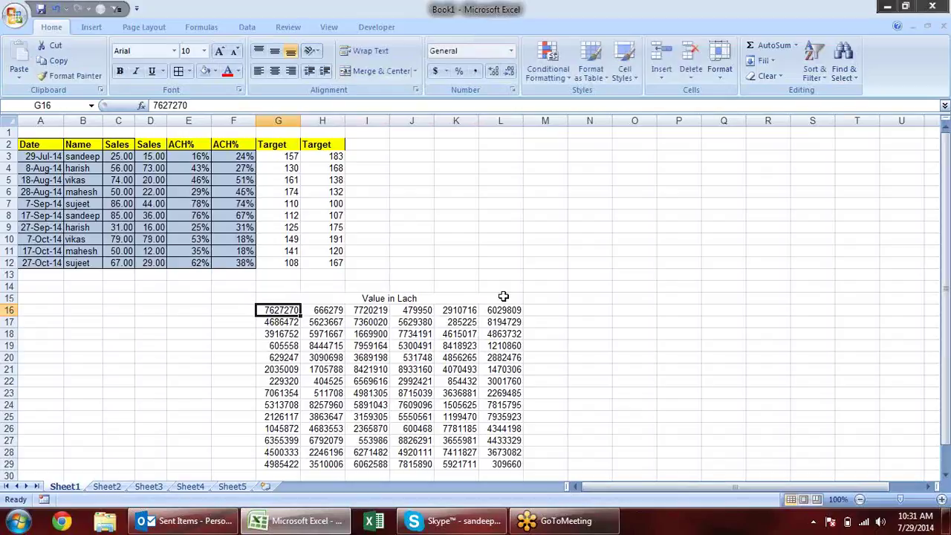
- Correct the header's last letter so it reads 'Value in Lac'
click(503, 297)
double_click(504, 297)
key(BackSpace)
key(BackSpace)
text(c)
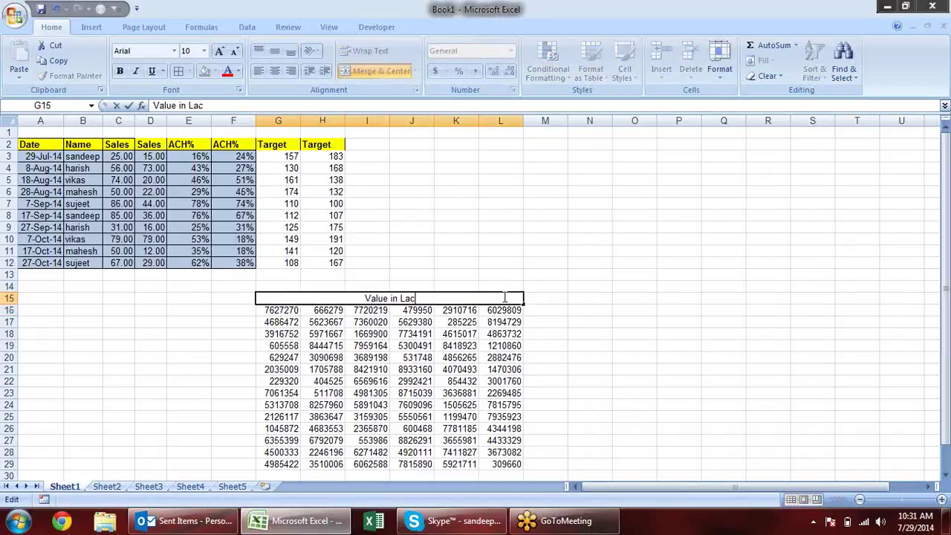
key(Return)
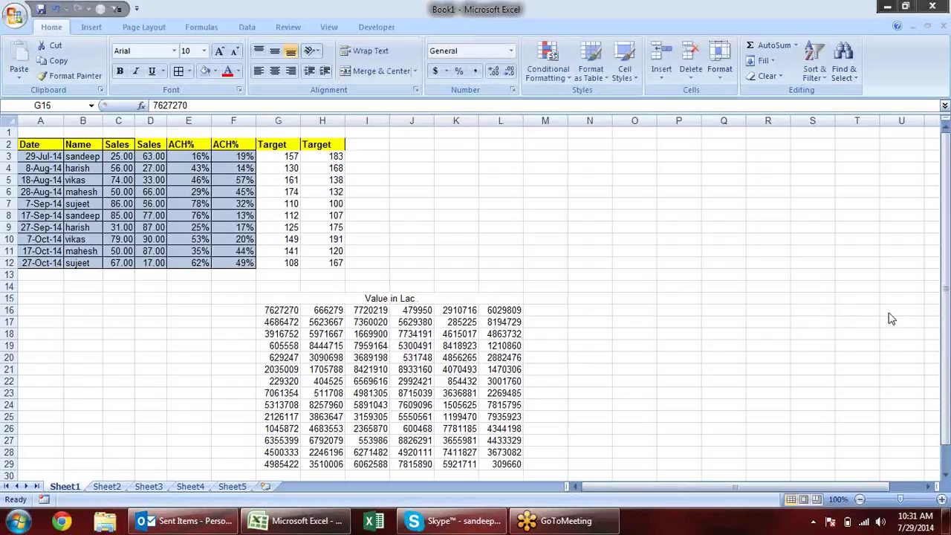
key(Down)
click(407, 298)
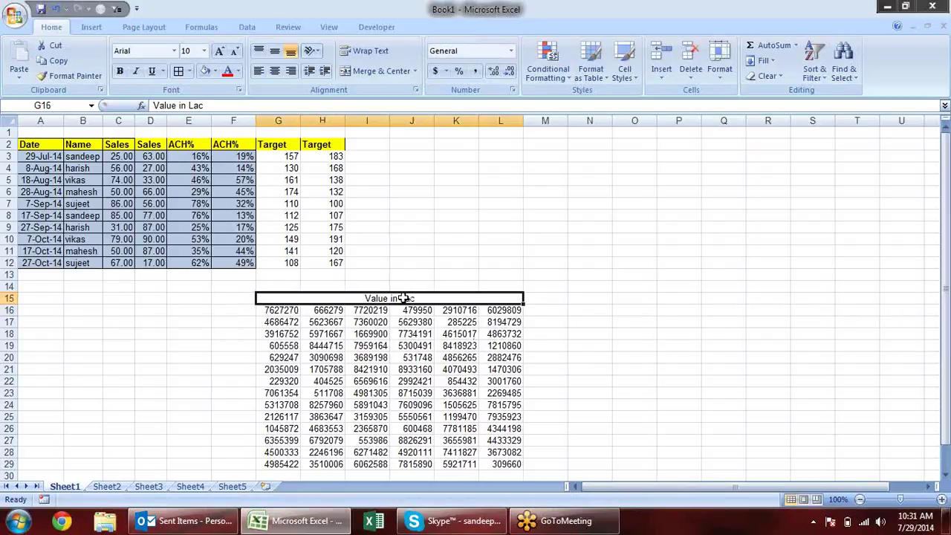
drag(117, 156, 161, 262)
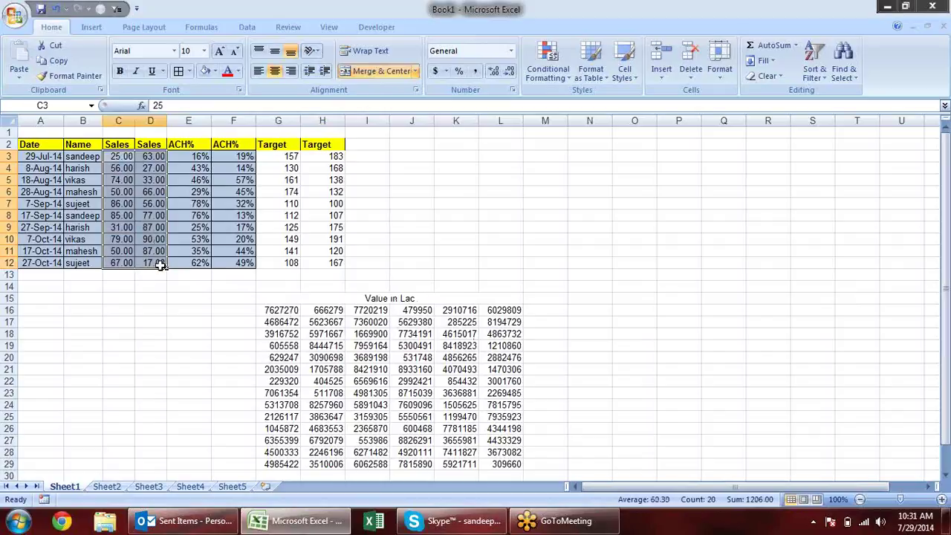
drag(290, 156, 324, 263)
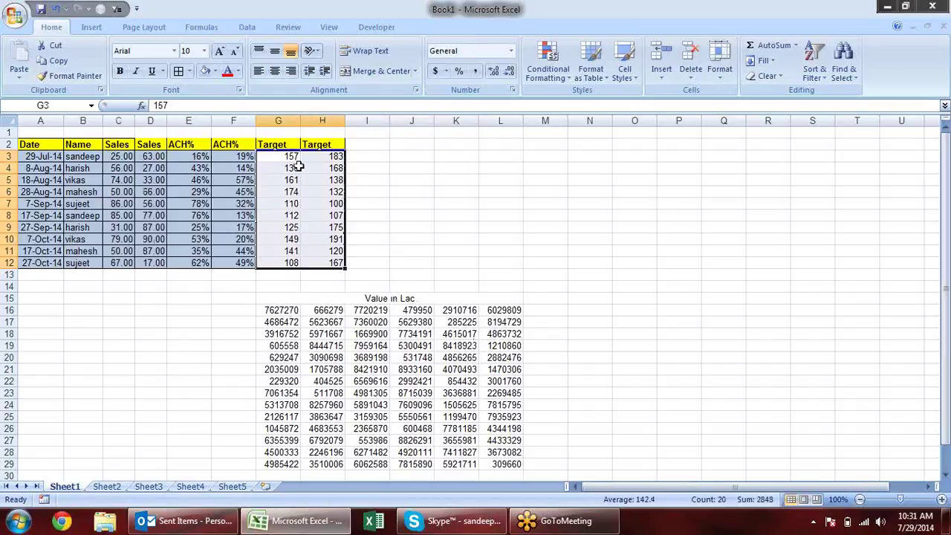
drag(289, 157, 331, 216)
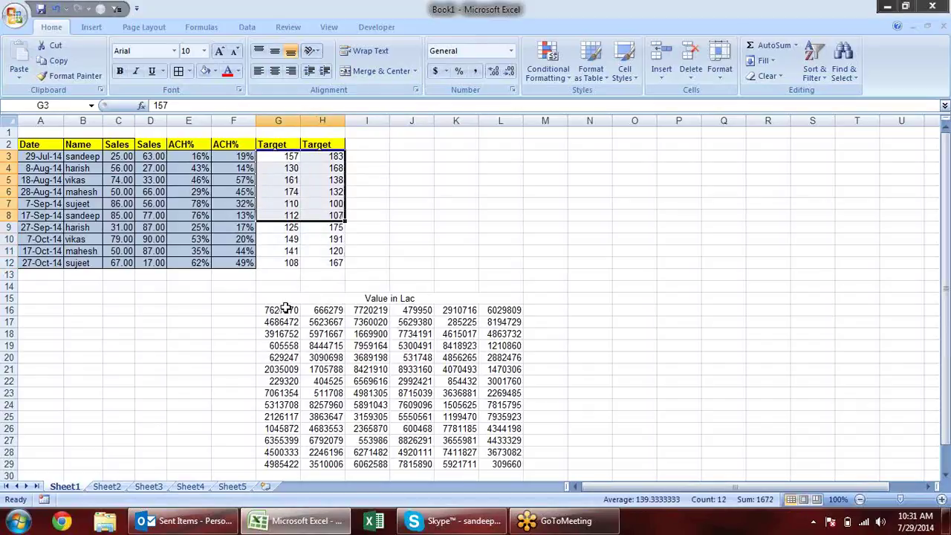
drag(119, 159, 153, 262)
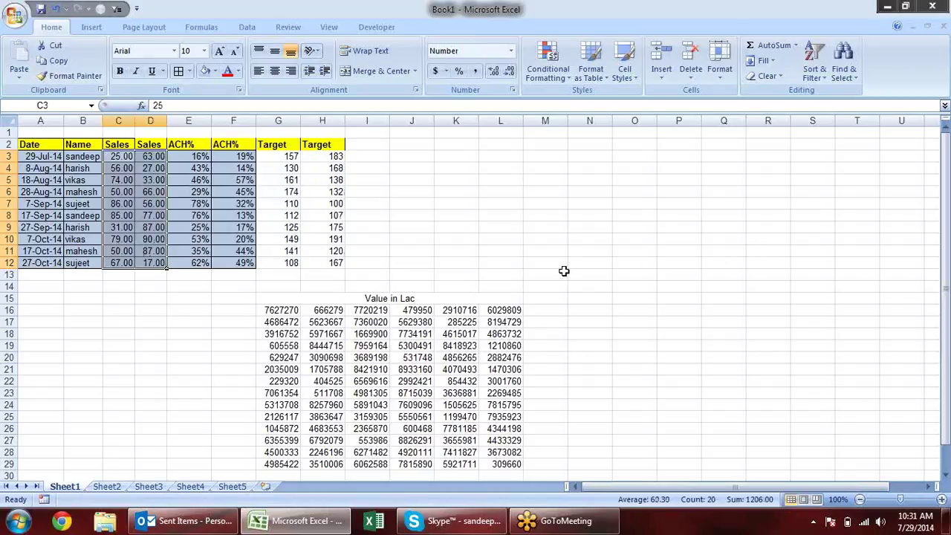
click(563, 271)
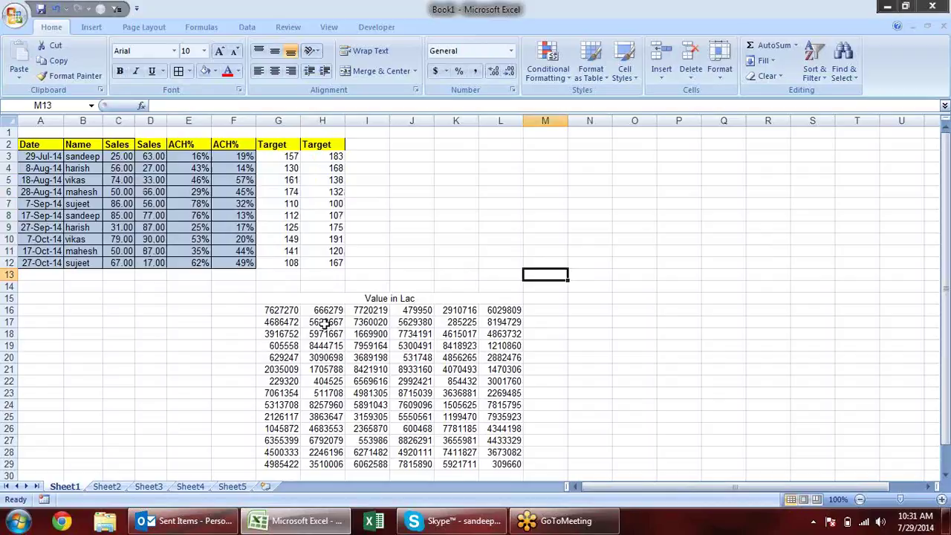
scroll(475, 256, down, 2)
scroll(485, 251, up, 2)
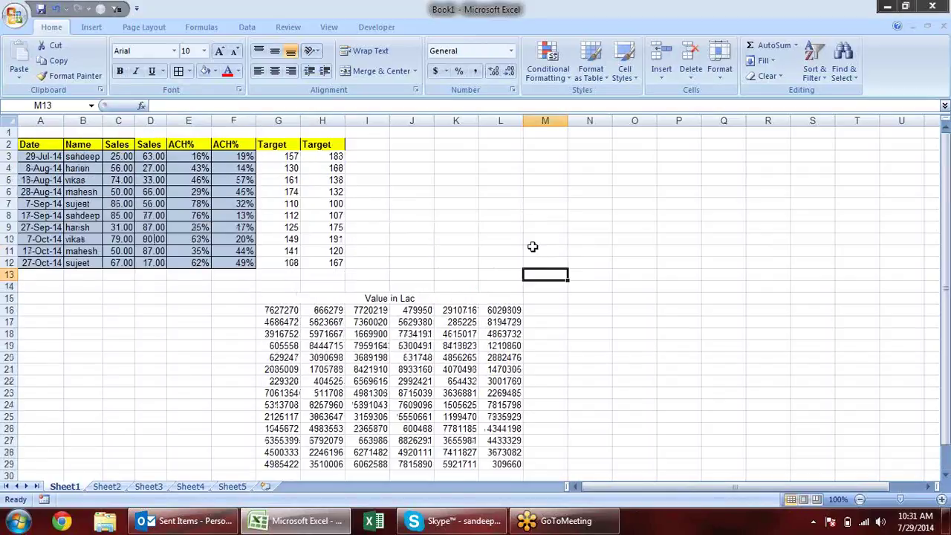
- Select the merged Value in Lac header, then select the number block G16:L29
click(446, 300)
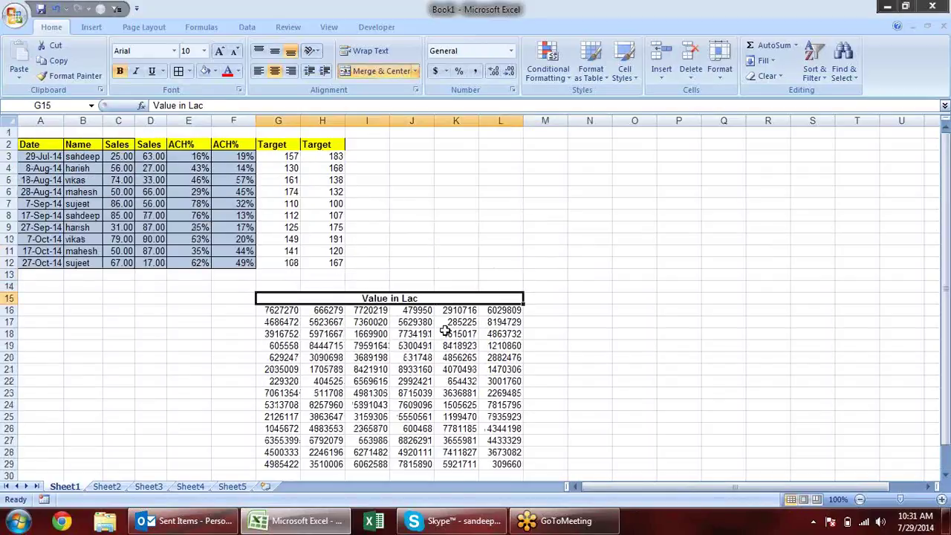
drag(272, 312, 456, 443)
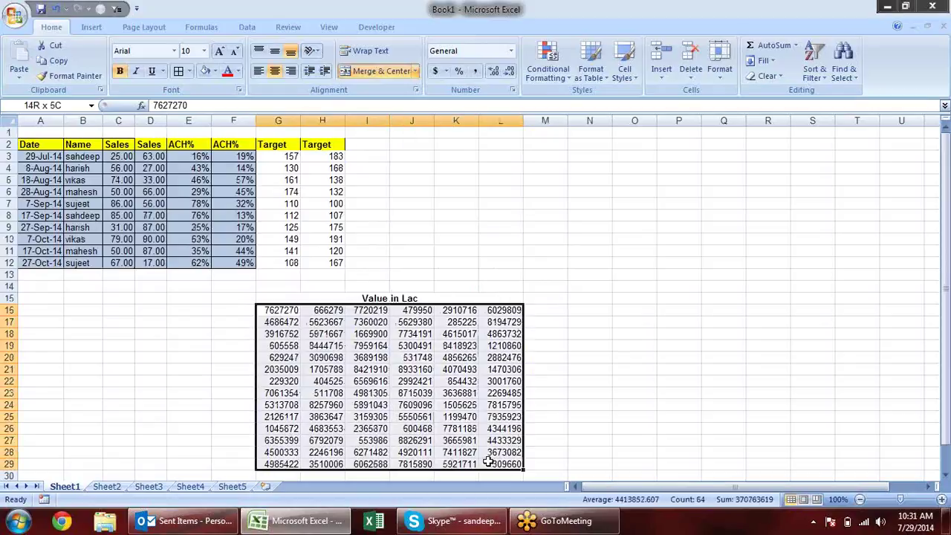
click(502, 442)
click(467, 394)
drag(284, 306, 506, 464)
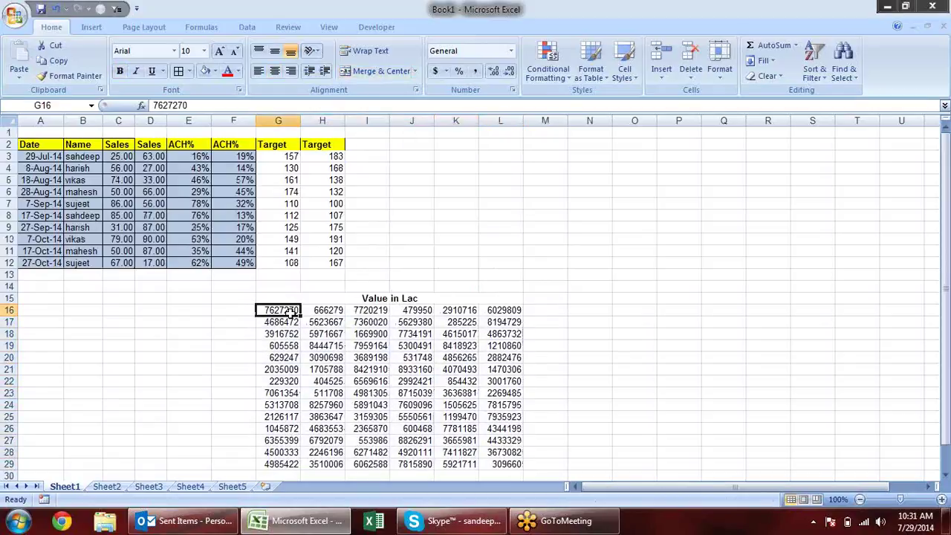
scroll(598, 246, down, 1)
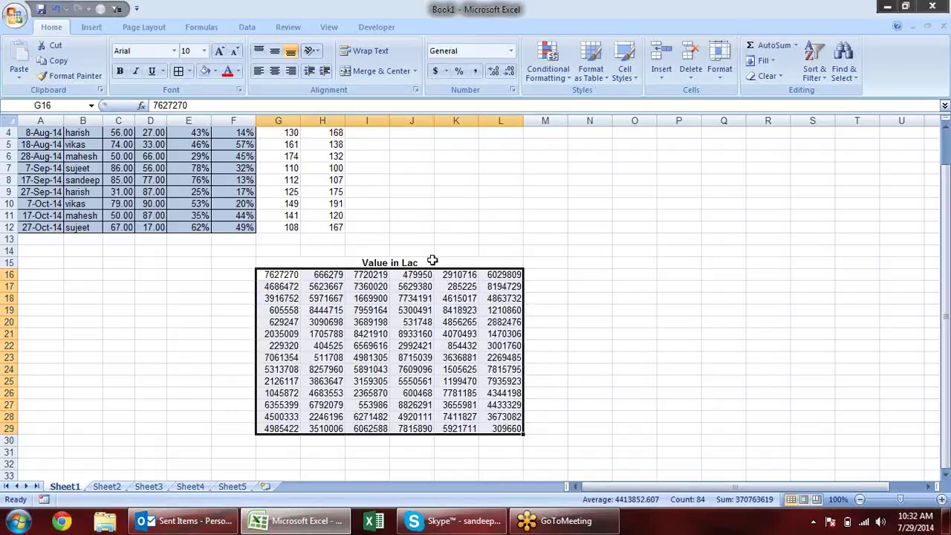
click(466, 202)
click(278, 275)
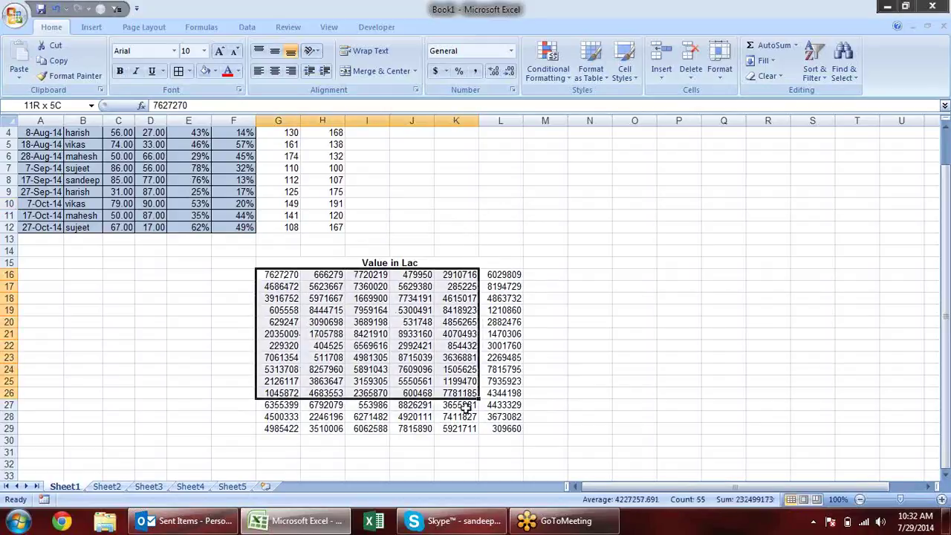
drag(277, 275, 497, 425)
click(456, 180)
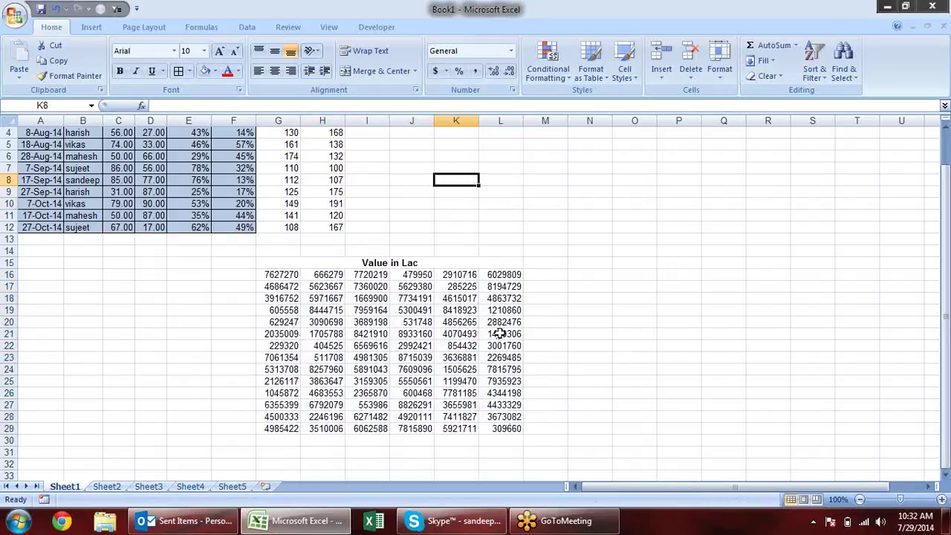
drag(277, 276, 496, 429)
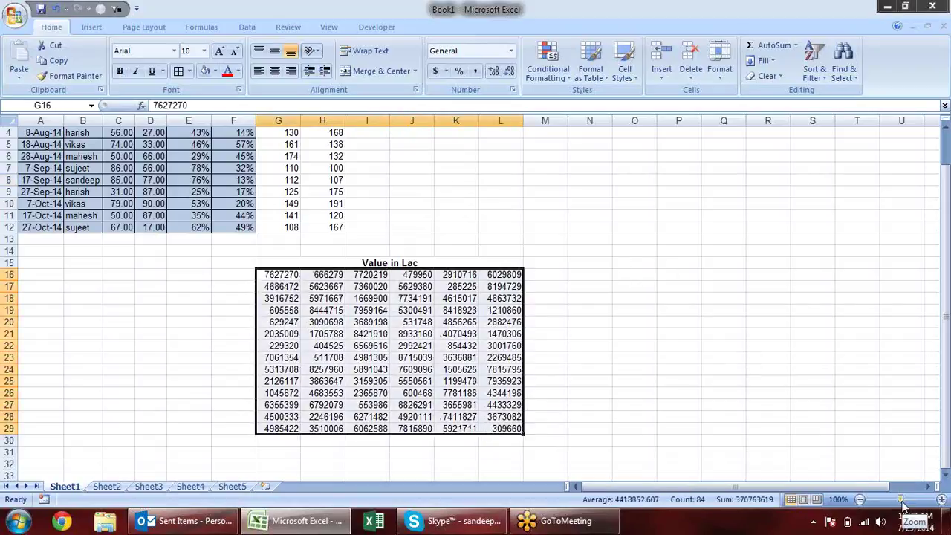
- Enter the divisor 100000 in K12 and copy it
click(459, 227)
text(1)
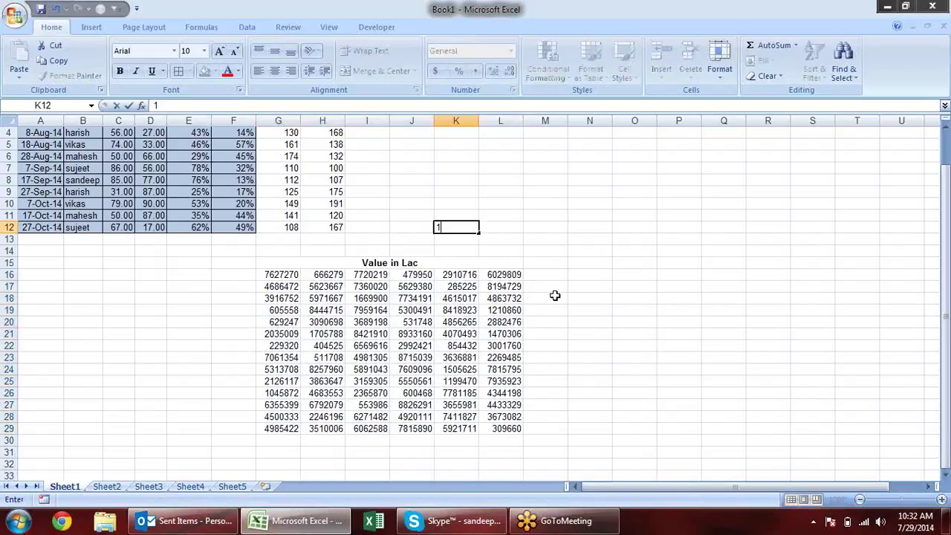
text(00000)
key(Return)
key(Up)
key(ctrl+c)
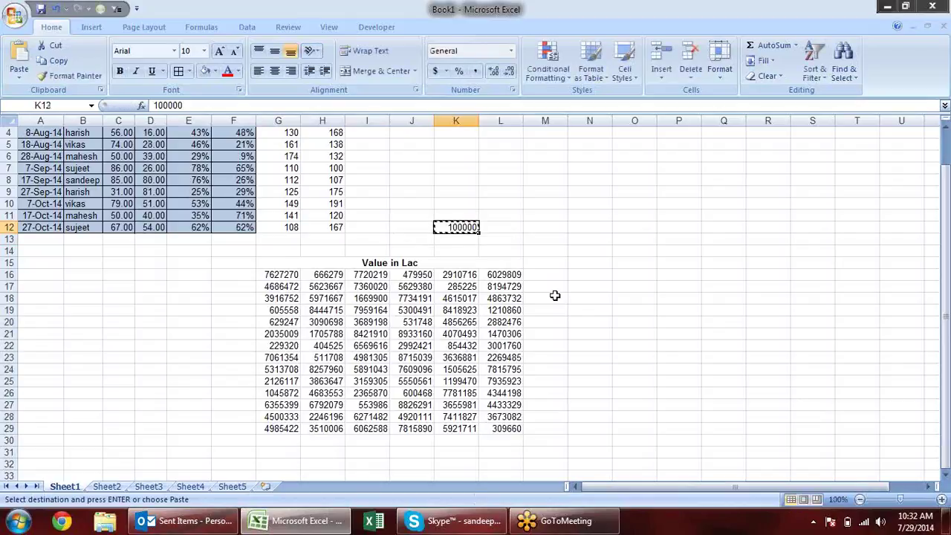
- Paste Special Divide G16:L29 by 100000 and show the results with two decimals
drag(259, 275, 505, 423)
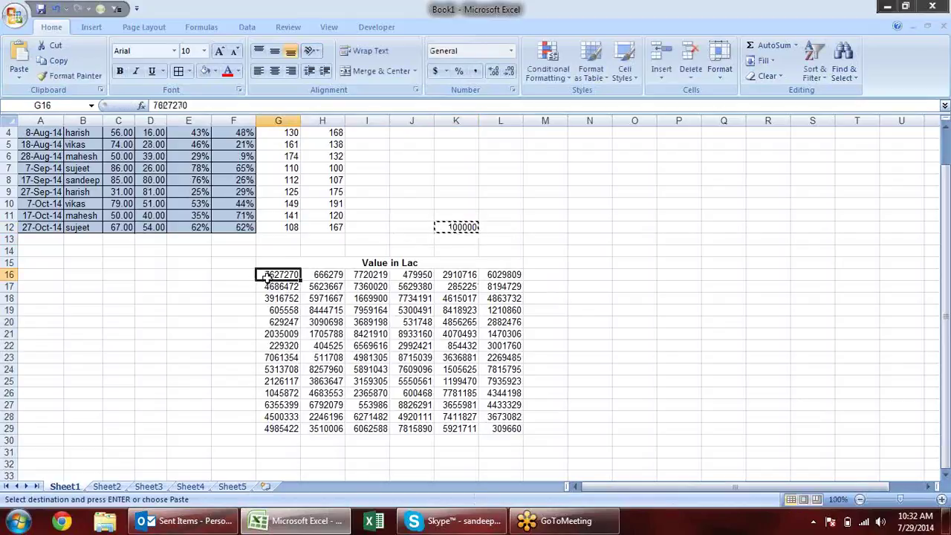
key(alt+e)
key(s)
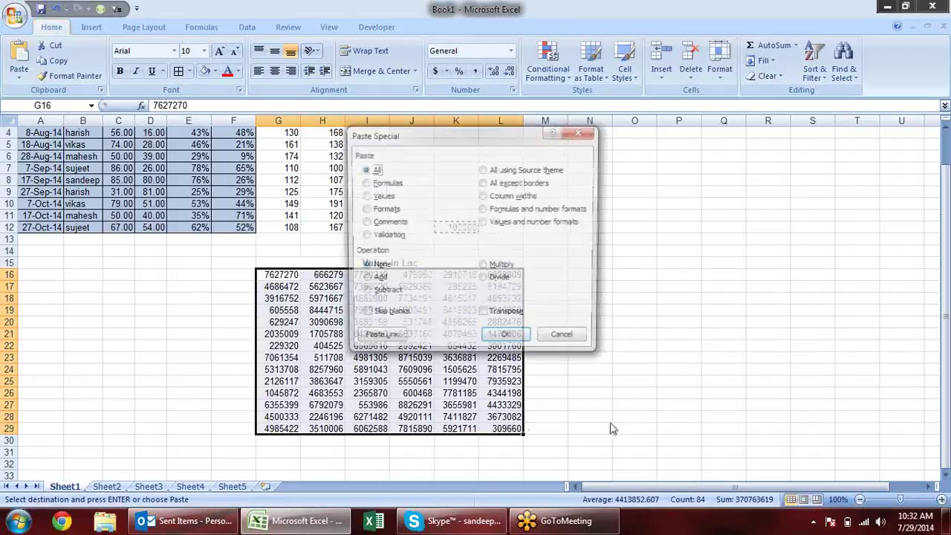
click(484, 280)
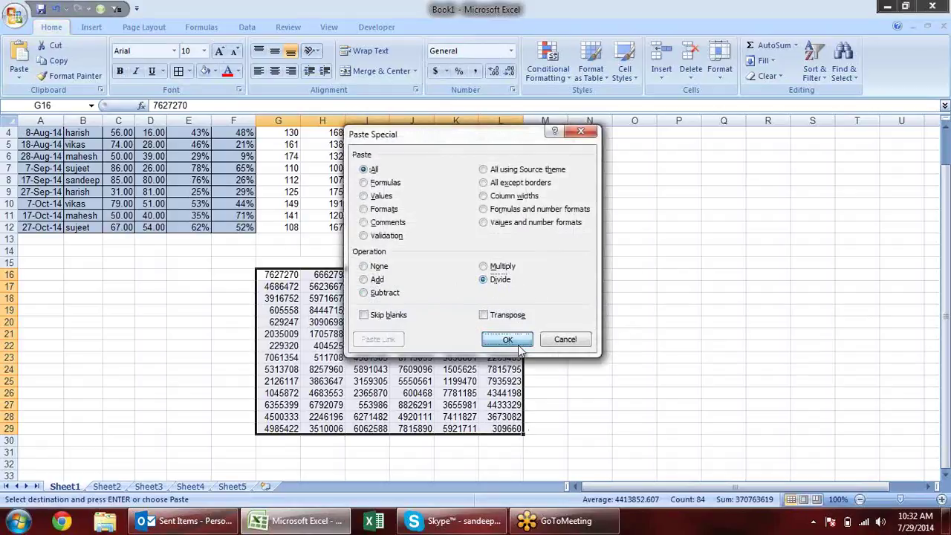
click(509, 339)
key(Escape)
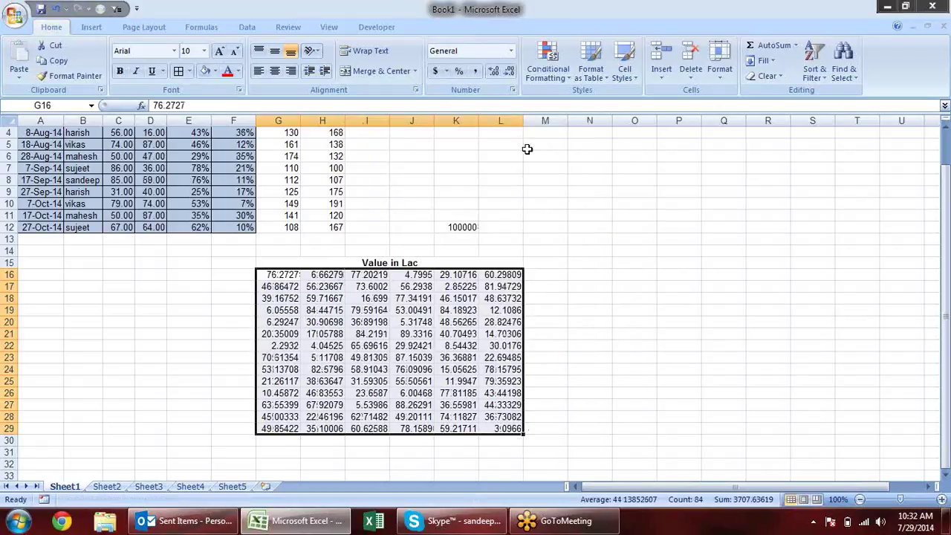
click(509, 71)
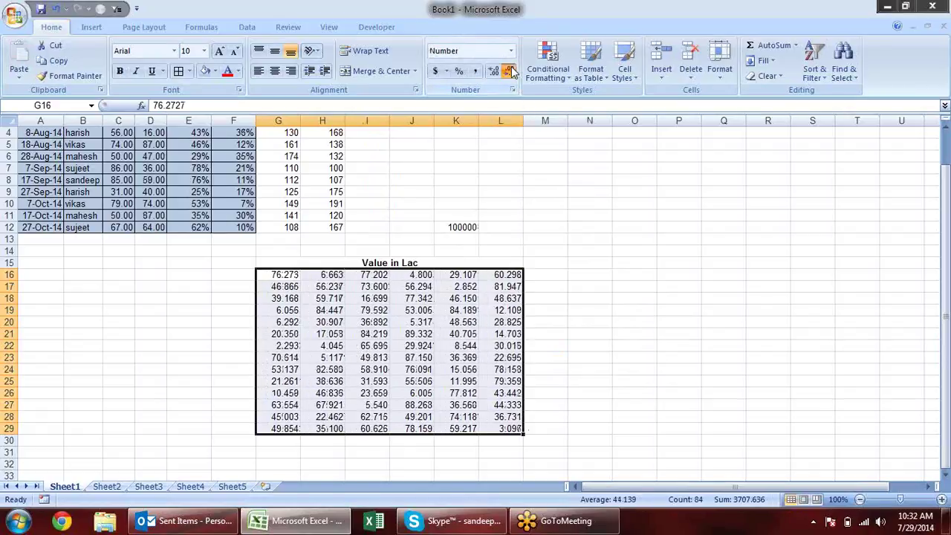
click(510, 71)
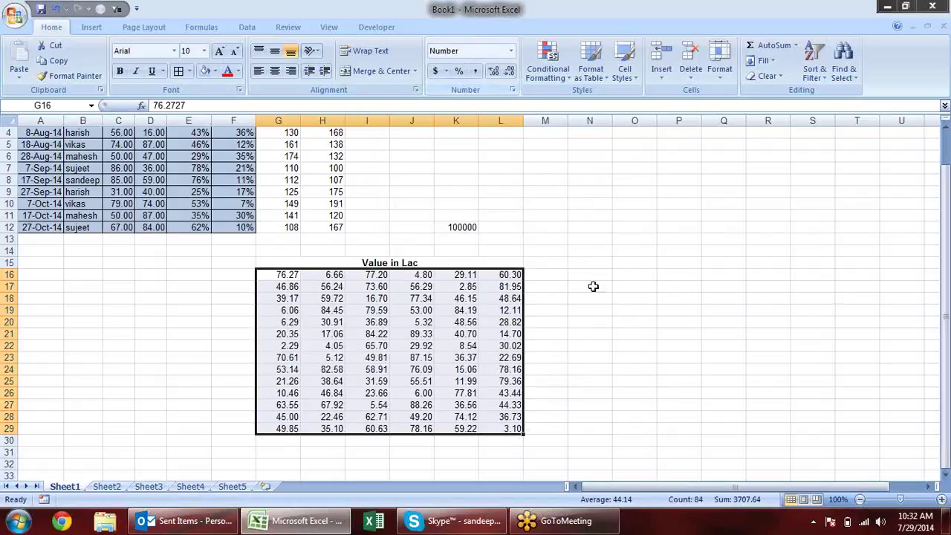
click(593, 323)
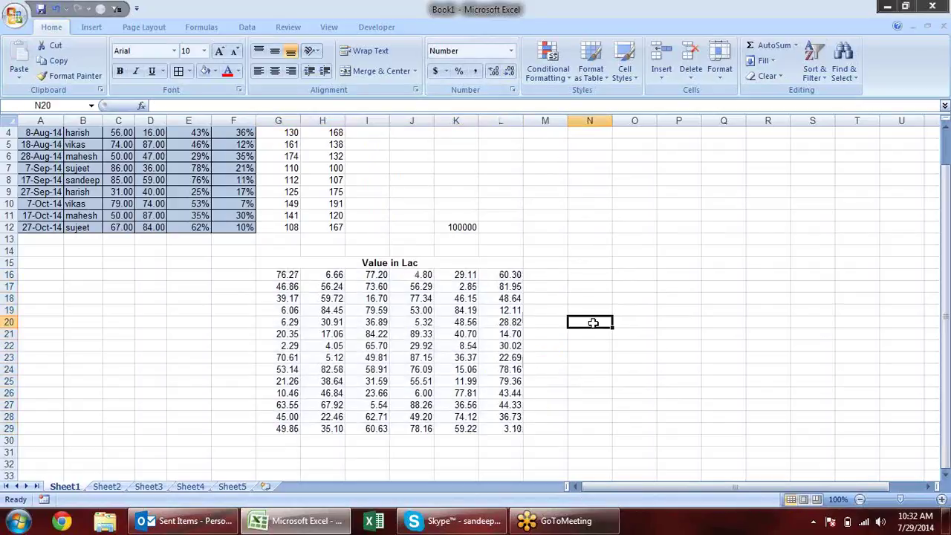
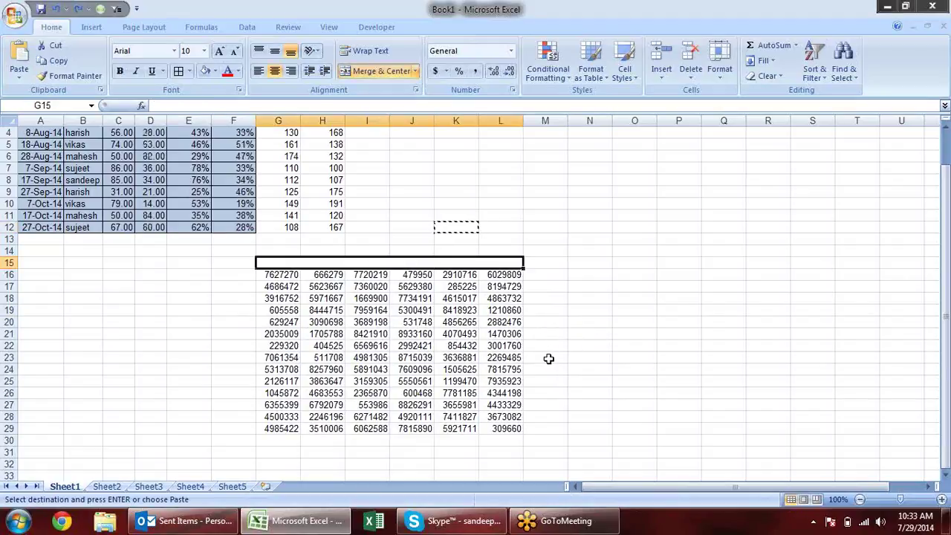
- Remove the row-15 heading and inspect the RANDBETWEEN formulas in the random-number block
key(ctrl+z)
click(413, 327)
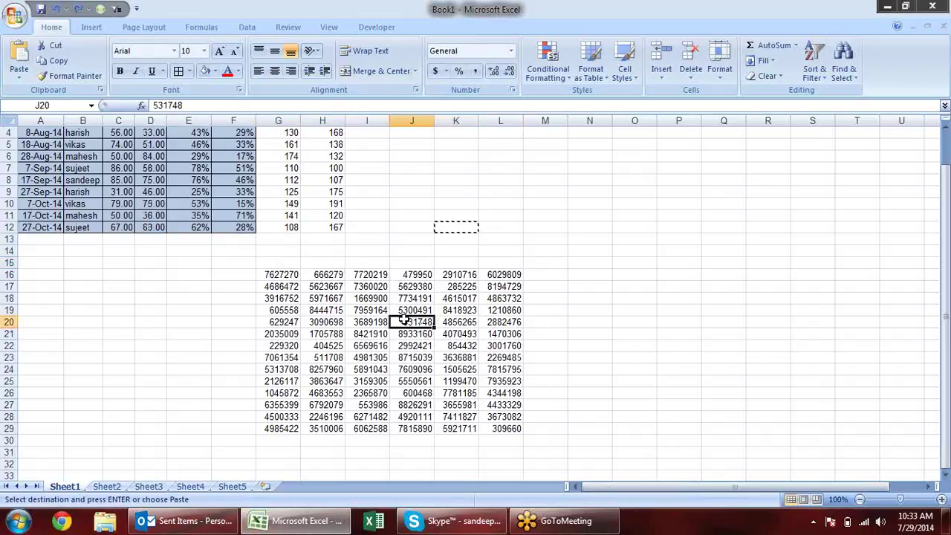
key(ctrl+a)
key(ctrl+c)
key(Escape)
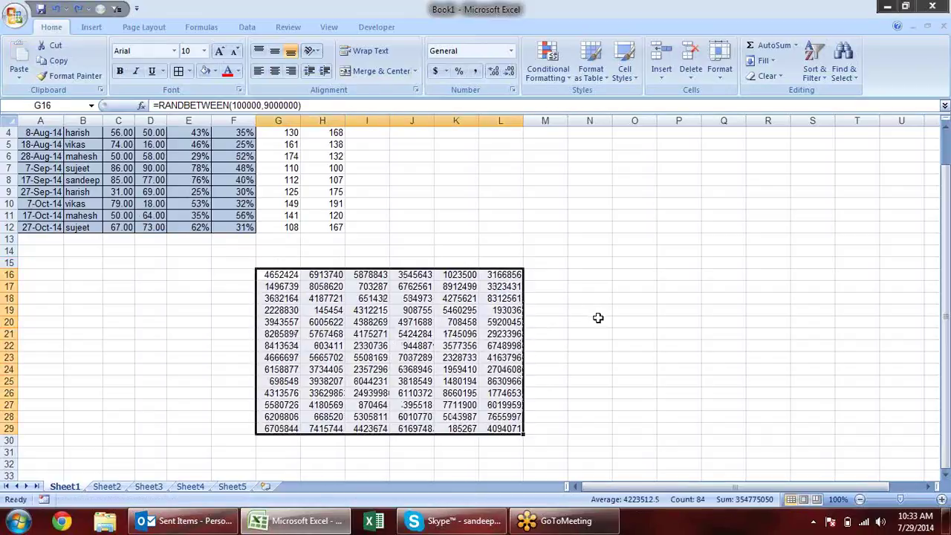
click(336, 277)
key(ctrl+Down)
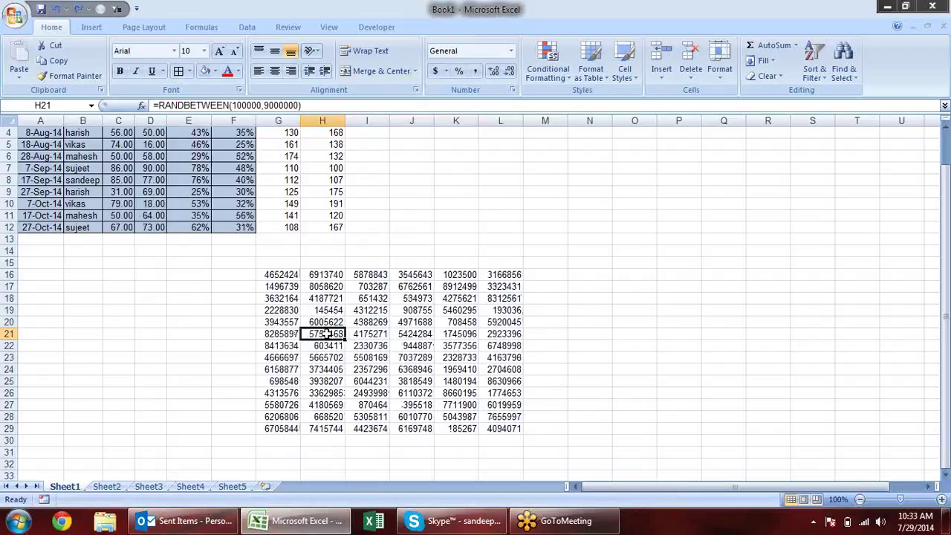
double_click(336, 335)
key(Escape)
- Re-enter the RANDBETWEEN formulas in I19, I22 and I23 so G16:L29 recalculates
drag(282, 274, 375, 338)
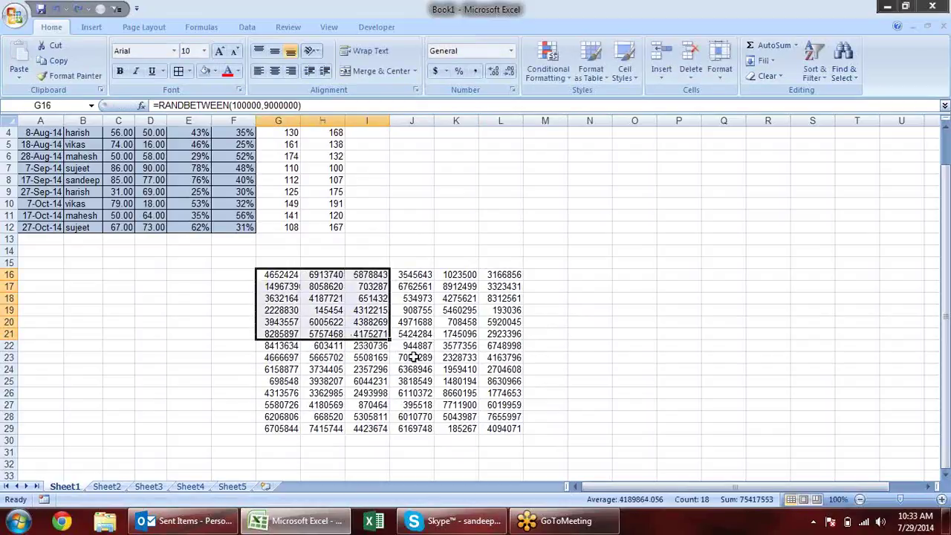
click(500, 381)
double_click(375, 310)
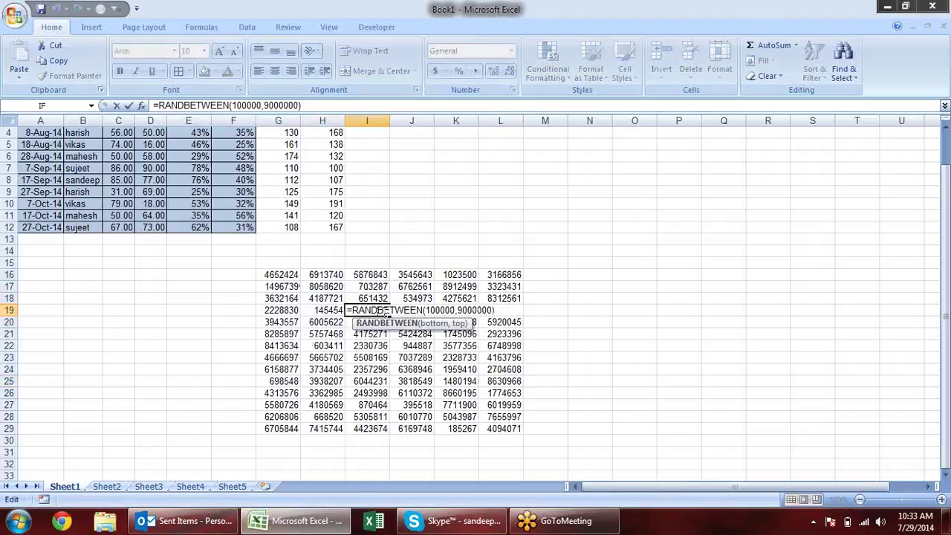
key(Return)
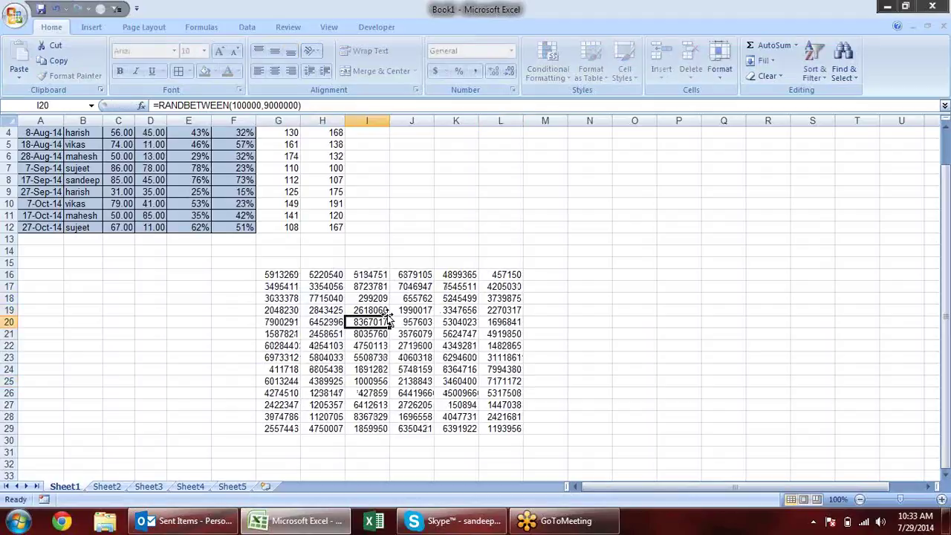
key(Down)
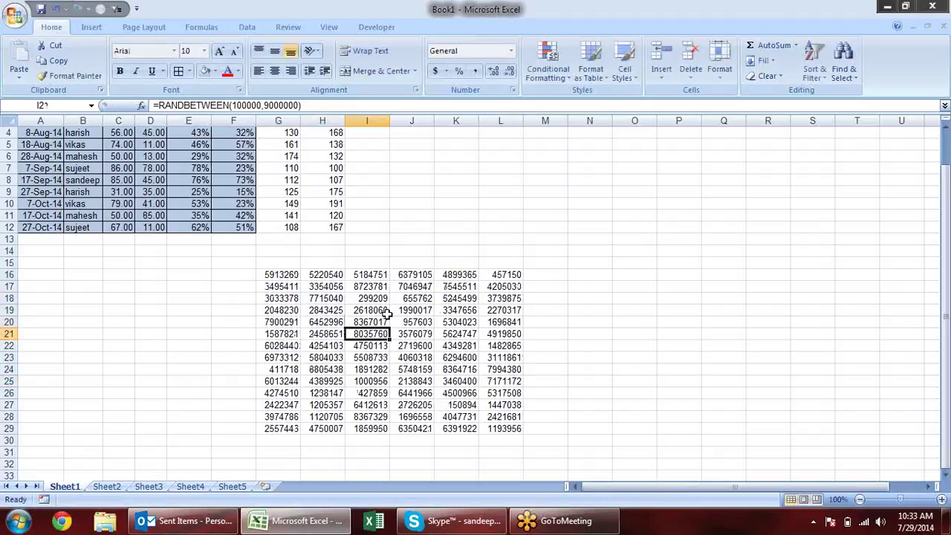
key(Return)
key(F2)
key(Return)
key(F2)
key(Return)
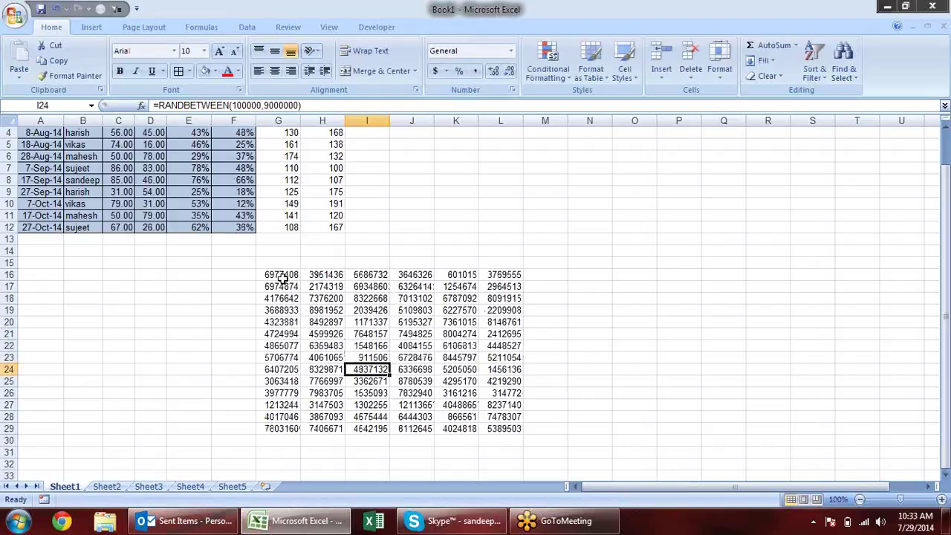
mouse_move(283, 271)
mouse_down()
mouse_move(490, 418)
mouse_move(492, 430)
mouse_up()
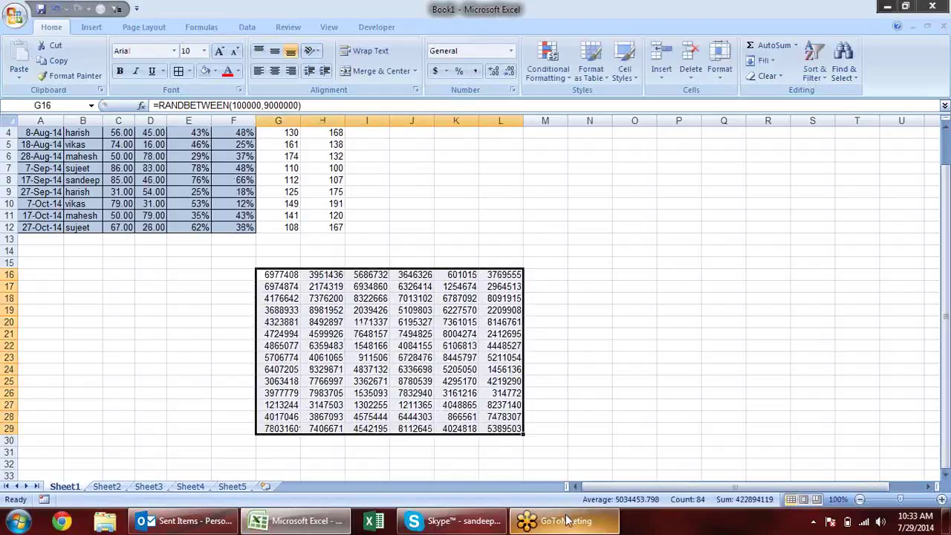
- Enter 100000 in K13 as the divisor
mouse_move(570, 517)
click(464, 239)
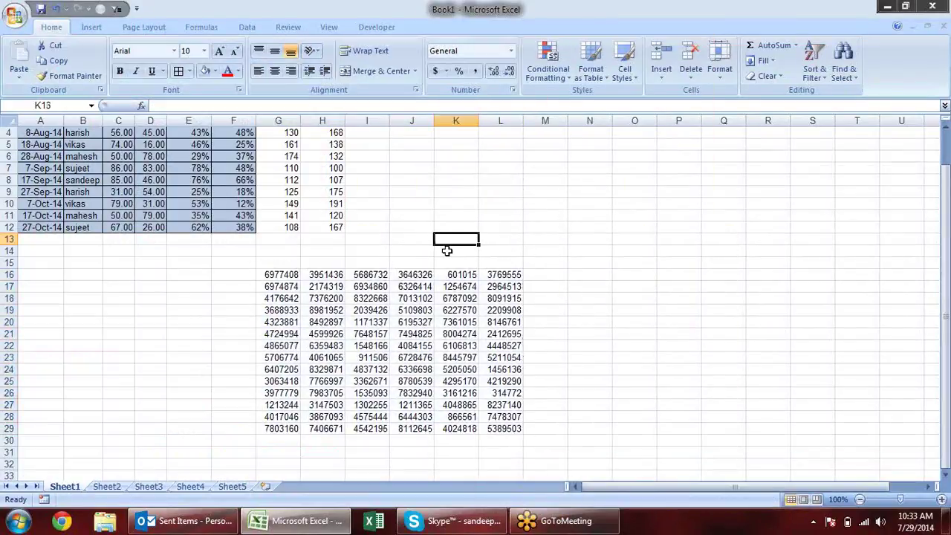
text(10000)
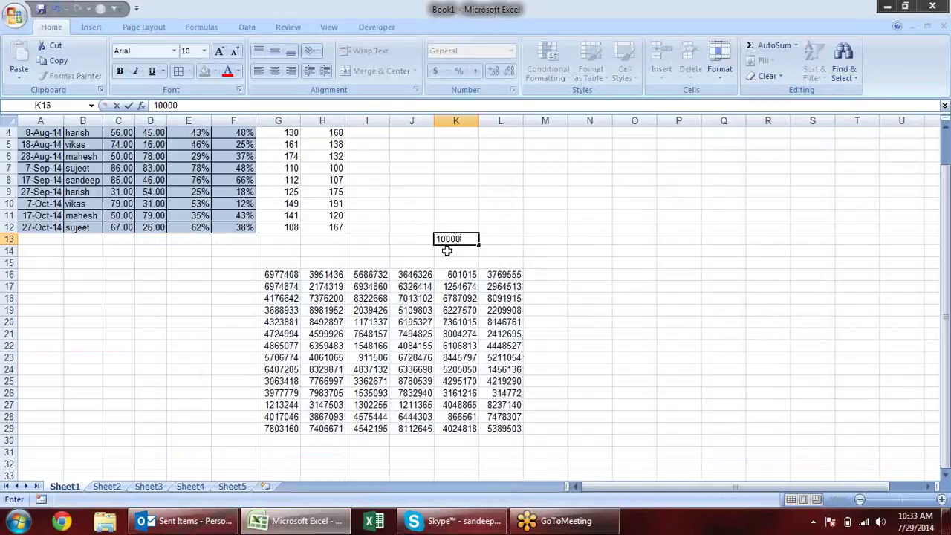
key(Tab)
text(0)
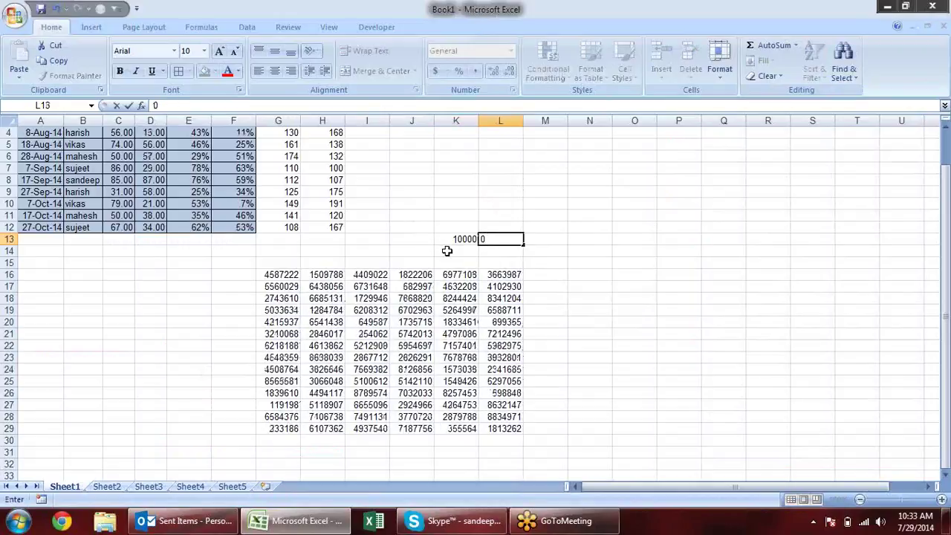
key(Escape)
key(Left)
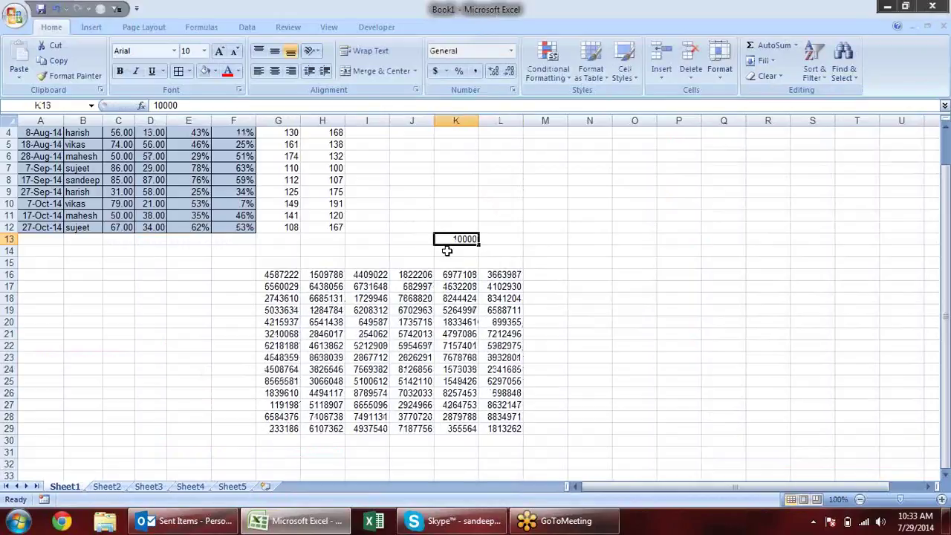
text(100000)
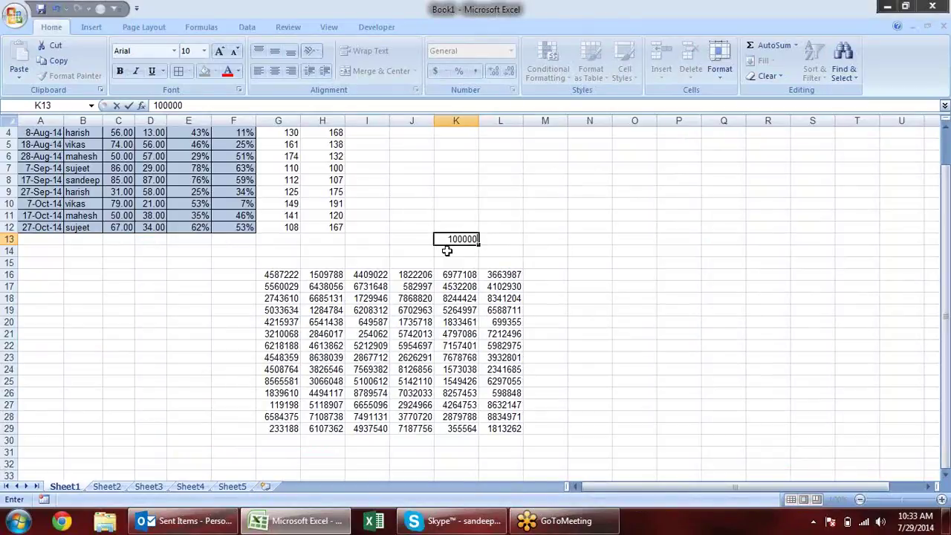
key(Return)
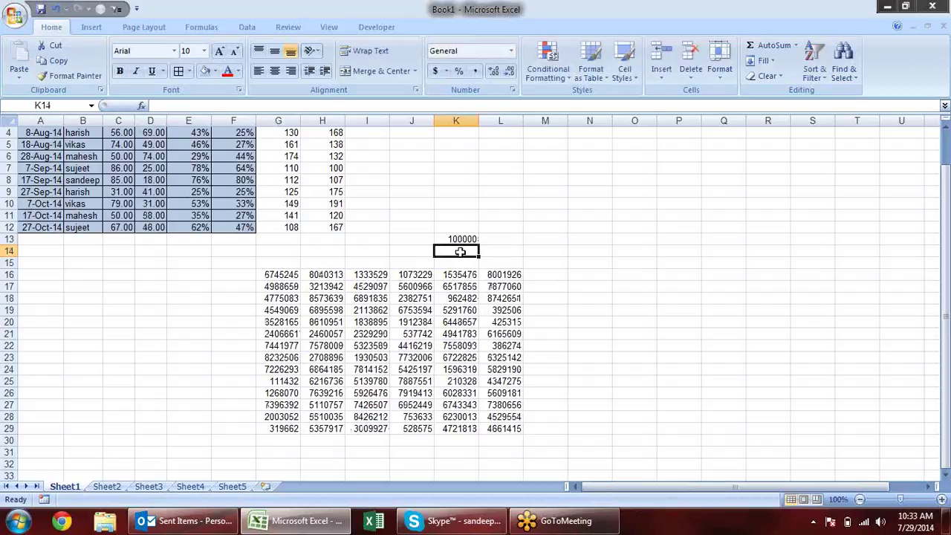
- Try trimming G16's formula, leave it unchanged, and copy the 100000 in K13
click(459, 239)
double_click(289, 275)
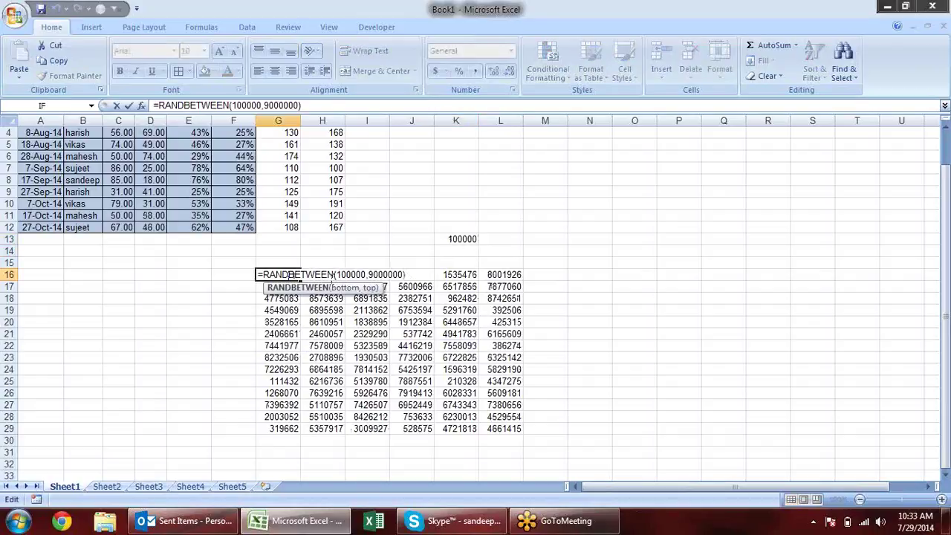
click(424, 273)
text(/10000)
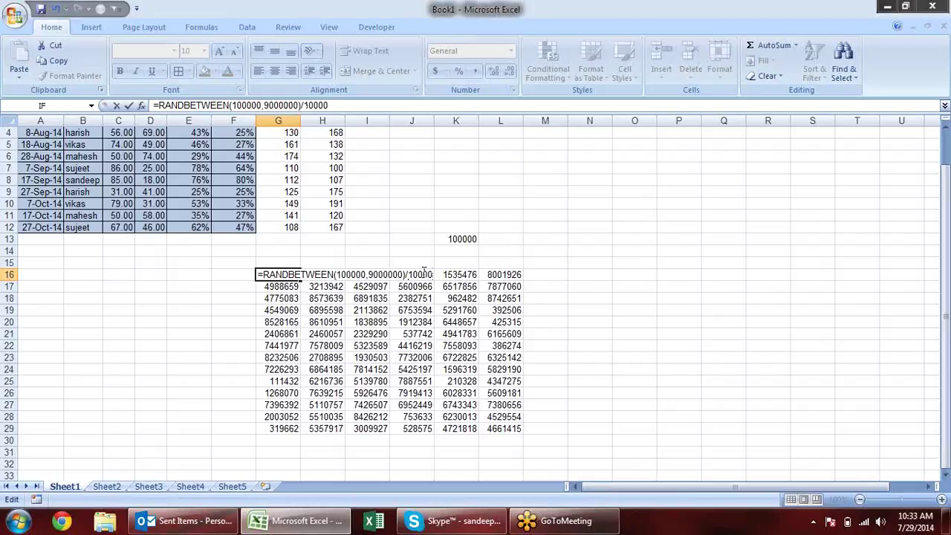
key(BackSpace)
key(BackSpace)
key(Return)
click(461, 238)
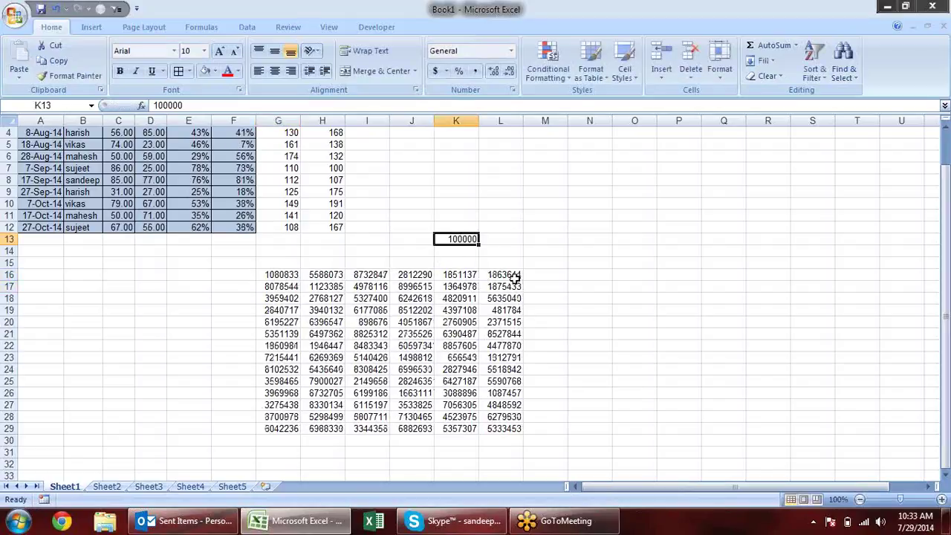
key(ctrl+c)
- Divide G16:L29 by the copied 100000 using Paste Special Divide
drag(283, 275, 490, 428)
key(alt+e)
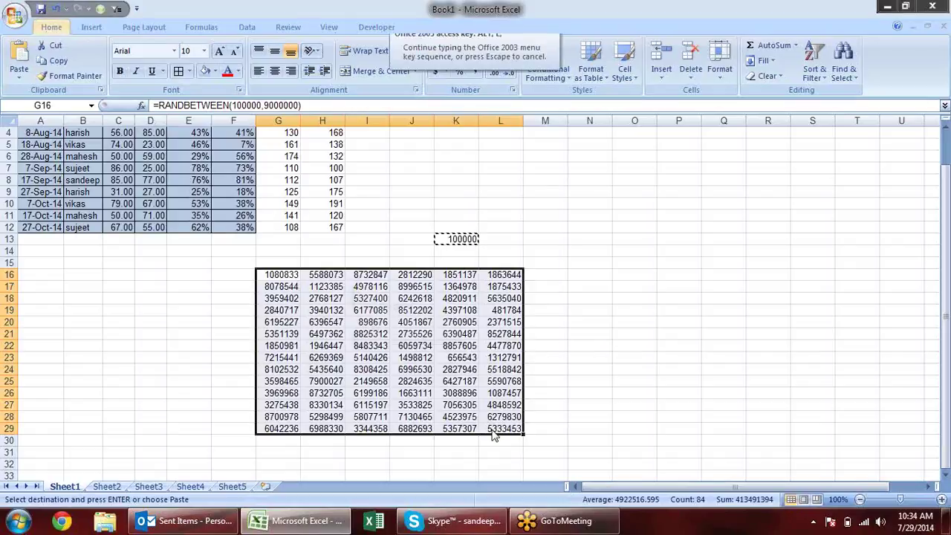
key(s)
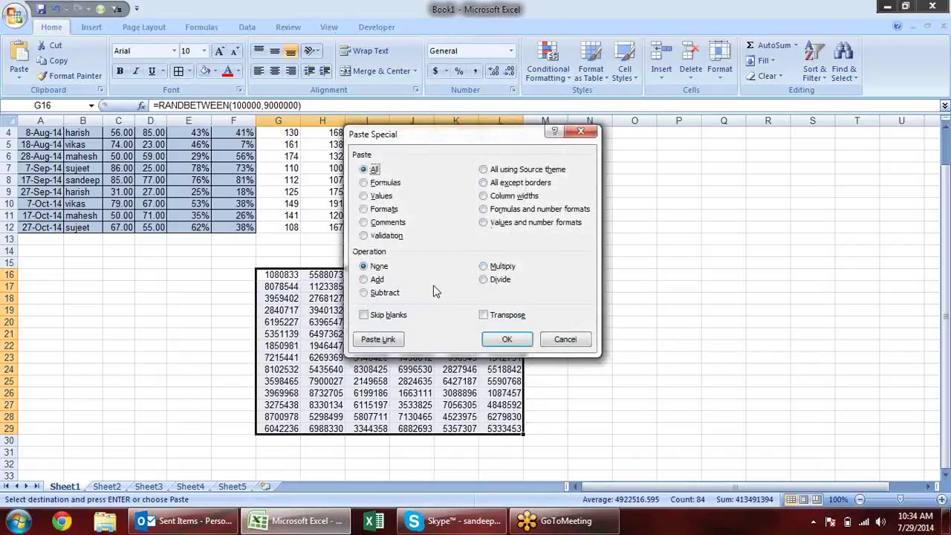
click(492, 279)
click(507, 339)
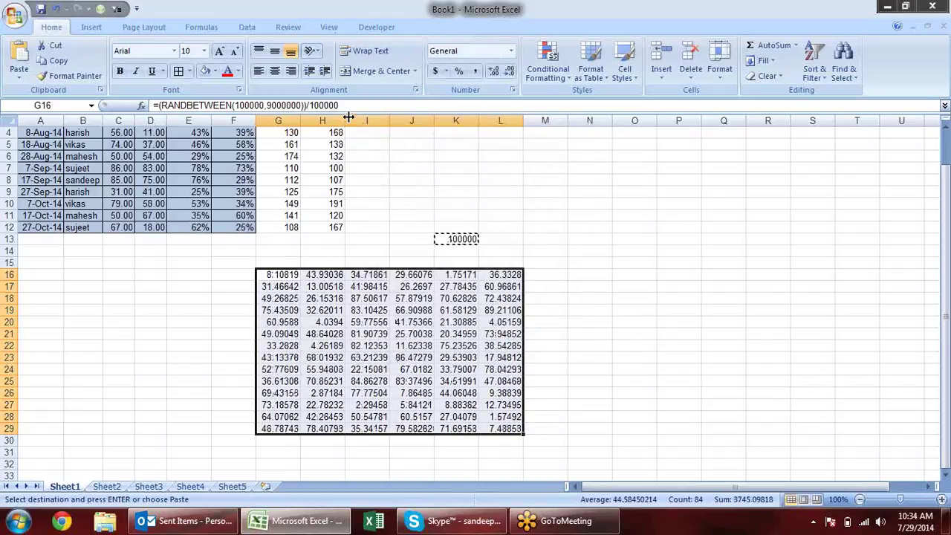
key(Escape)
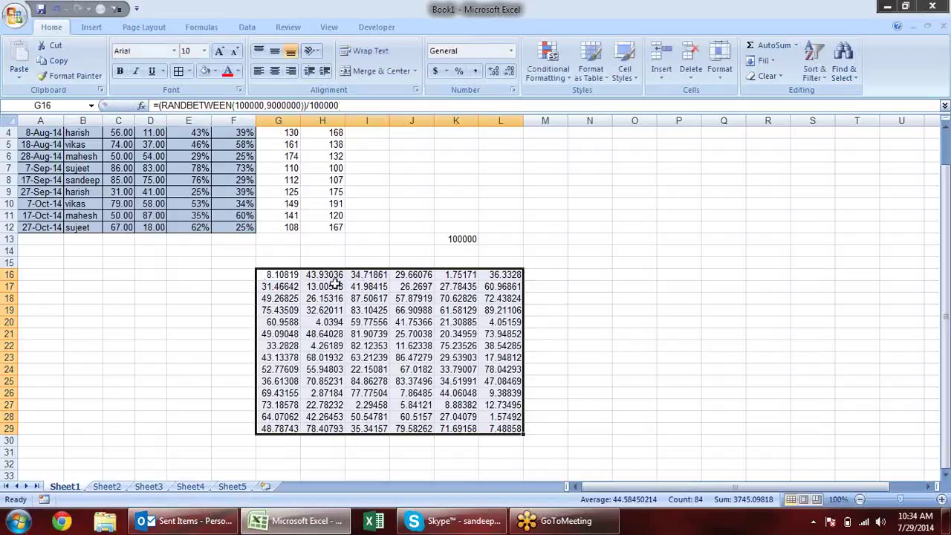
- Check the updated /100000 formulas in H16, I19 and K27
click(329, 276)
double_click(329, 277)
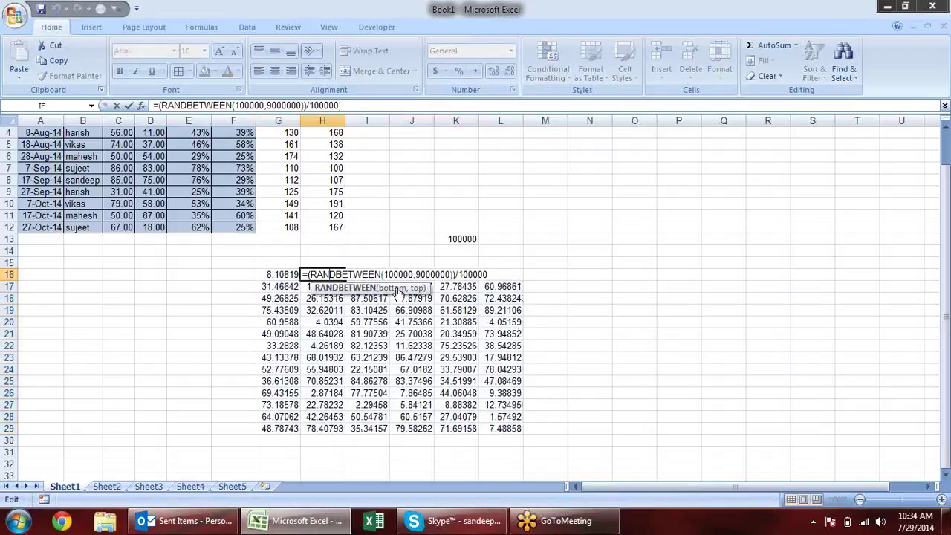
click(388, 311)
double_click(388, 311)
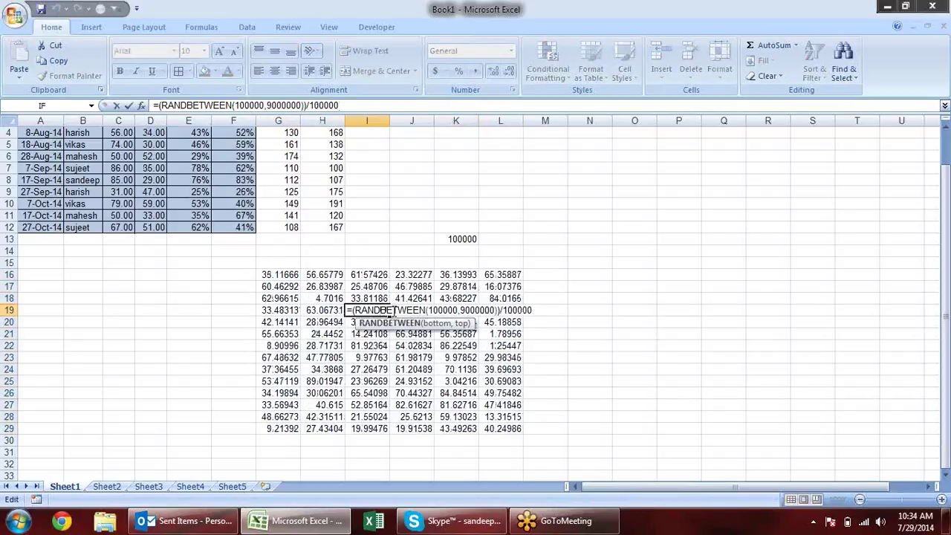
key(Escape)
double_click(475, 408)
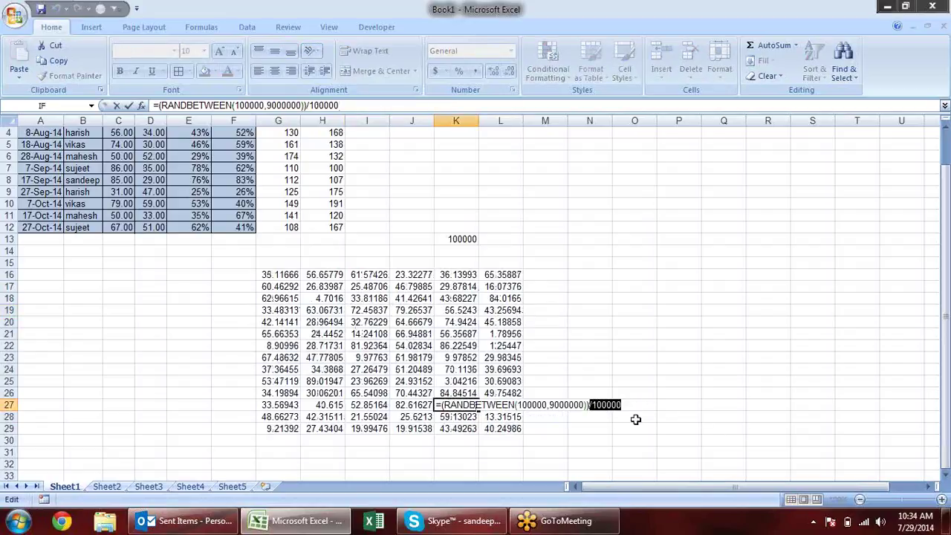
key(Escape)
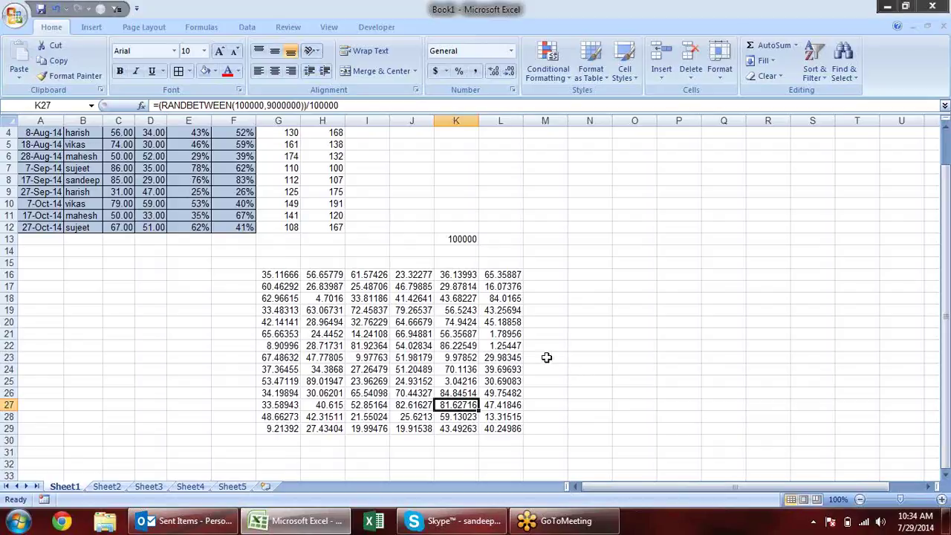
- Delete rows 13 to 29 holding the random-number block
drag(9, 239, 187, 437)
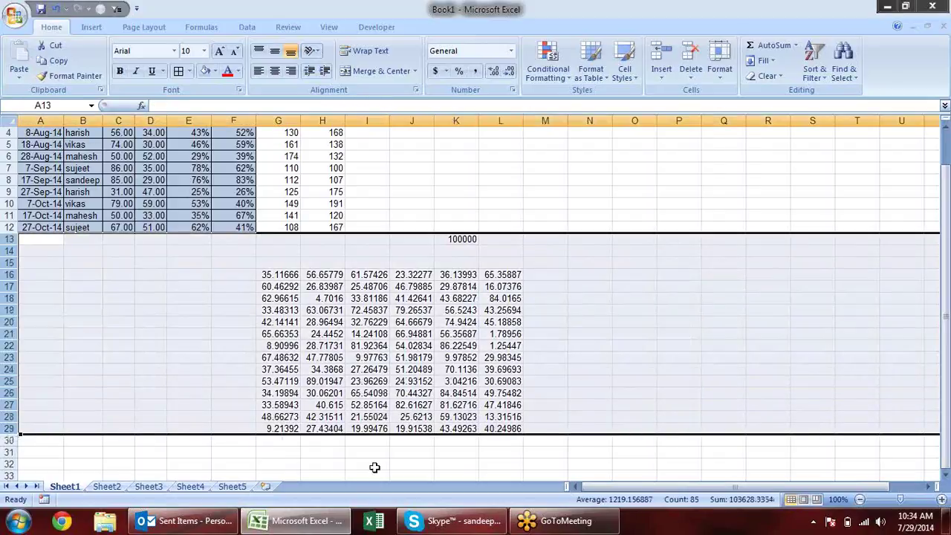
key(alt+e)
key(d)
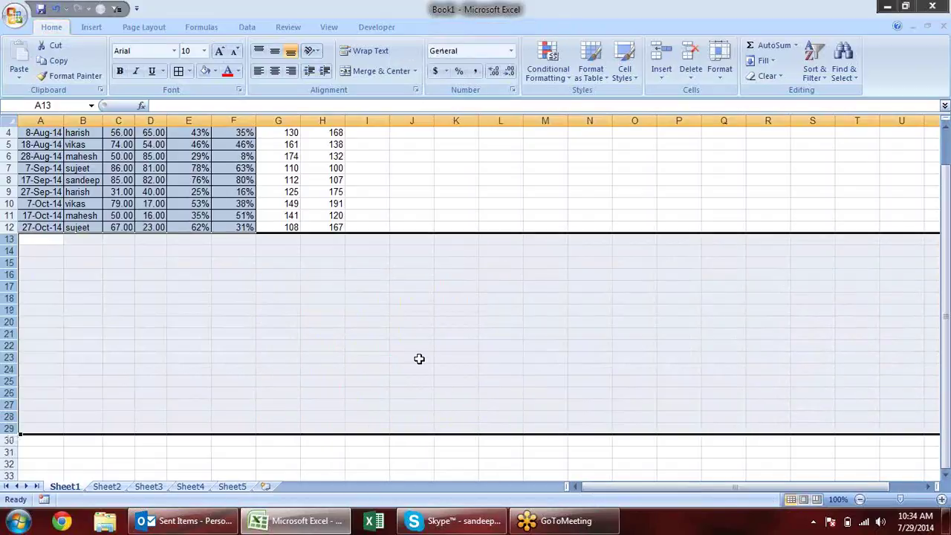
scroll(419, 359, up, 1)
click(400, 214)
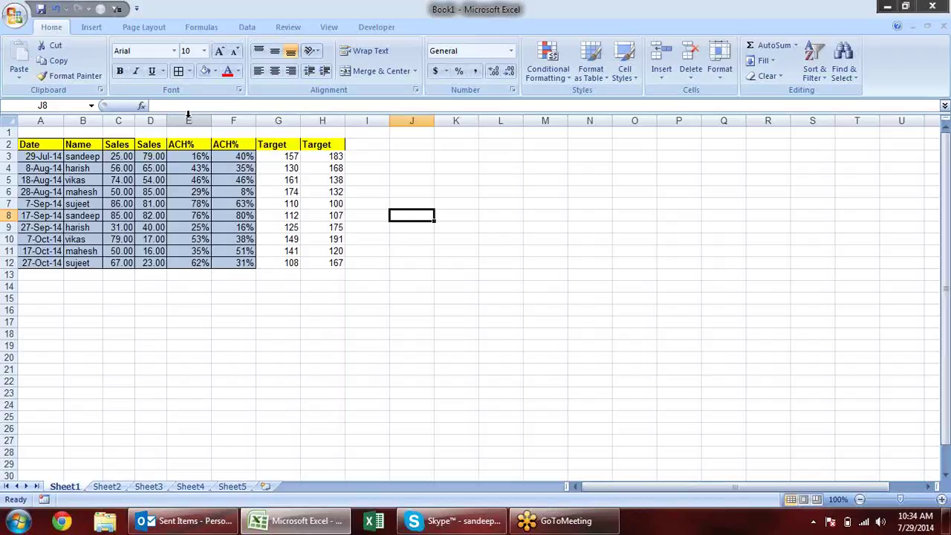
- Delete empty columns E–I and duplicate Sales column D, leaving Date, Name, Sales in A2:C12
drag(188, 116, 373, 168)
key(alt+e)
key(d)
click(453, 250)
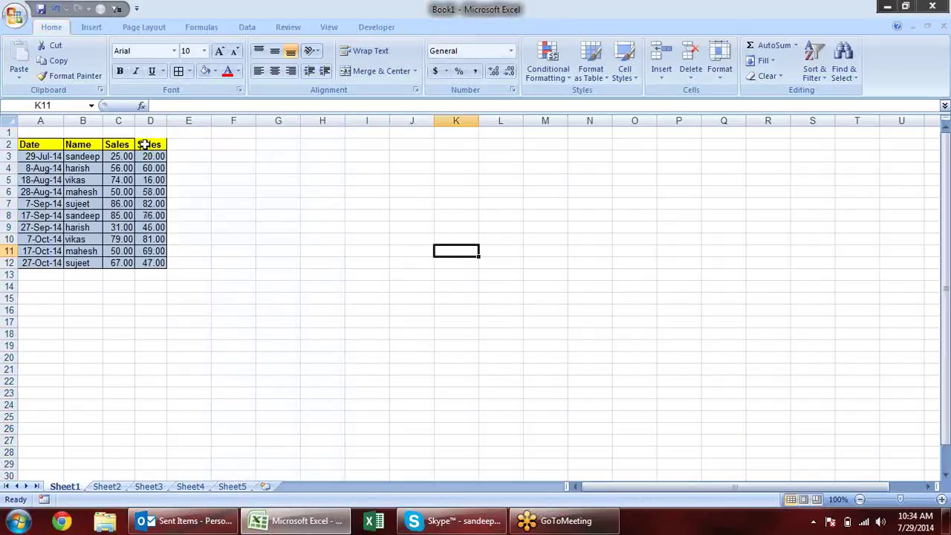
click(150, 120)
right_click(150, 120)
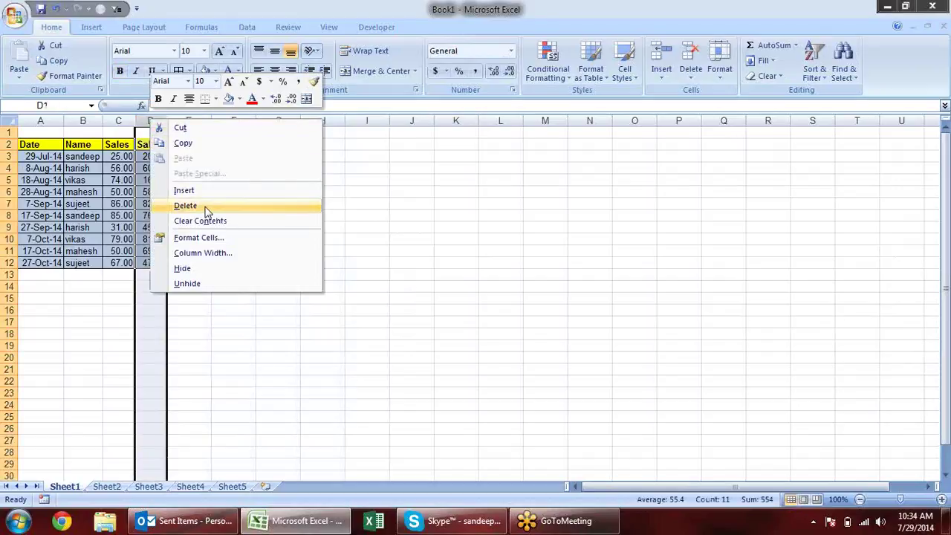
click(207, 206)
click(320, 215)
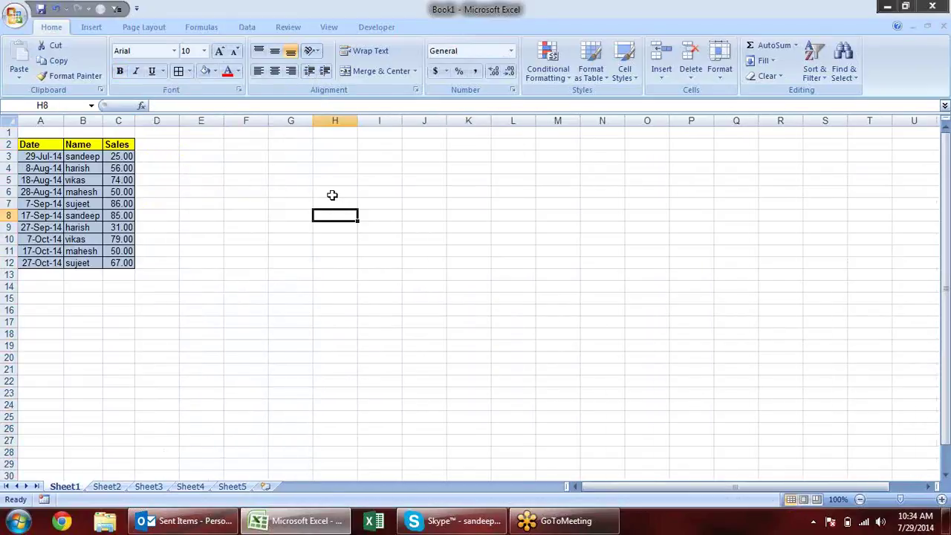
mouse_move(31, 145)
mouse_down()
mouse_move(123, 247)
mouse_move(122, 260)
mouse_up()
- Paste a transposed copy of A2:C12 at F3 so Date, Name and Sales run as rows
key(ctrl+c)
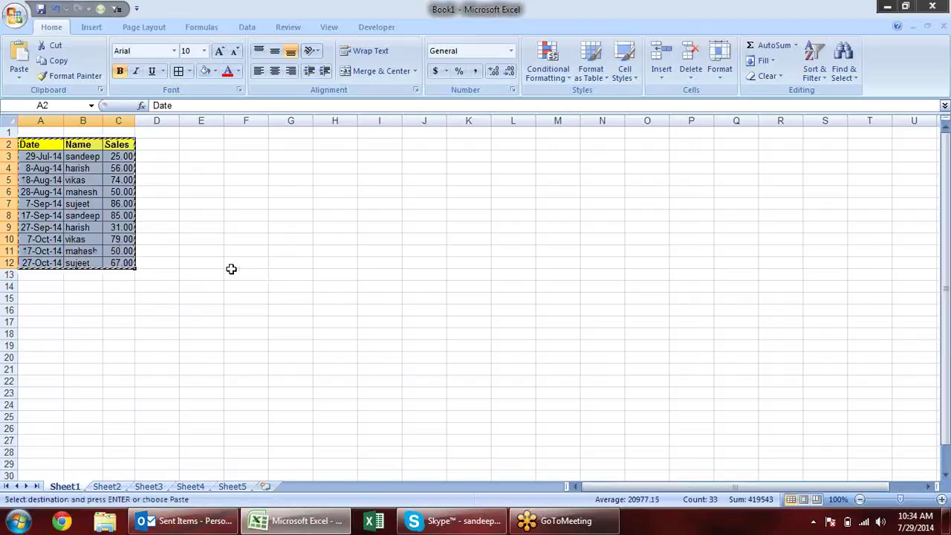
right_click(242, 151)
click(295, 208)
click(327, 274)
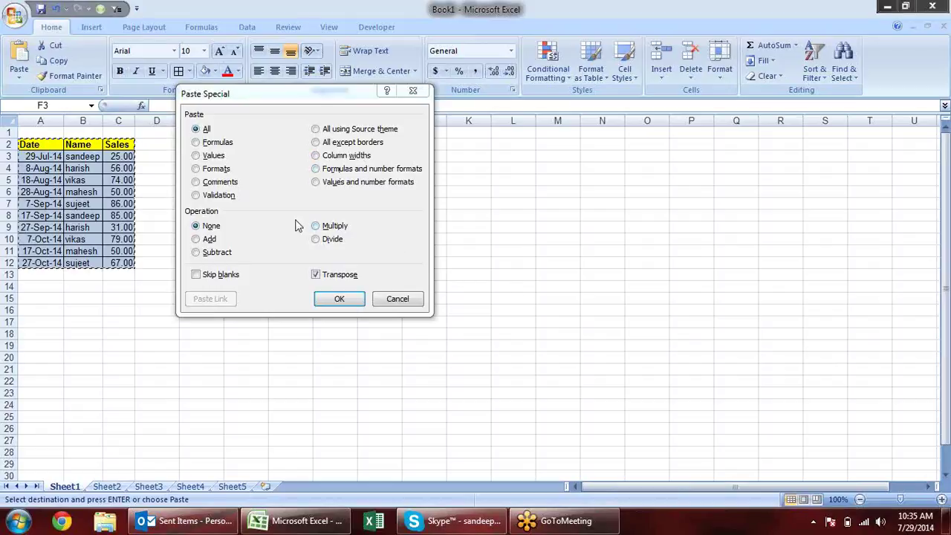
click(339, 306)
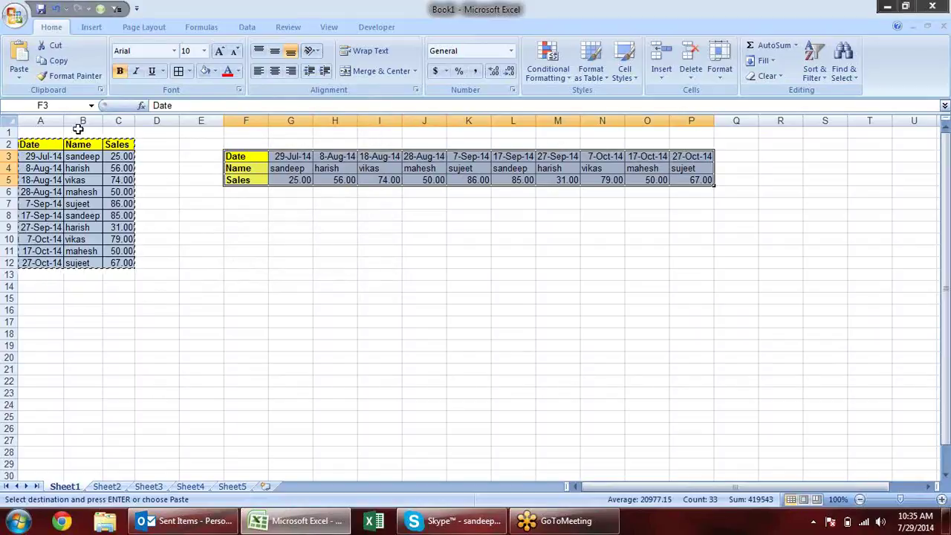
key(ctrl+c)
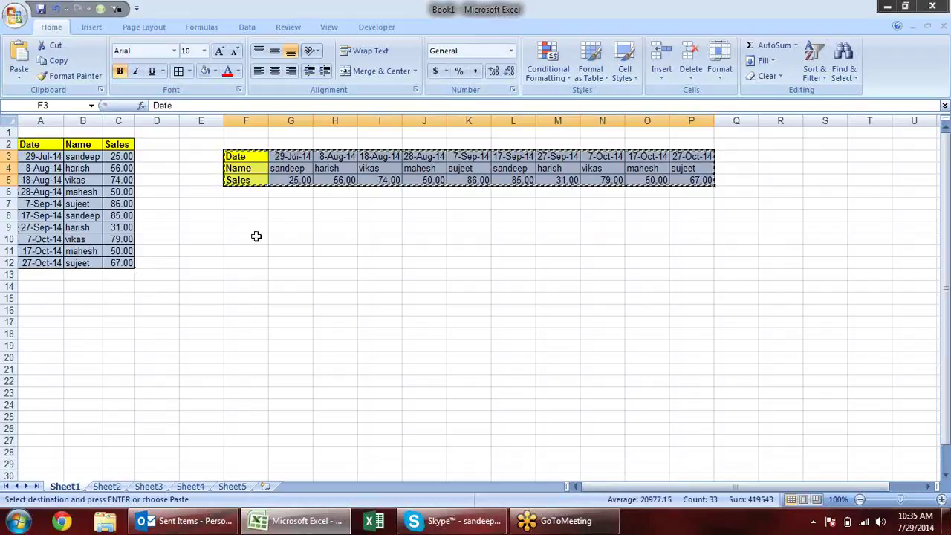
- Paste the F3:P5 block transposed again at F9
click(253, 229)
key(alt+e)
key(s)
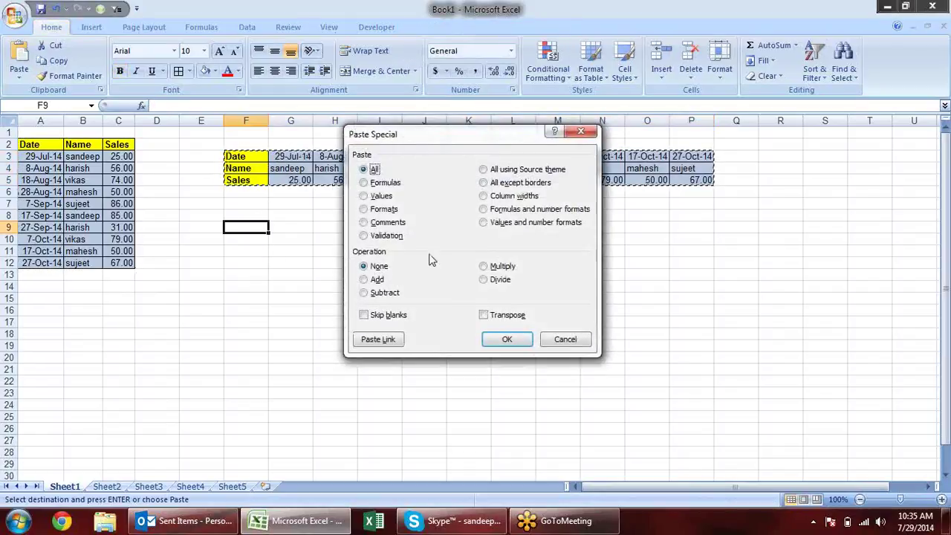
click(508, 315)
click(507, 339)
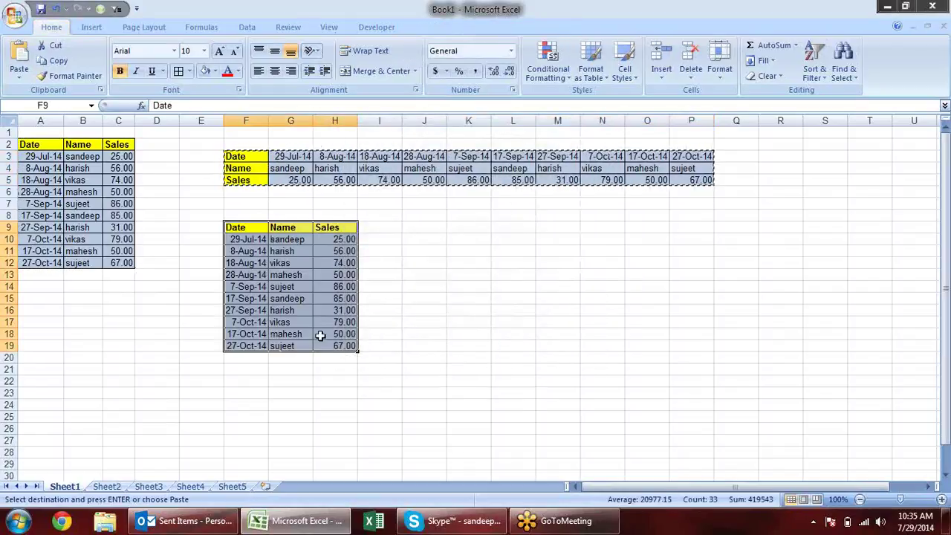
- Delete columns F through P to remove the transposed copies
drag(232, 122, 683, 149)
key(alt+e)
key(d)
click(393, 251)
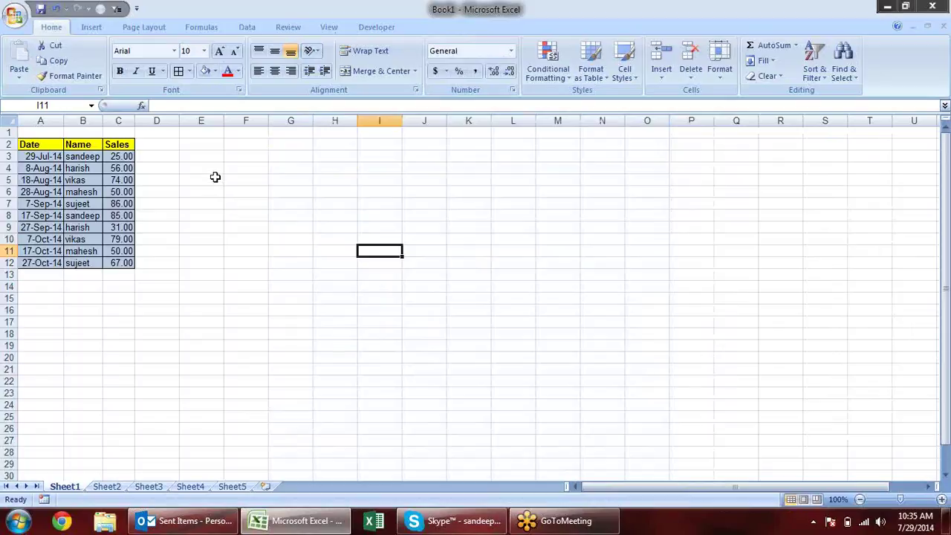
- Enter =A2 in F2 and fill it across to I2 and down to row 13
click(237, 149)
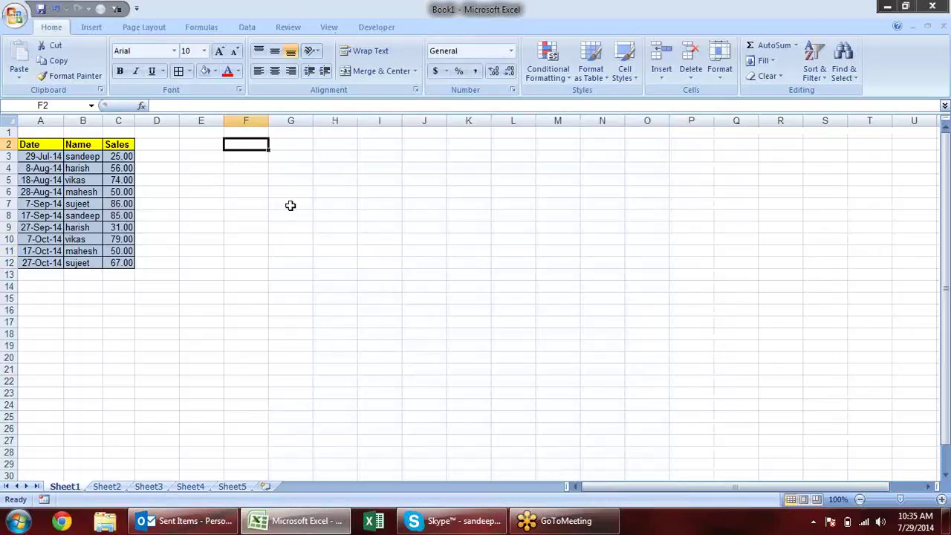
text(=)
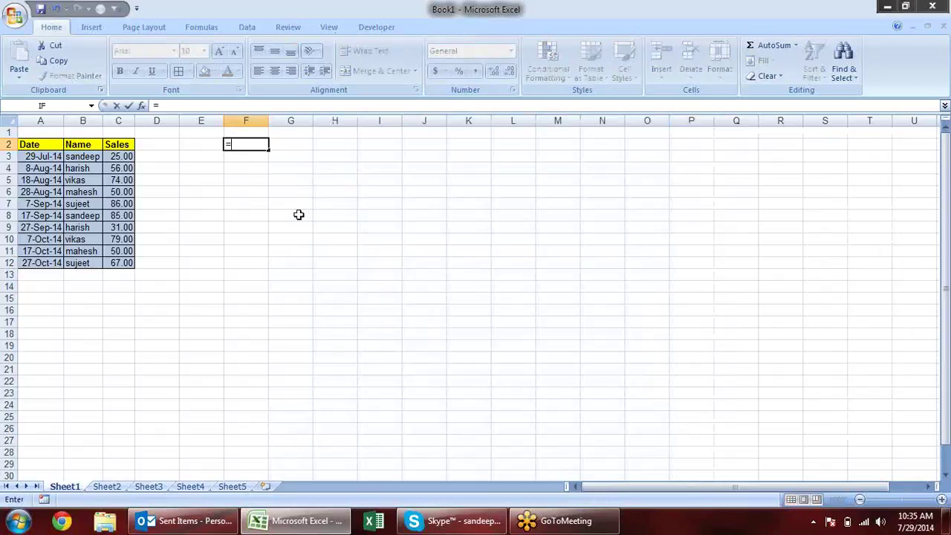
click(33, 145)
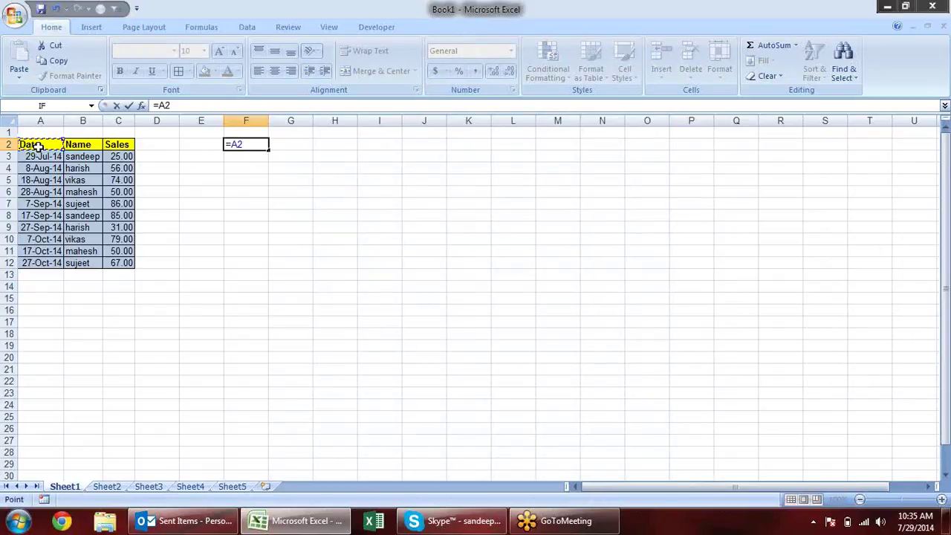
key(Return)
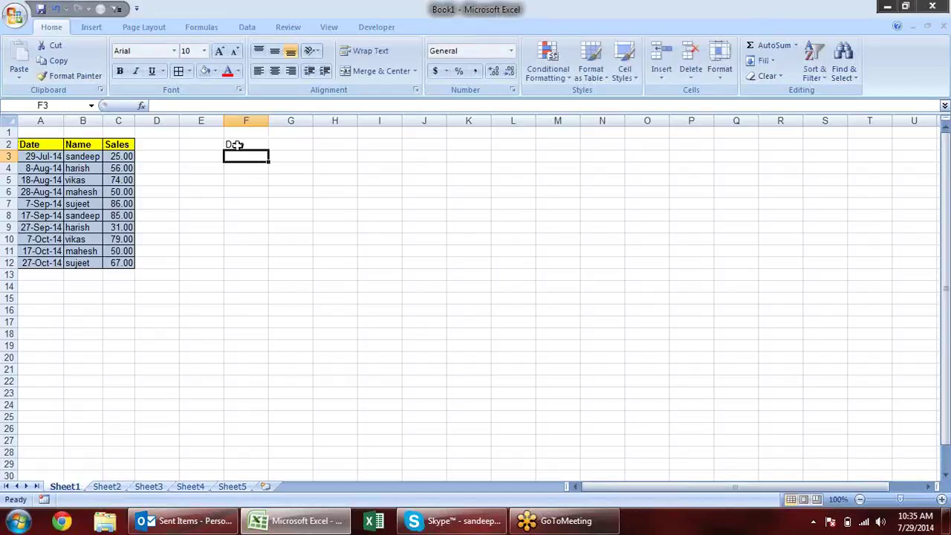
click(234, 145)
mouse_move(270, 151)
mouse_down()
mouse_move(402, 151)
mouse_move(394, 277)
mouse_up()
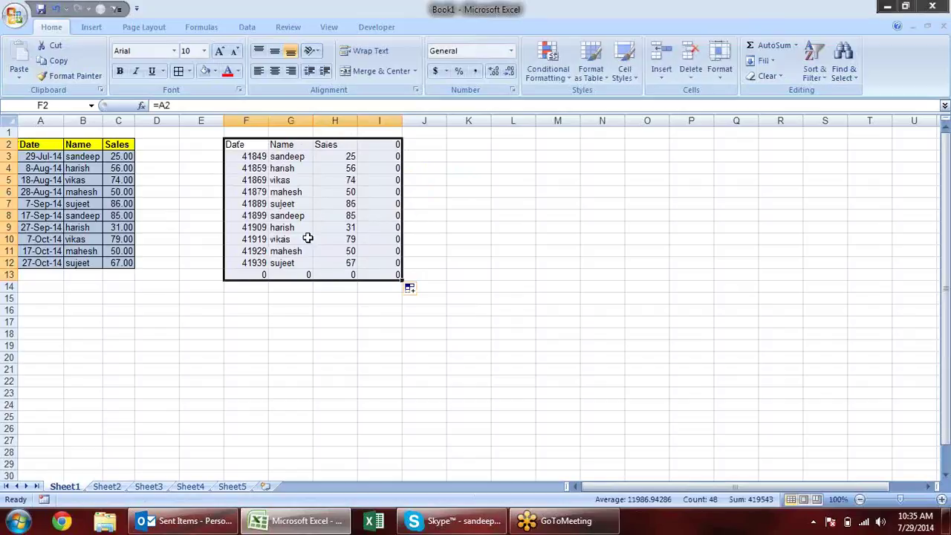
click(264, 180)
- Change the first Name in B3 to a new name and confirm G3 reflects it
click(279, 156)
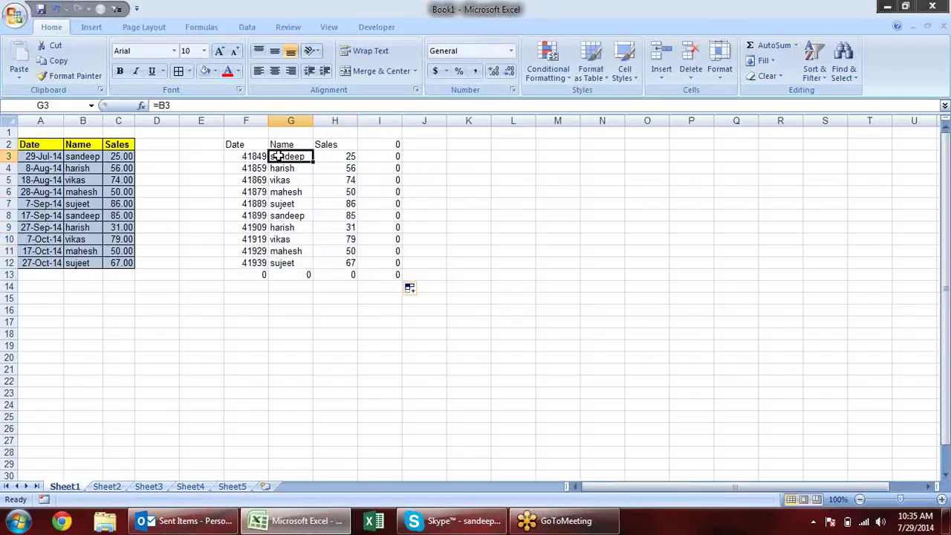
click(94, 156)
text(Pr)
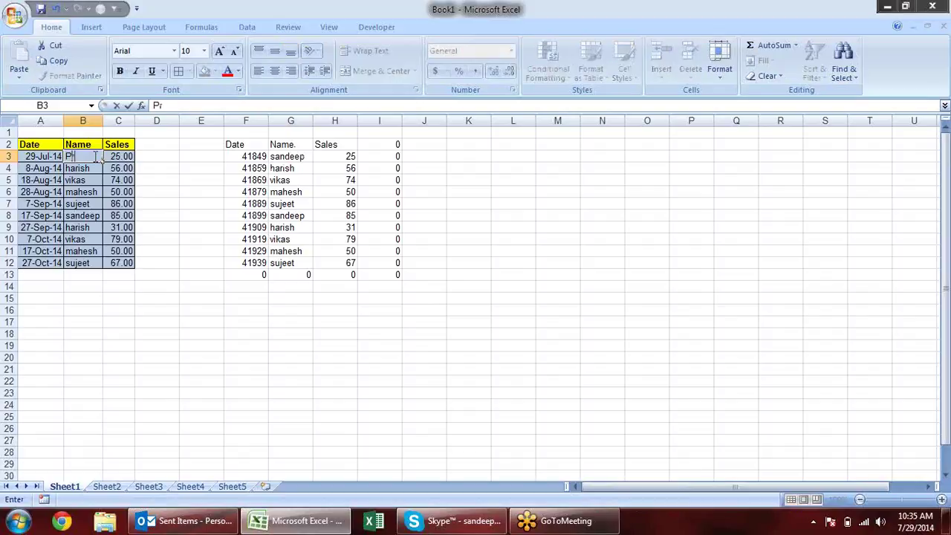
text(adeep)
key(Return)
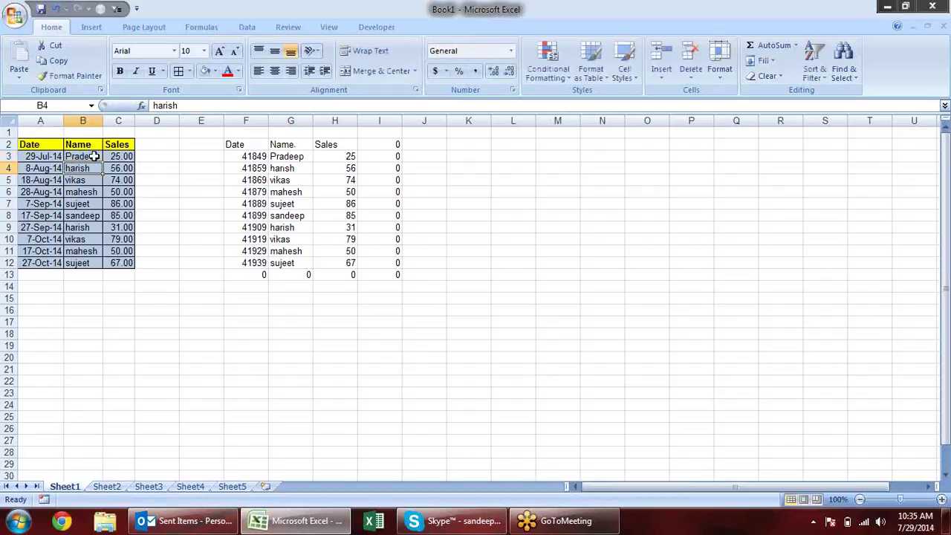
click(294, 158)
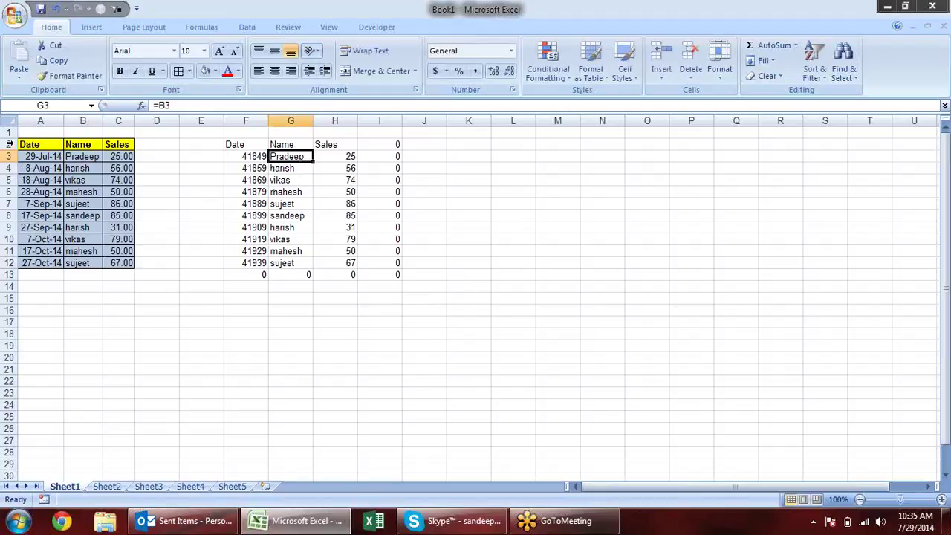
- Delete columns F through I holding the formula-linked copy
drag(257, 141, 349, 260)
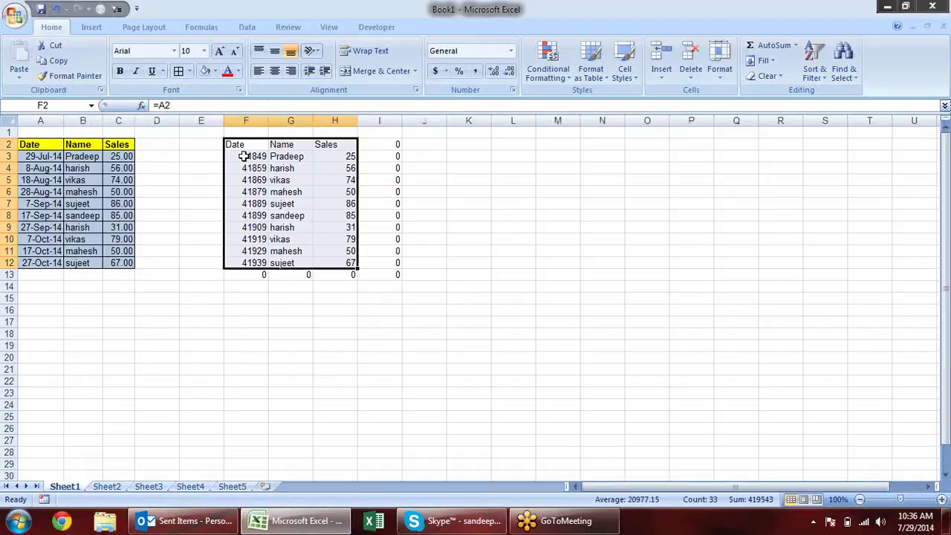
drag(245, 121, 388, 113)
key(alt+e)
key(d)
click(547, 318)
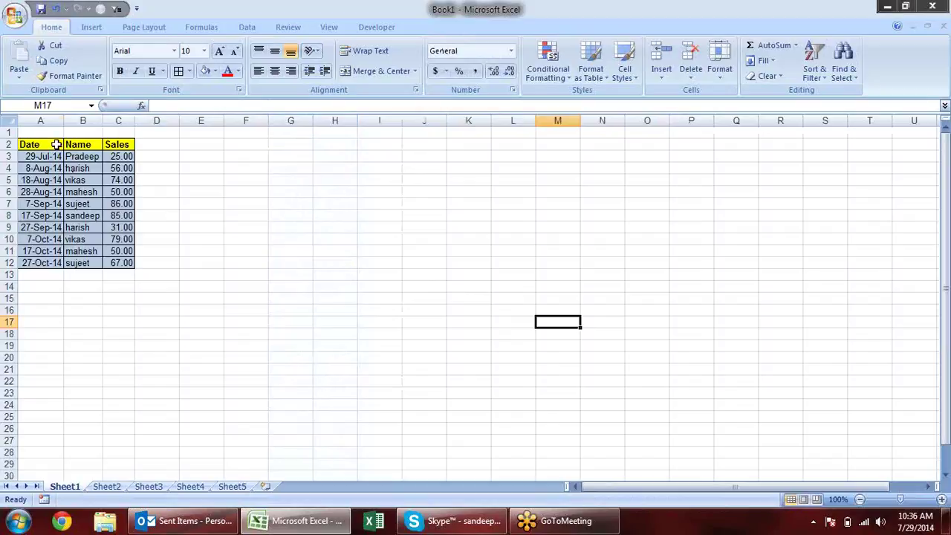
- Paste a linked copy of the sales table A2:C12 at G2
drag(55, 144, 129, 266)
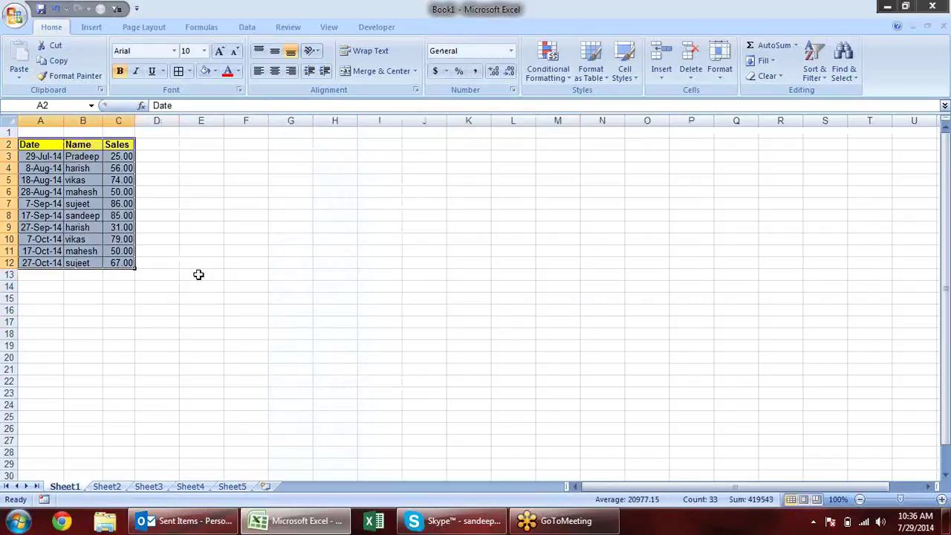
key(ctrl+c)
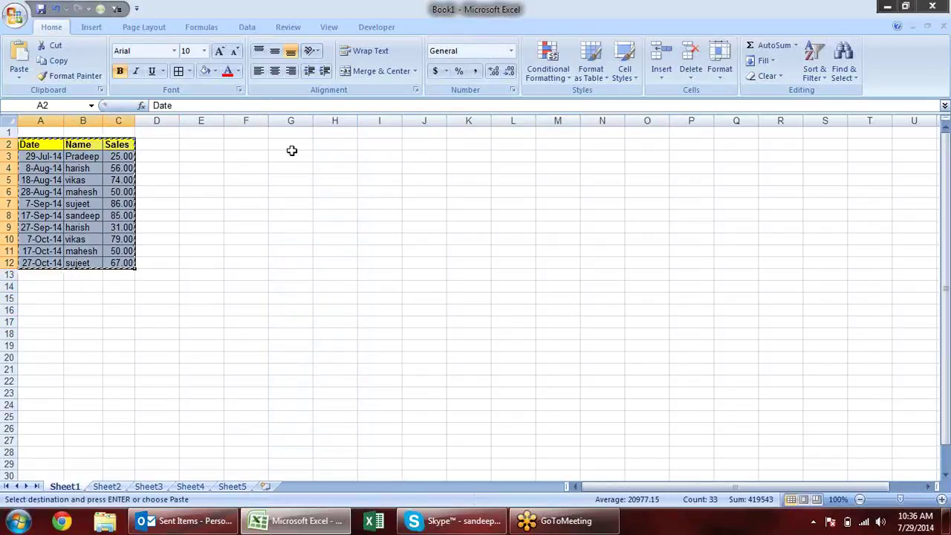
click(291, 145)
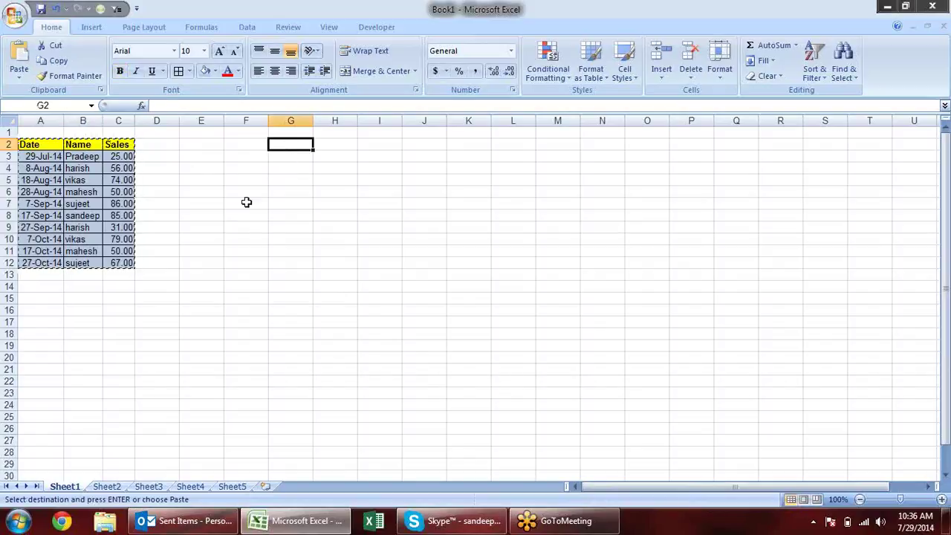
key(ctrl+alt+v)
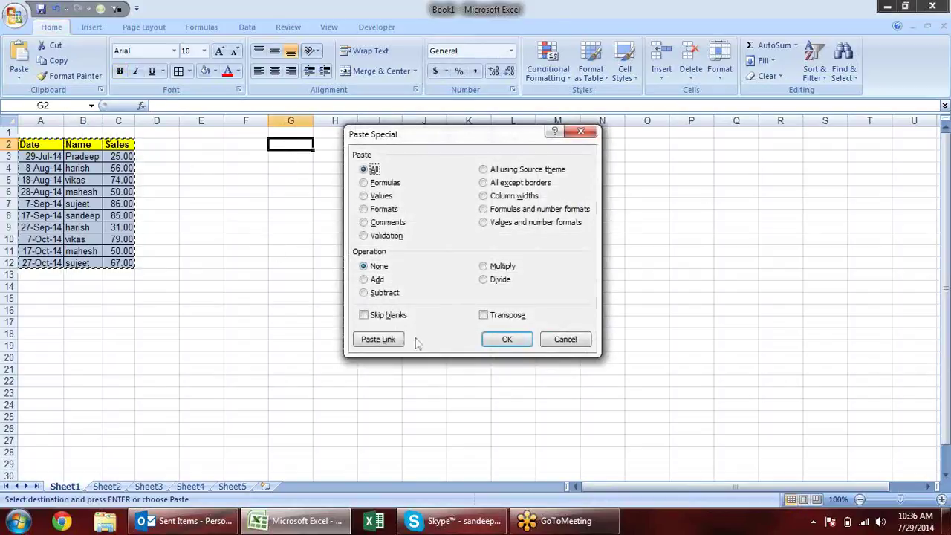
click(378, 340)
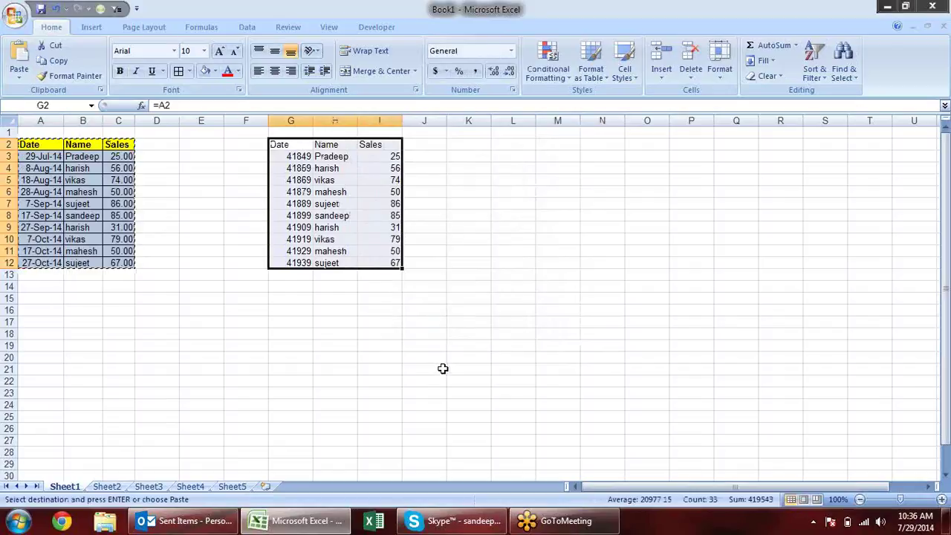
- Apply the source formats and column widths to G2:I12 via Paste Special
key(ctrl+alt+v)
click(389, 211)
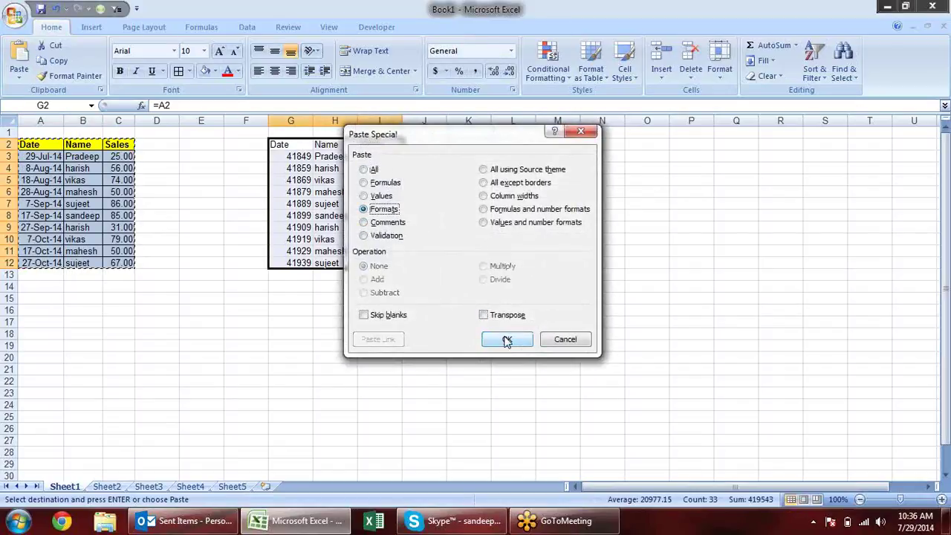
click(505, 339)
key(ctrl+alt+v)
click(513, 196)
click(506, 339)
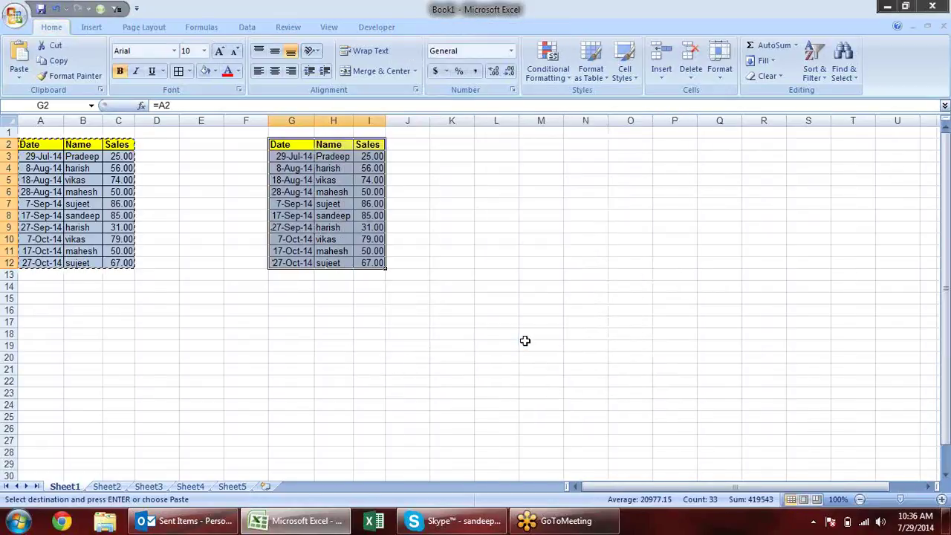
key(Escape)
- Restore the original name in B3 and check the linked value in H3
click(82, 156)
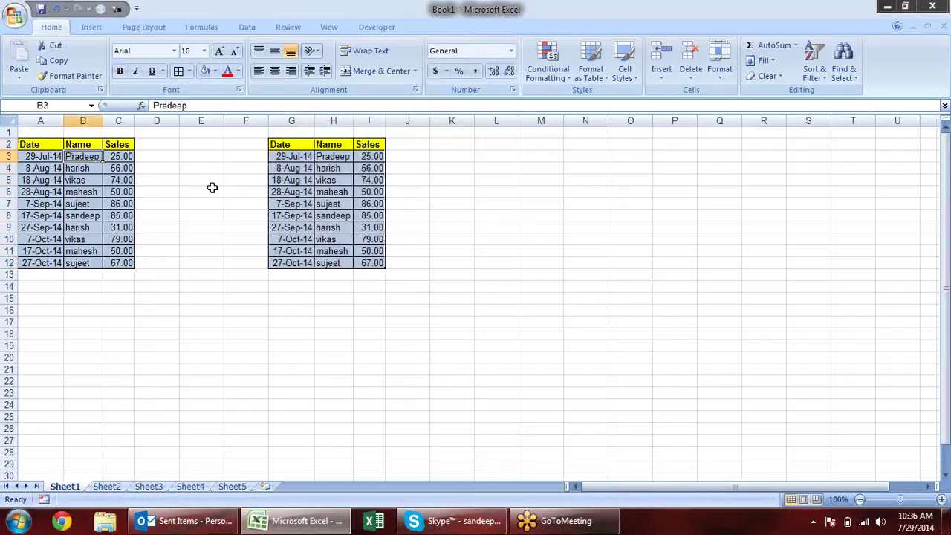
text(San)
key(Return)
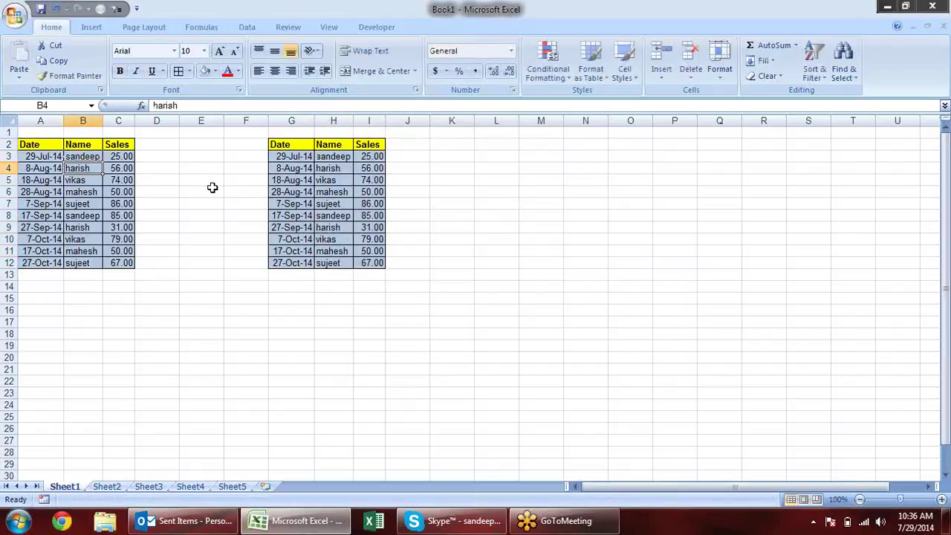
click(337, 156)
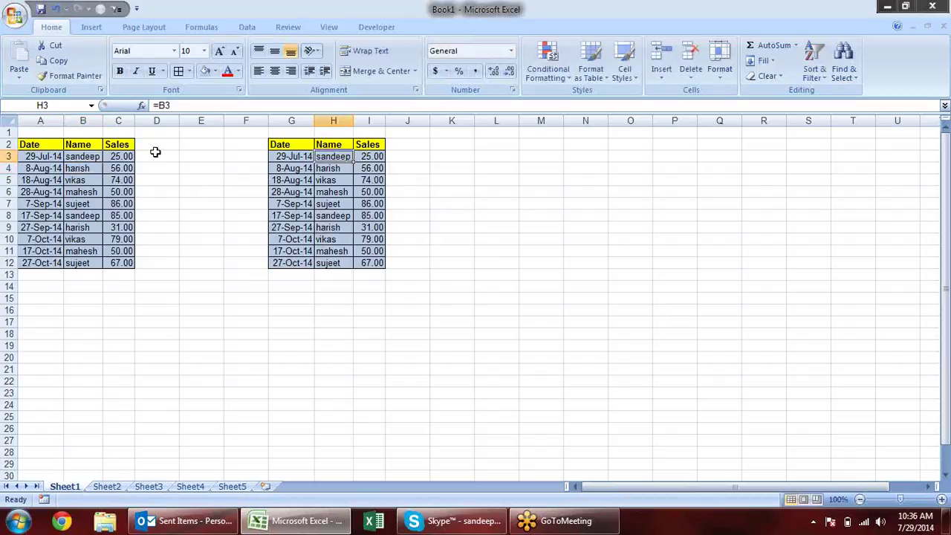
- Change the first Sales value in C3 to 1000 and widen column I to show 1000.00
click(123, 155)
text(10)
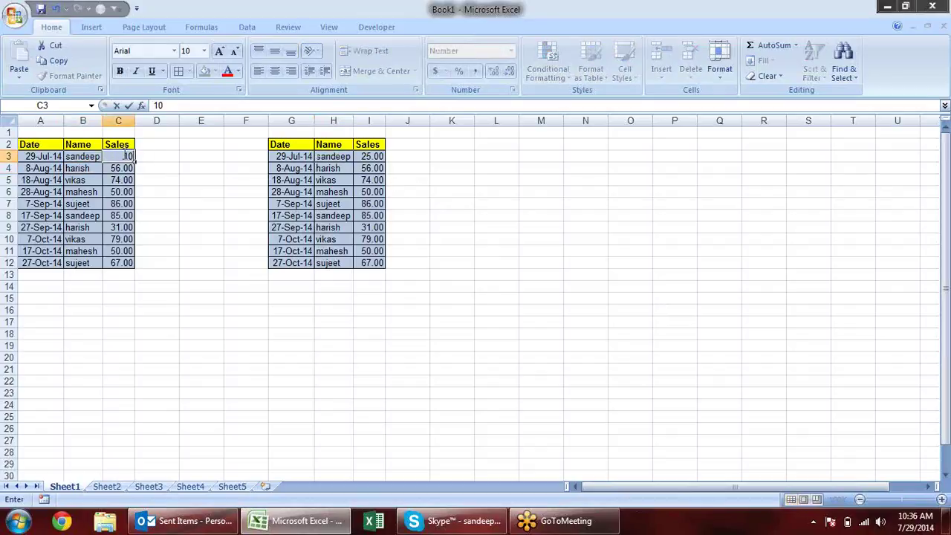
key(Return)
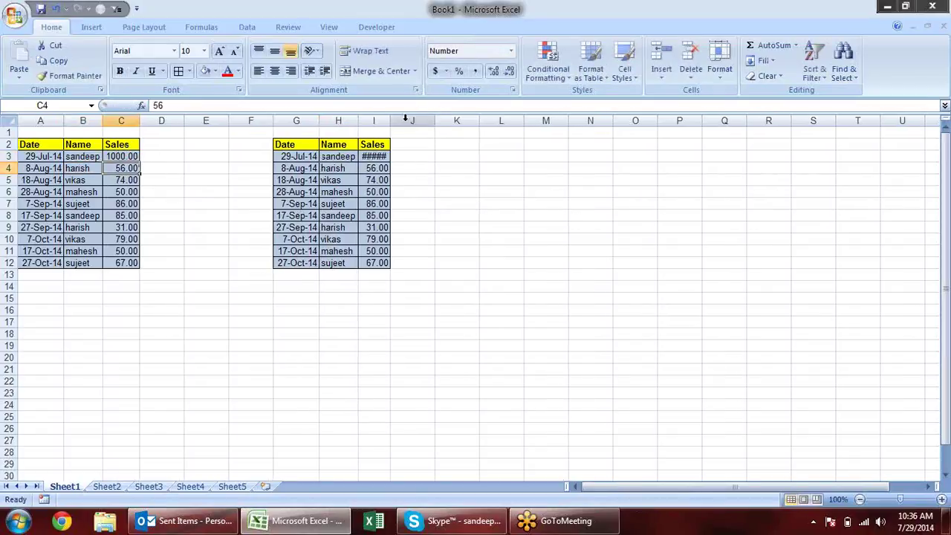
double_click(390, 117)
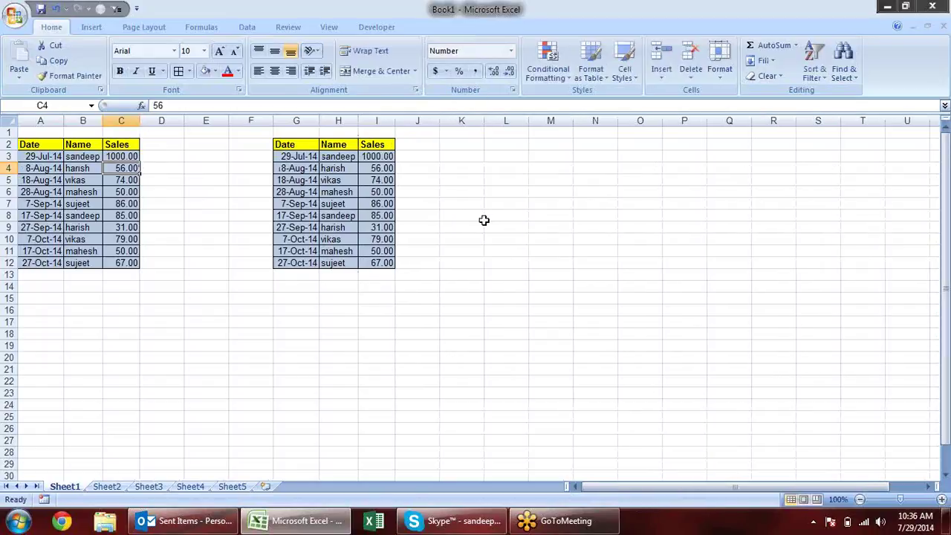
click(327, 263)
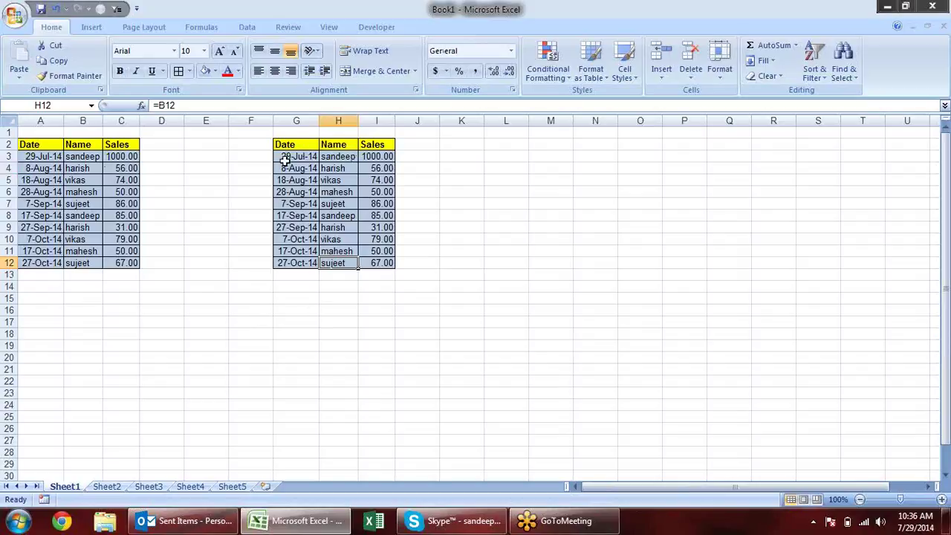
- Delete columns G through J holding the linked copy
drag(291, 121, 430, 117)
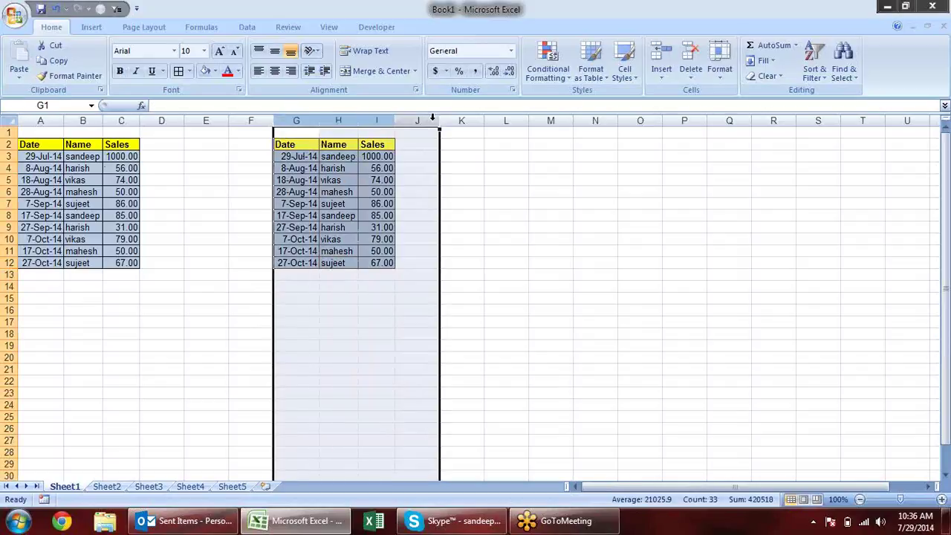
key(alt+e)
key(d)
click(417, 236)
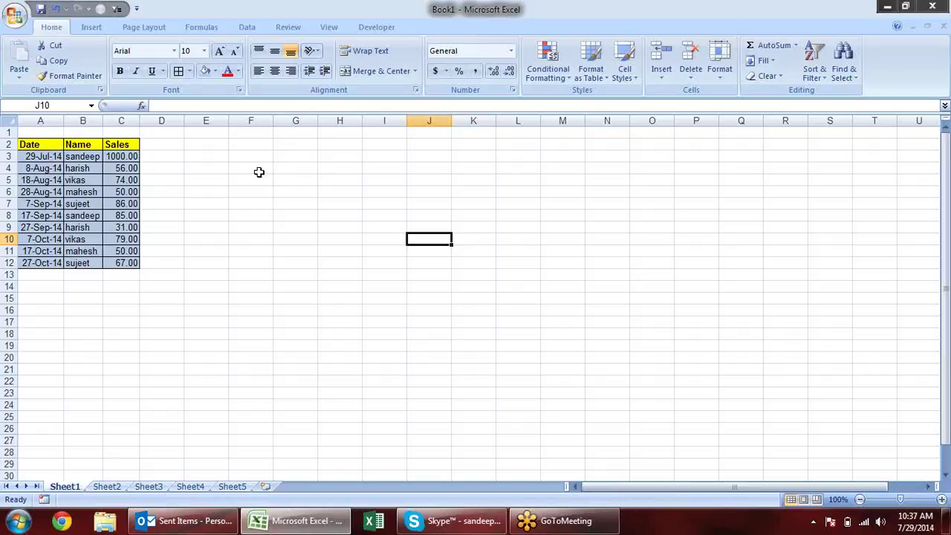
- Merge F4:H12 into one centred cell and fill it light grey
drag(260, 166, 342, 265)
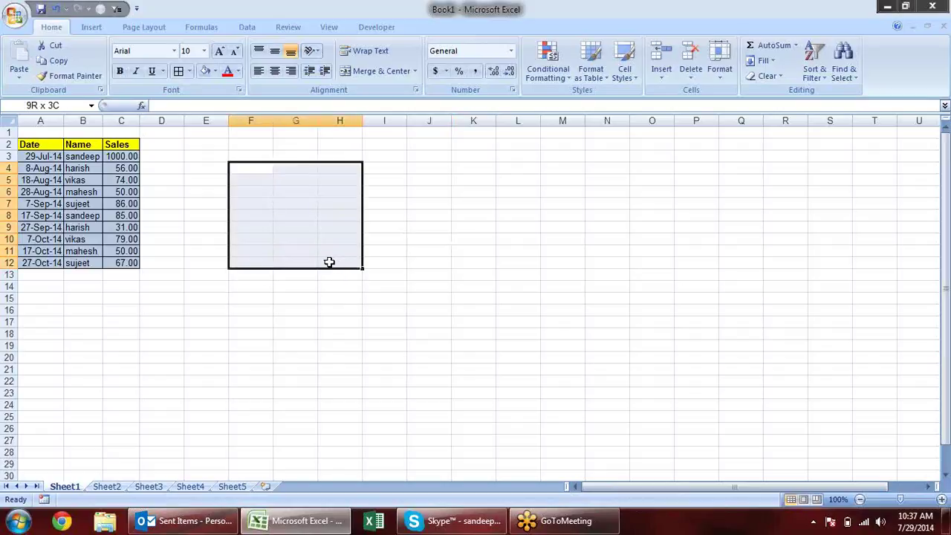
click(362, 71)
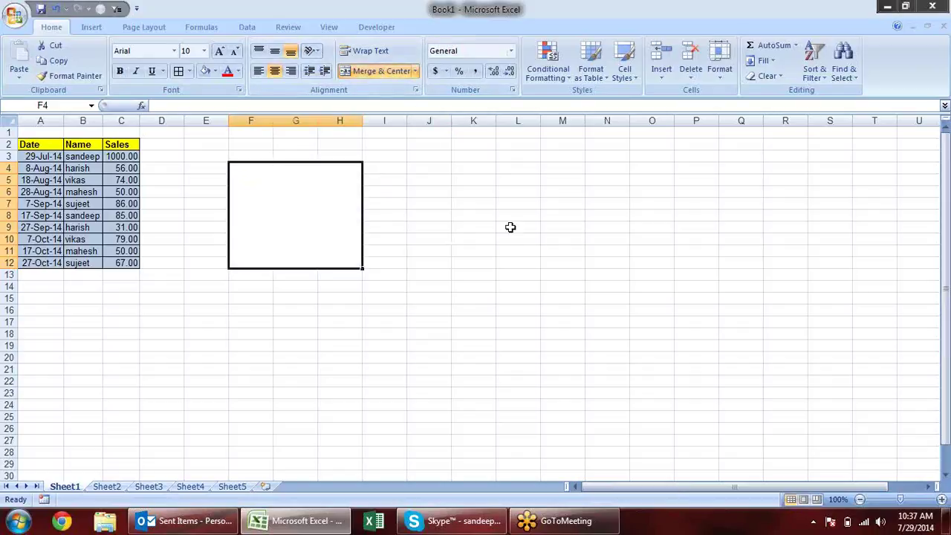
click(189, 71)
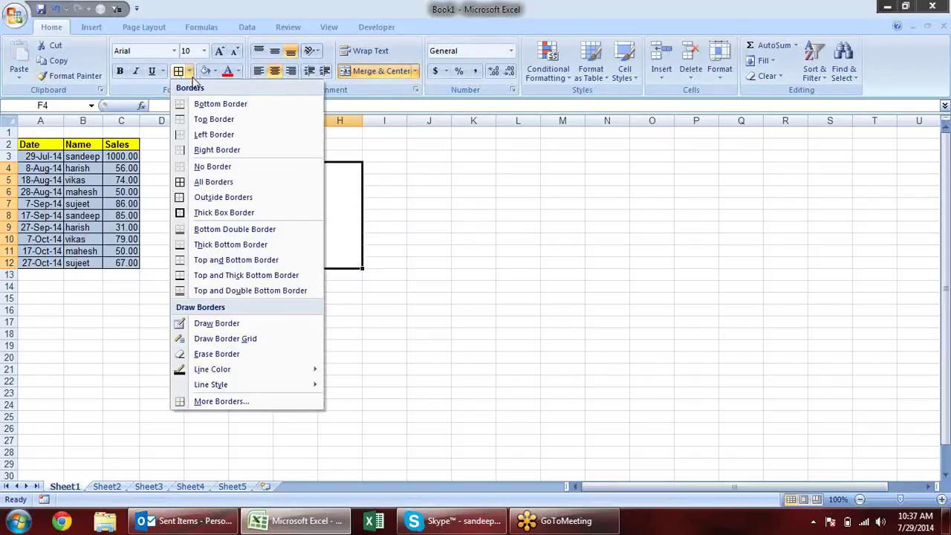
click(215, 72)
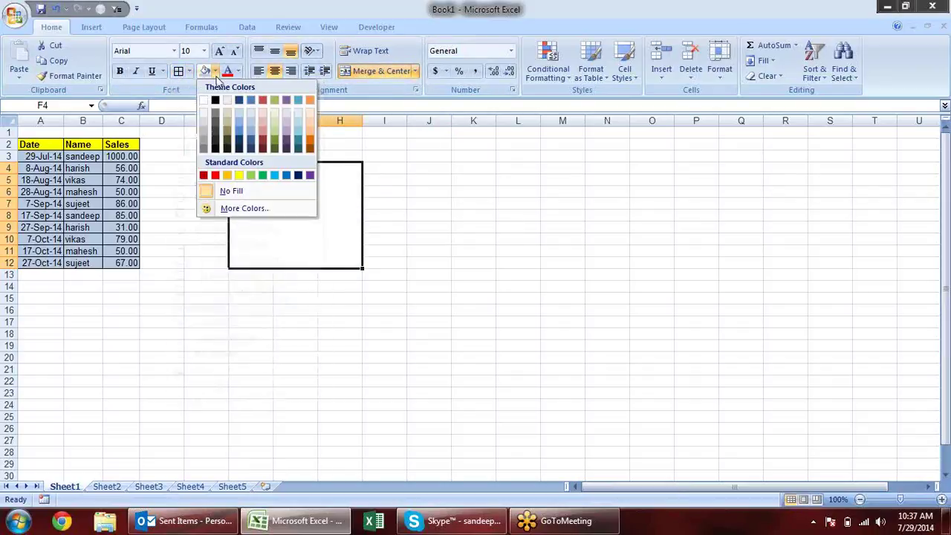
click(206, 125)
click(428, 214)
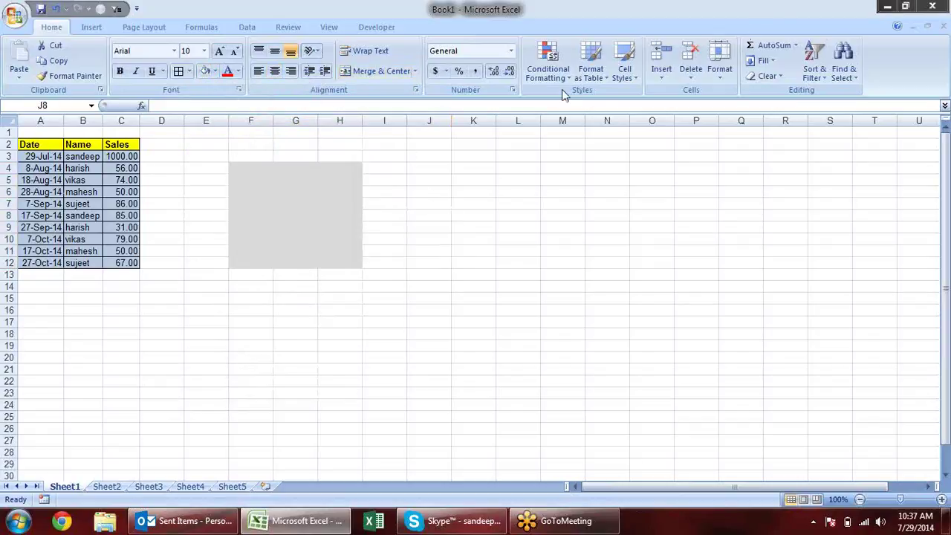
click(271, 198)
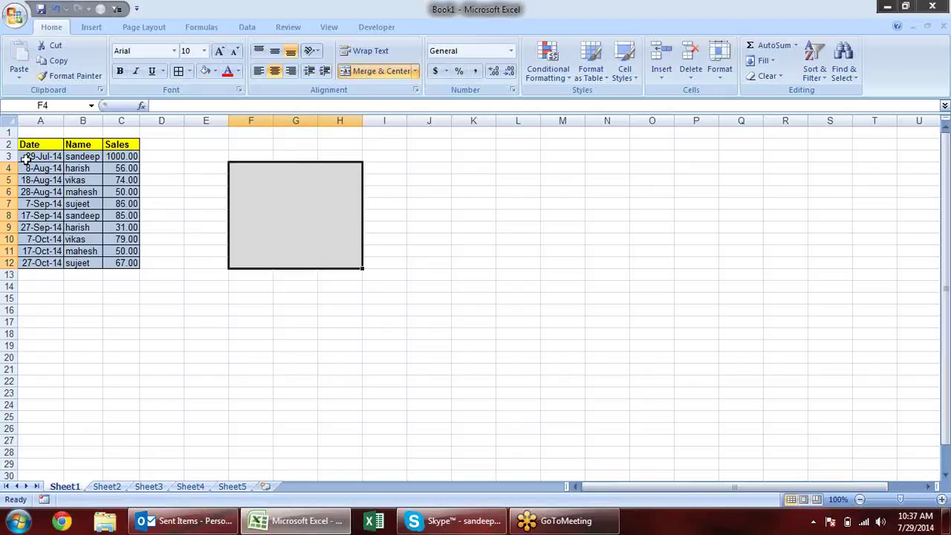
- Copy the sales table A2:C12 and browse the paste options
mouse_move(26, 146)
mouse_down()
mouse_move(130, 243)
mouse_move(132, 260)
mouse_up()
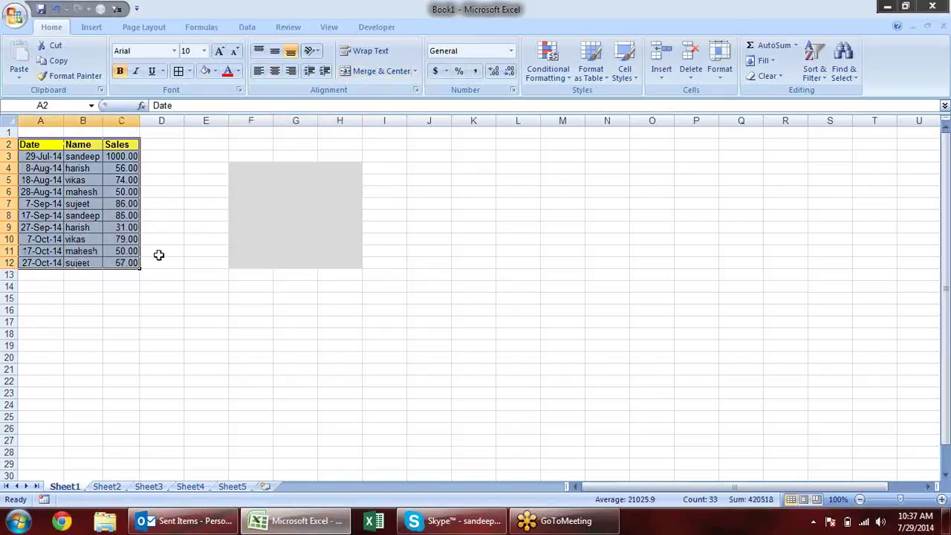
key(ctrl+c)
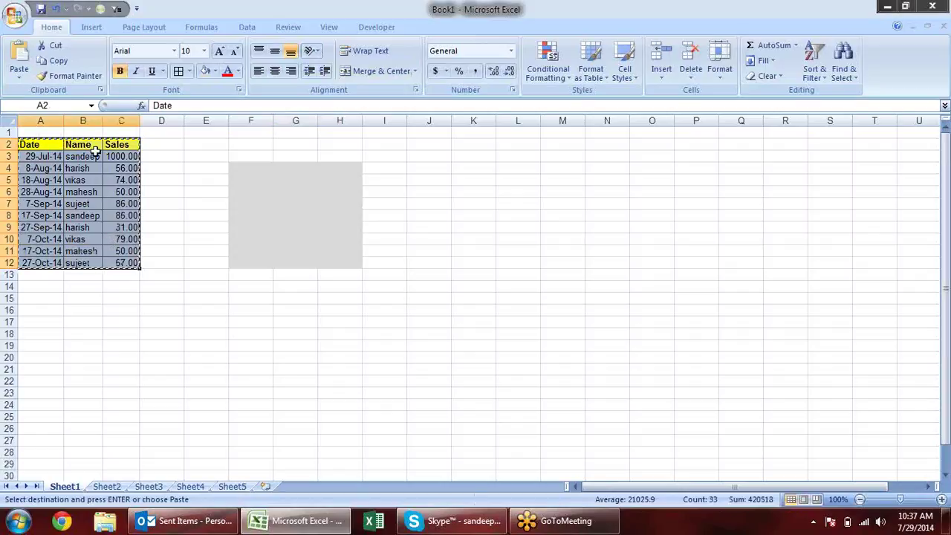
click(21, 75)
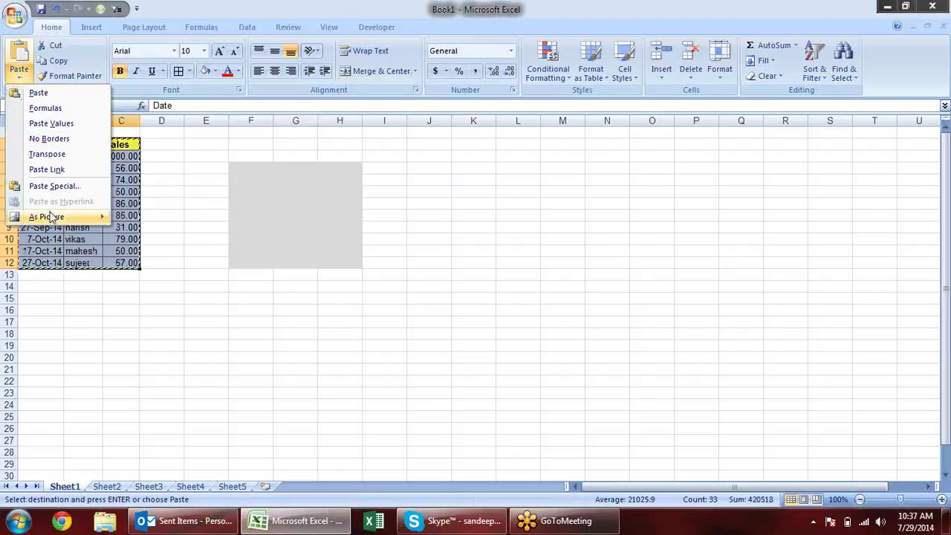
mouse_move(49, 216)
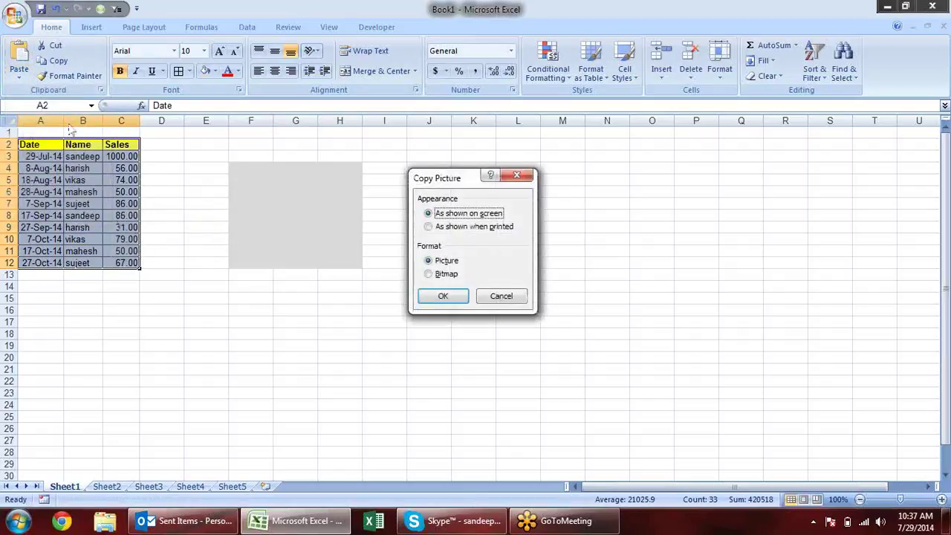
key(Return)
click(19, 77)
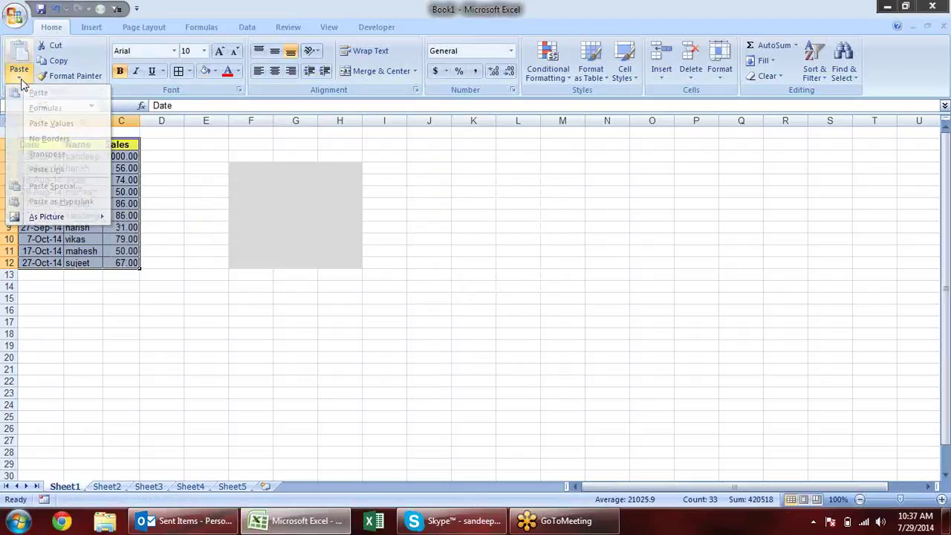
click(22, 82)
- Paste the copied table as a picture and move it toward the grey block
key(ctrl+c)
click(18, 79)
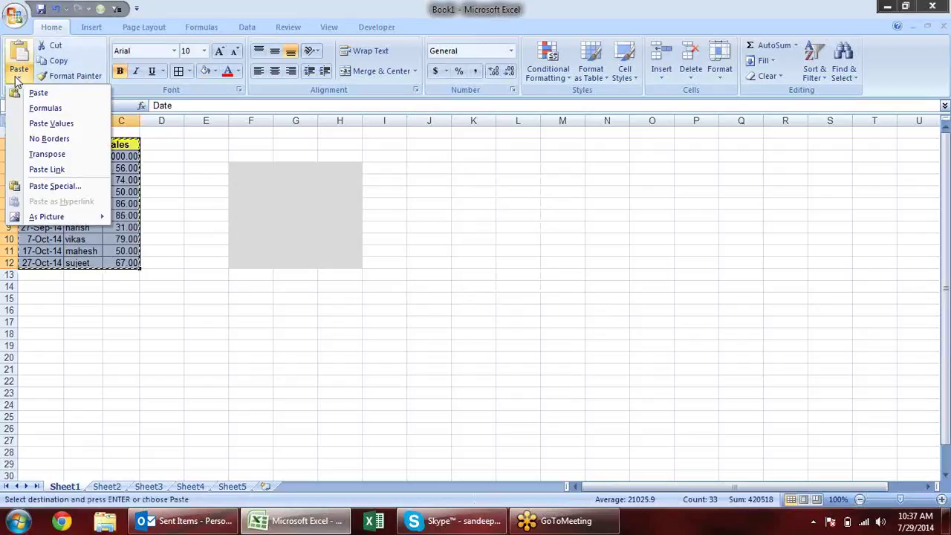
mouse_move(74, 216)
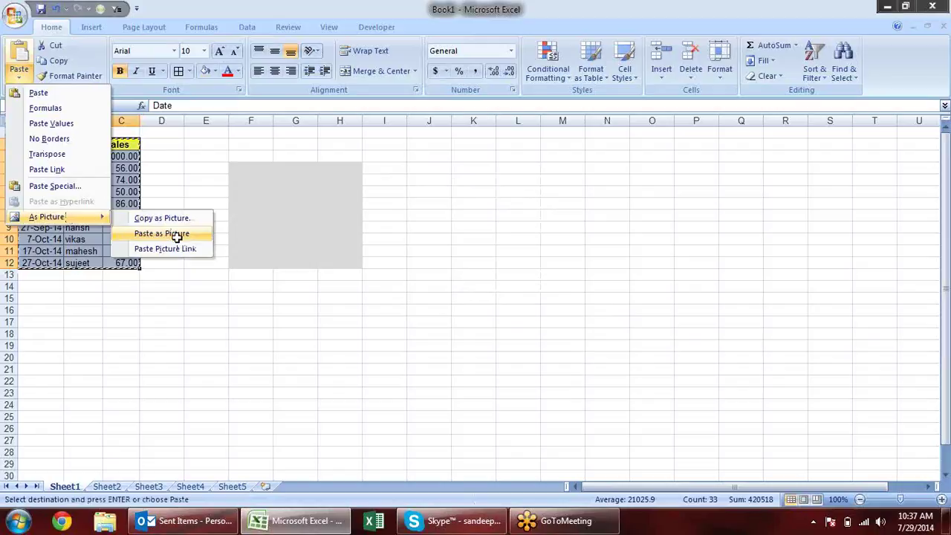
click(178, 233)
mouse_move(89, 159)
mouse_down()
mouse_move(279, 208)
mouse_move(301, 185)
mouse_up()
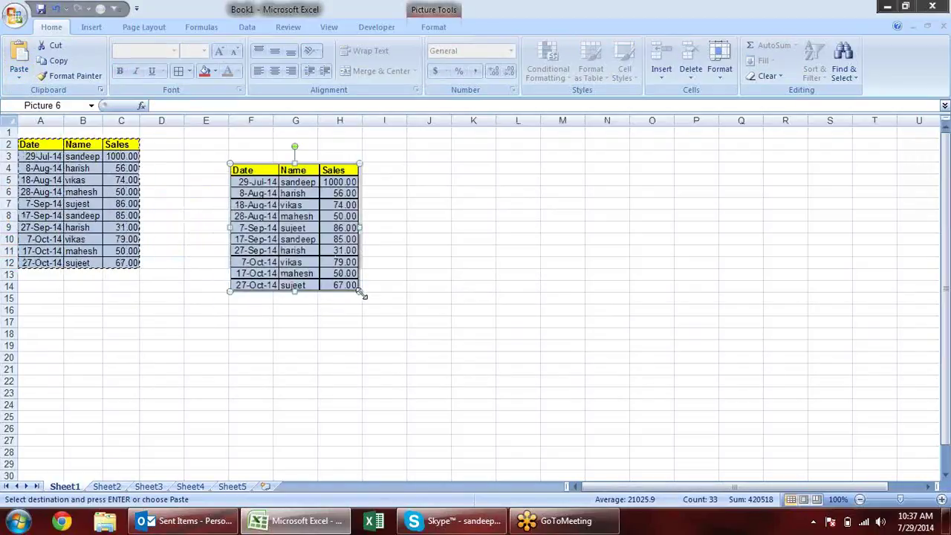
- Shrink the table picture into the grey block, then widen columns C and A to show all values
drag(361, 291, 334, 265)
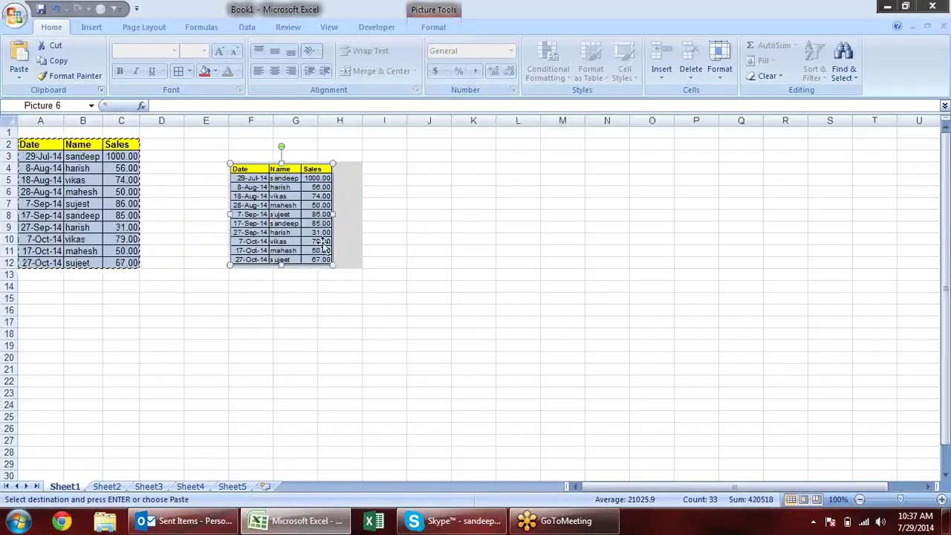
drag(297, 205, 310, 210)
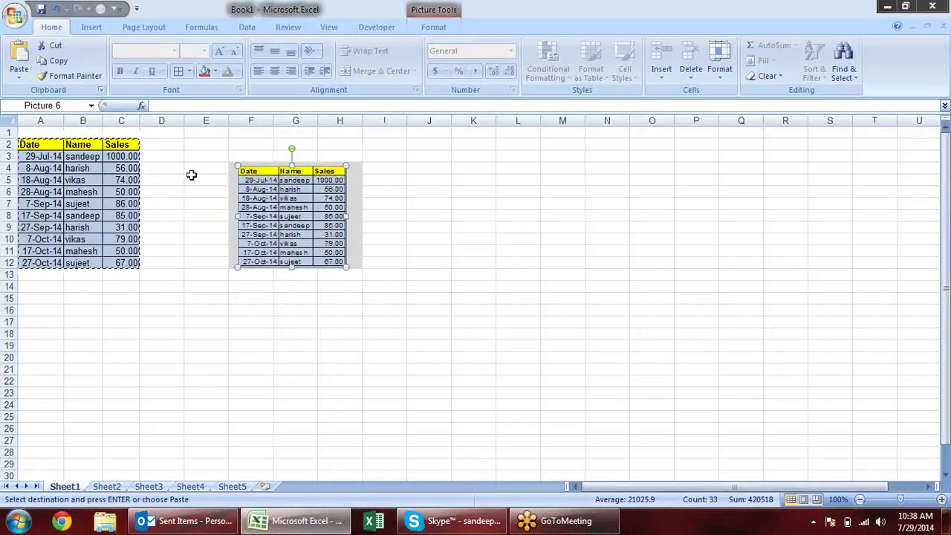
scroll(193, 178, up, 1)
scroll(194, 177, up, 1)
scroll(197, 177, up, 1)
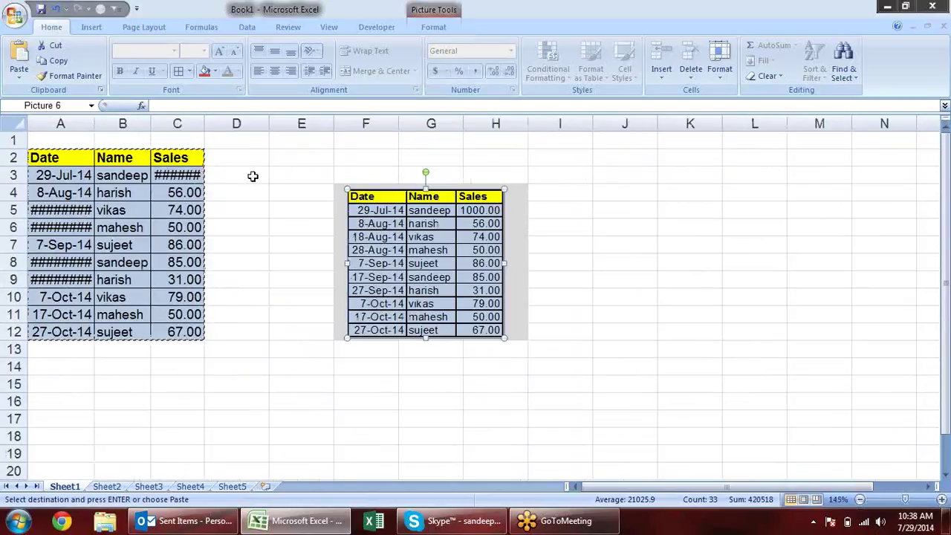
drag(205, 123, 206, 123)
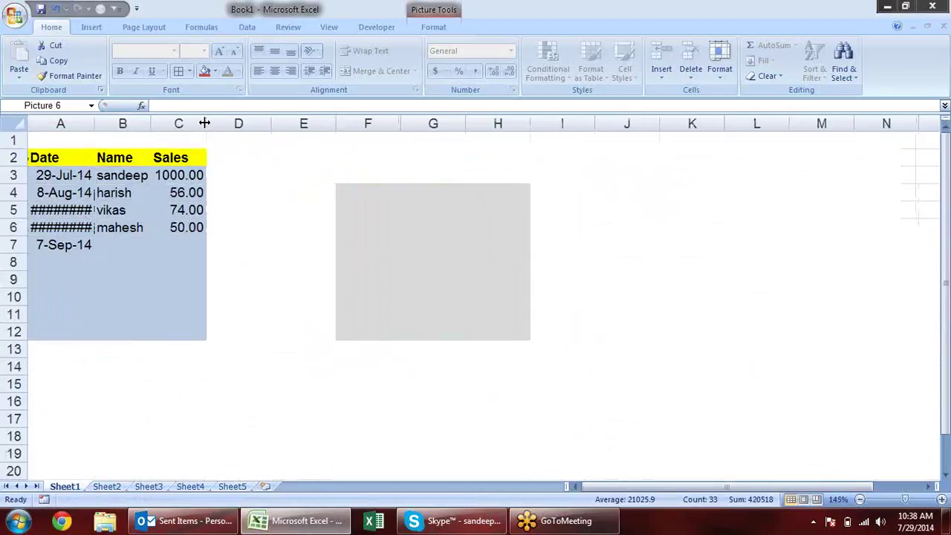
double_click(94, 123)
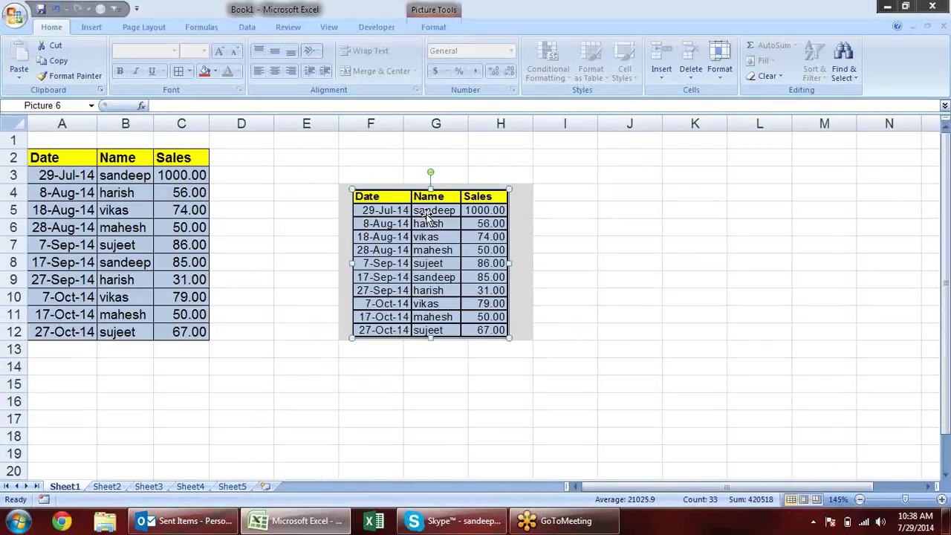
- Enter a new name in B3 and change C3's Sales value to 500
click(128, 171)
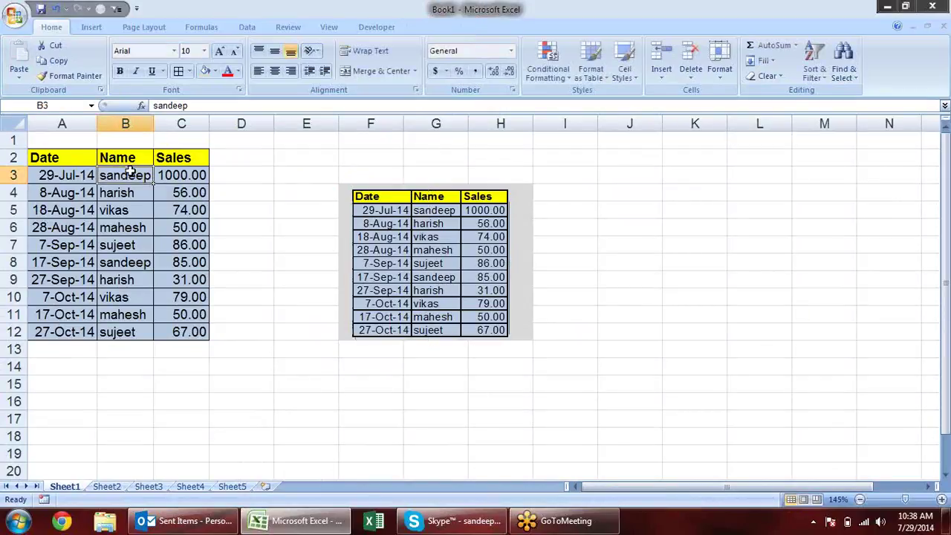
text(Pradeep)
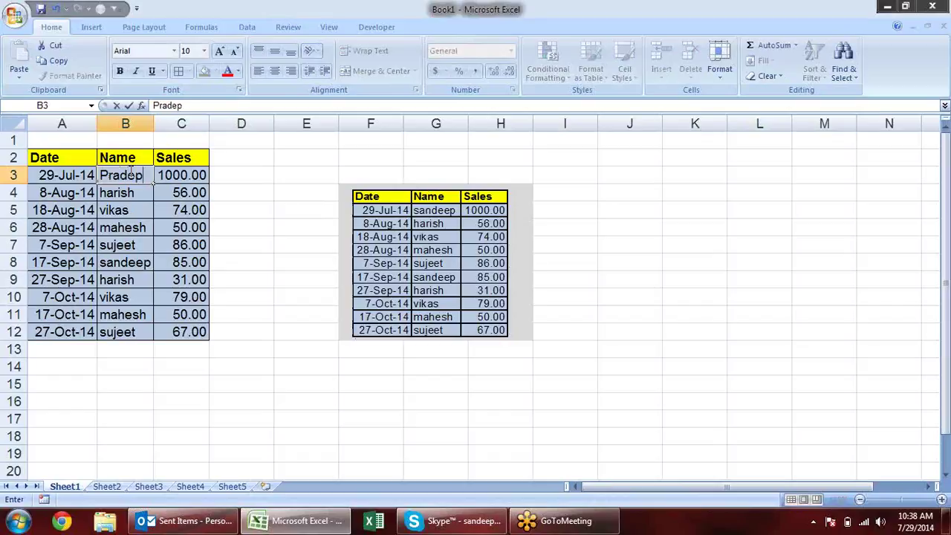
key(Return)
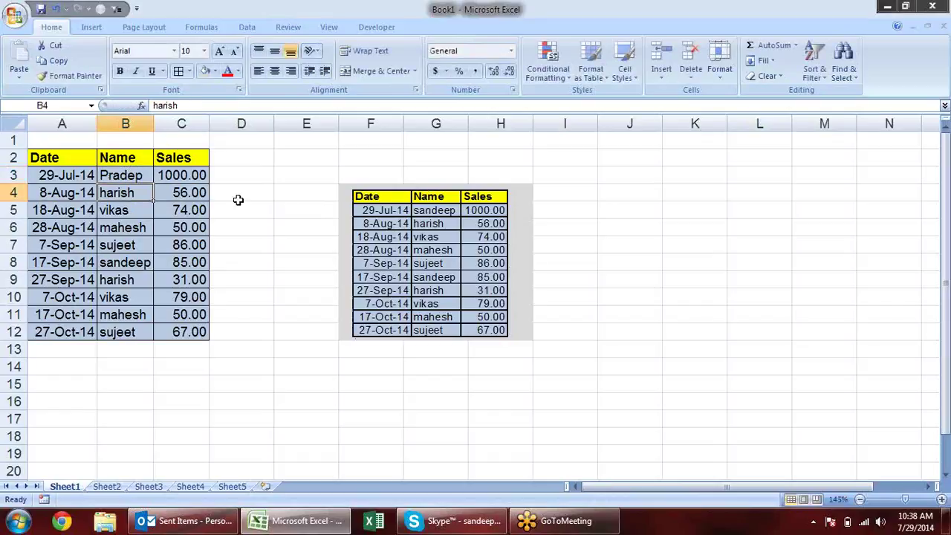
click(202, 175)
text(500)
key(Return)
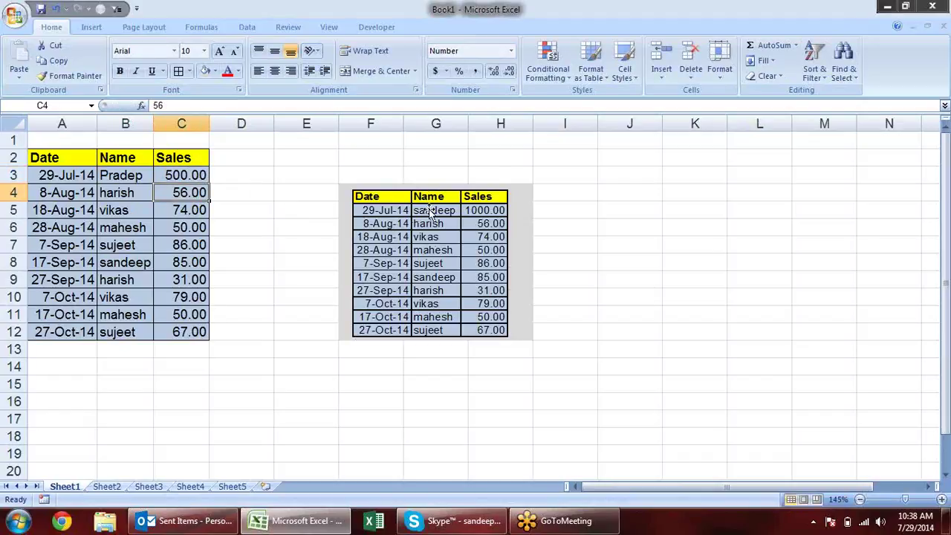
- Deselect the table picture and select the sales table A2:C12
click(431, 213)
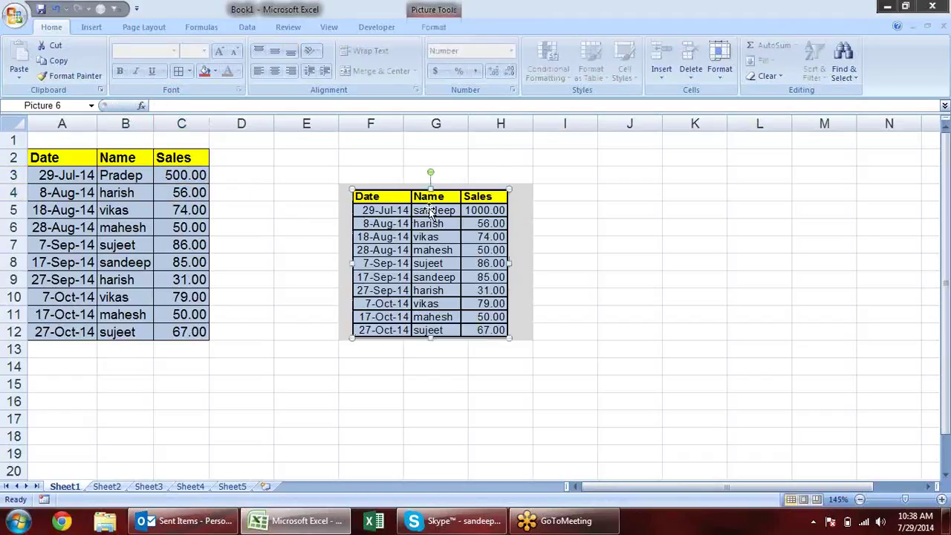
key(Escape)
mouse_move(31, 156)
mouse_down()
mouse_move(126, 237)
mouse_move(191, 332)
mouse_up()
- Paste the table as a linked picture, move it over F3:H13 and shrink it to about 76%
key(ctrl+c)
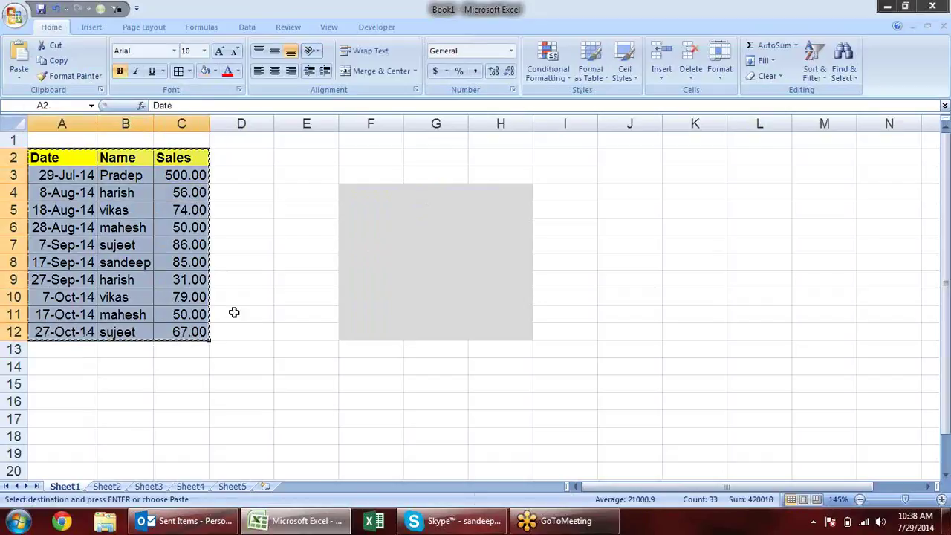
click(23, 72)
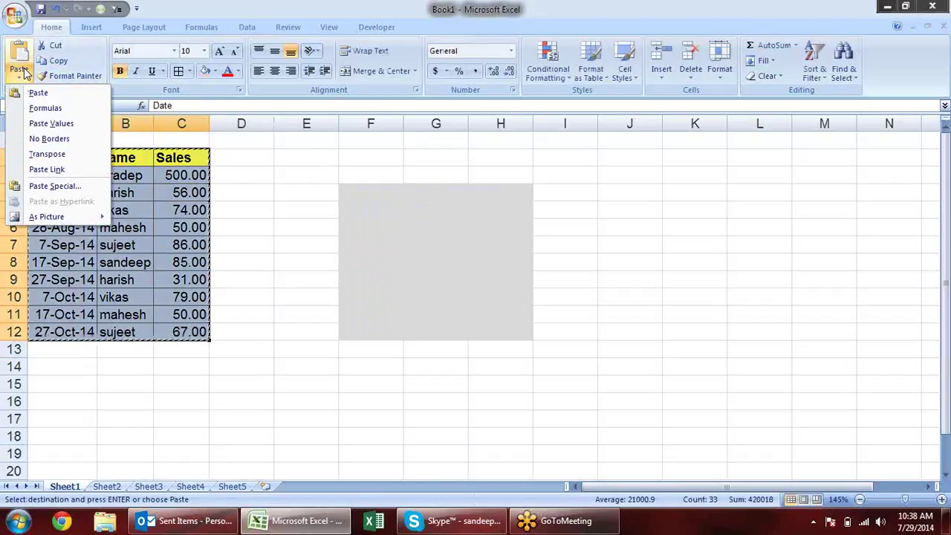
mouse_move(53, 219)
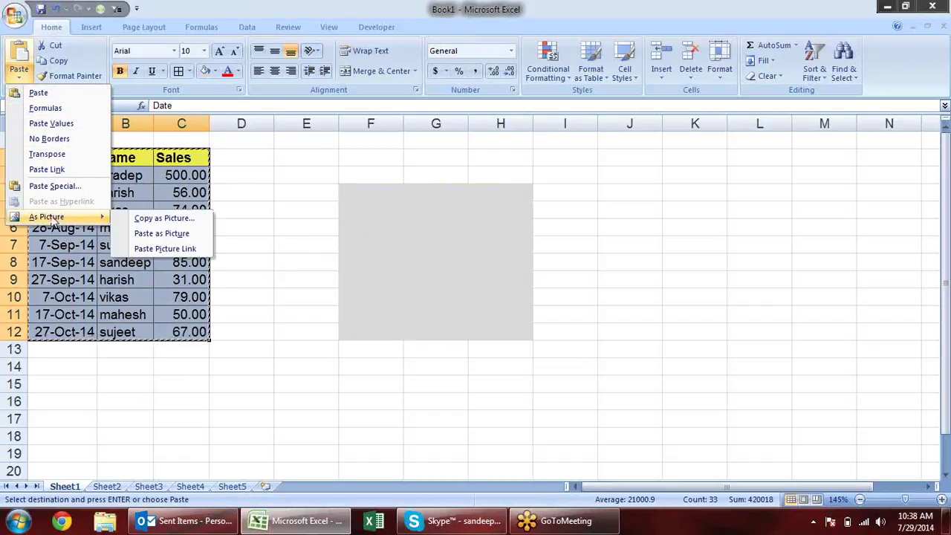
click(189, 253)
drag(128, 193, 442, 232)
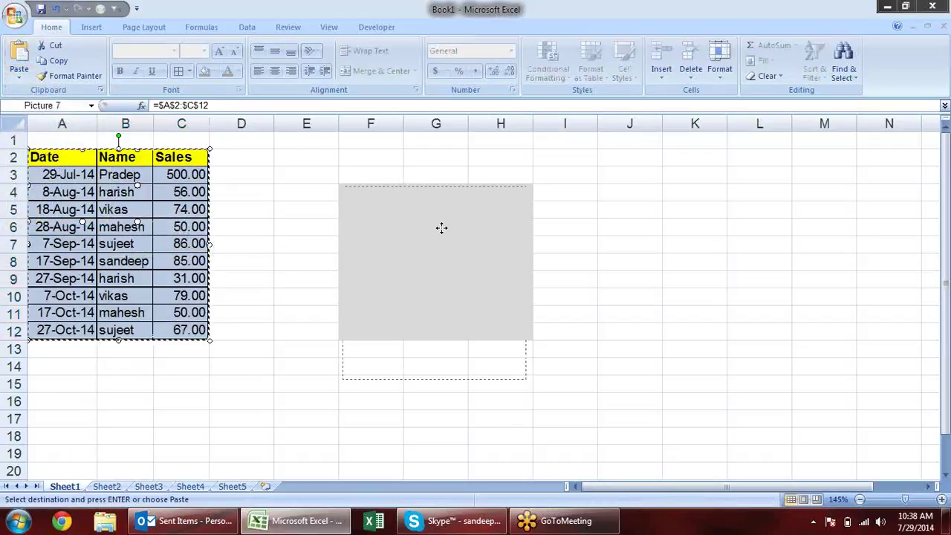
mouse_move(523, 379)
mouse_down()
mouse_move(479, 281)
mouse_move(437, 275)
mouse_up()
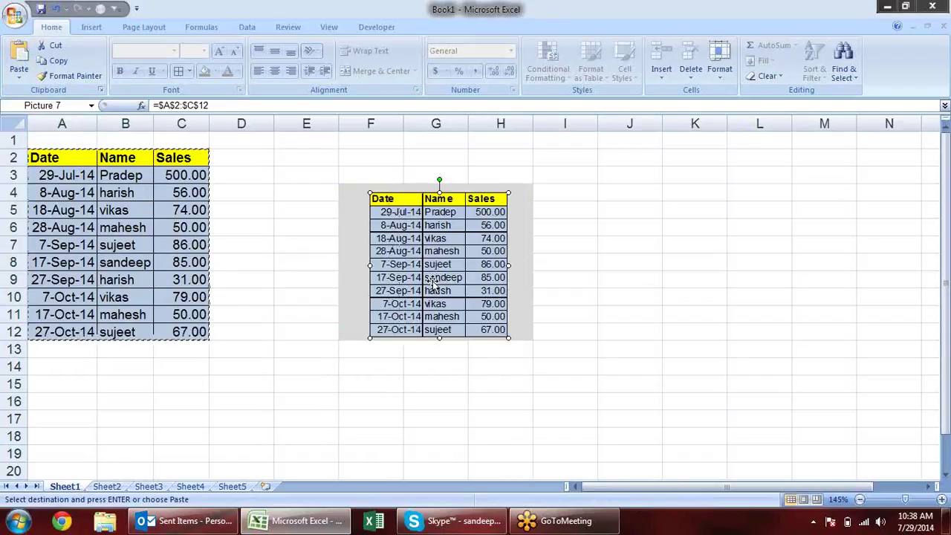
- Change the name in B3 again and enlarge the linked picture
key(Escape)
click(132, 178)
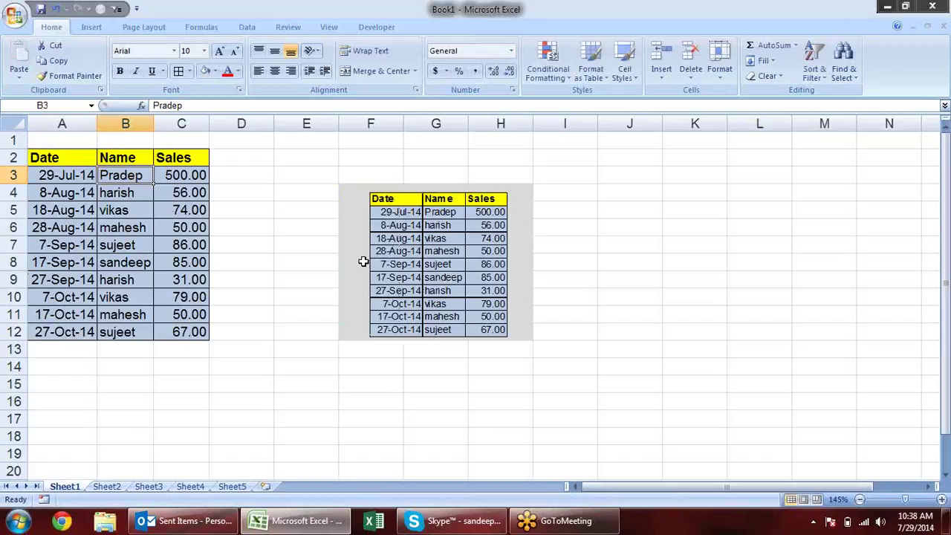
text(Sandee)
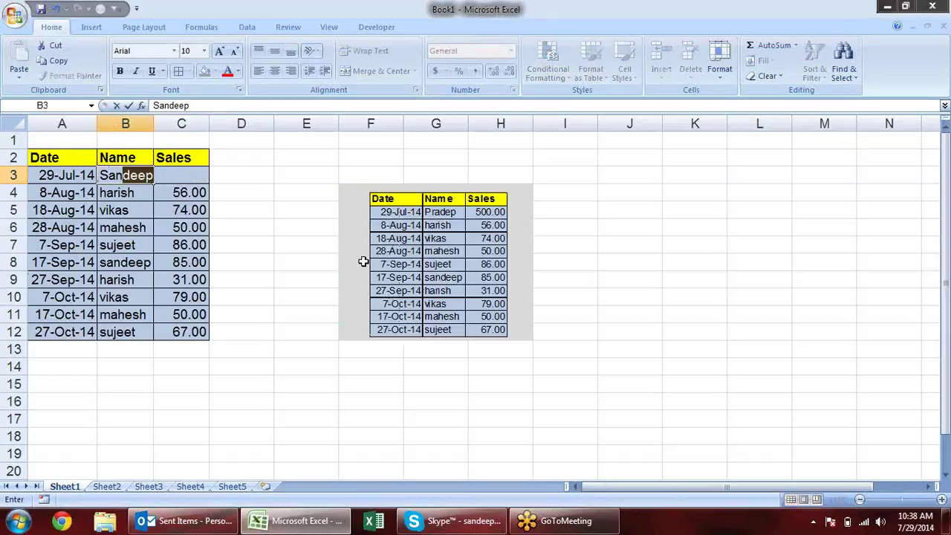
key(Return)
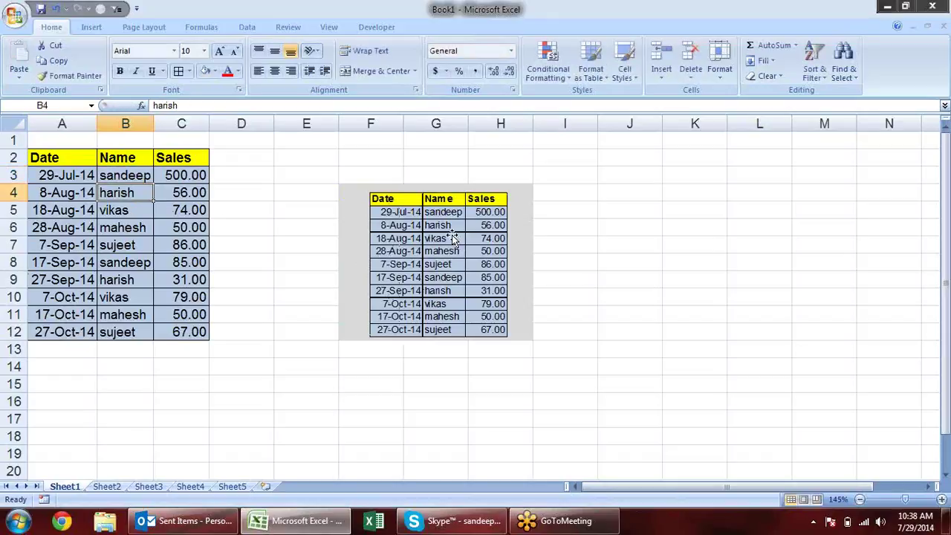
click(442, 231)
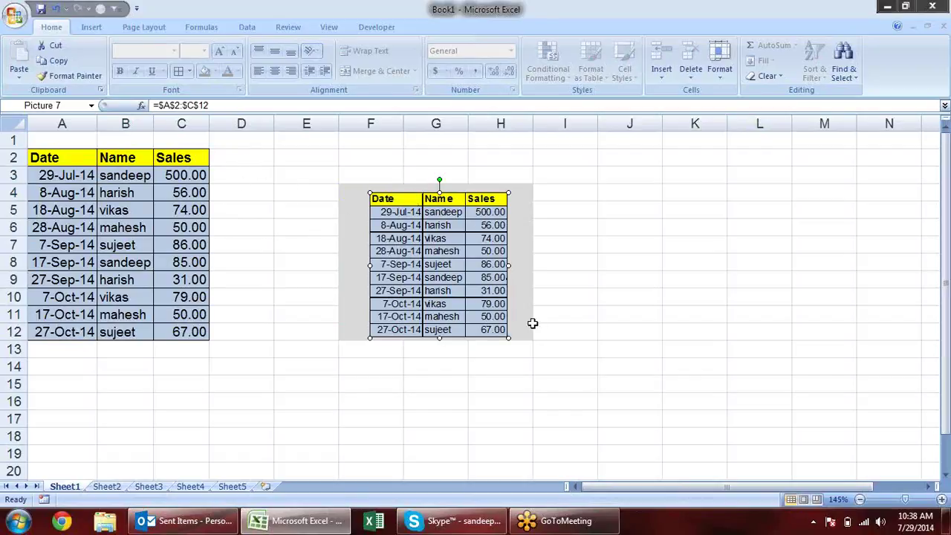
drag(508, 337, 551, 382)
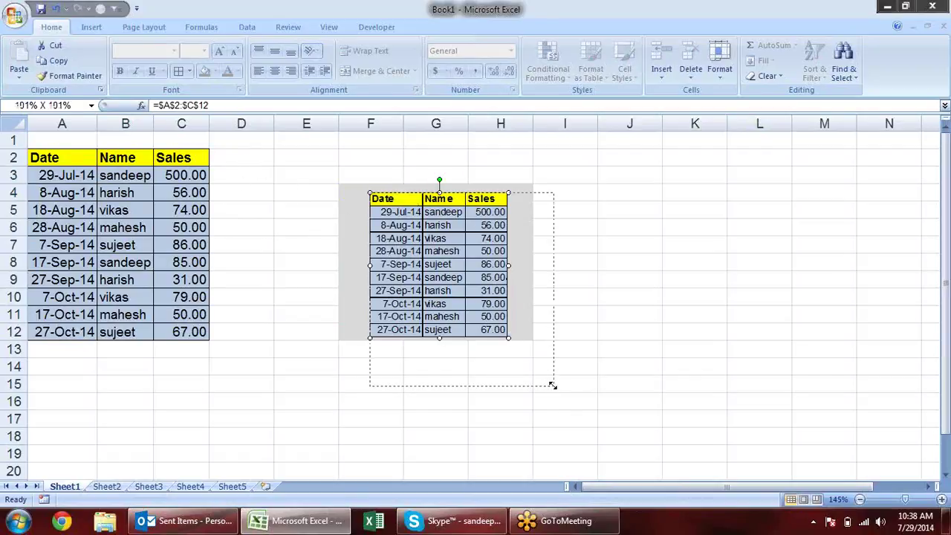
- Fill table rows A4:C7 yellow
drag(71, 194, 165, 246)
click(215, 71)
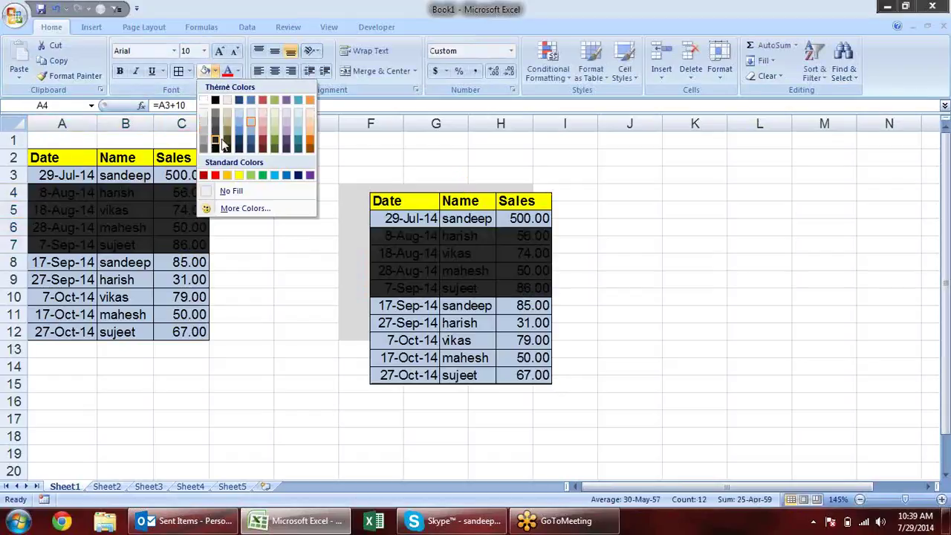
click(239, 176)
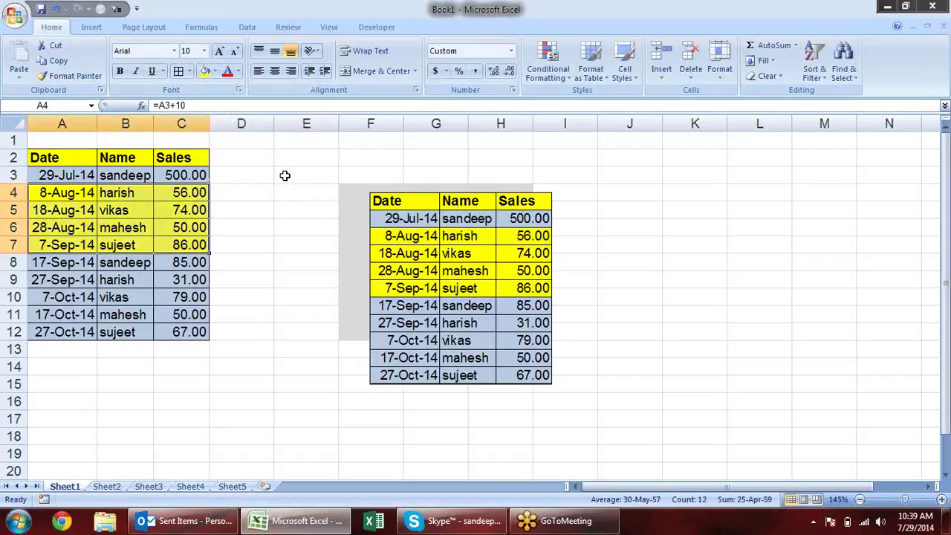
click(285, 175)
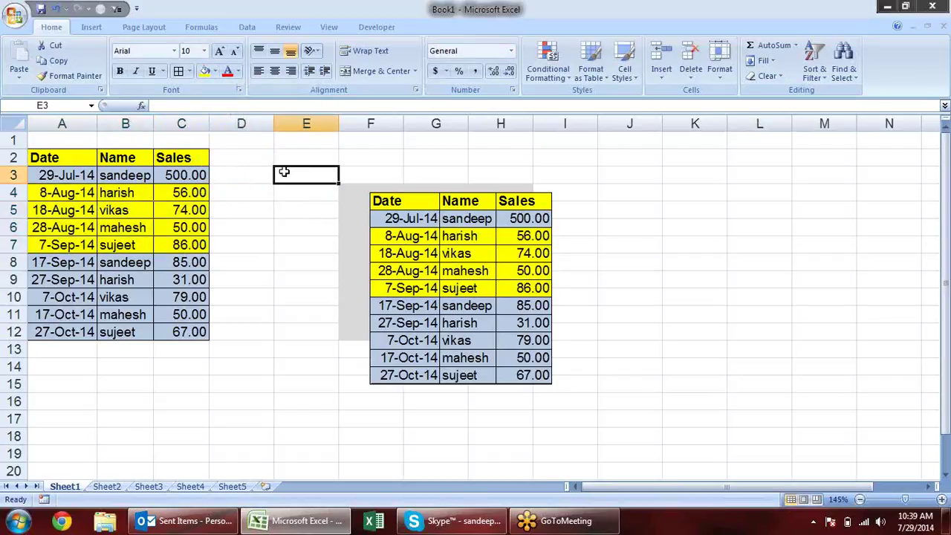
- Check the linked picture mirrors the edits, leaving the cursor on empty cell E2
click(427, 210)
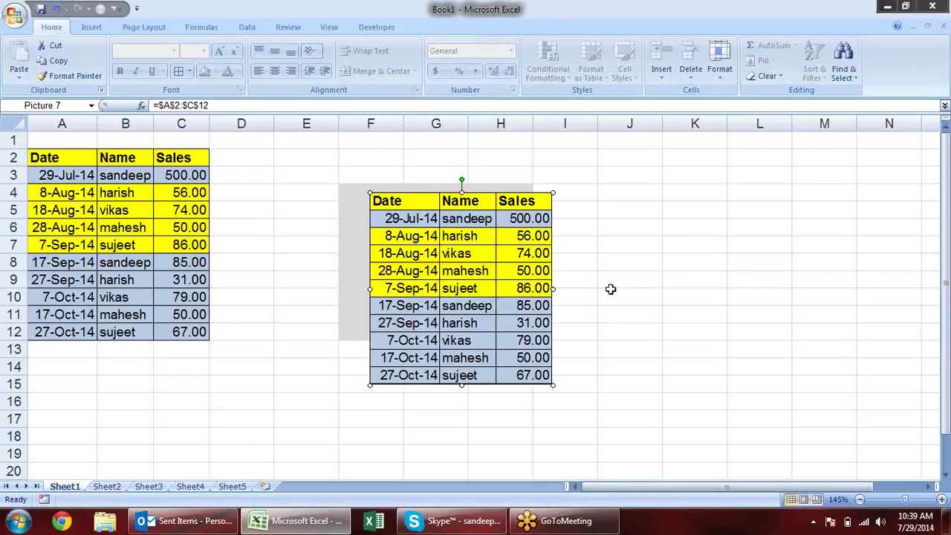
click(666, 264)
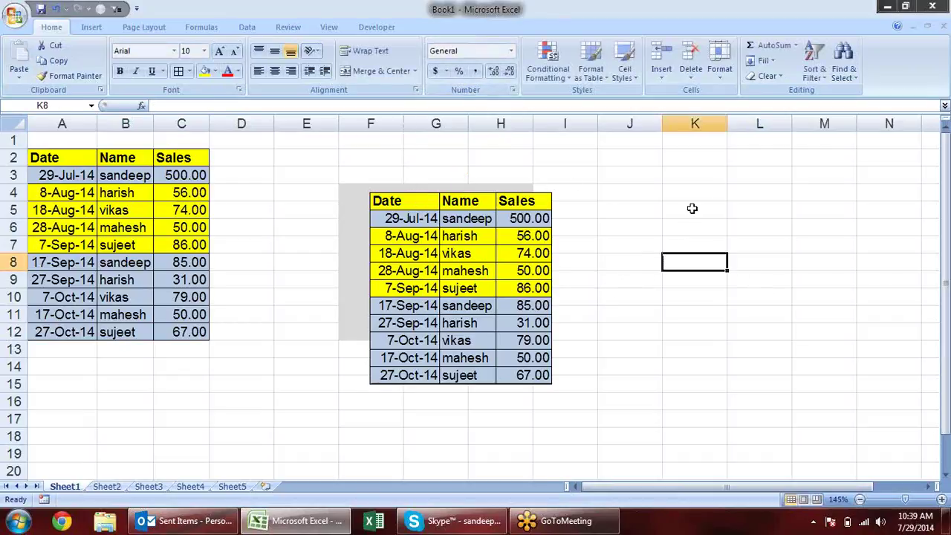
click(13, 72)
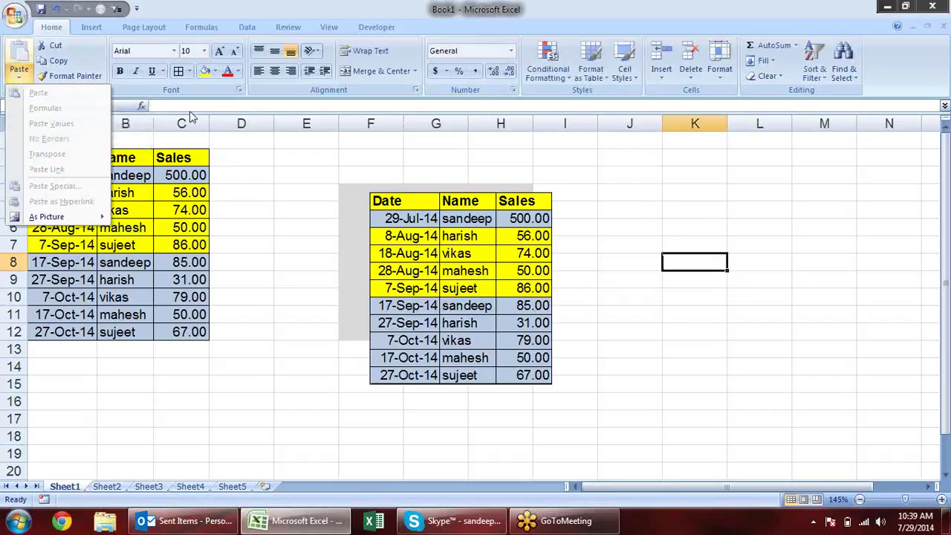
click(251, 193)
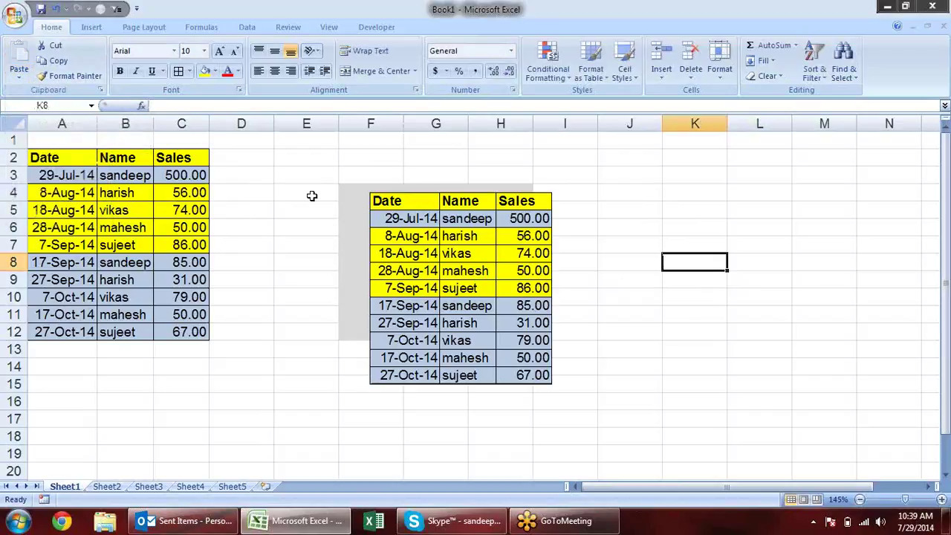
click(292, 163)
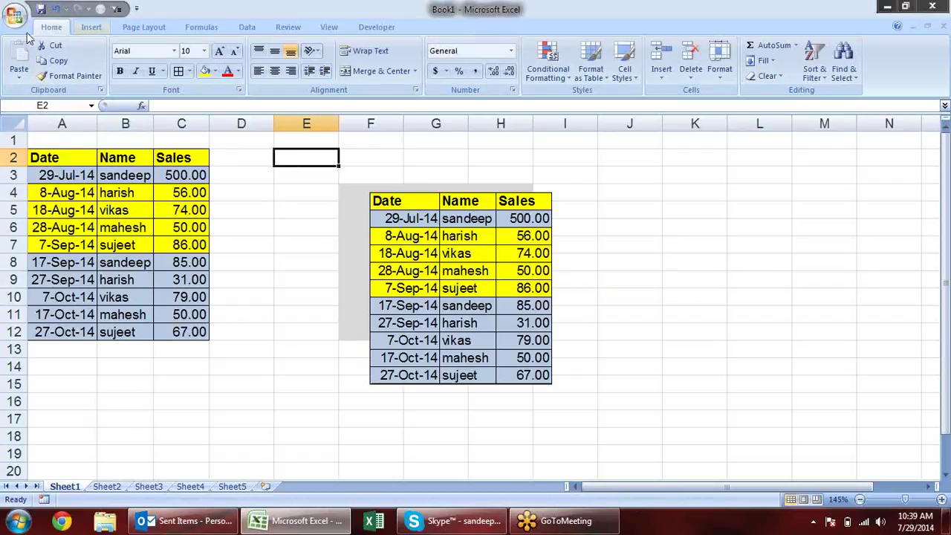
click(16, 18)
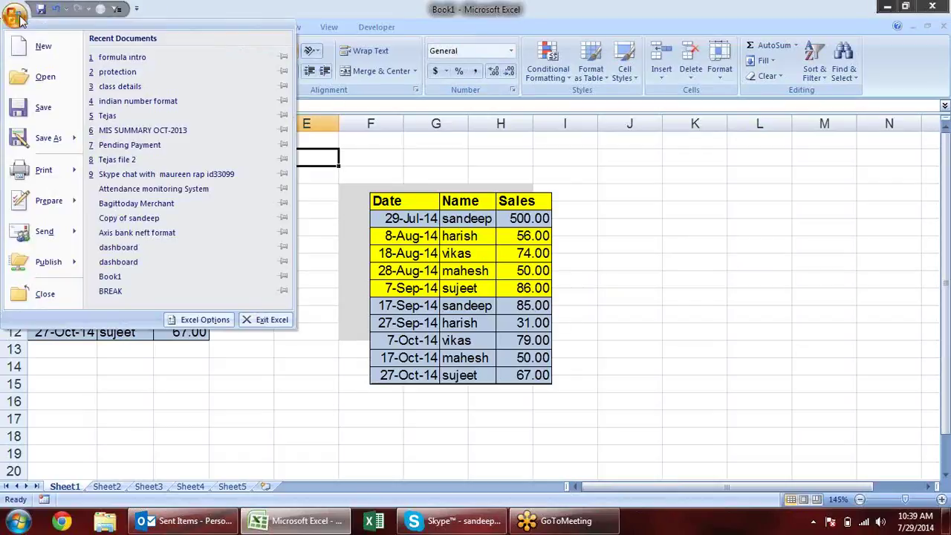
click(191, 320)
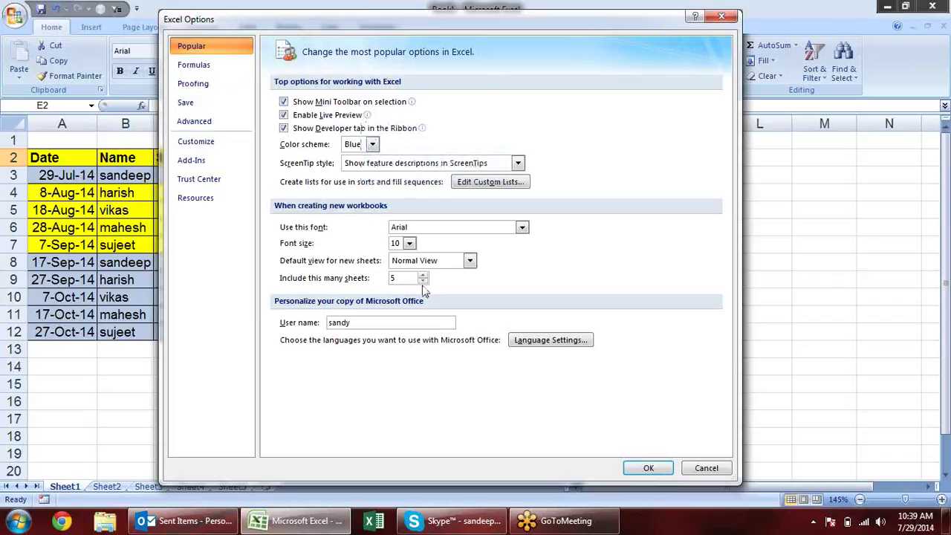
click(223, 67)
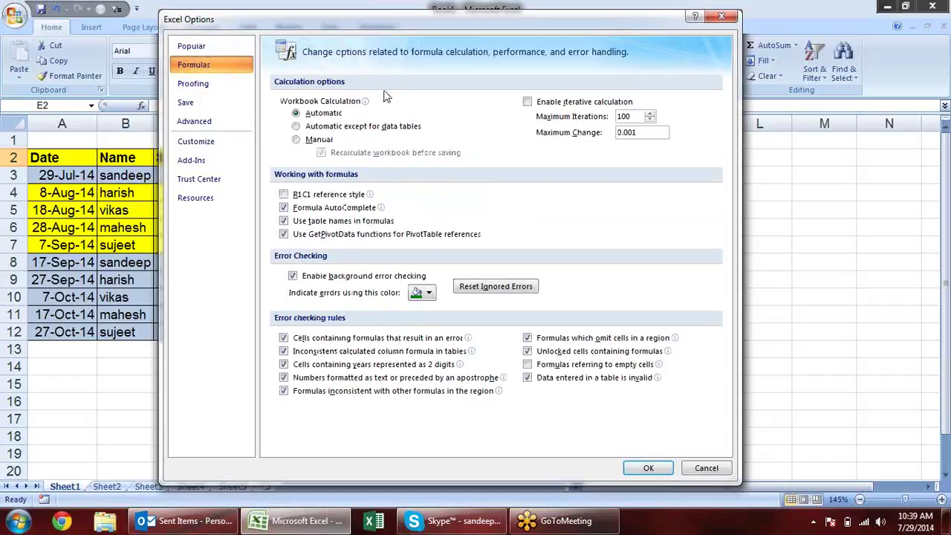
click(211, 83)
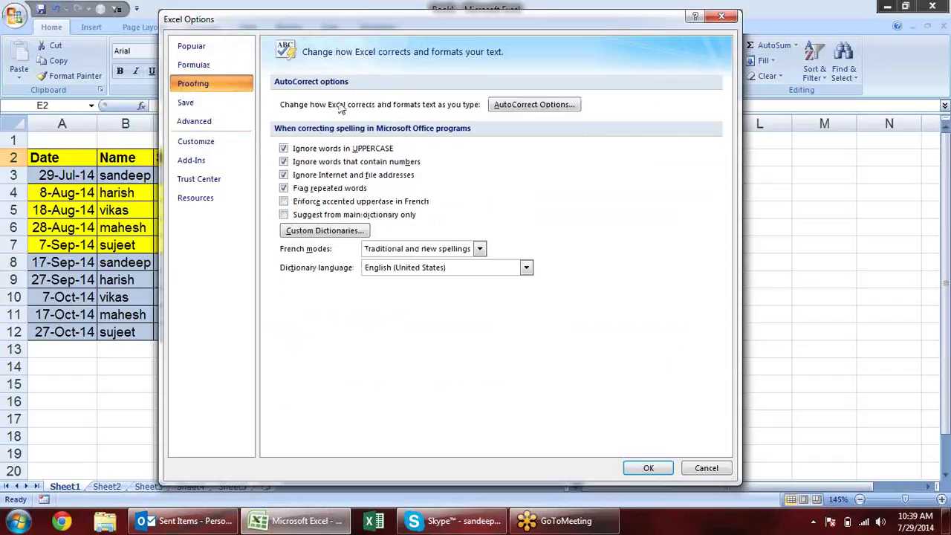
click(190, 102)
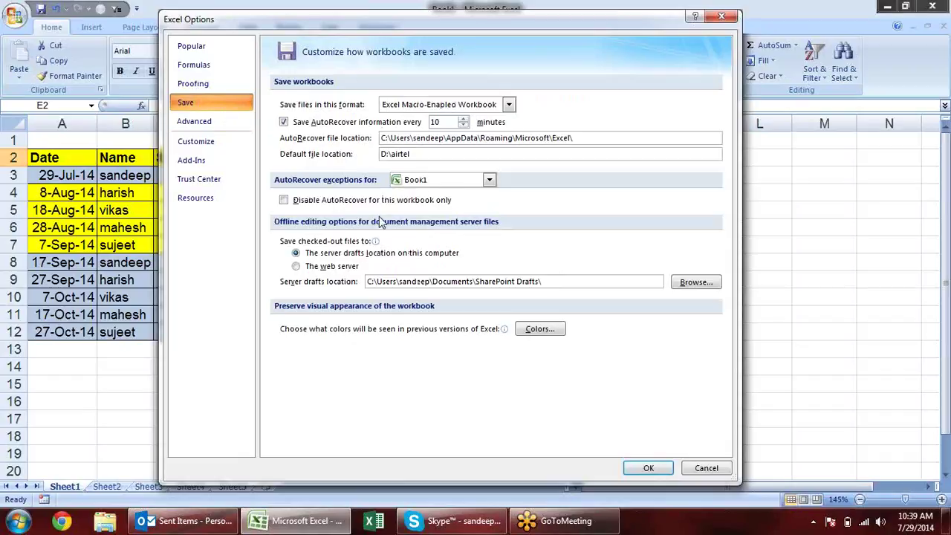
click(236, 127)
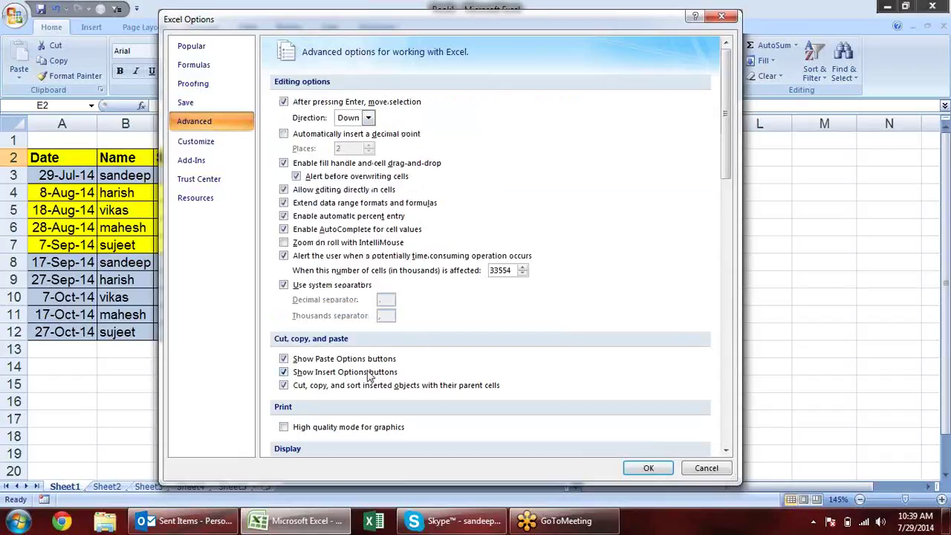
click(224, 140)
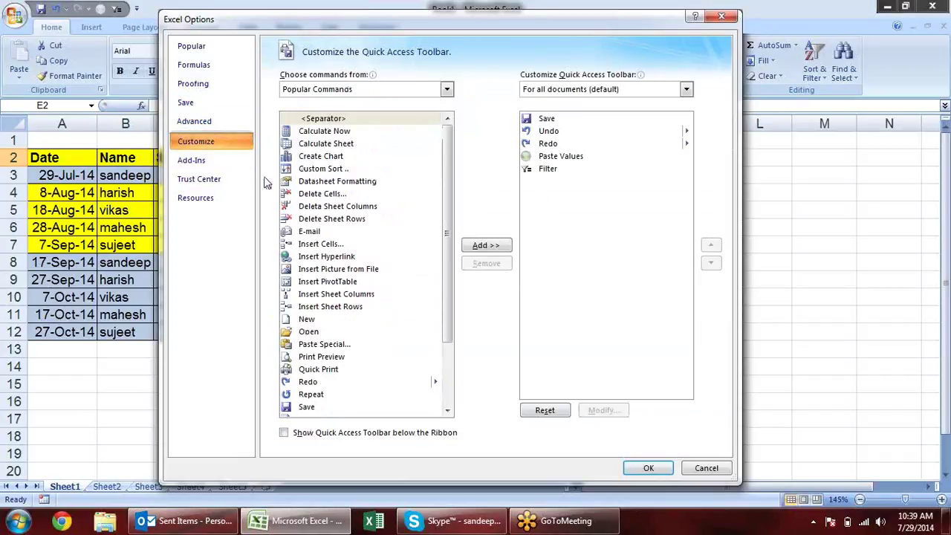
click(219, 159)
click(216, 143)
click(216, 121)
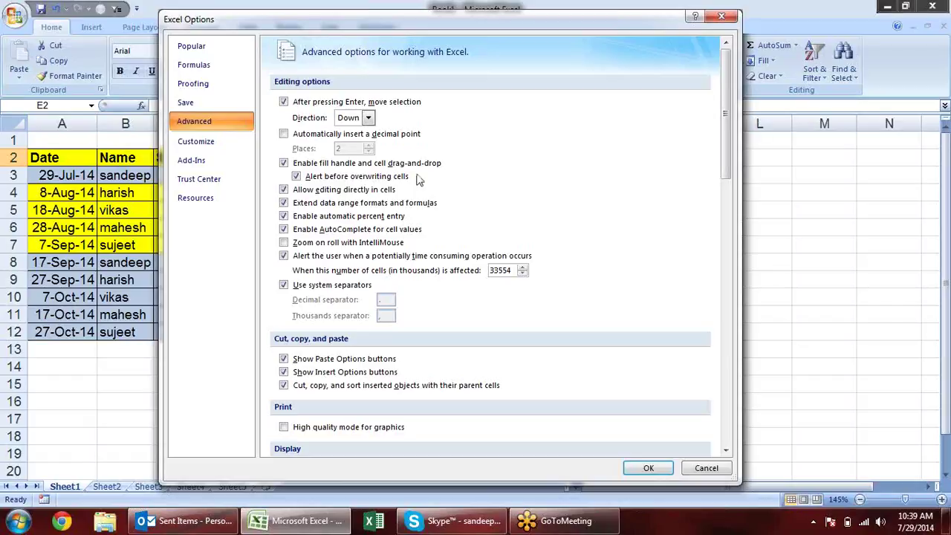
click(222, 100)
click(223, 84)
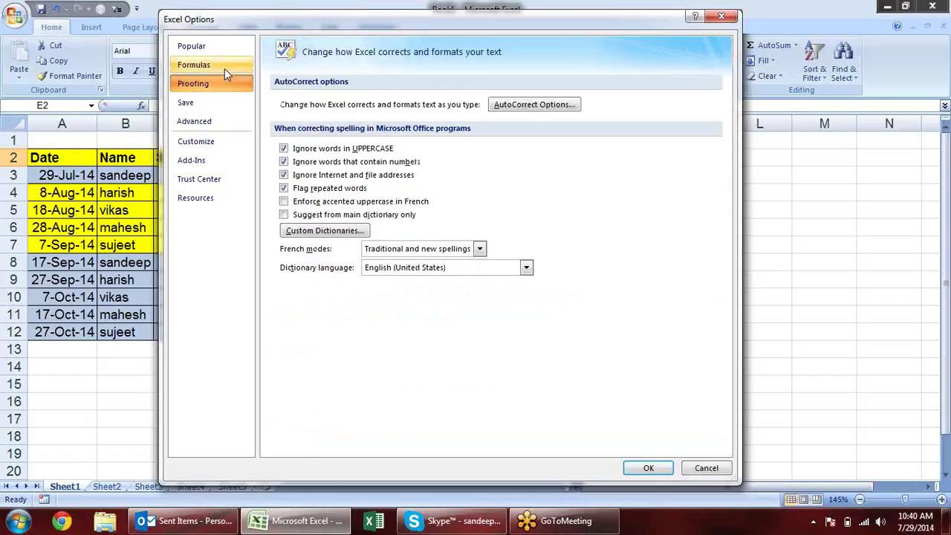
click(224, 68)
click(214, 47)
click(721, 17)
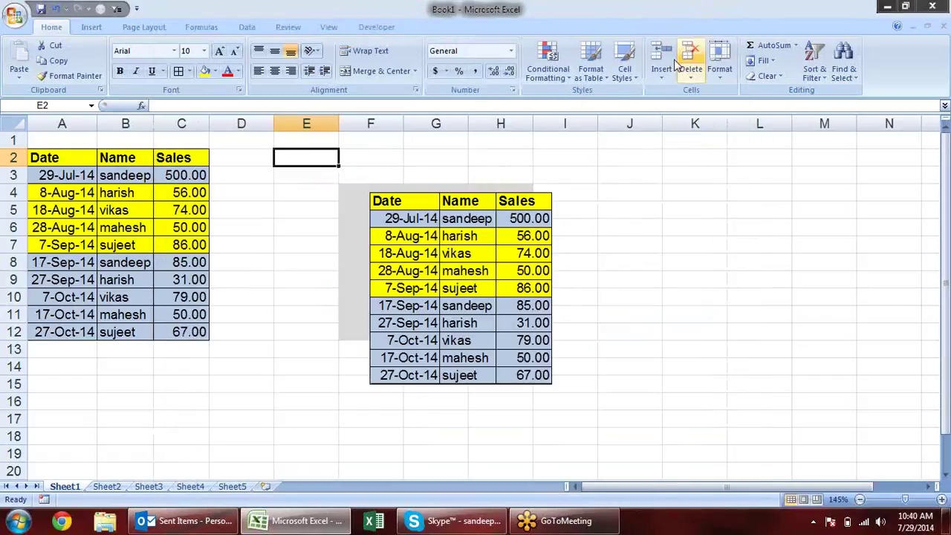